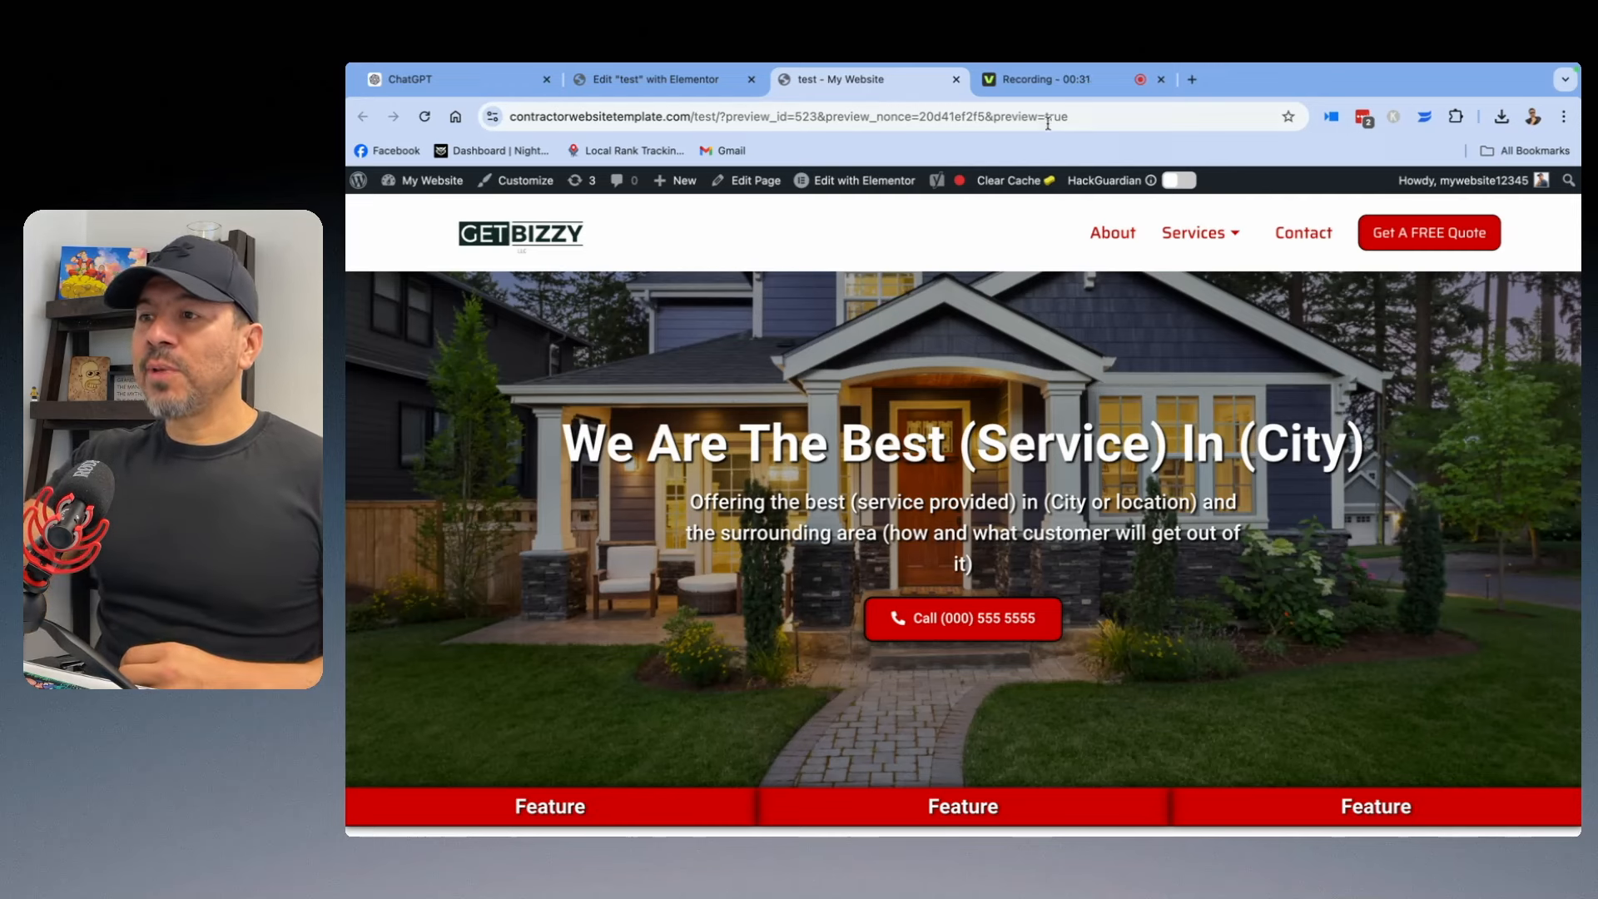
# Look through the previewed test page's sections from the hero to the content below the service cards.
pyautogui.scroll(-10, 1005, 394)
pyautogui.scroll(-15, 1006, 394)
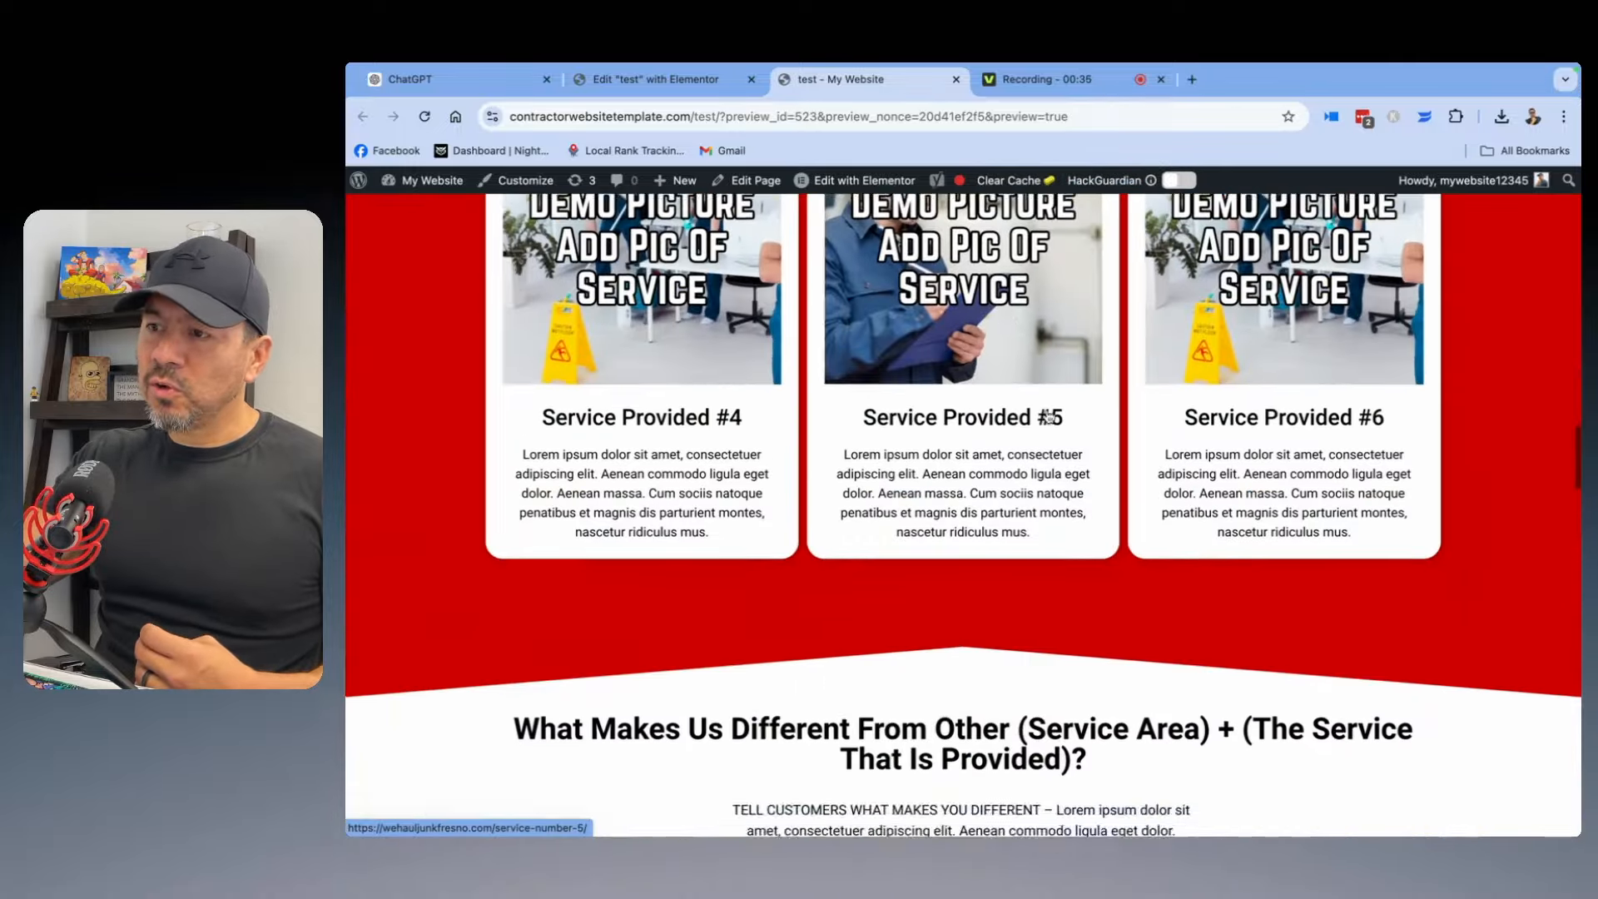
pyautogui.scroll(-20, 1049, 418)
pyautogui.scroll(-10, 1047, 416)
pyautogui.scroll(15, 1045, 417)
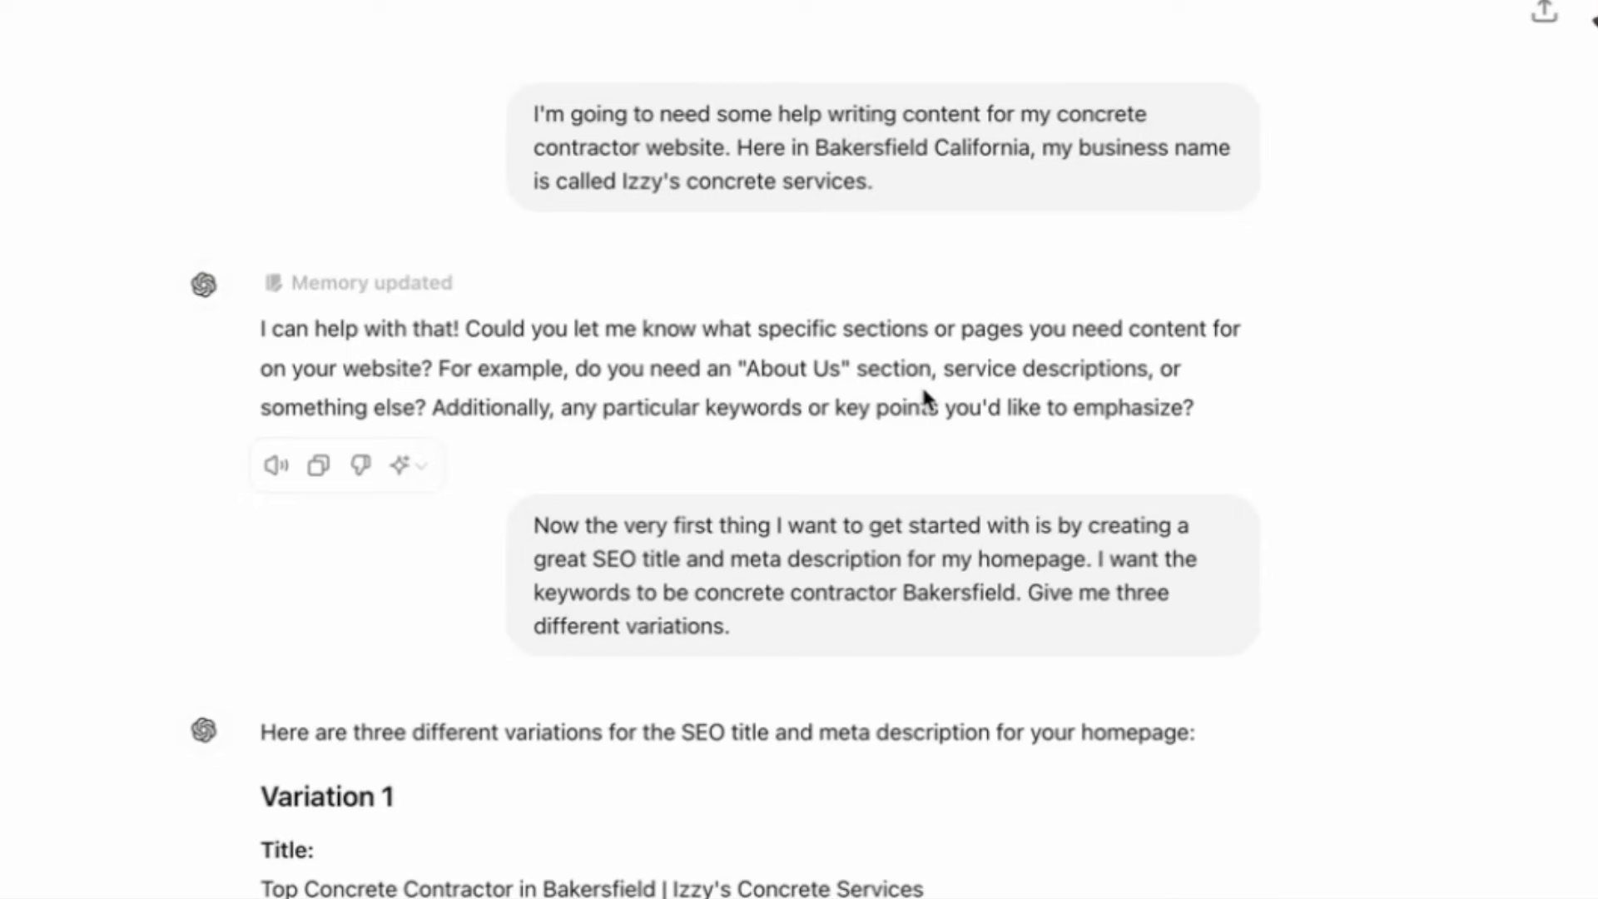
# Compare the three SEO title and meta description variations in ChatGPT with the hero text of the page in Elementor.
pyautogui.scroll(-3, 926, 397)
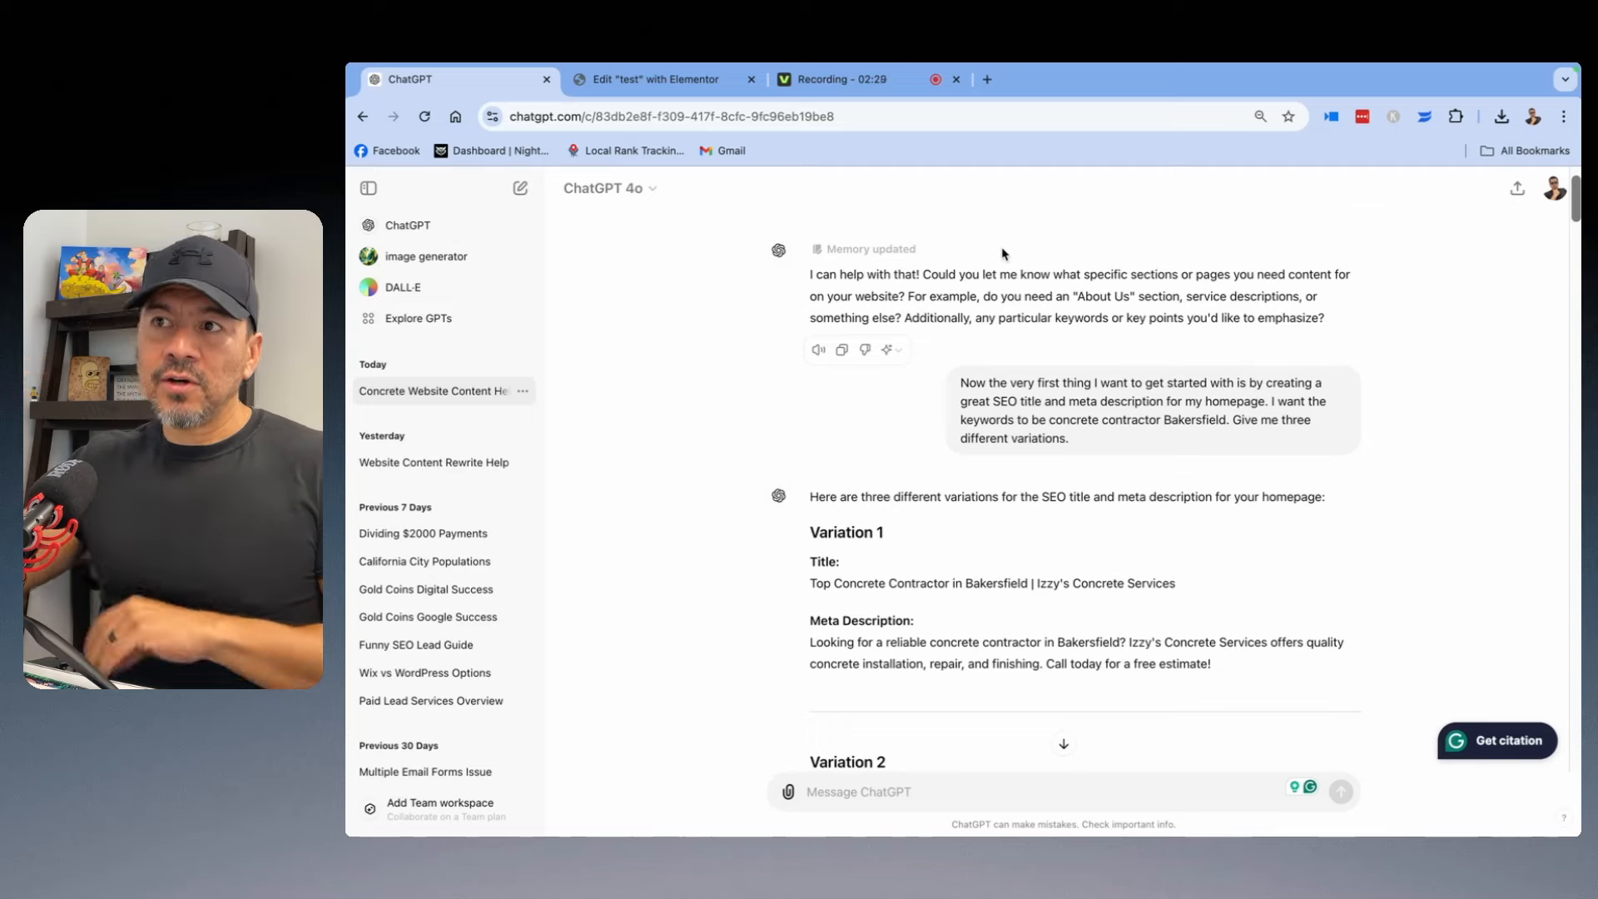
pyautogui.click(645, 79)
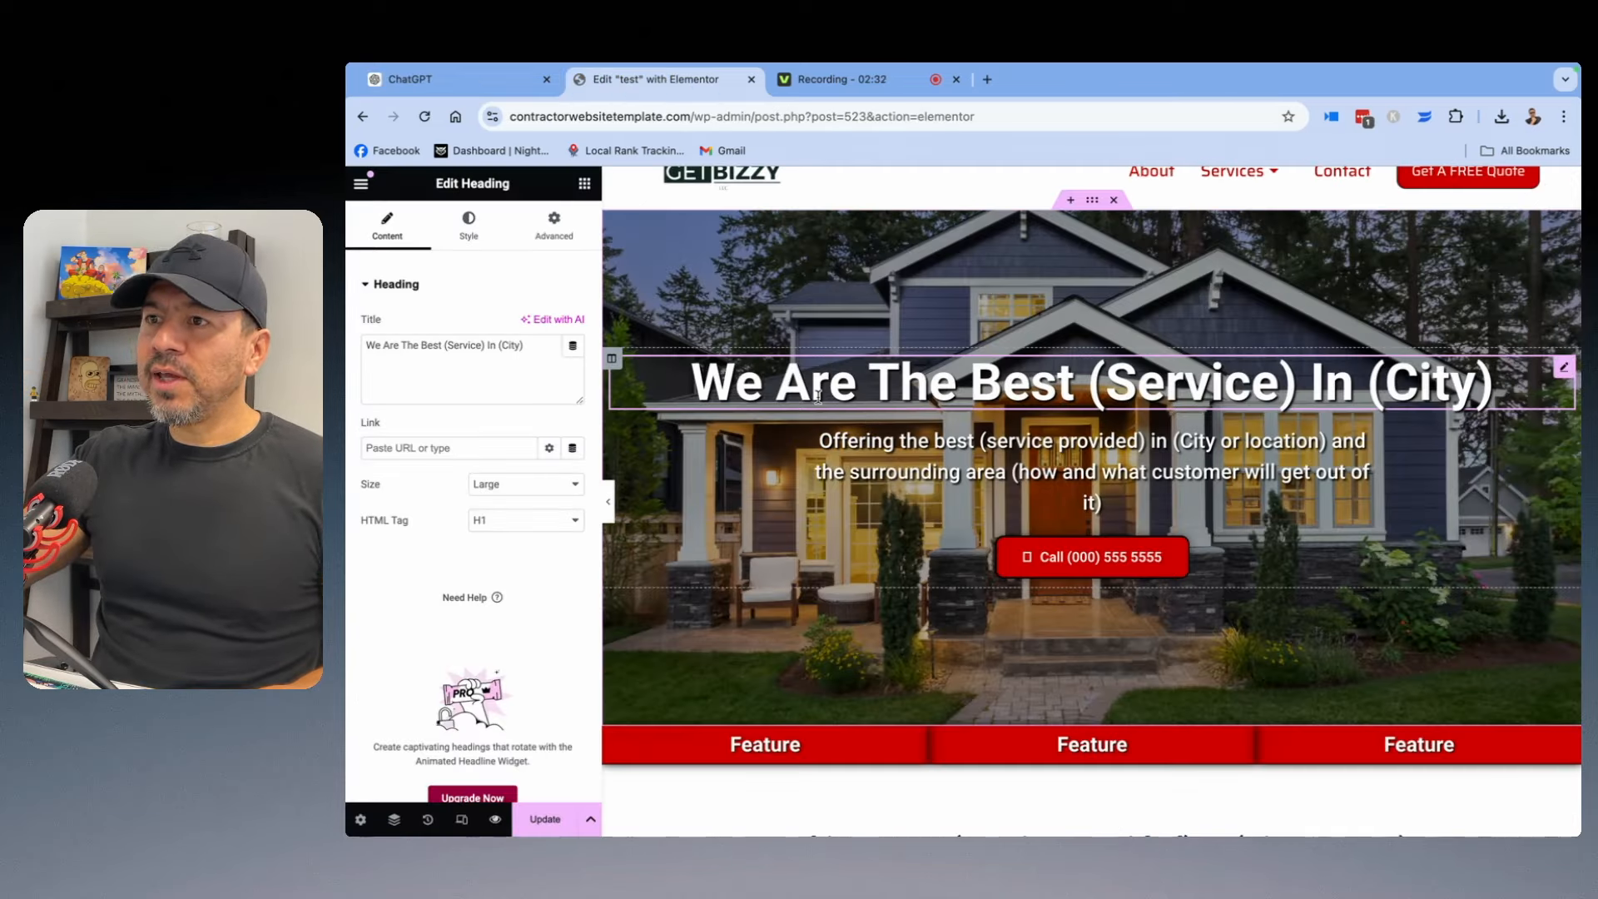
pyautogui.scroll(-1, 819, 397)
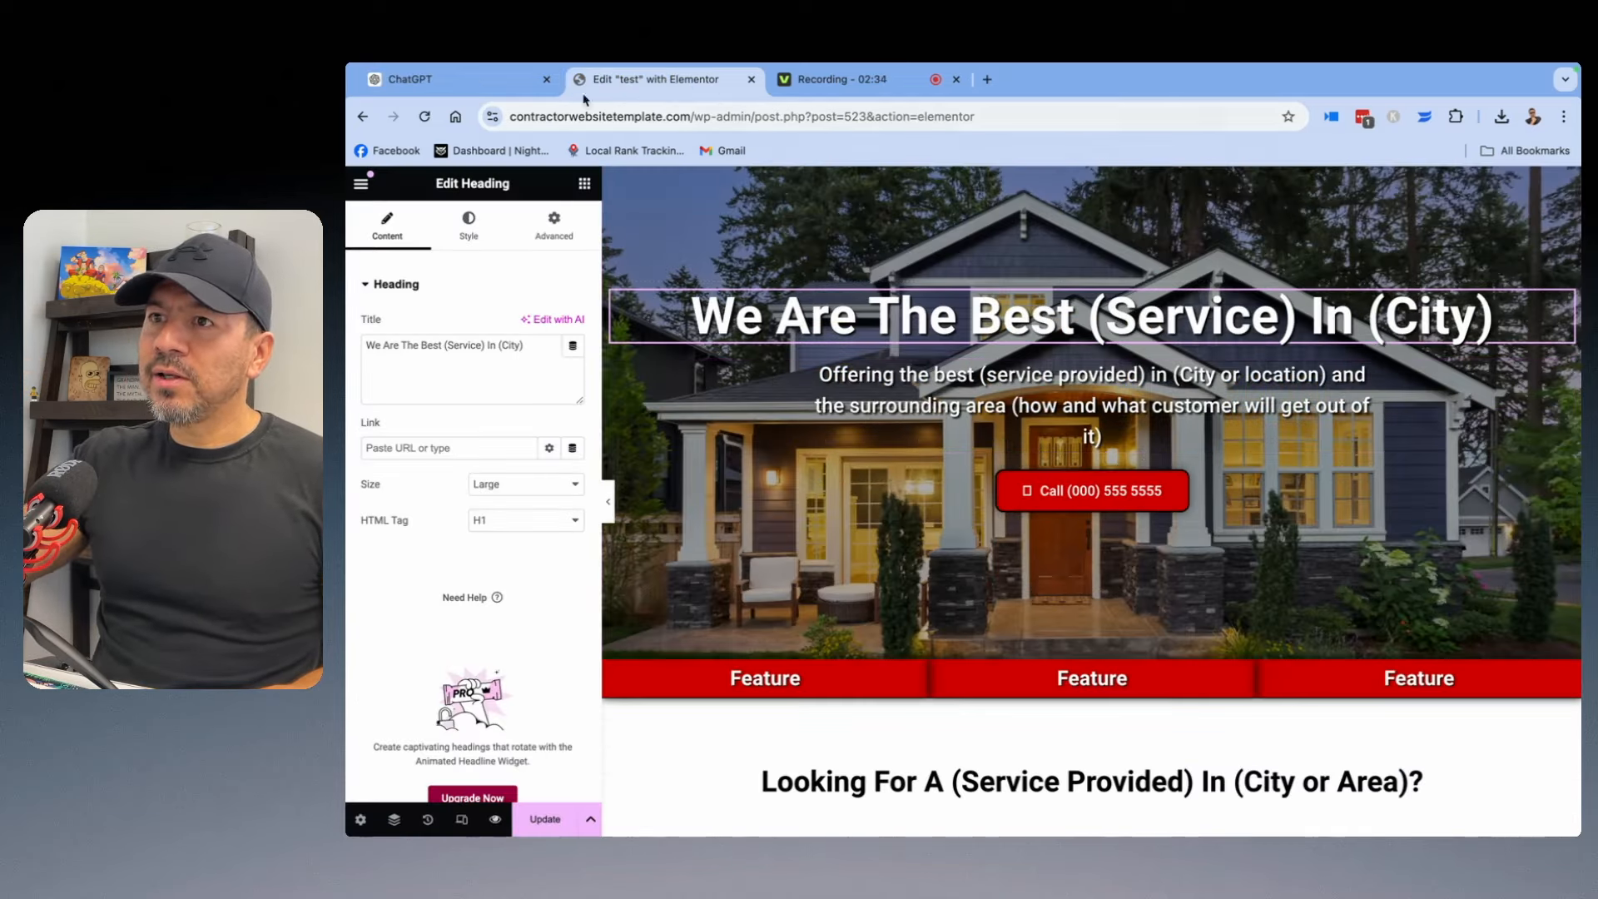
pyautogui.click(466, 81)
pyautogui.scroll(-2, 832, 532)
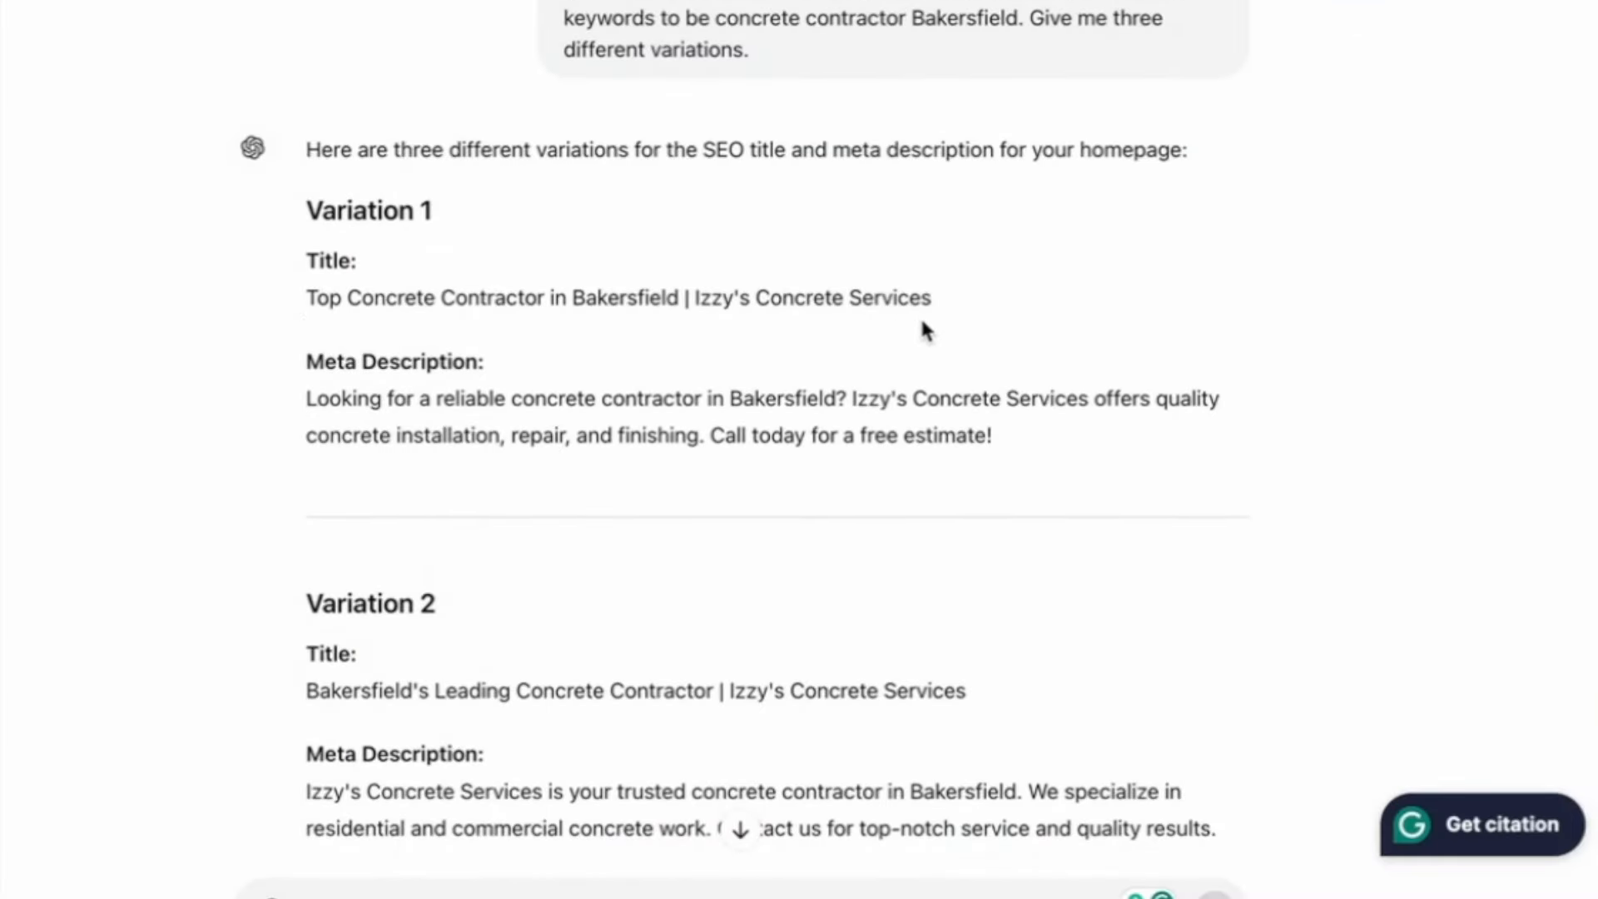
pyautogui.scroll(-1, 923, 327)
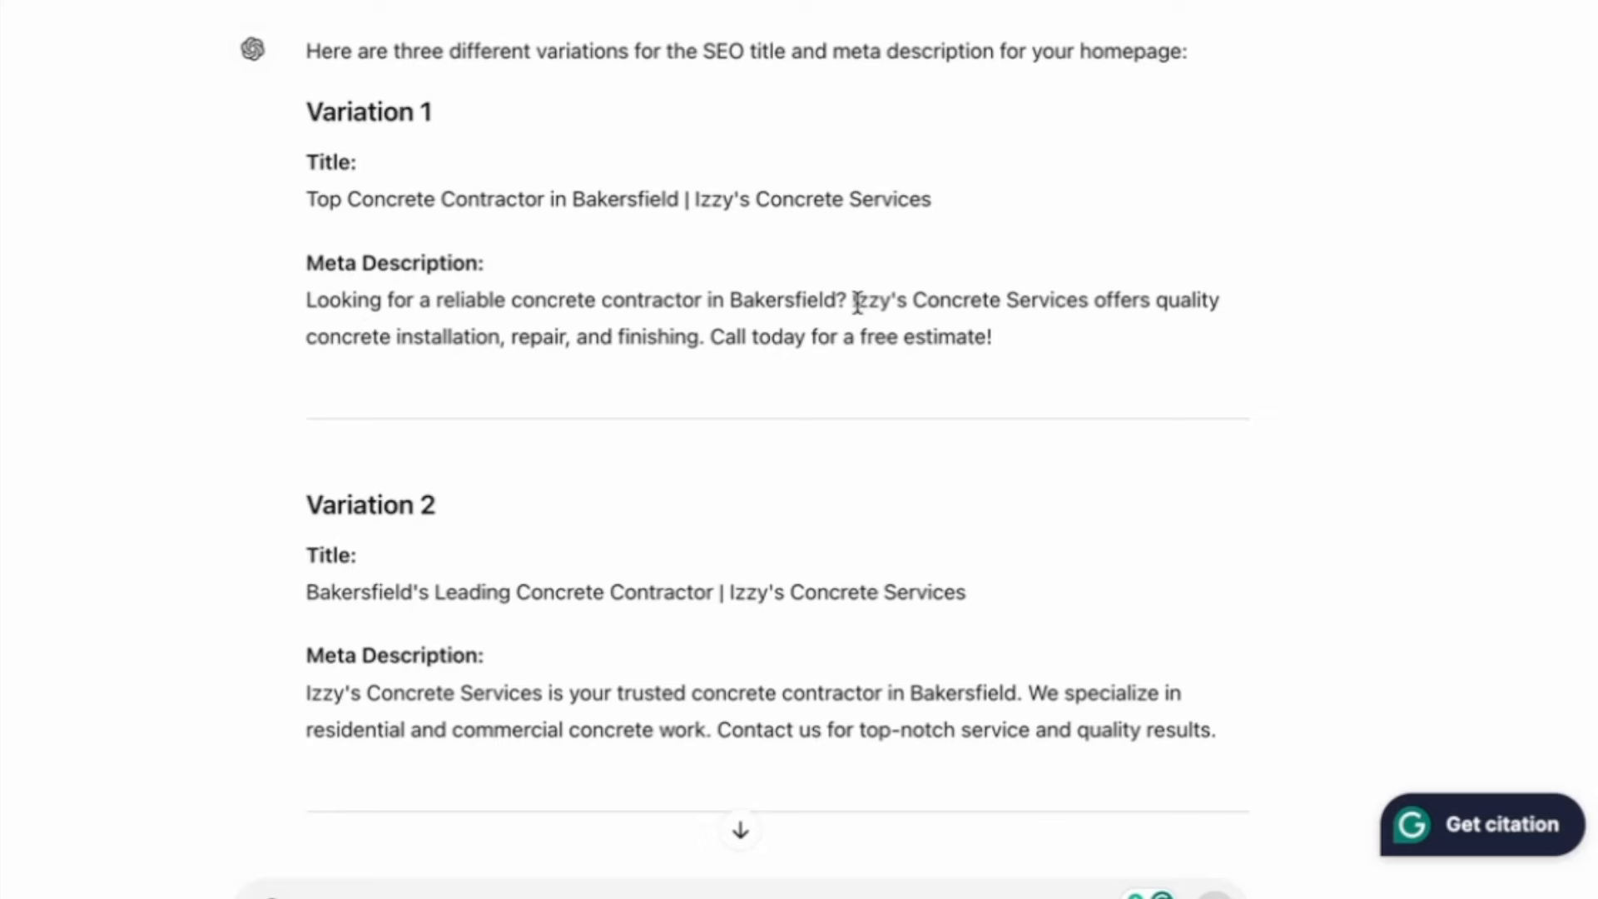
pyautogui.scroll(-5, 763, 357)
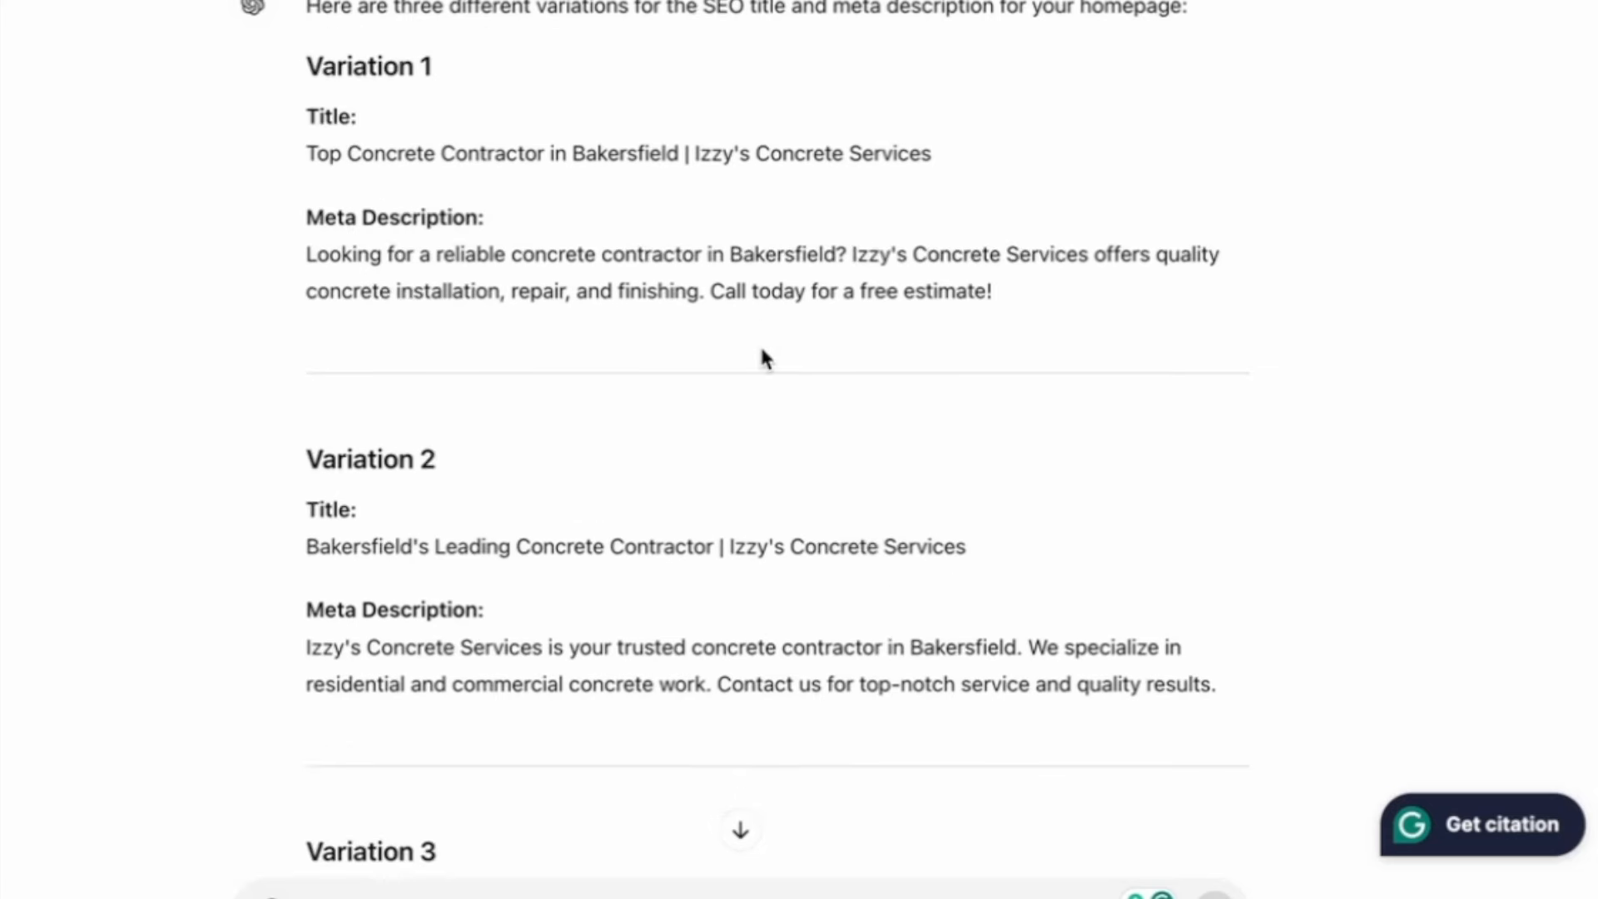
pyautogui.scroll(-2, 763, 360)
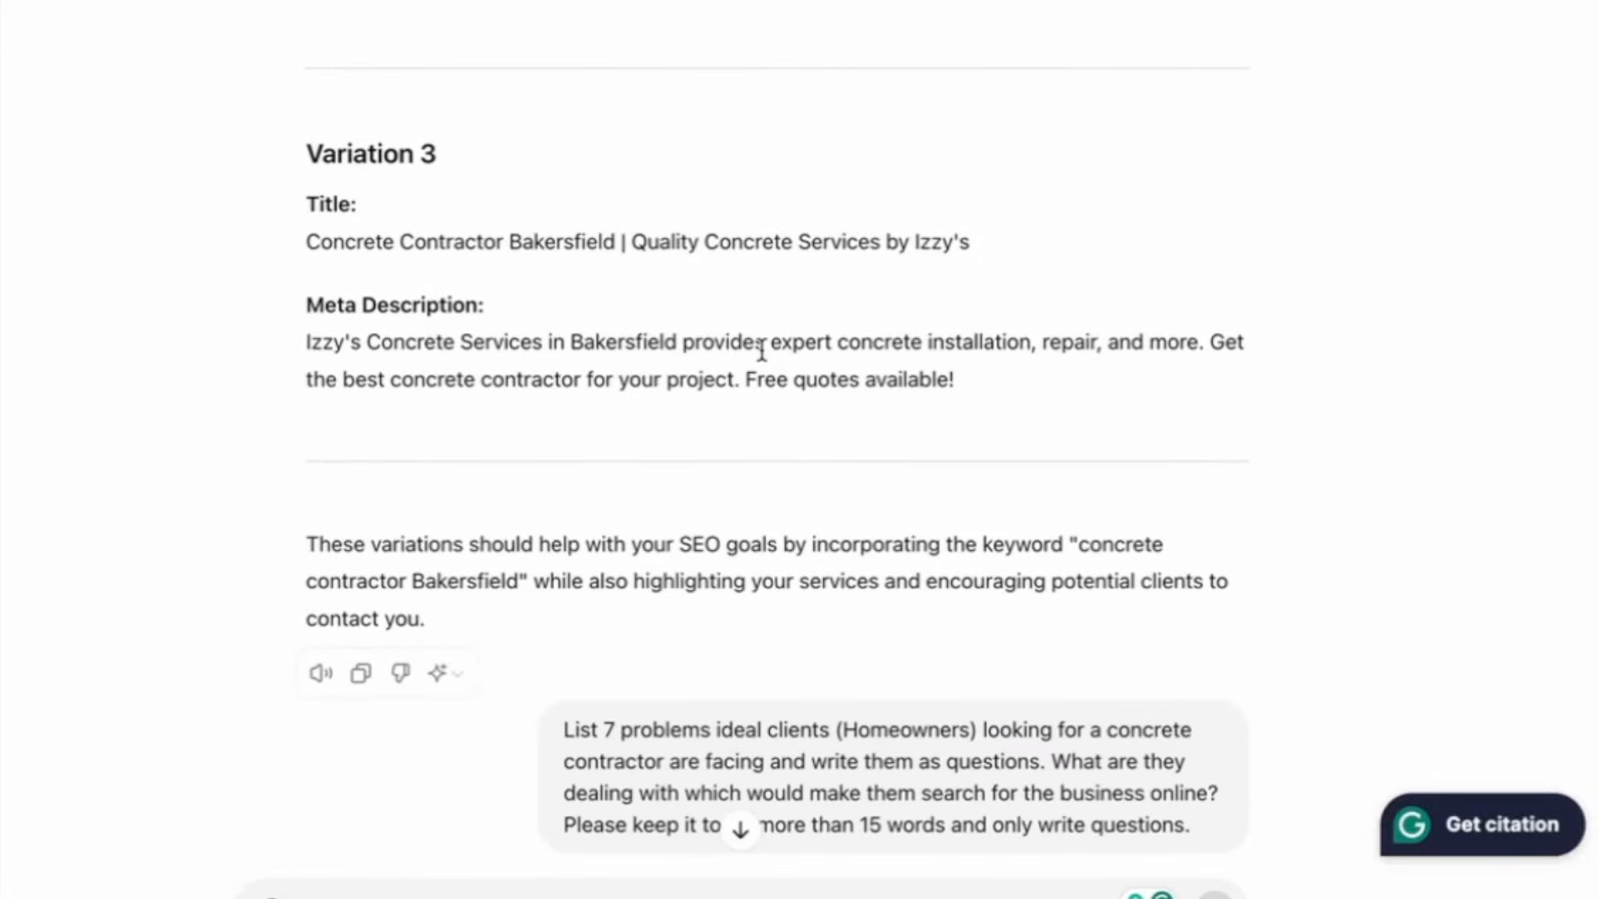
pyautogui.scroll(6, 761, 353)
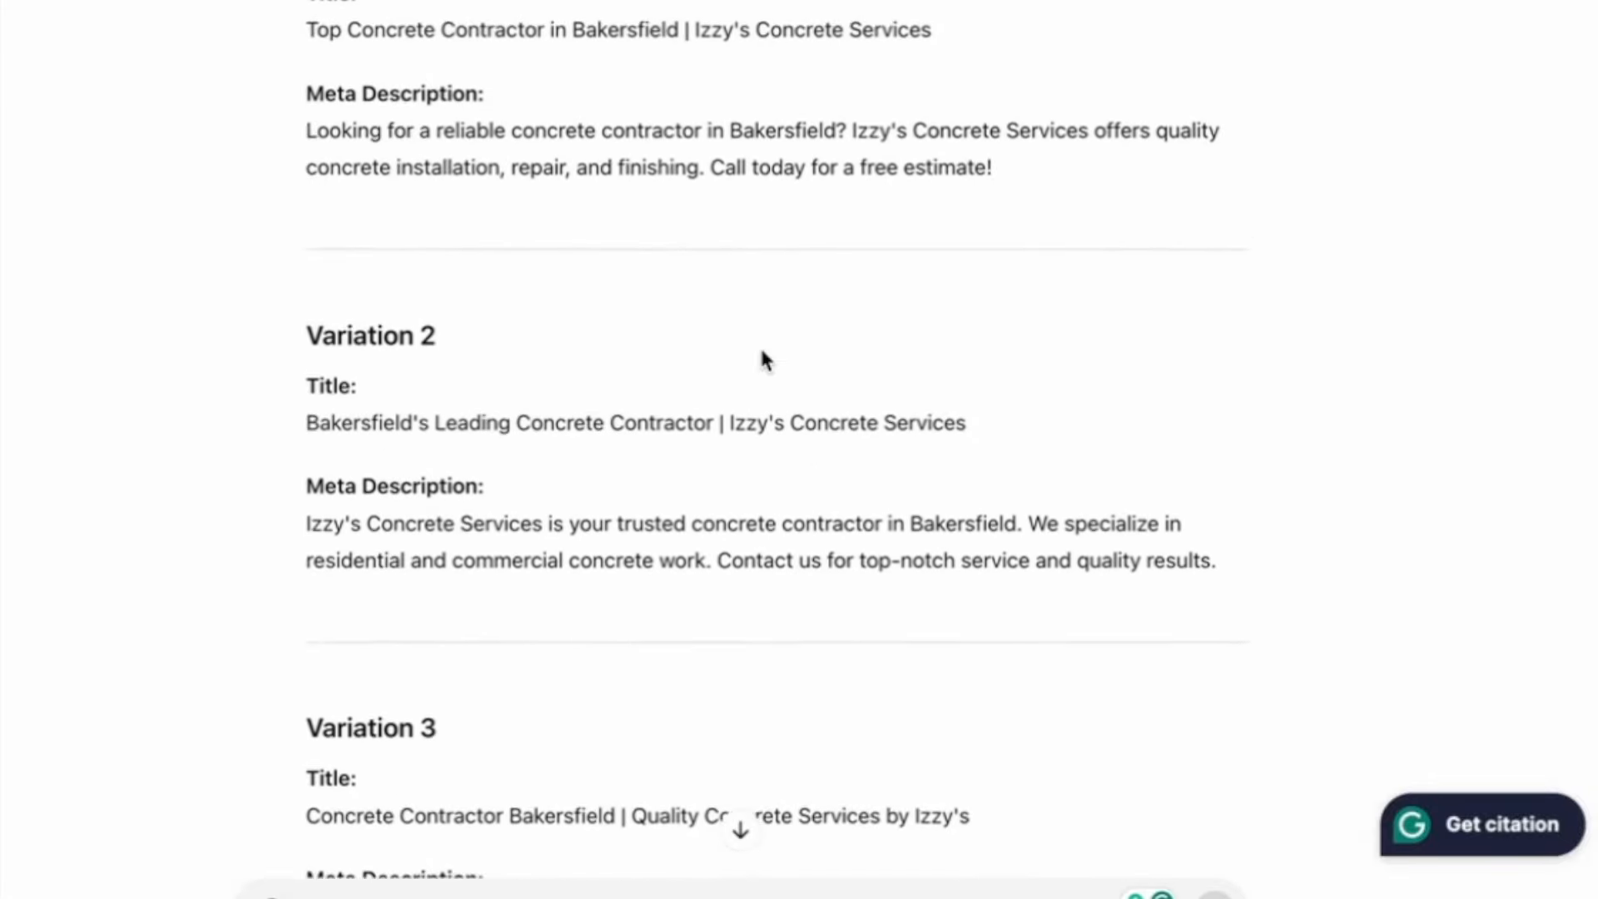
pyautogui.scroll(-1, 764, 358)
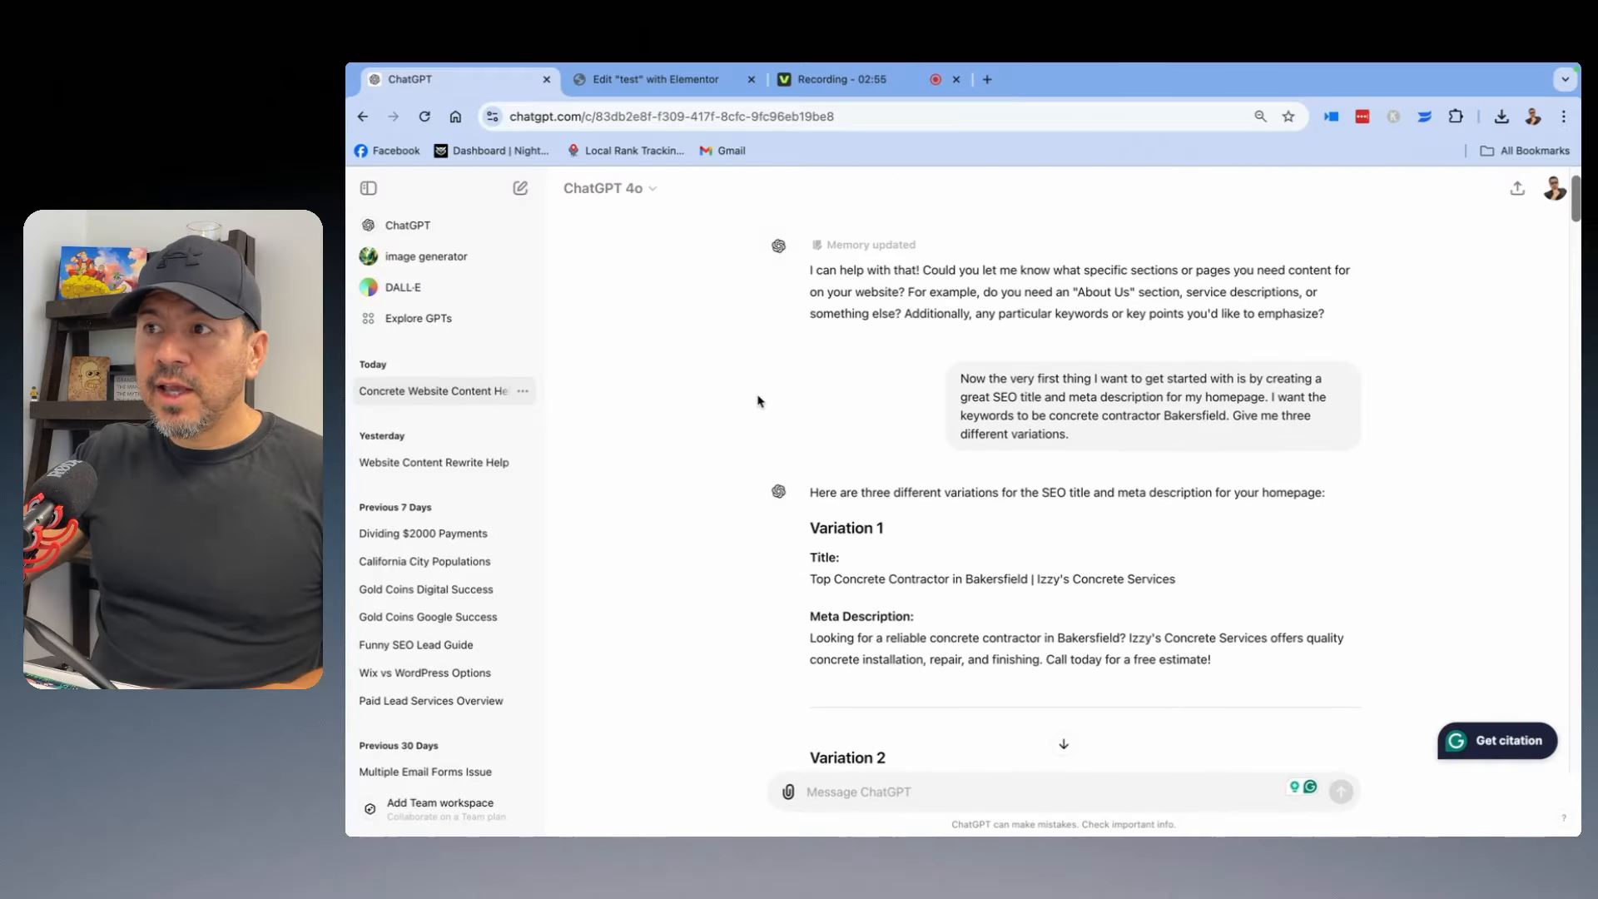
pyautogui.scroll(2, 779, 406)
pyautogui.scroll(-3, 930, 517)
pyautogui.scroll(-2, 930, 517)
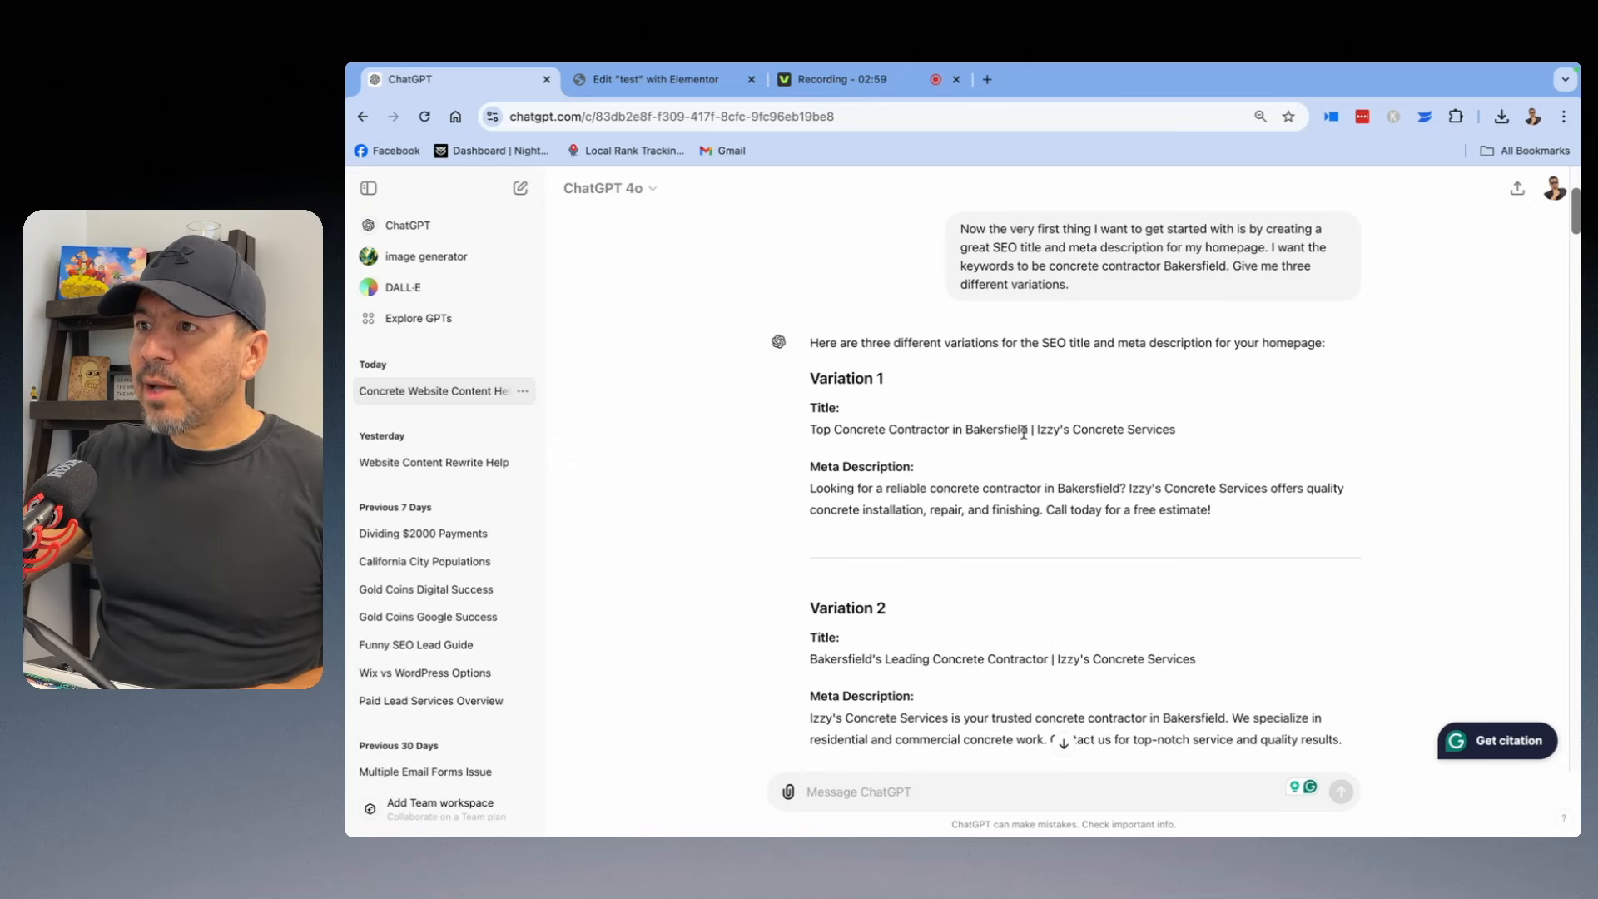
# Replace the hero heading in Elementor with "Top Concrete Contractor in Bakersfield", copied from ChatGPT's Variation 1 title.
pyautogui.moveTo(1032, 428); pyautogui.dragTo(811, 431)
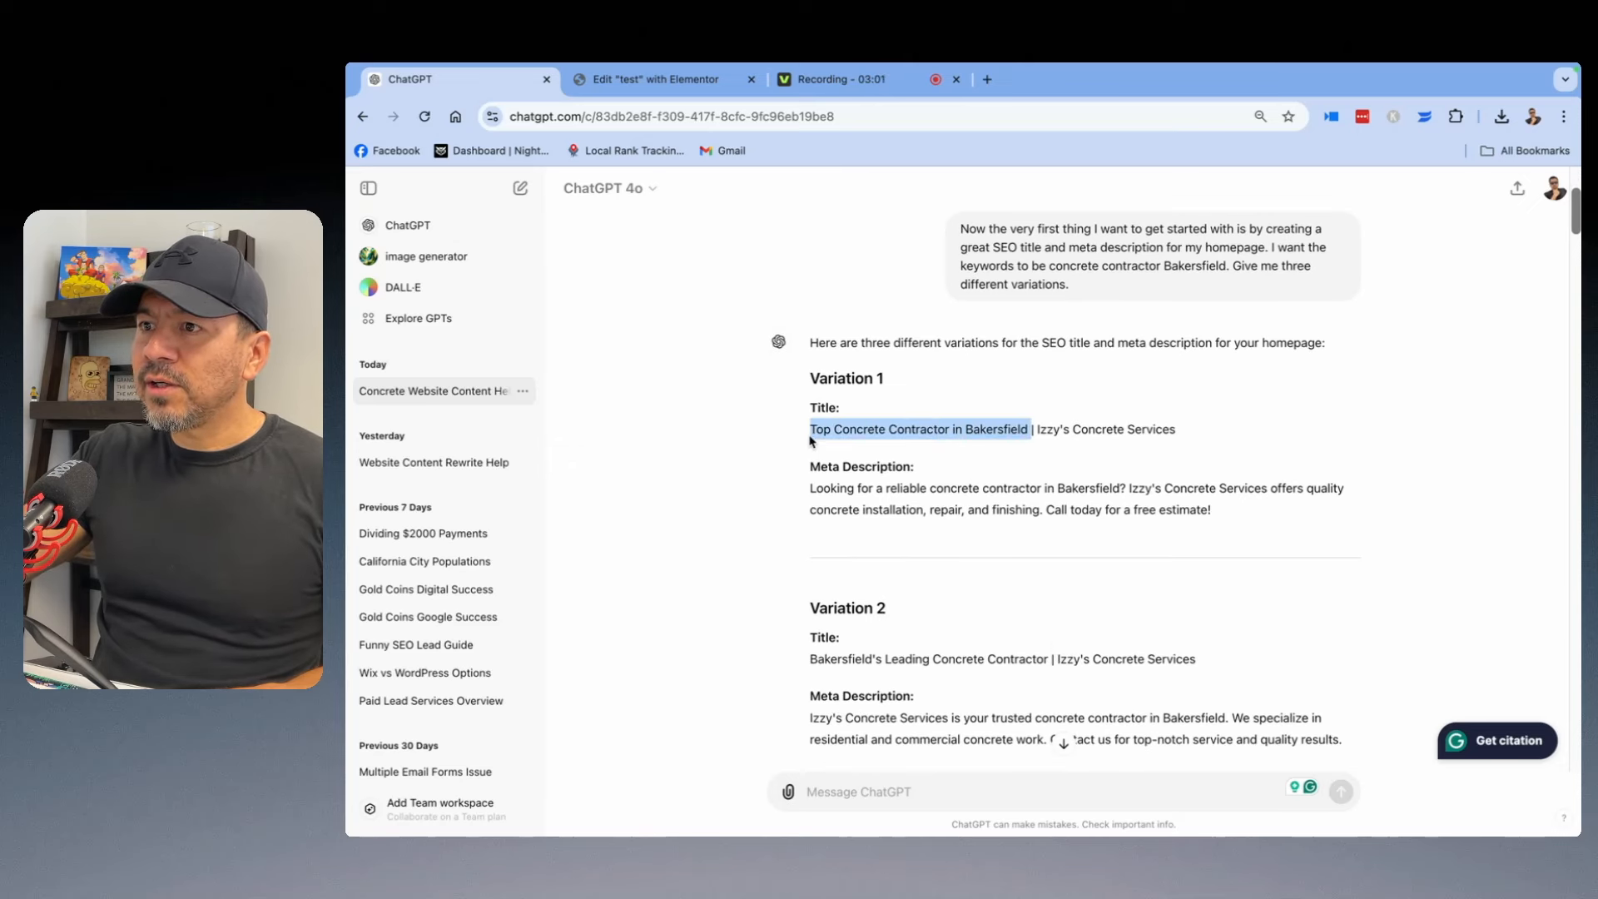
pyautogui.rightClick(827, 432)
pyautogui.rightClick(871, 428)
pyautogui.click(890, 469)
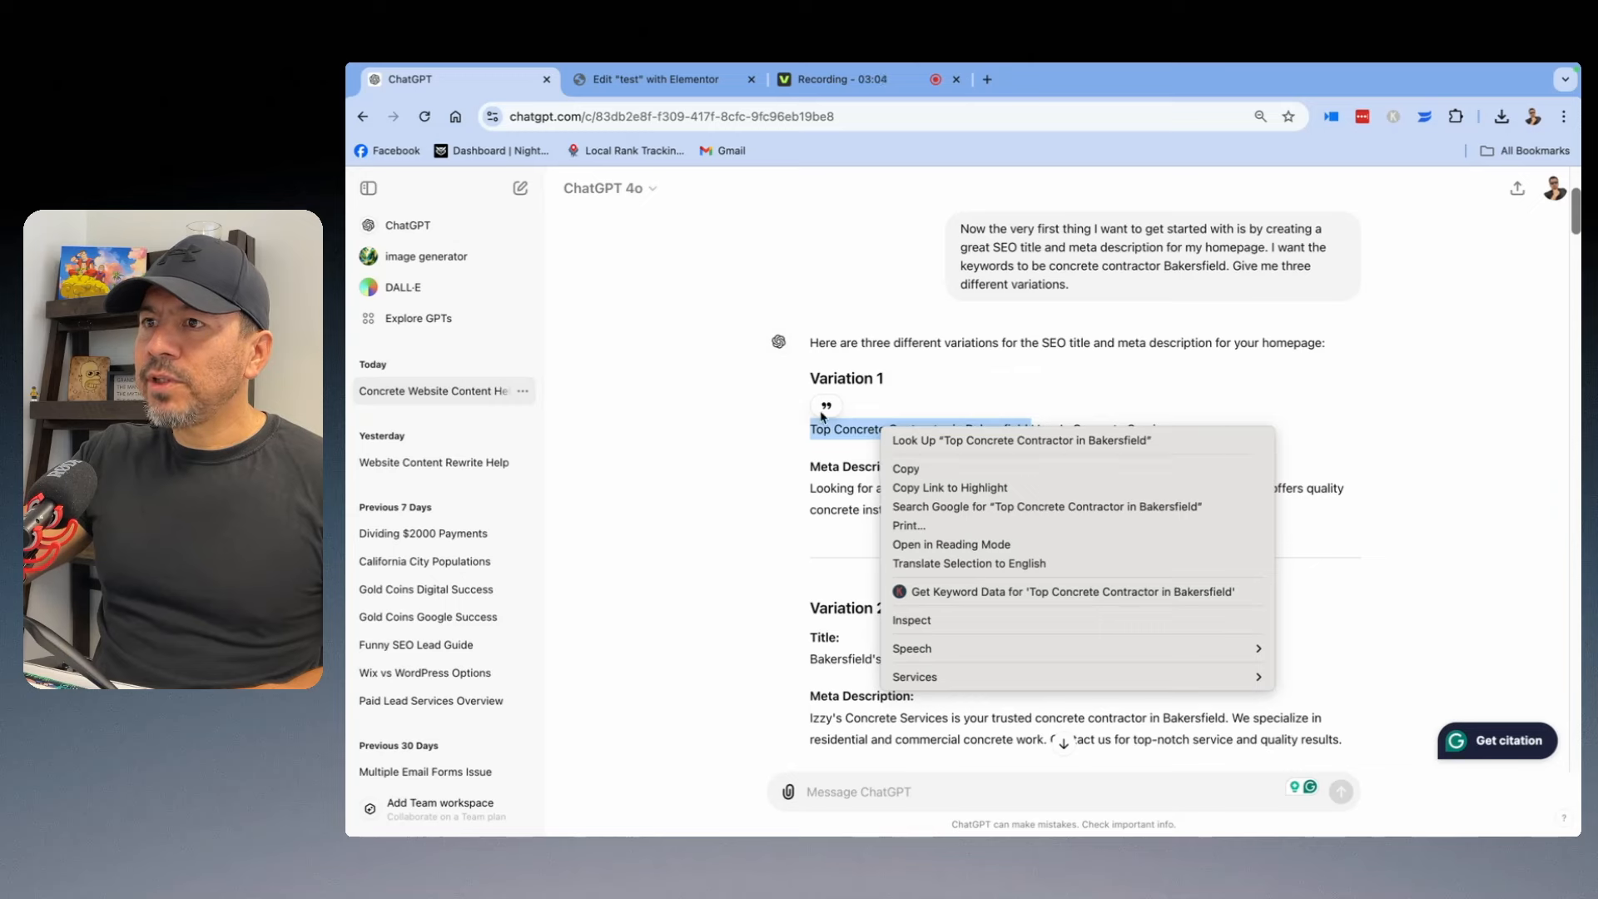
pyautogui.click(661, 79)
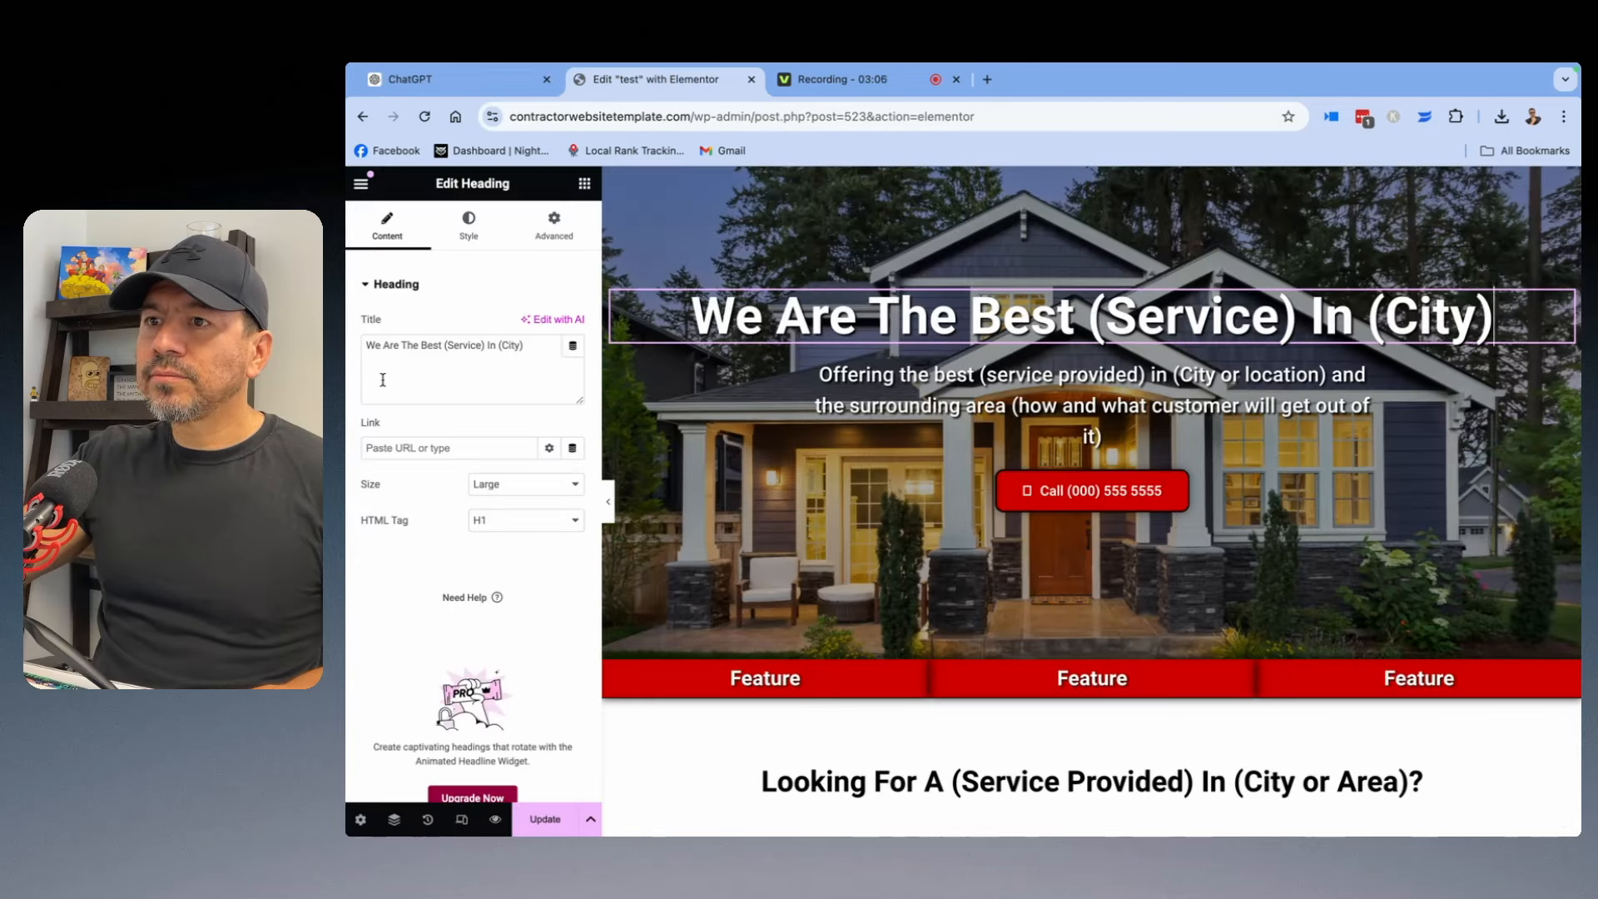
pyautogui.moveTo(534, 353); pyautogui.dragTo(349, 352)
pyautogui.rightClick(430, 341)
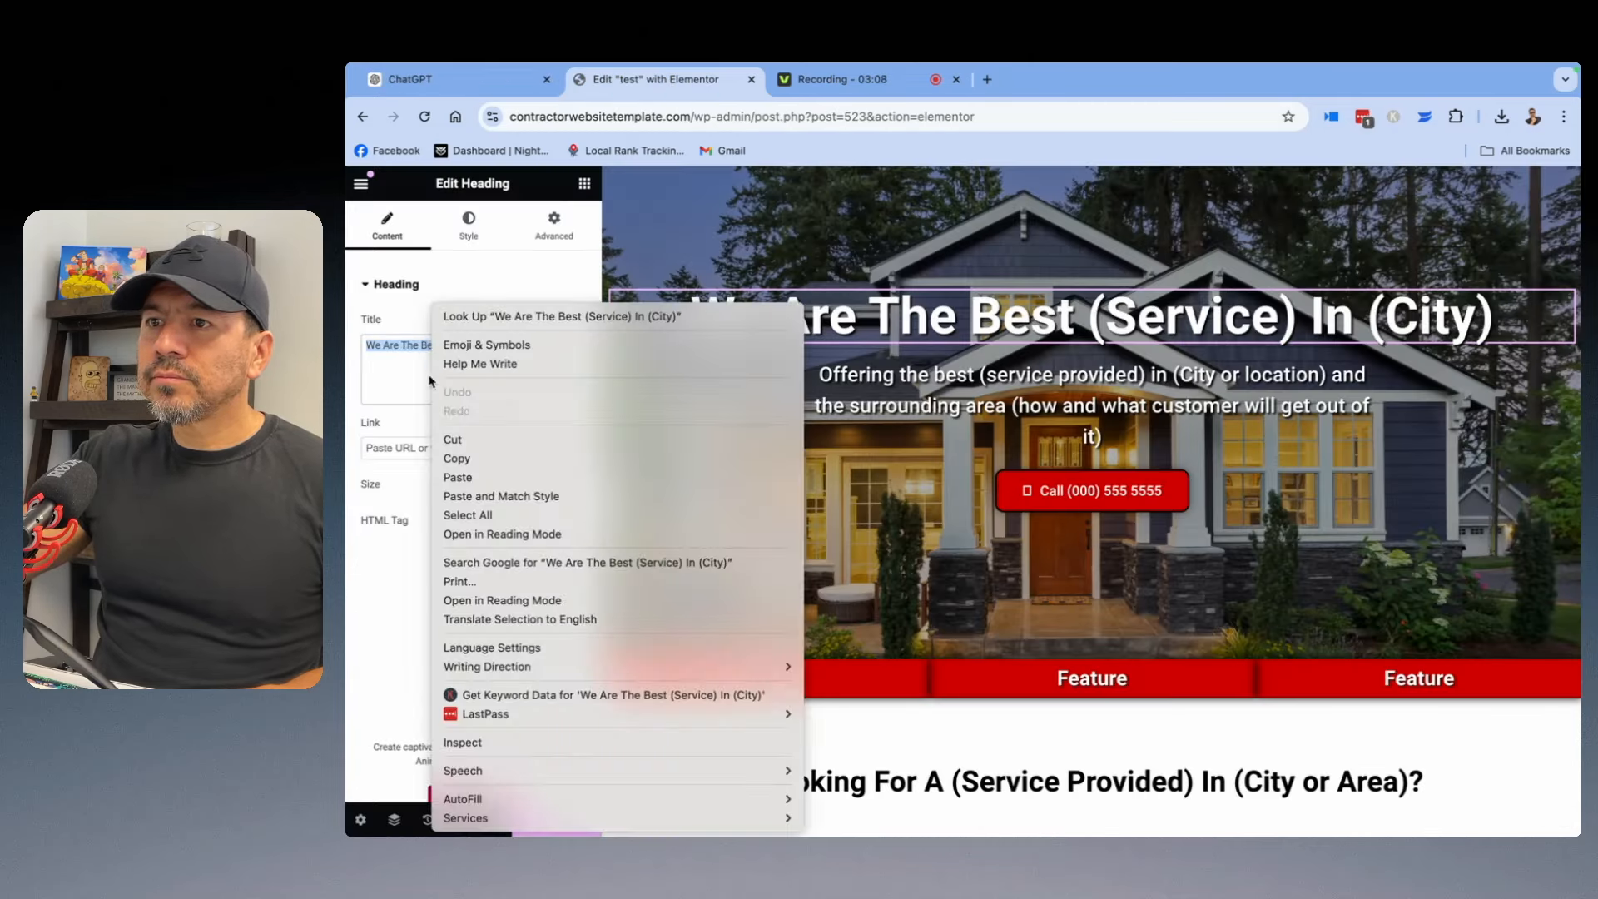
pyautogui.click(463, 477)
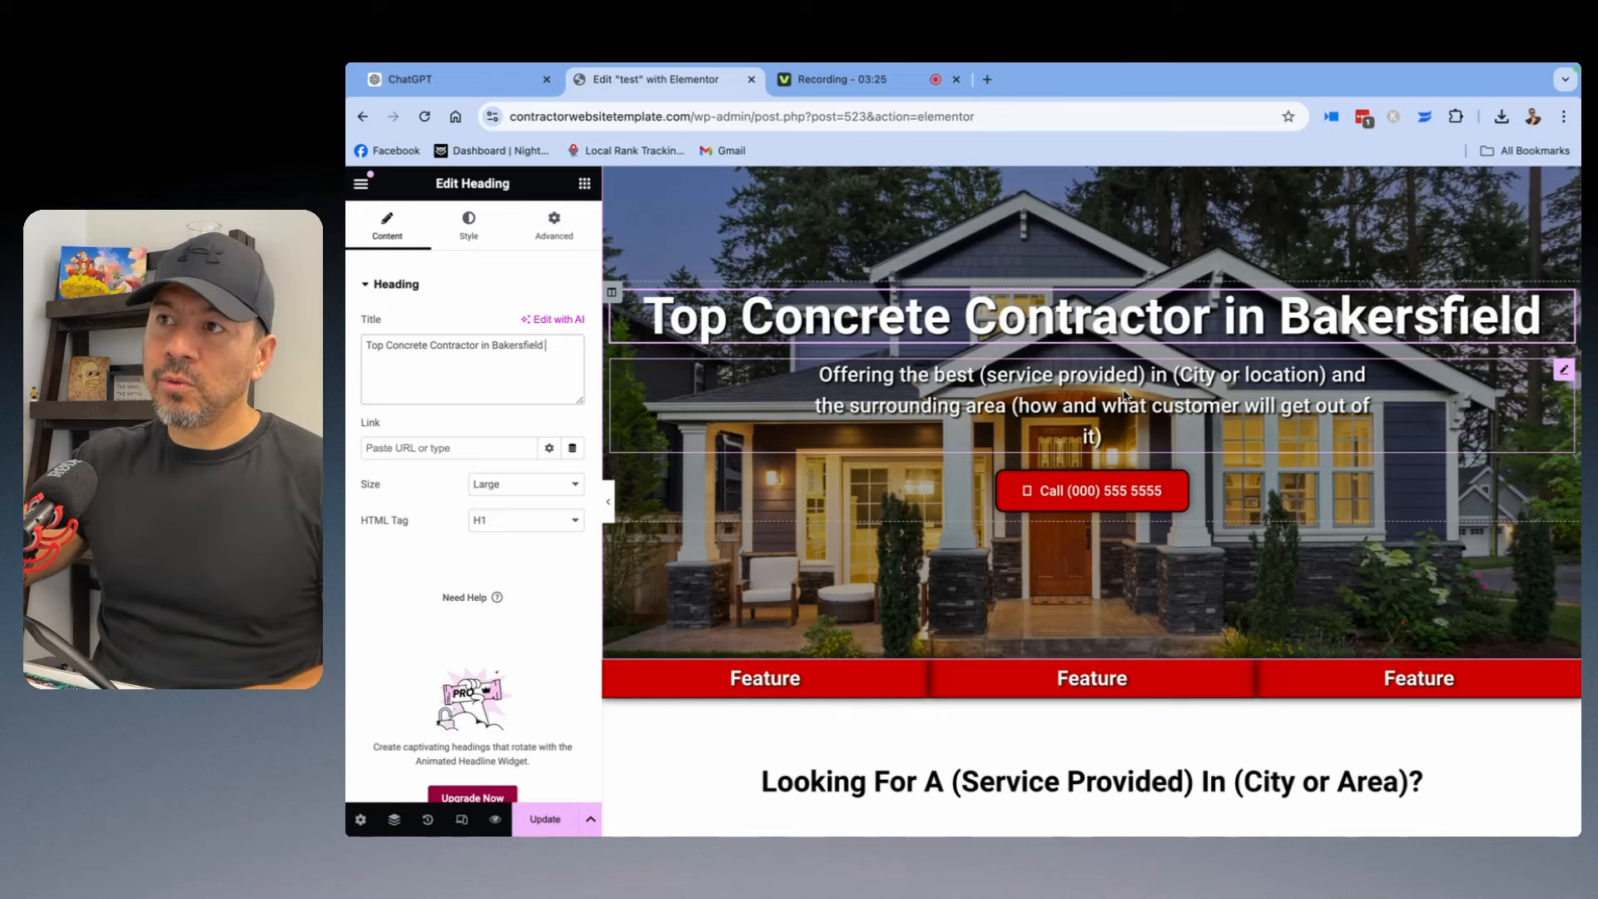
# In ChatGPT, copy the Variation 2 meta description up to "residential and commercial concrete work.".
pyautogui.click(472, 90)
pyautogui.scroll(-2, 1153, 536)
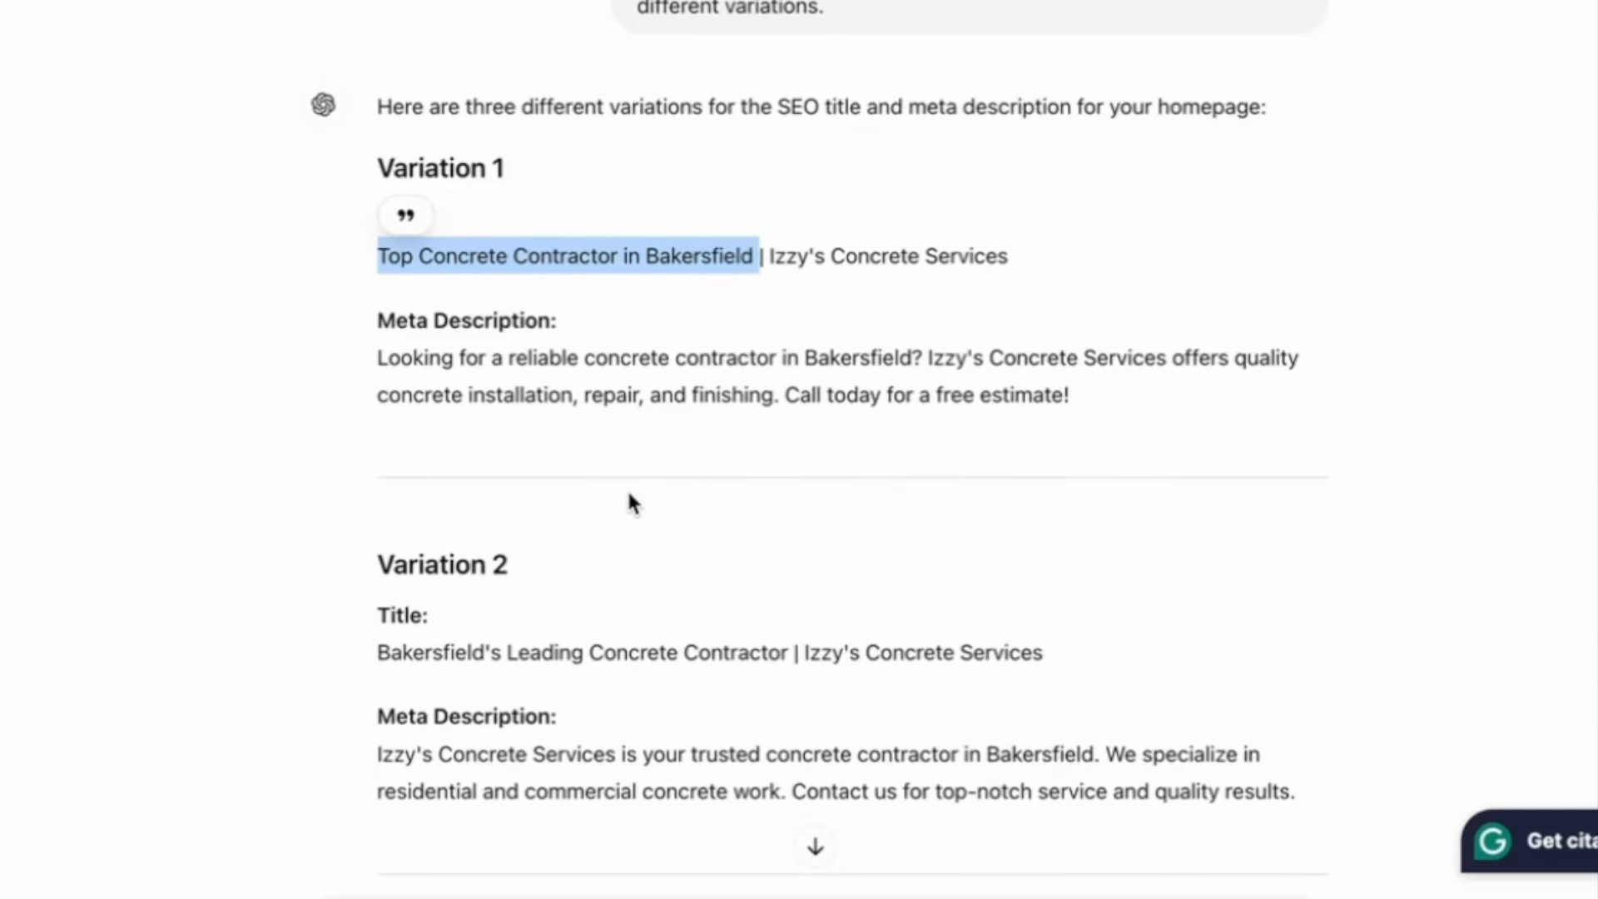
pyautogui.scroll(-3, 649, 474)
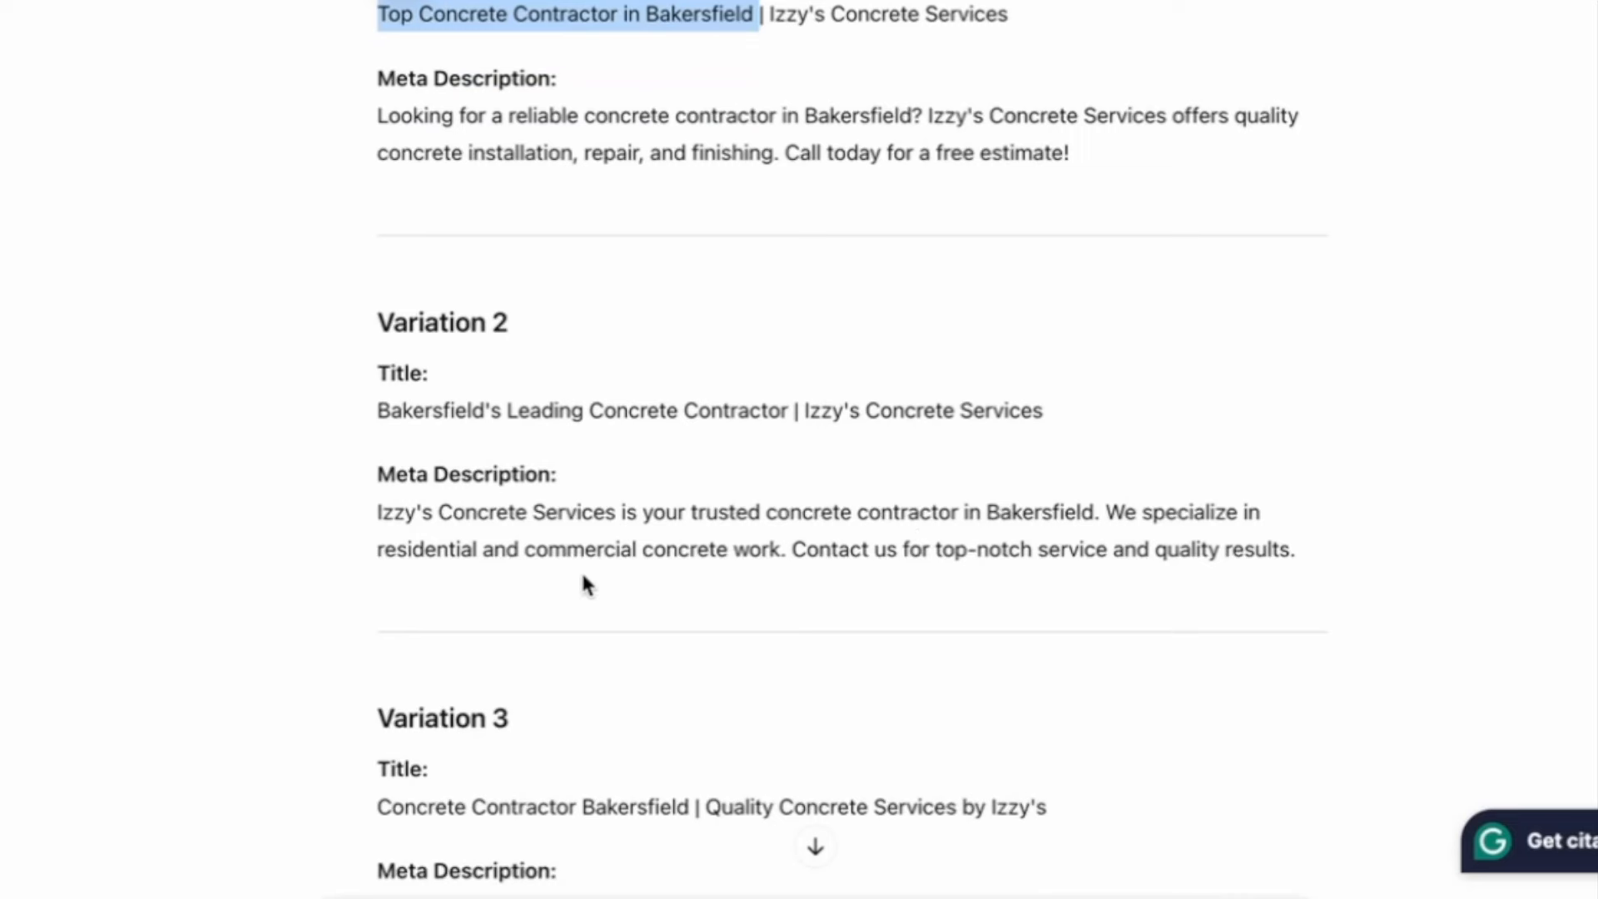
pyautogui.moveTo(786, 551); pyautogui.dragTo(378, 523)
pyautogui.click(432, 522)
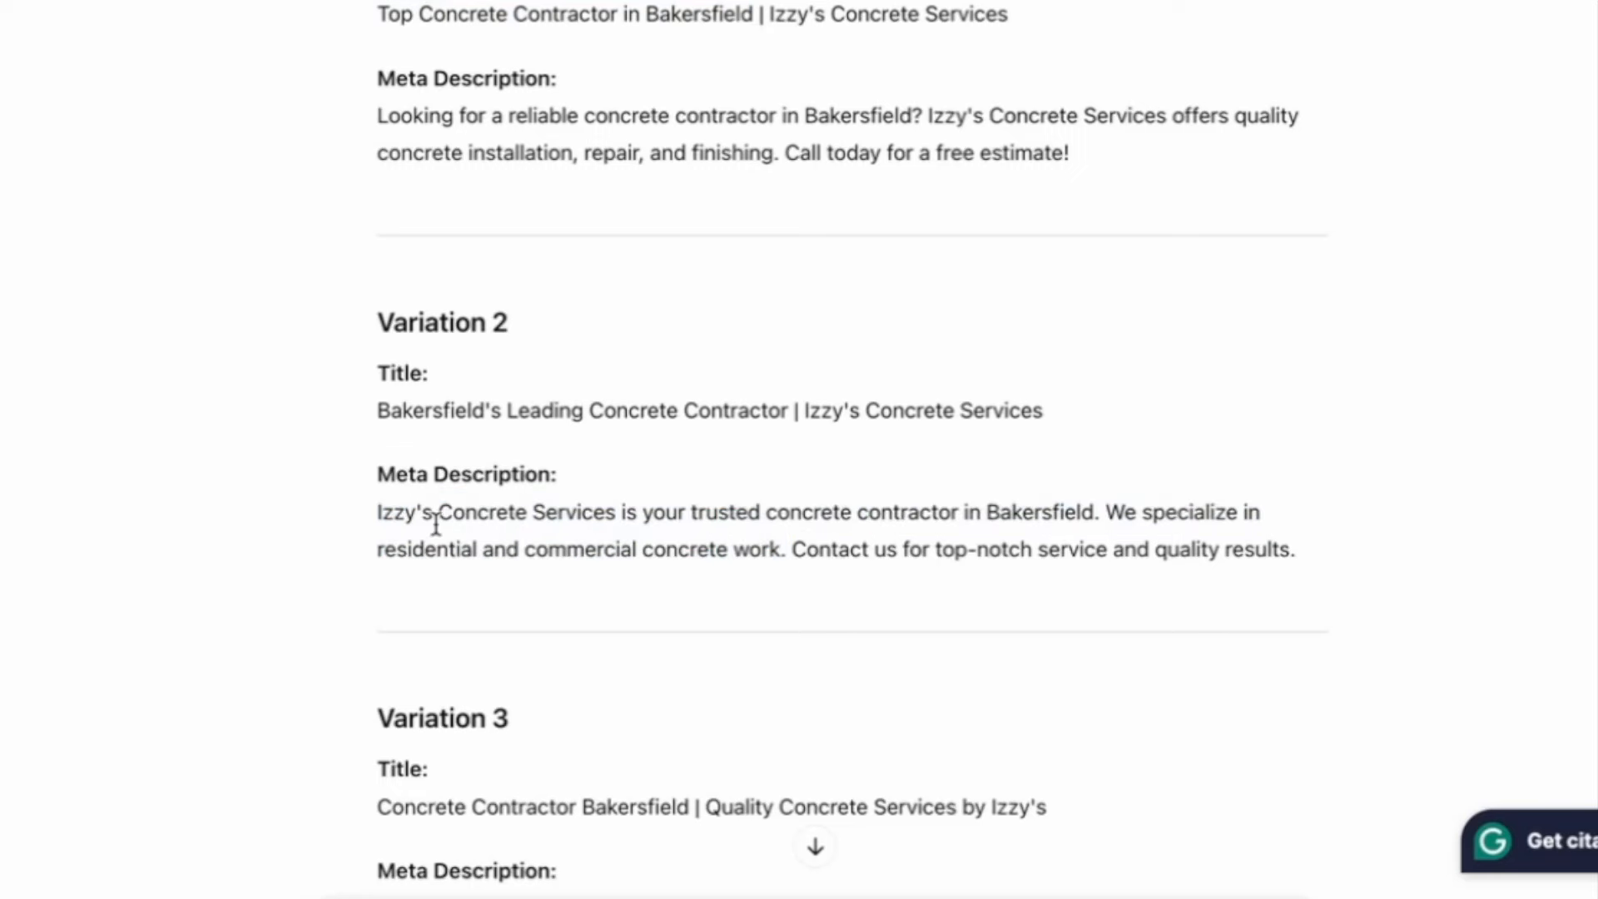
pyautogui.moveTo(785, 549); pyautogui.dragTo(375, 518)
pyautogui.rightClick(455, 534)
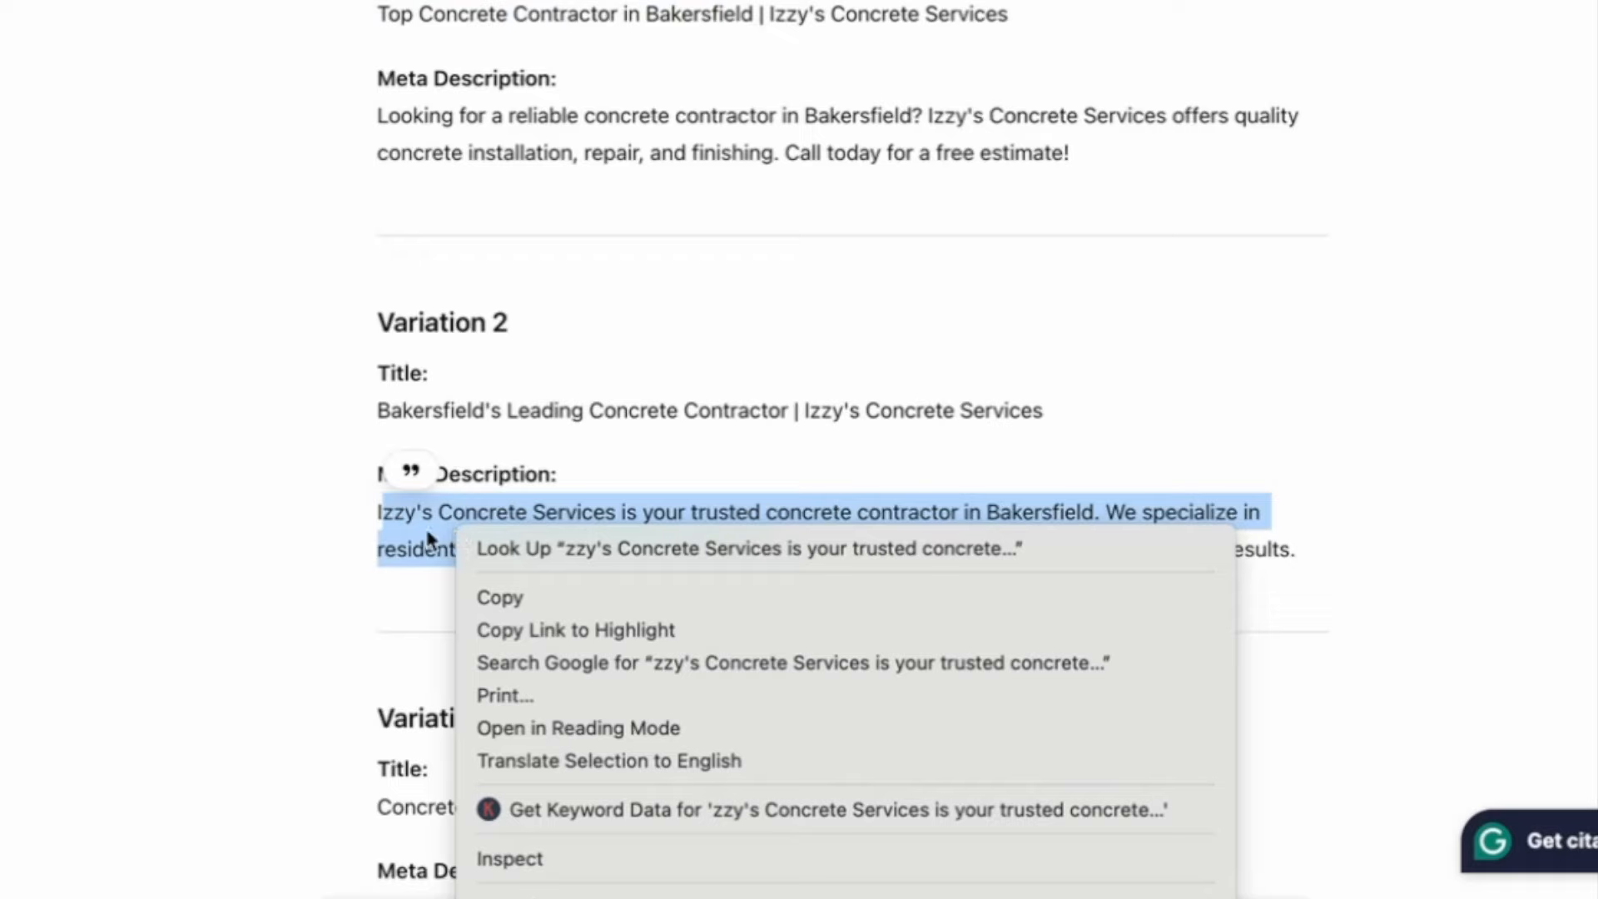
pyautogui.click(529, 603)
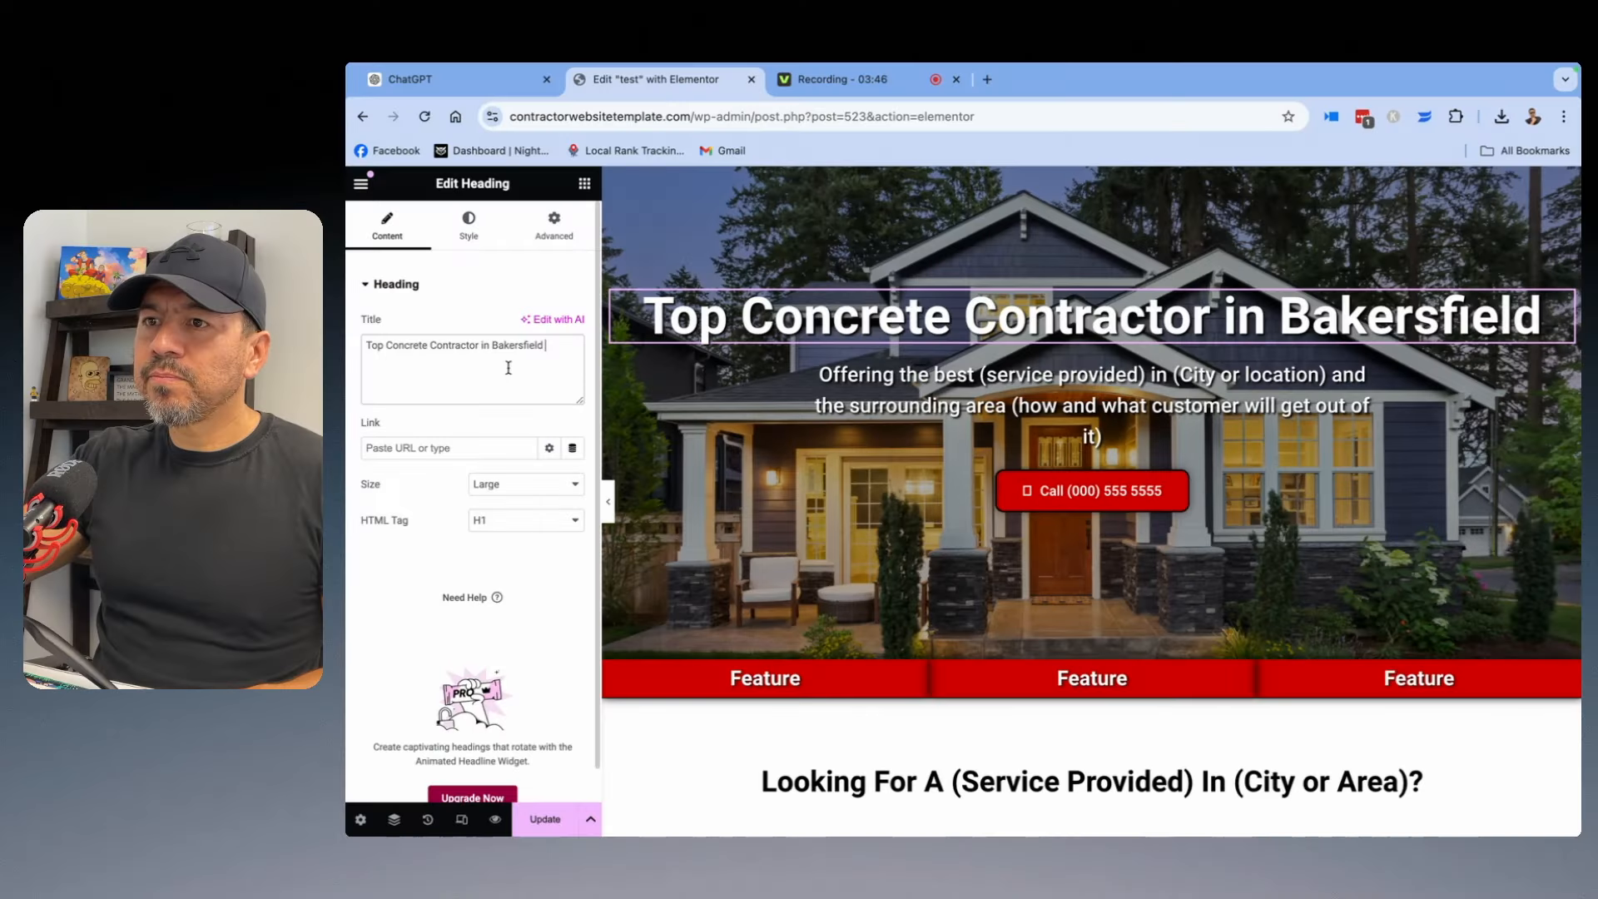
# Replace the hero subheading in Elementor with the copied text, trimmed to "Trusted concrete contractor in Bakersfield. We specialize in residential and commercial concrete work.".
pyautogui.click(1097, 434)
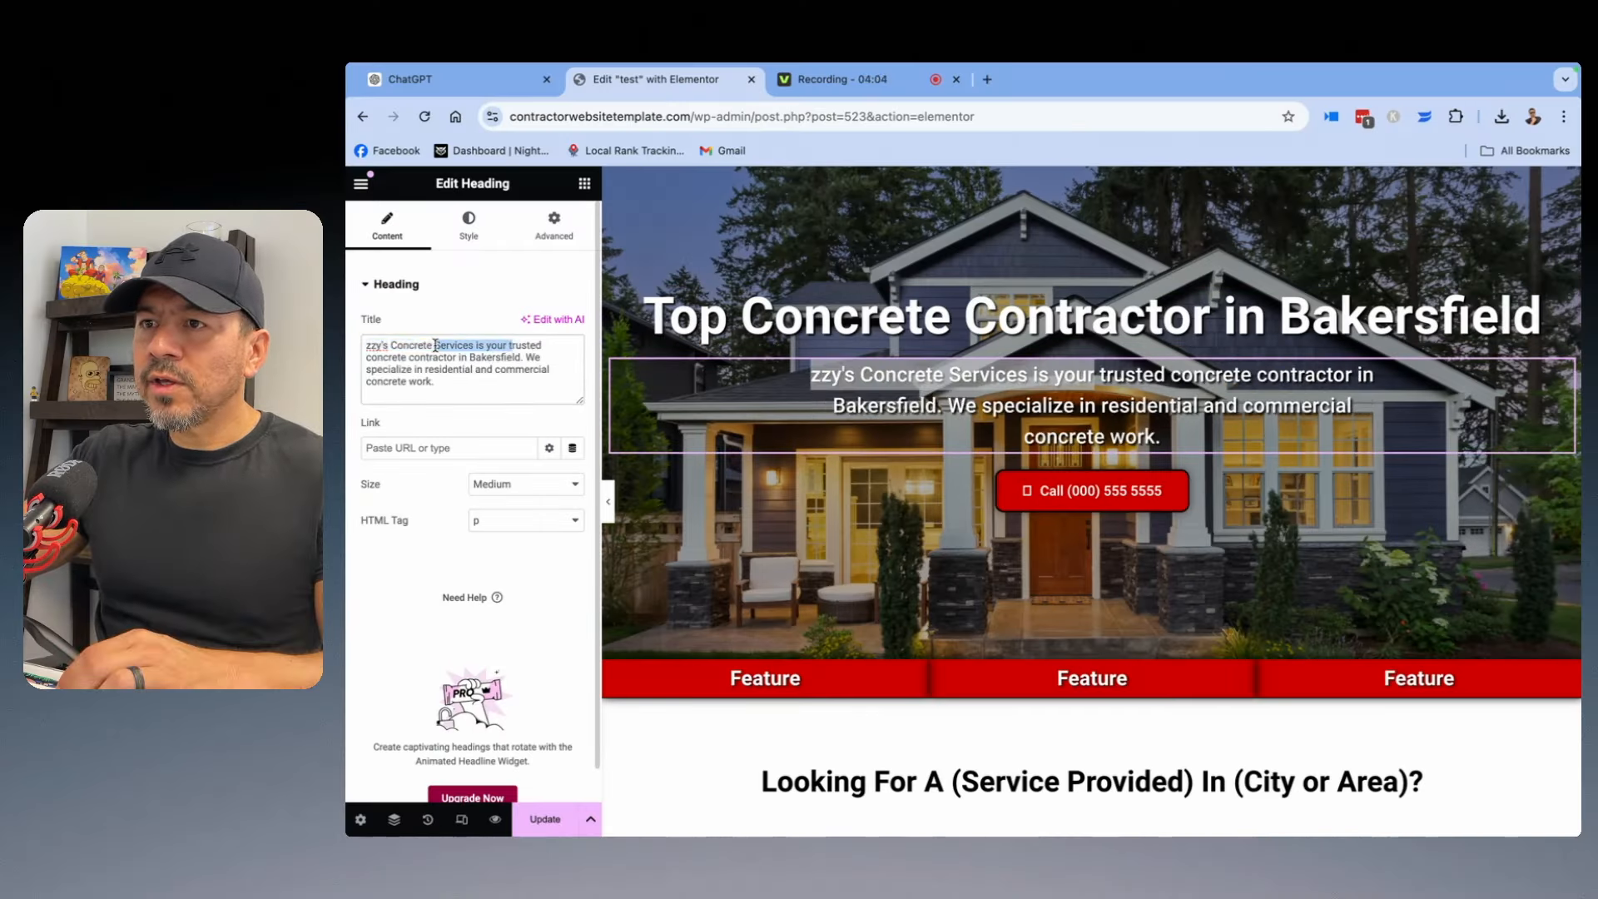
pyautogui.moveTo(510, 345); pyautogui.dragTo(346, 349)
pyautogui.press('BackSpace')
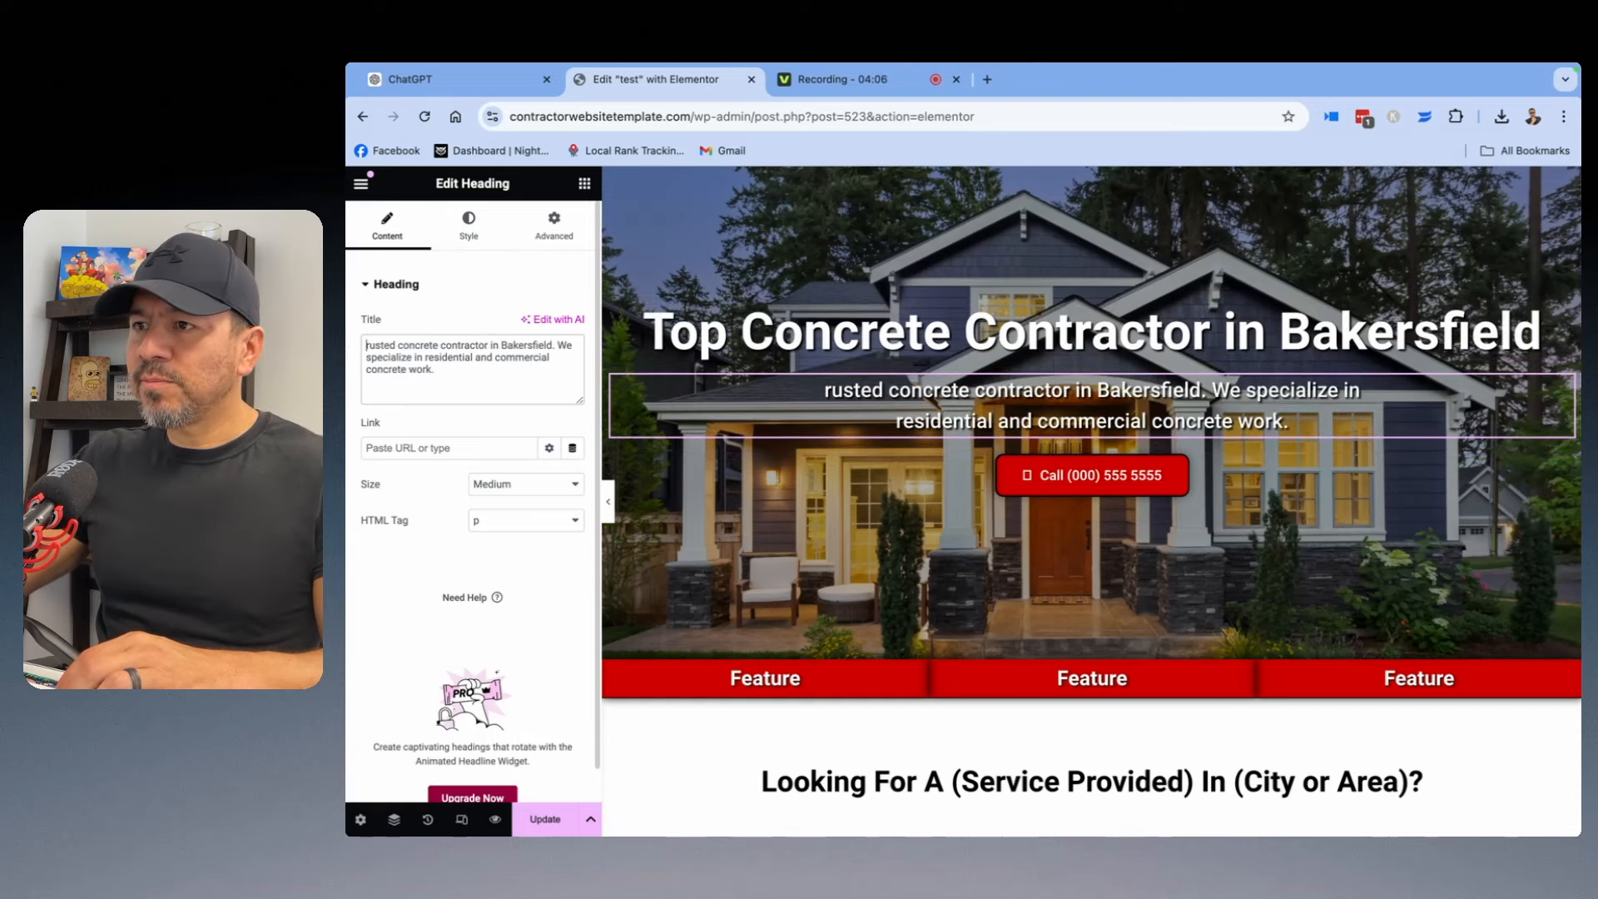
pyautogui.write('T')
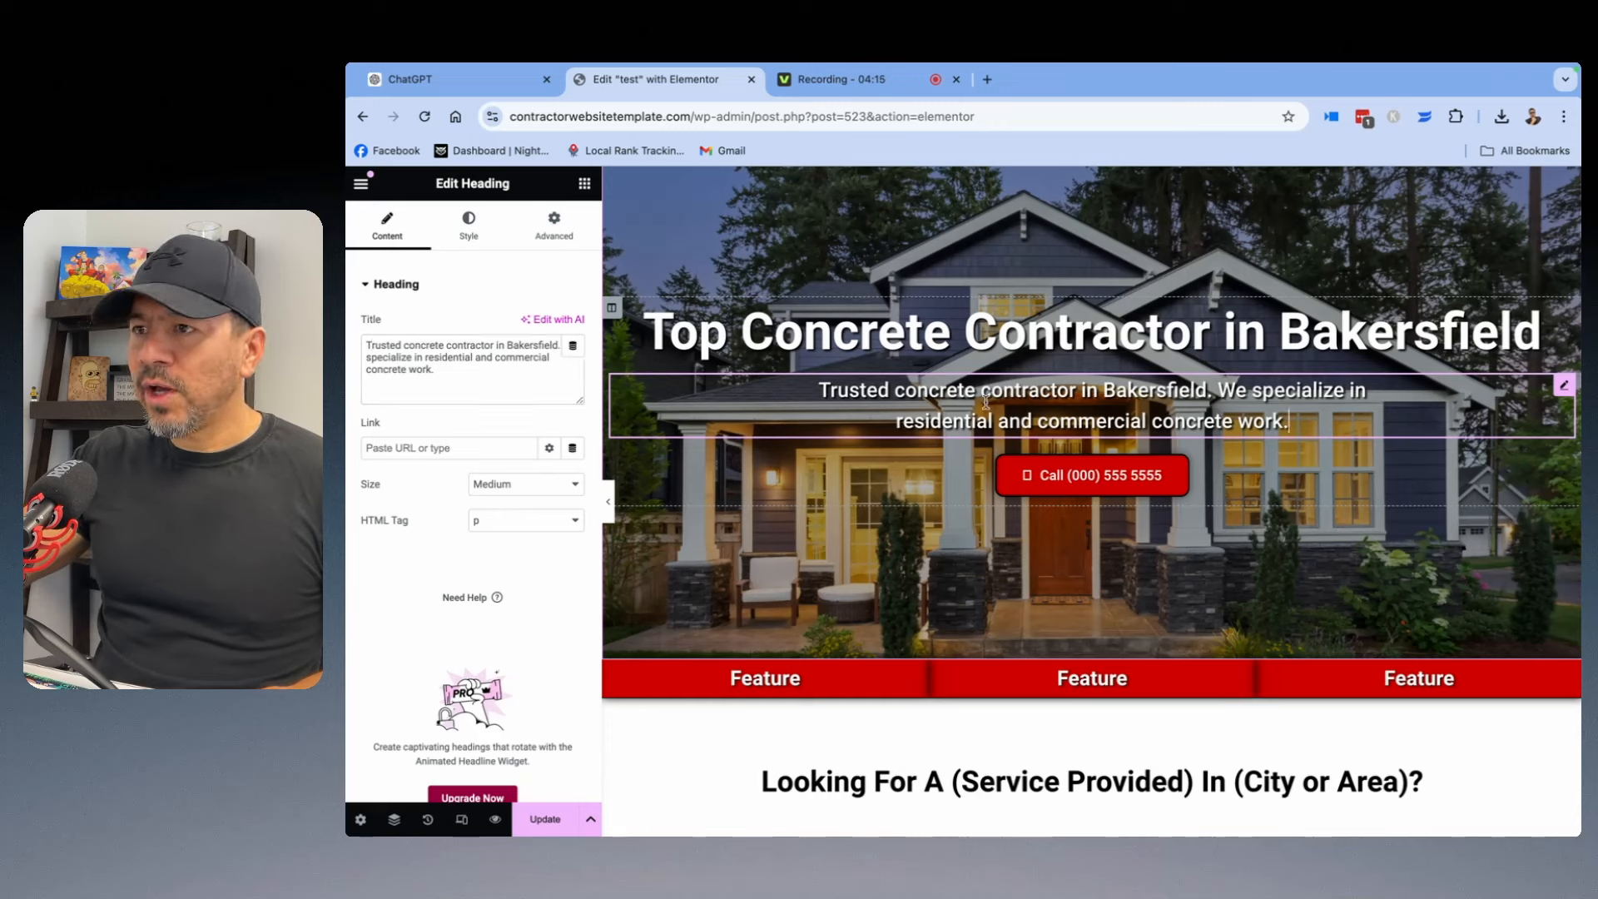
pyautogui.moveTo(1204, 392); pyautogui.dragTo(914, 400)
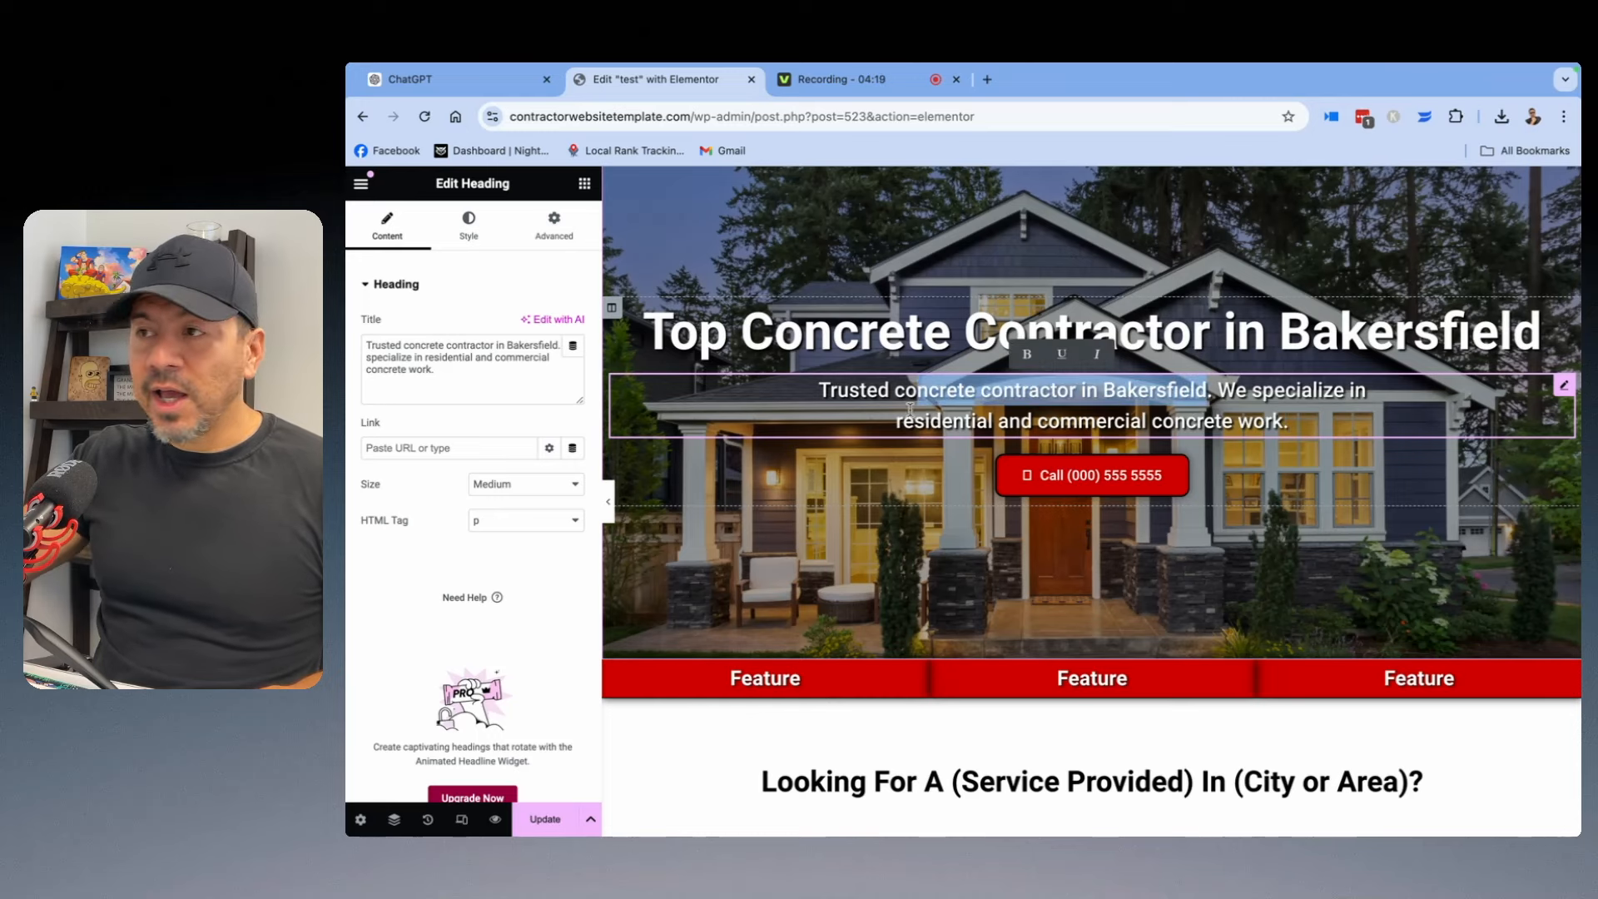
# Change the three feature labels below the hero to "Outstanding Work", "Local Service" and "Free Estimates".
pyautogui.scroll(-3, 936, 422)
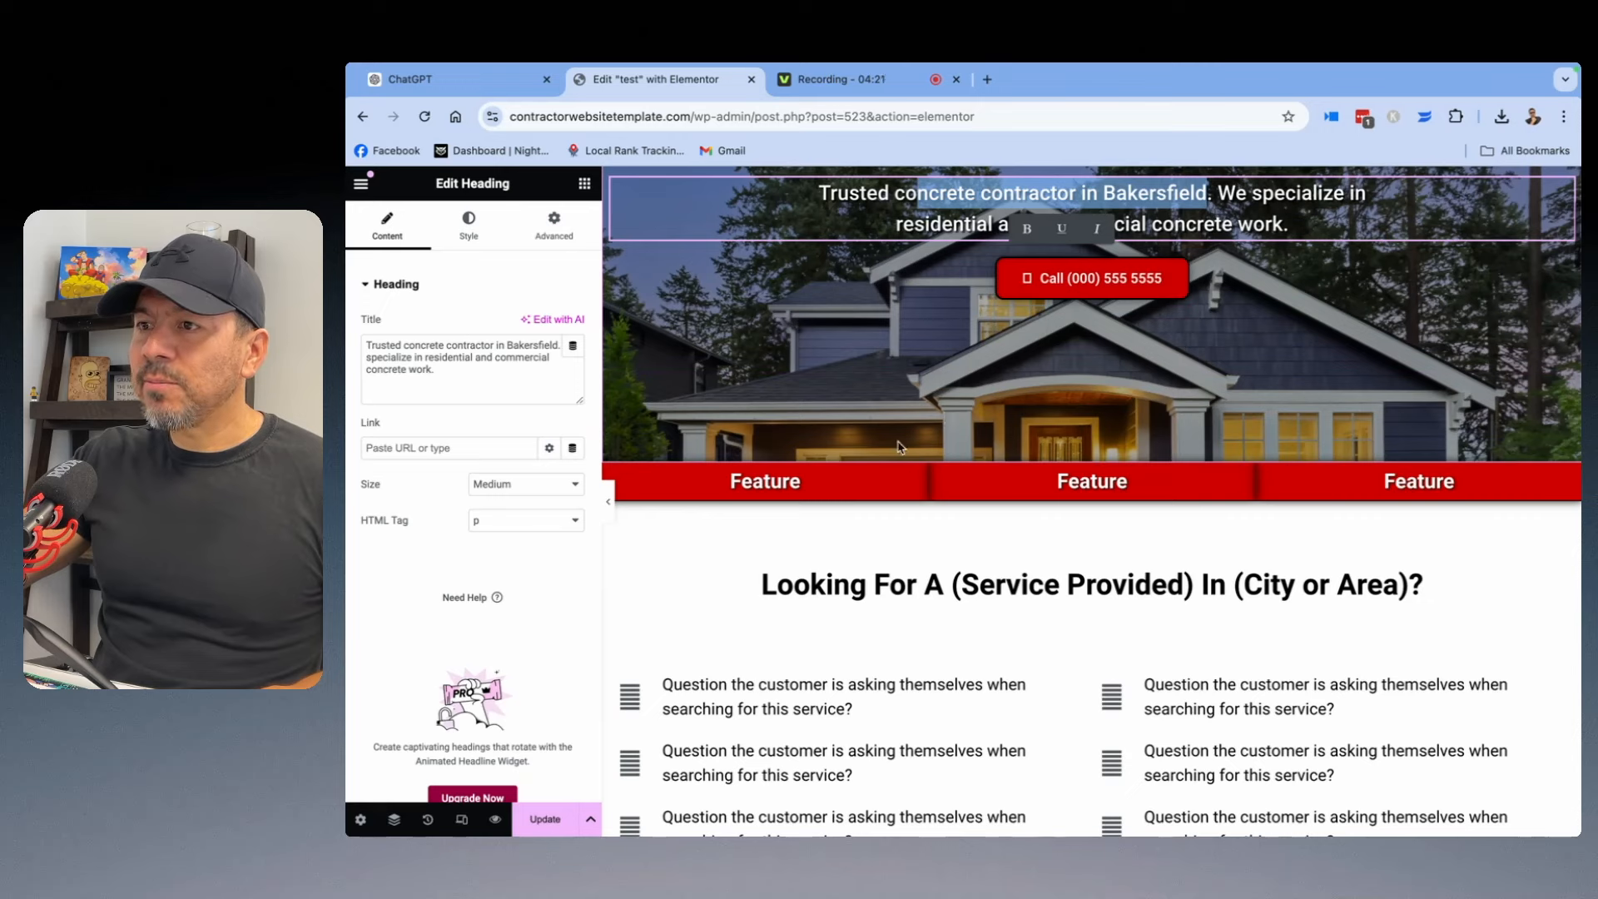
pyautogui.click(1028, 481)
pyautogui.click(1395, 489)
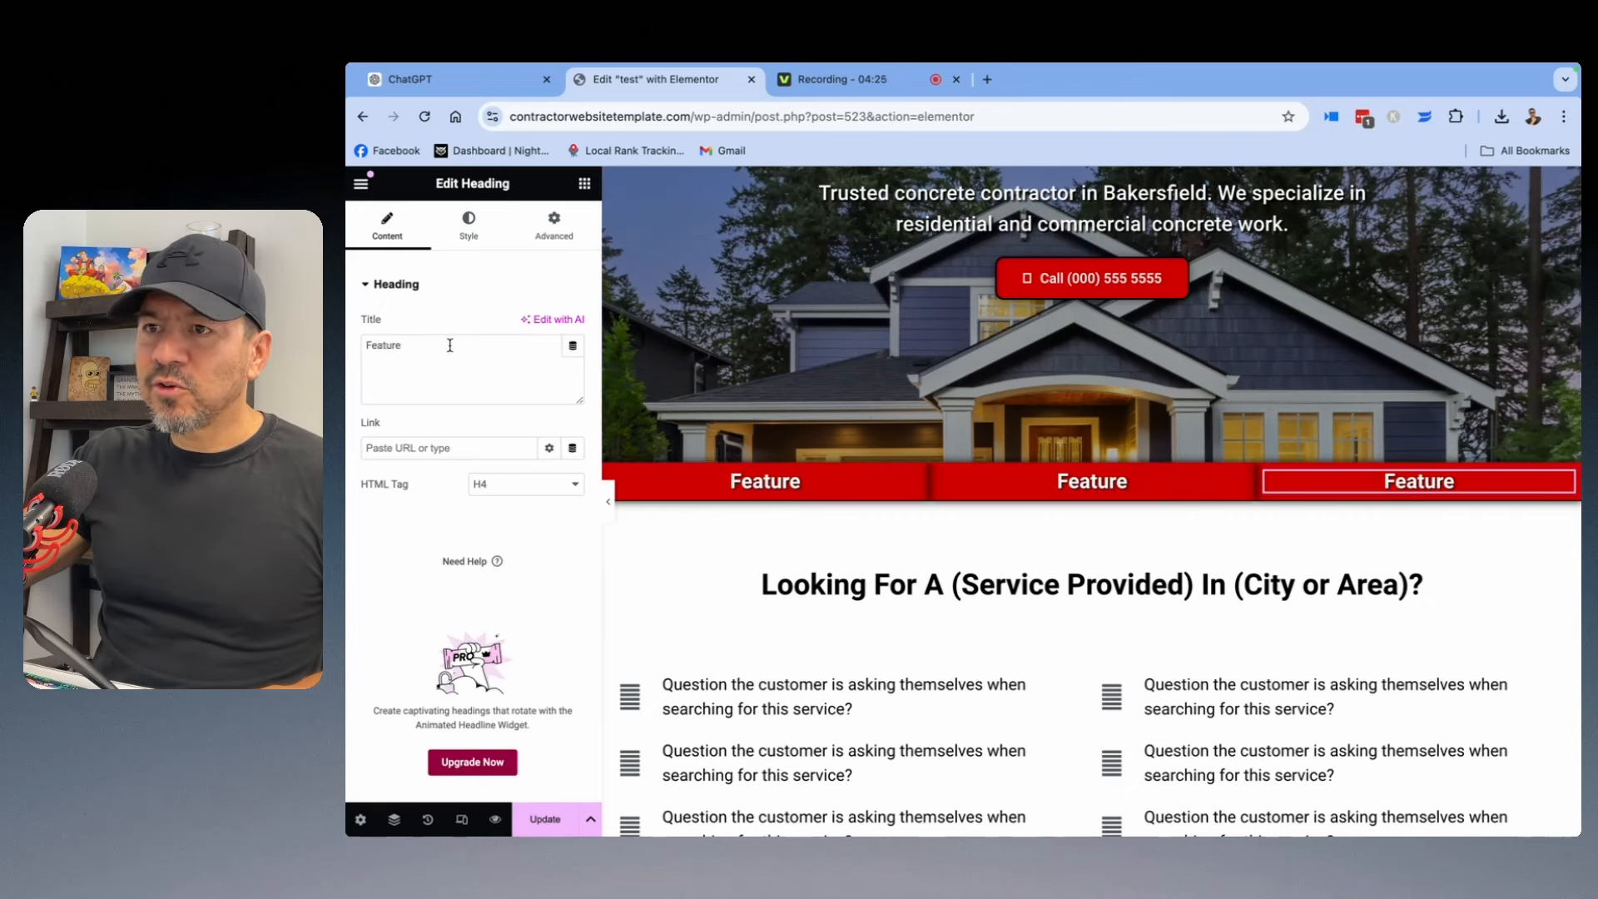
pyautogui.write('Free Estimtes')
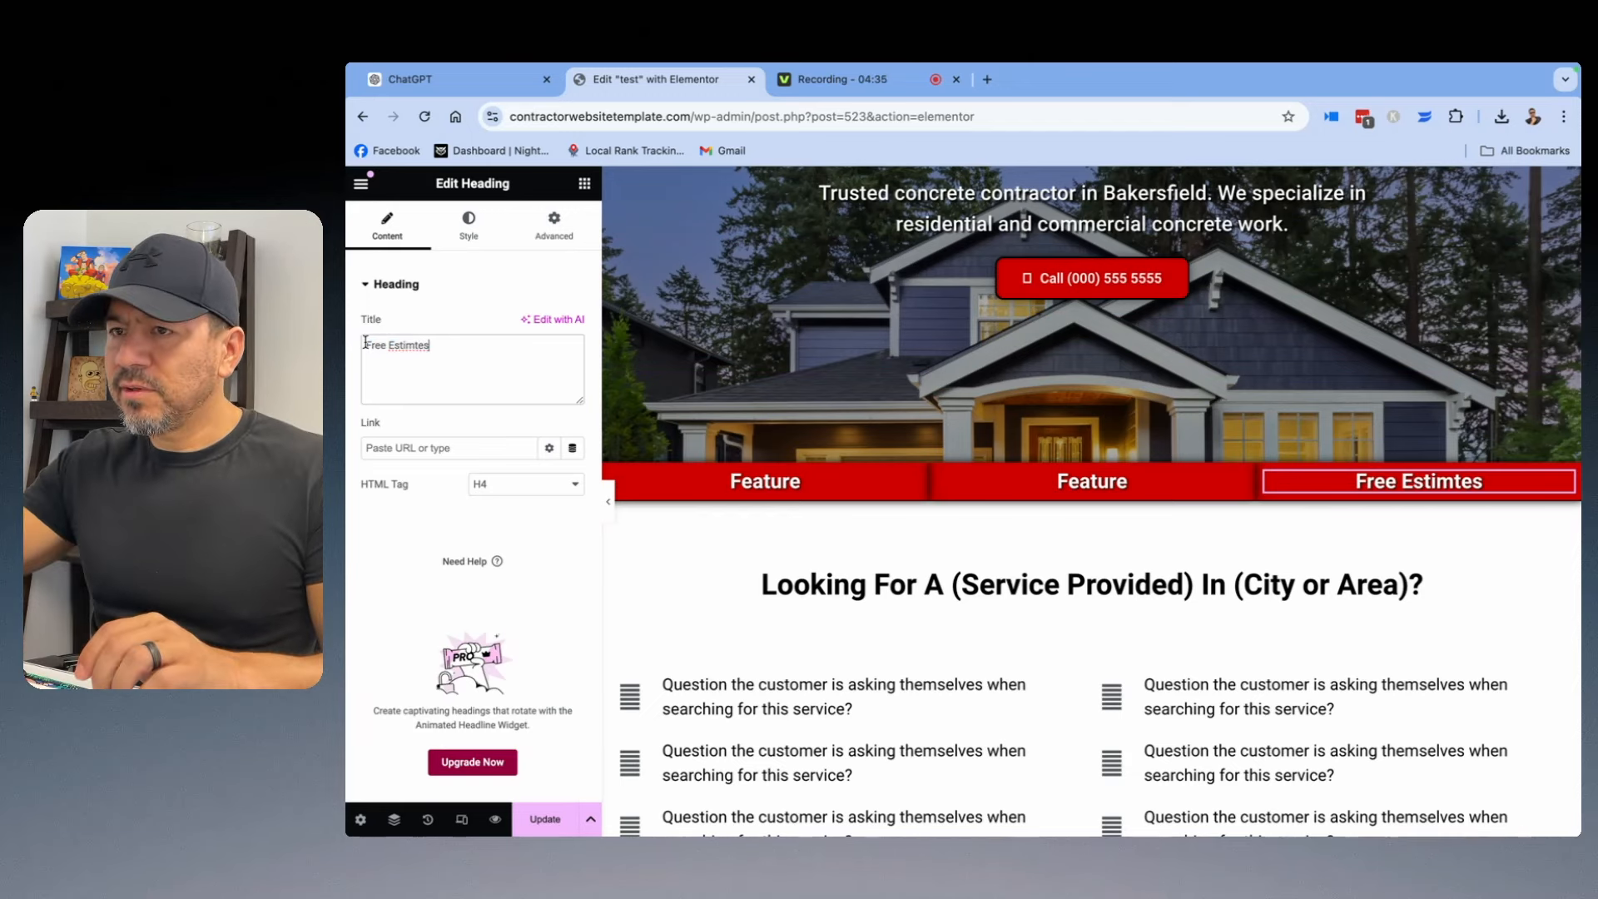
pyautogui.rightClick(435, 348)
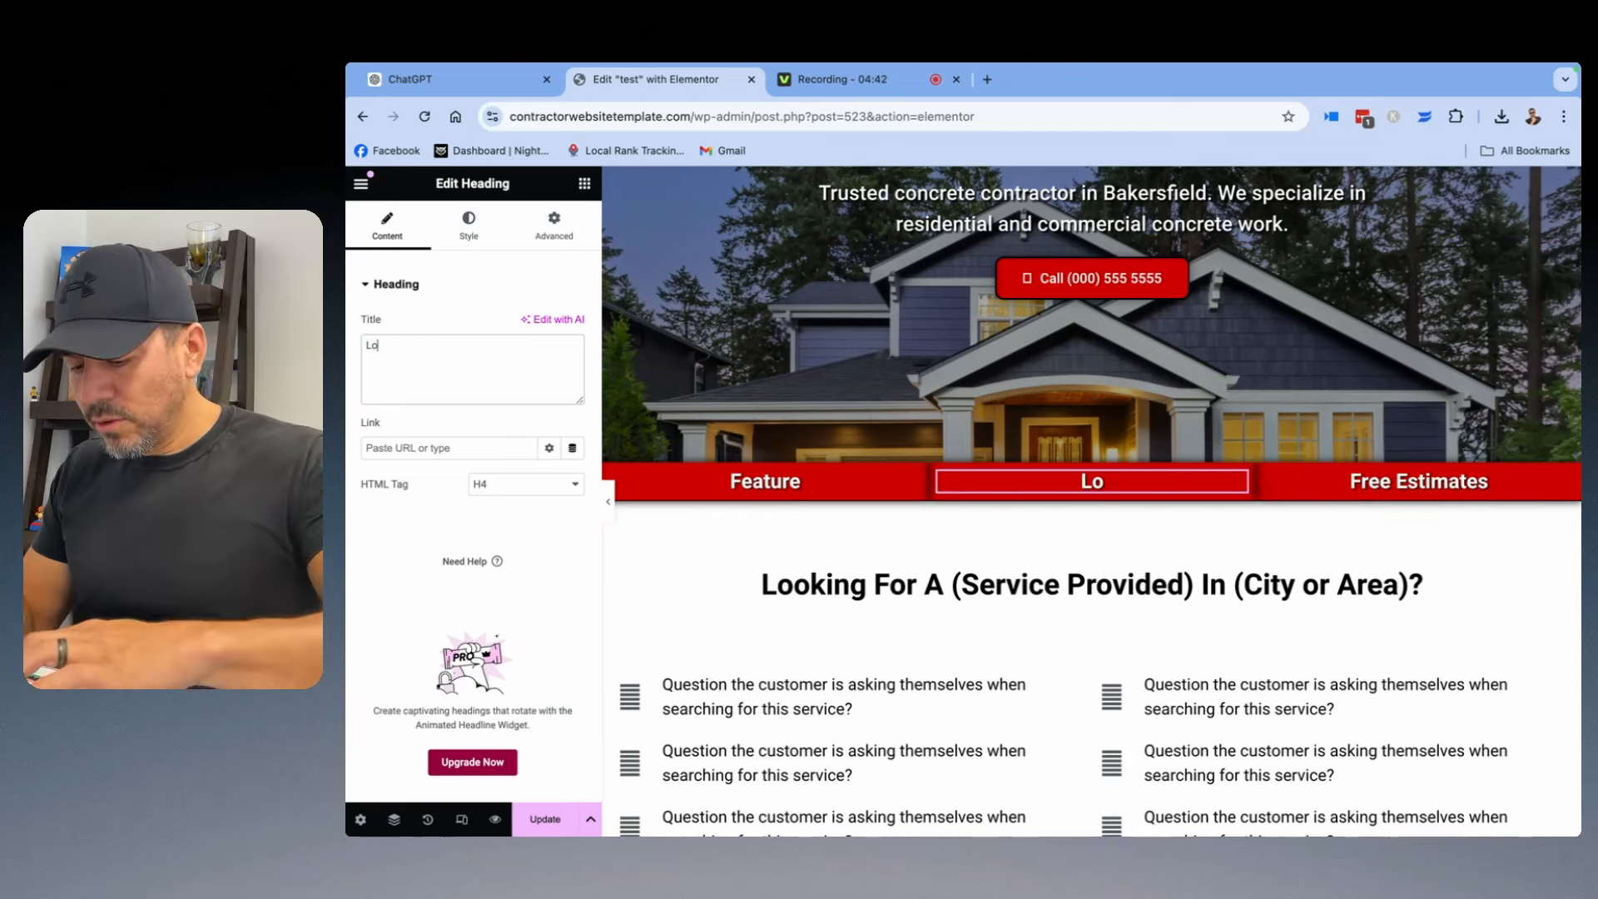
pyautogui.write('ca')
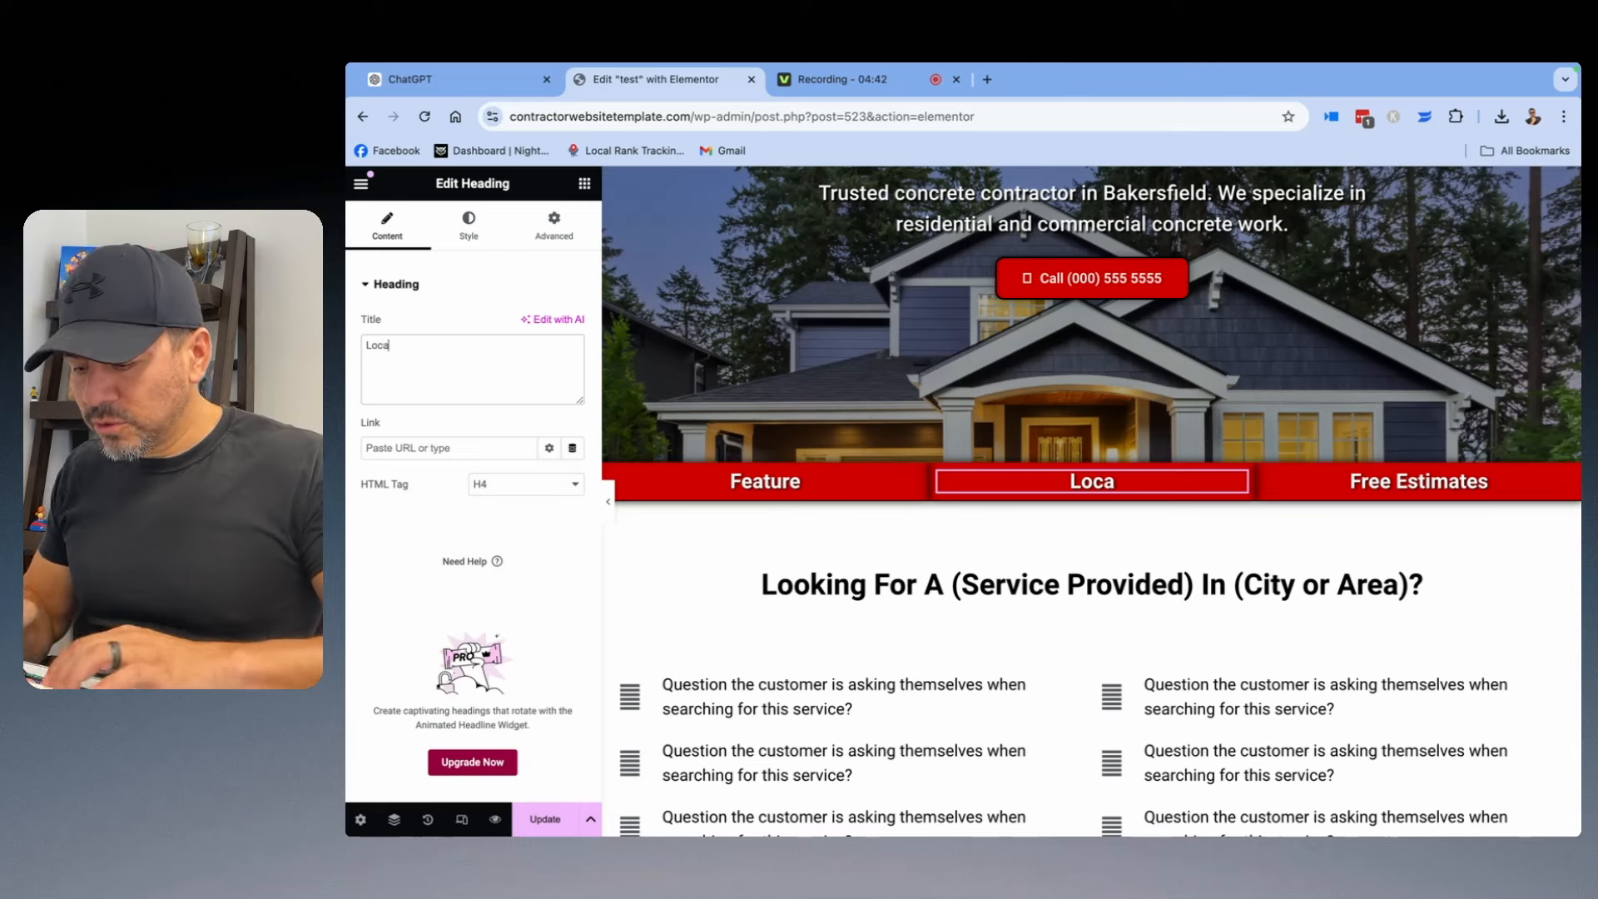
pyautogui.write('l servi')
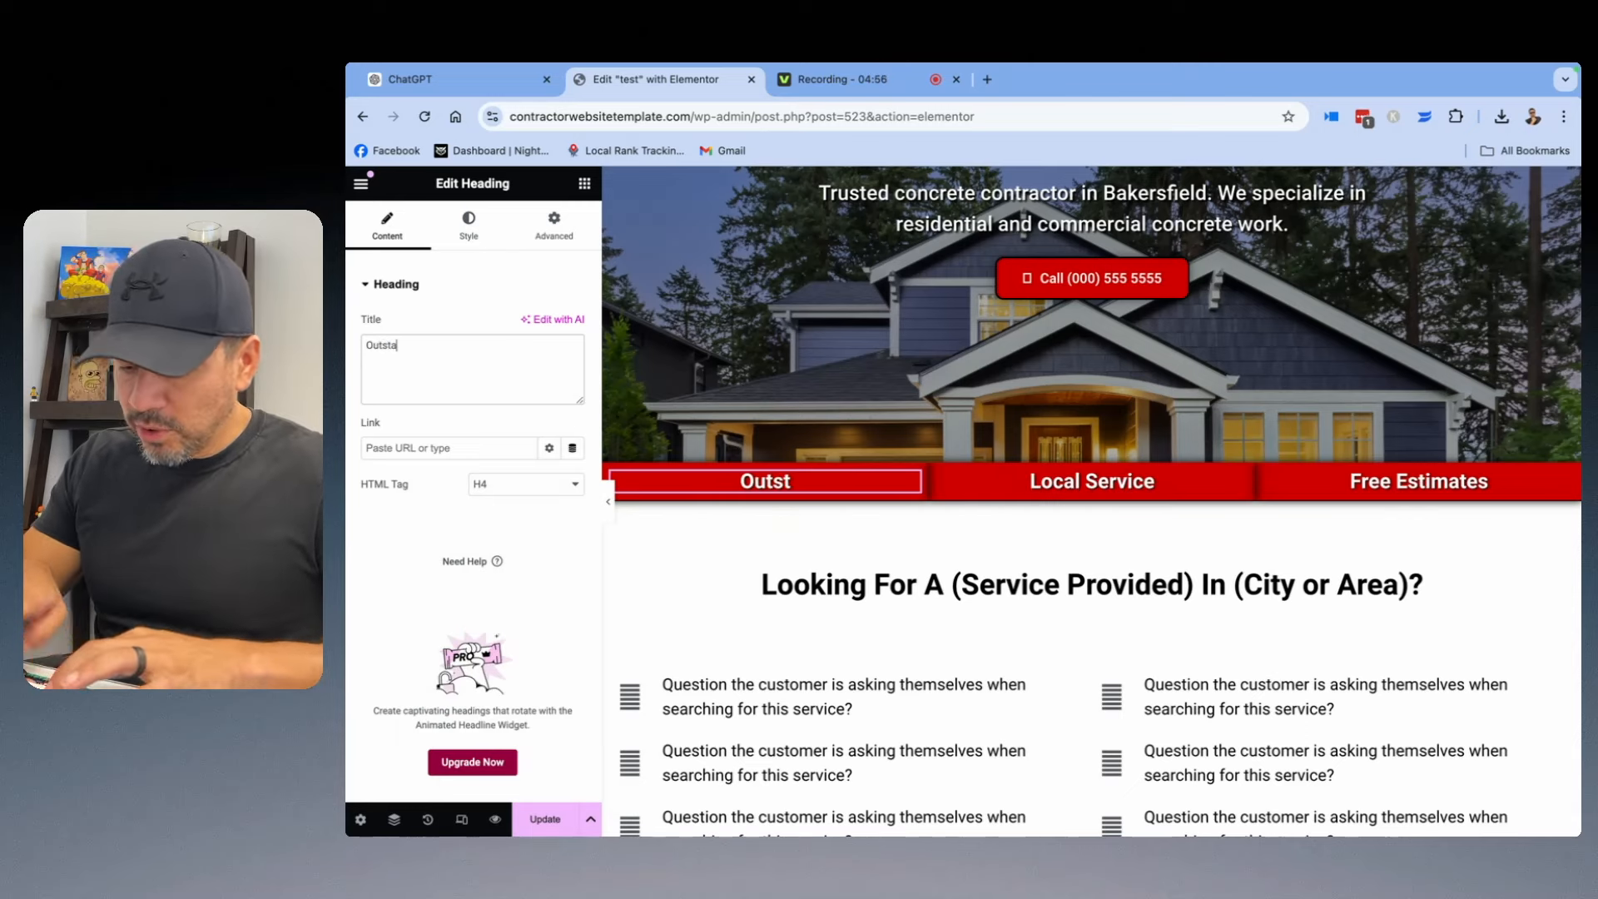
pyautogui.write('nding Work')
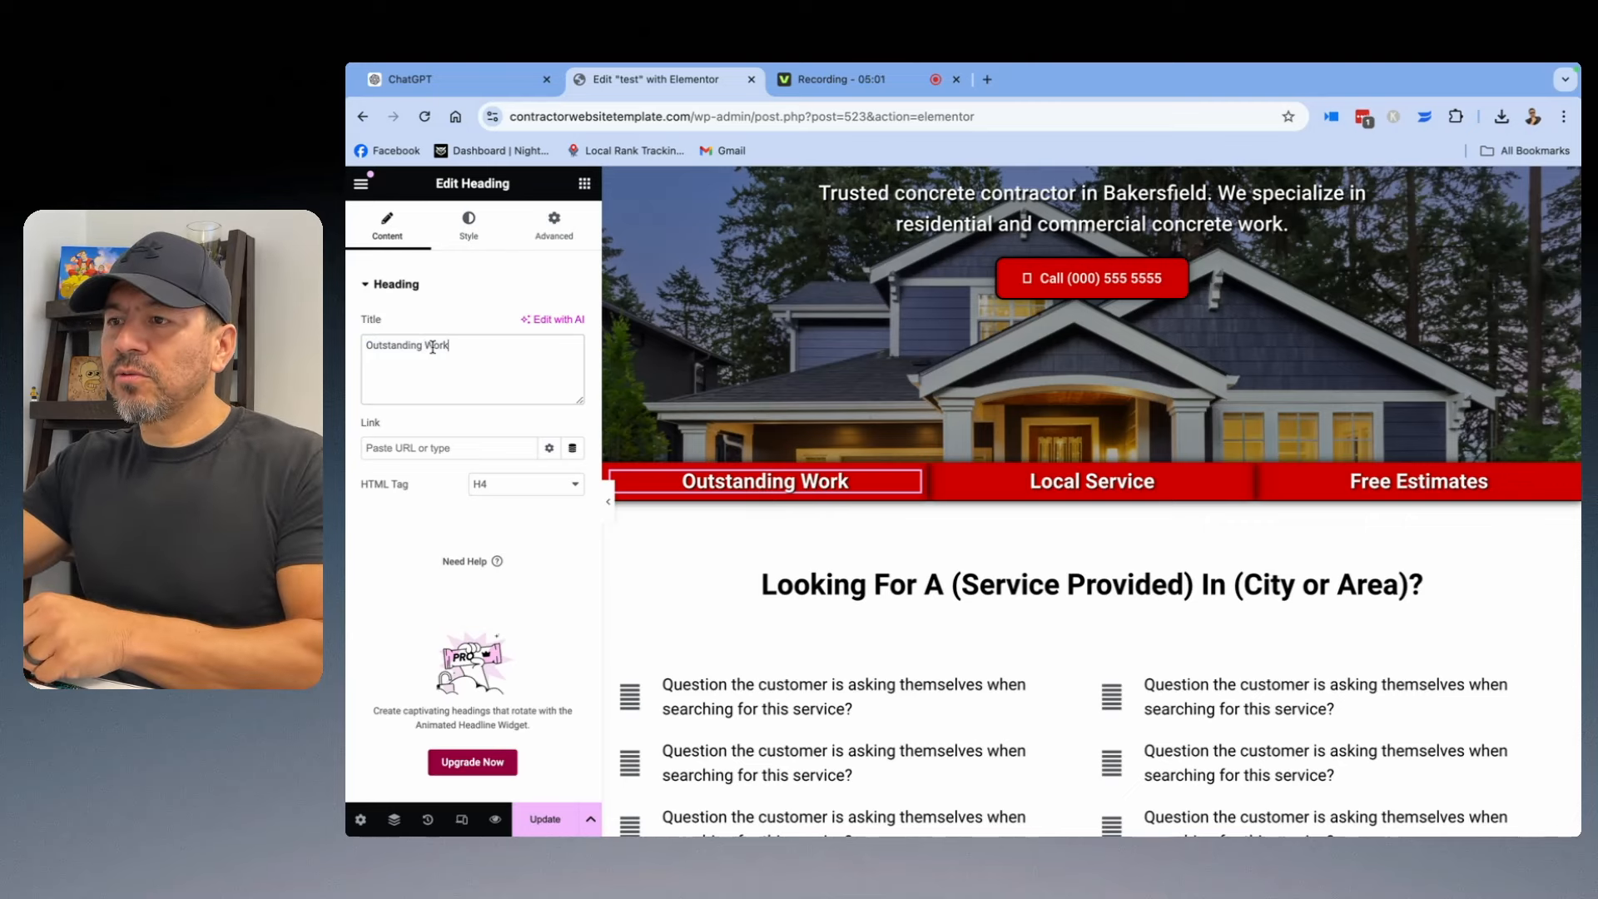
# Change the heading above the customer questions to "Looking For A Concrete Contractor In Bakersfield, CA?".
pyautogui.scroll(-1, 816, 442)
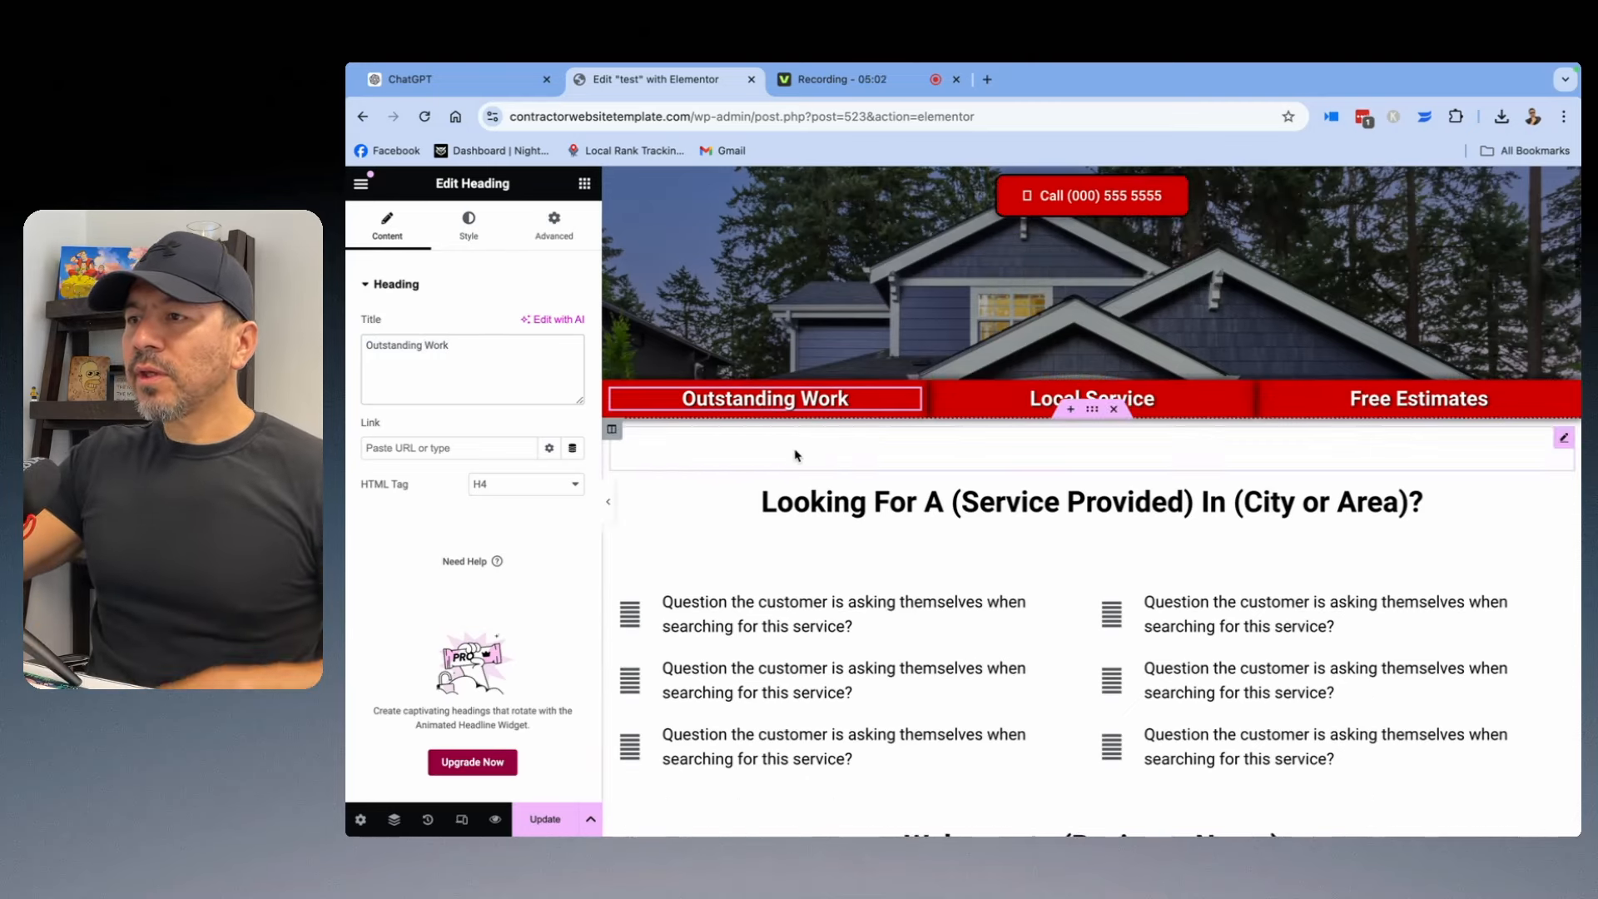
pyautogui.click(1081, 499)
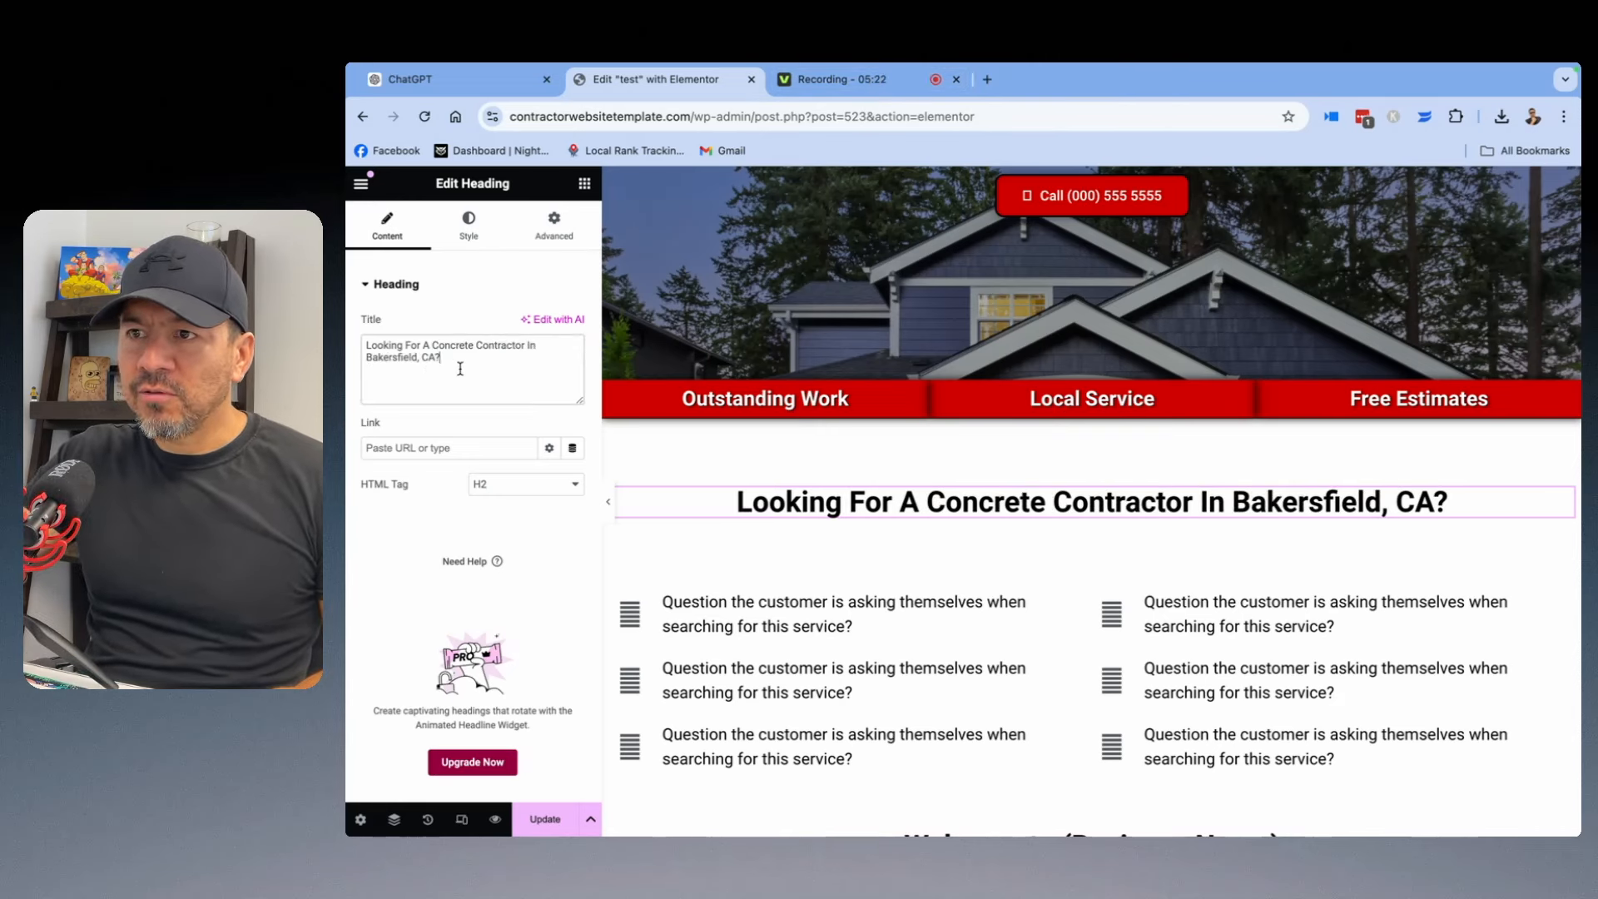
pyautogui.press('super+a')
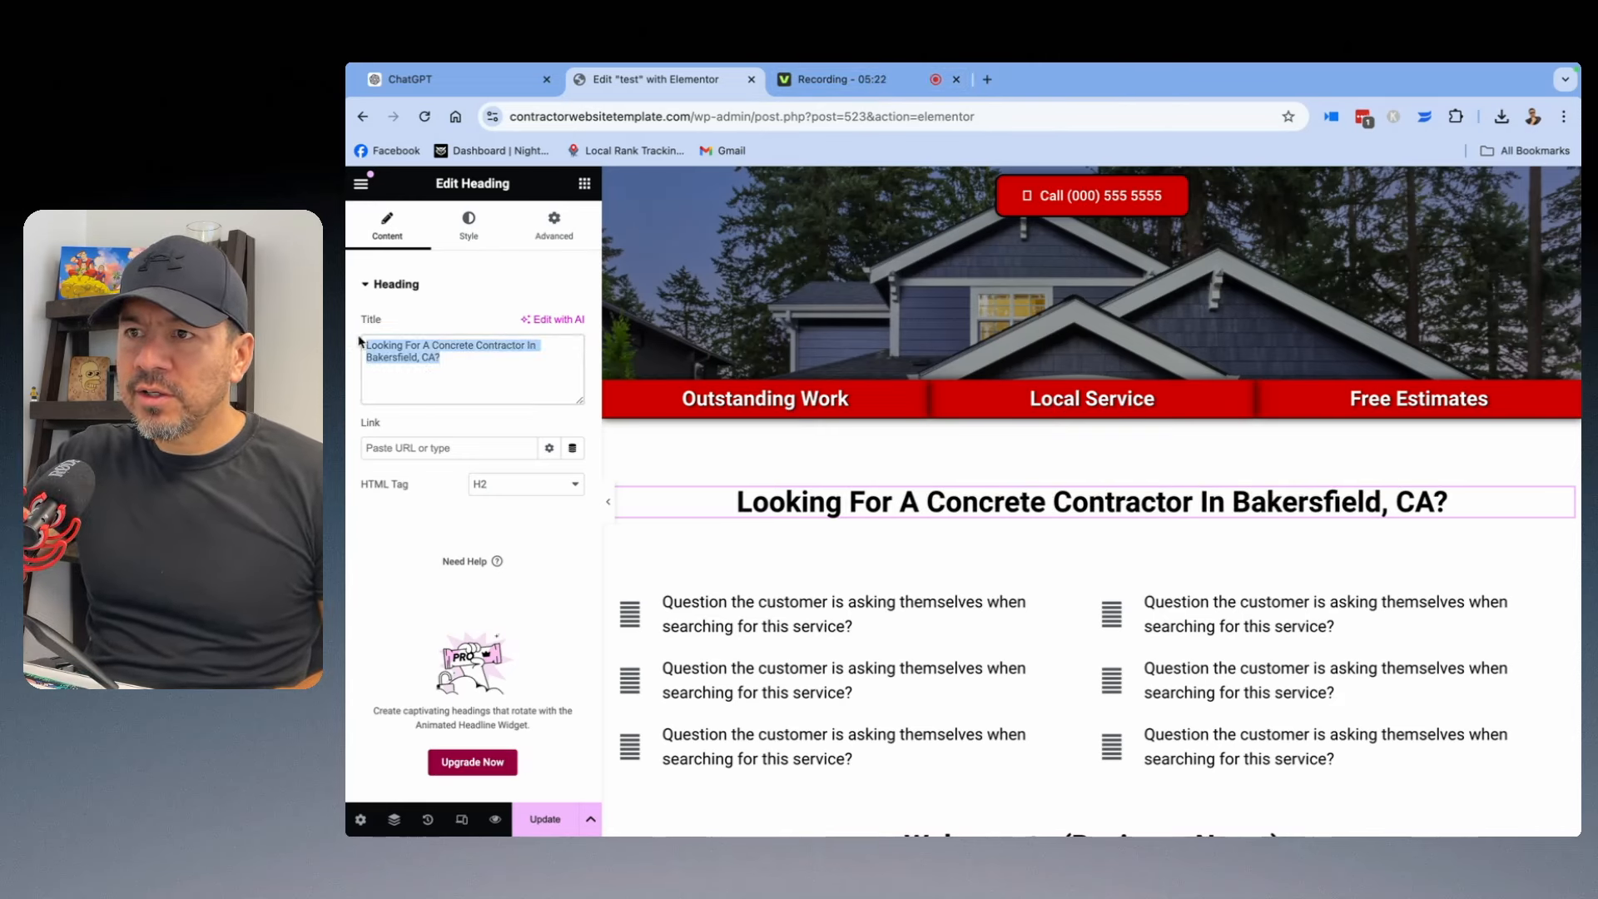
pyautogui.click(1077, 505)
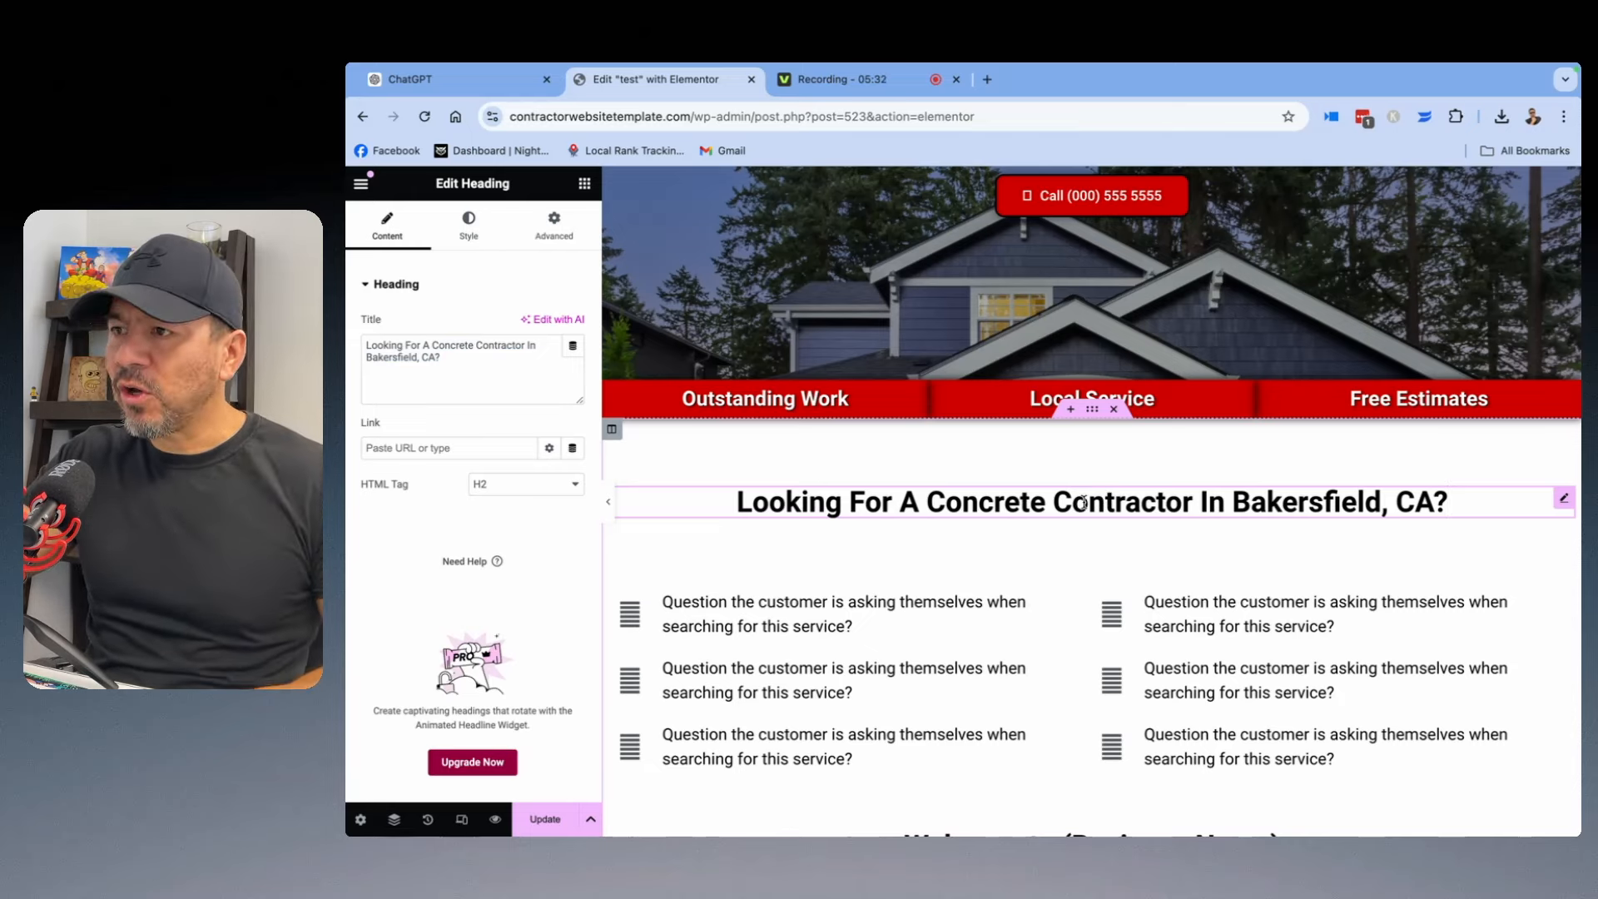
pyautogui.scroll(5, 1108, 497)
pyautogui.scroll(-8, 1156, 453)
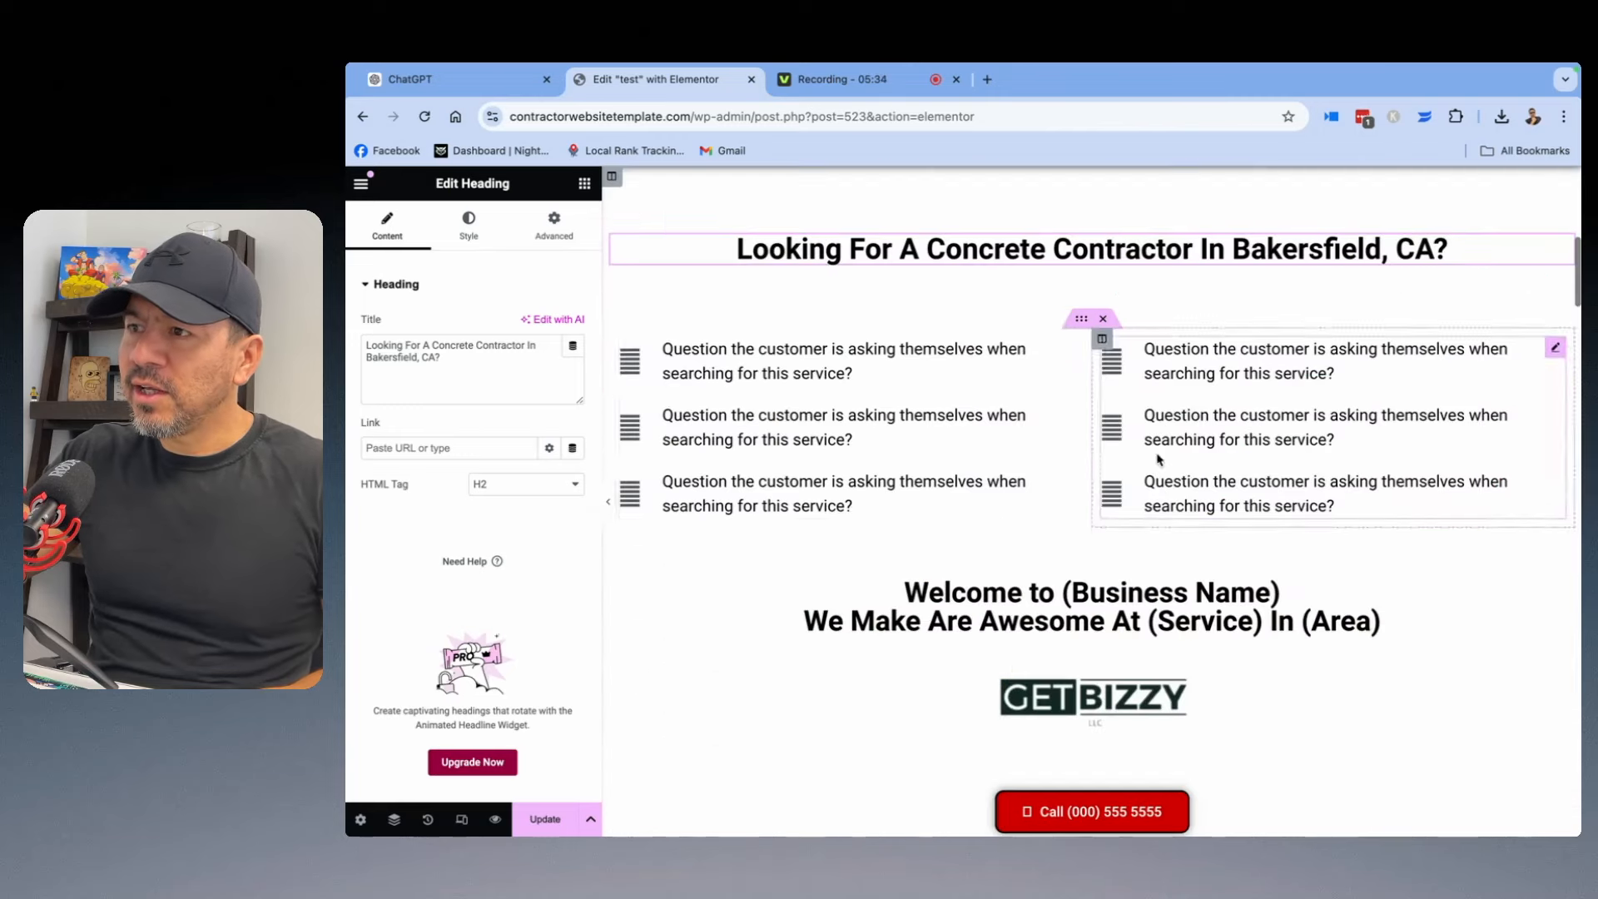
pyautogui.scroll(1, 1099, 299)
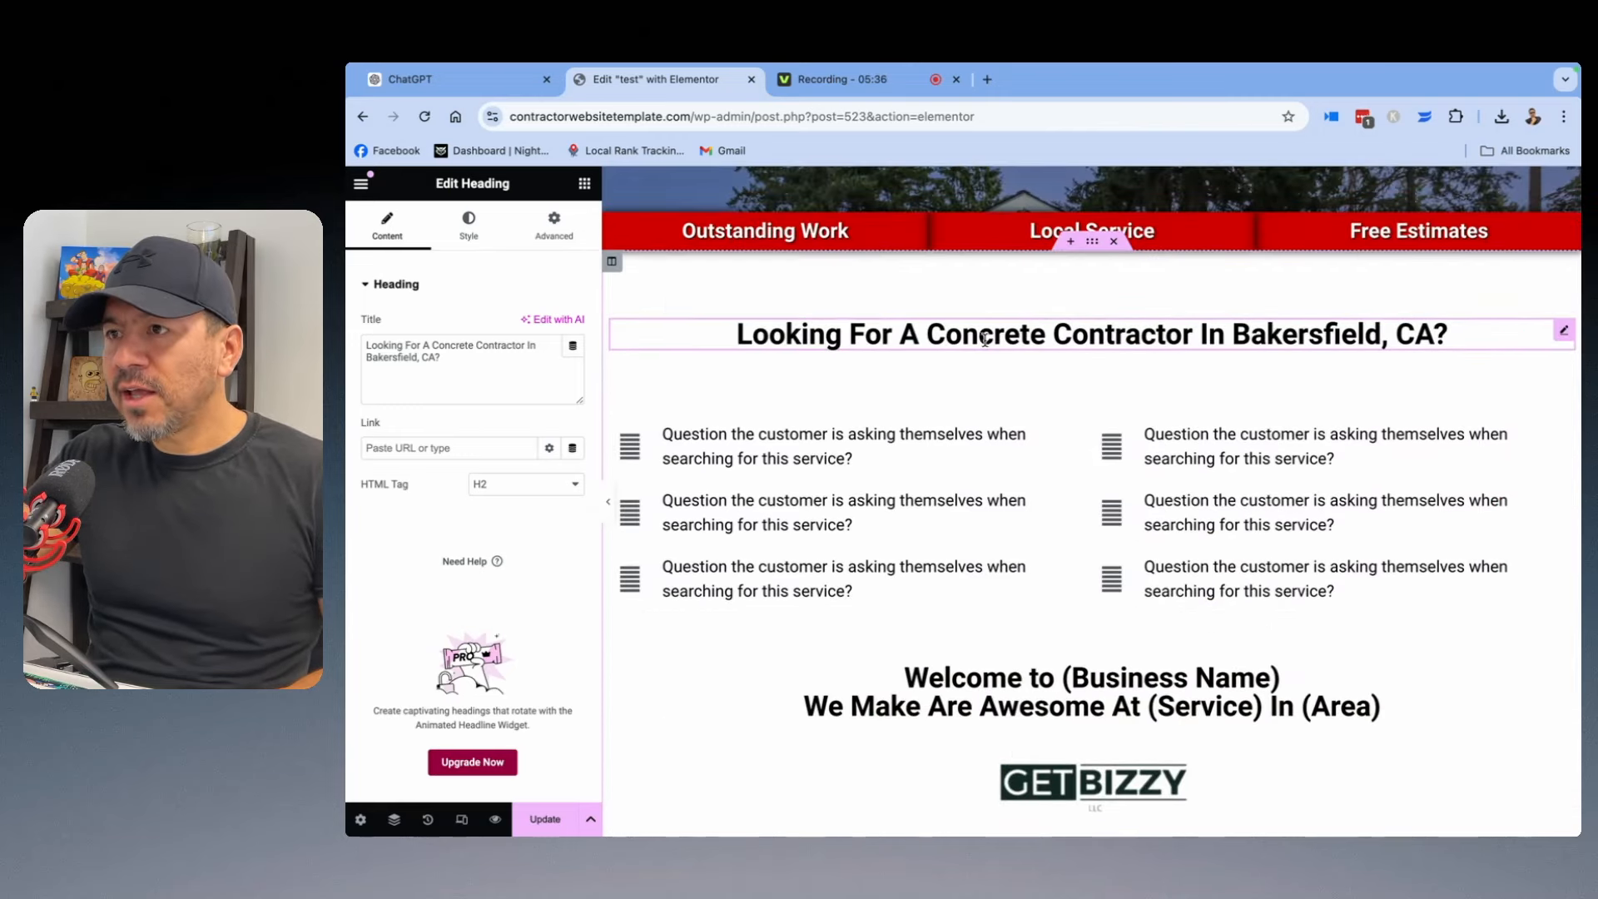
# Open the second customer-question icon list for editing, and examine the homeowner questions and the four extra ones in the ChatGPT conversation.
pyautogui.click(1249, 504)
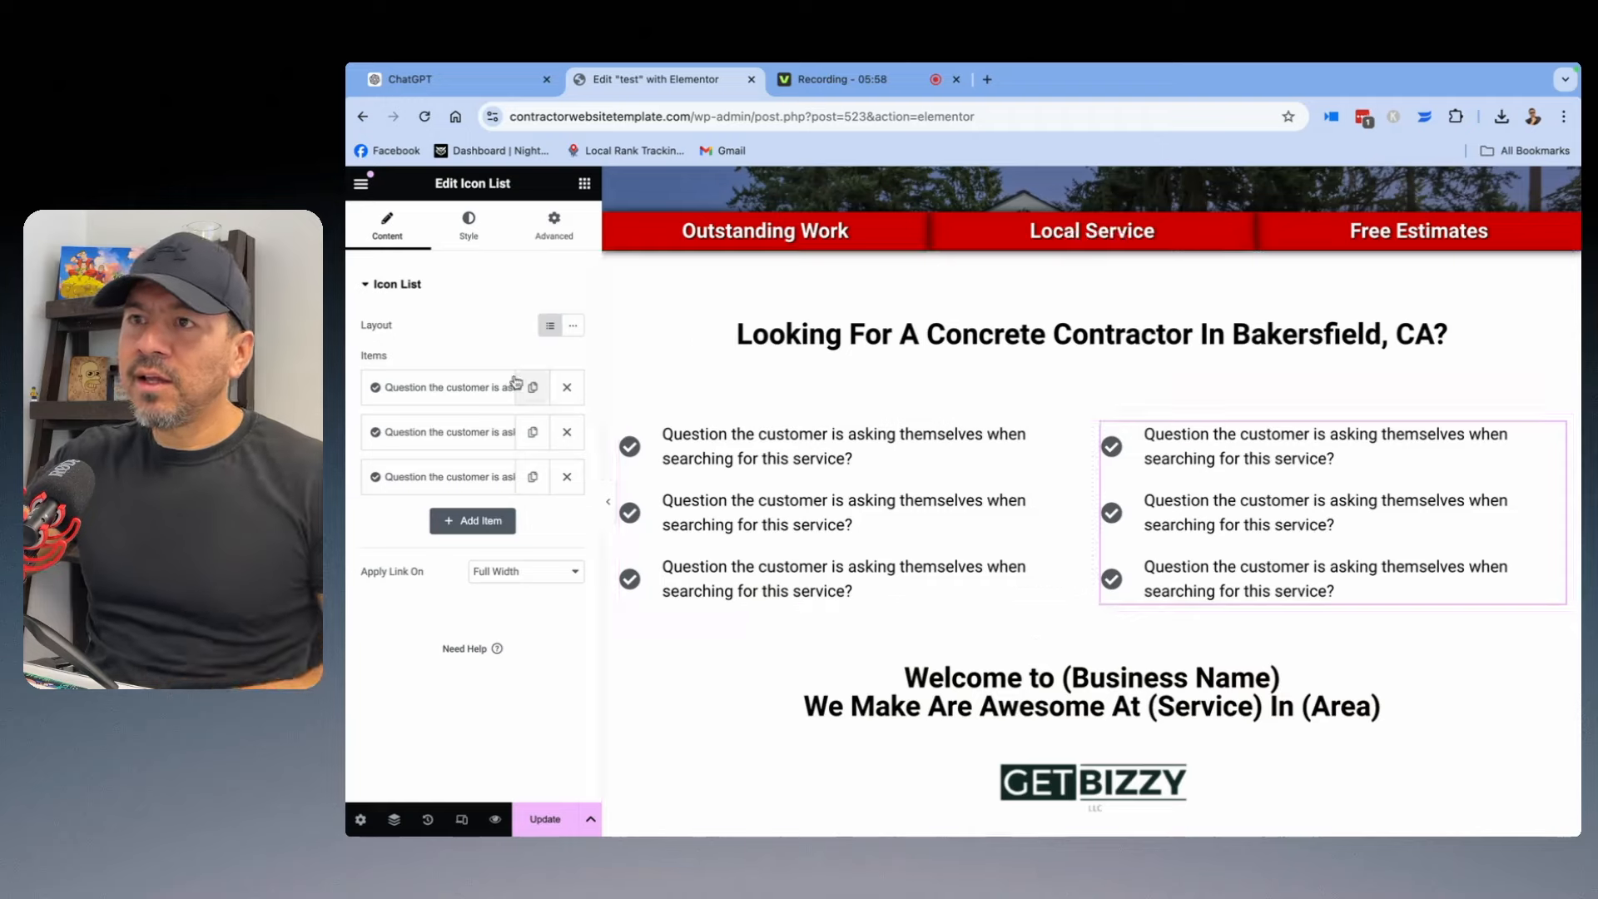
pyautogui.click(461, 85)
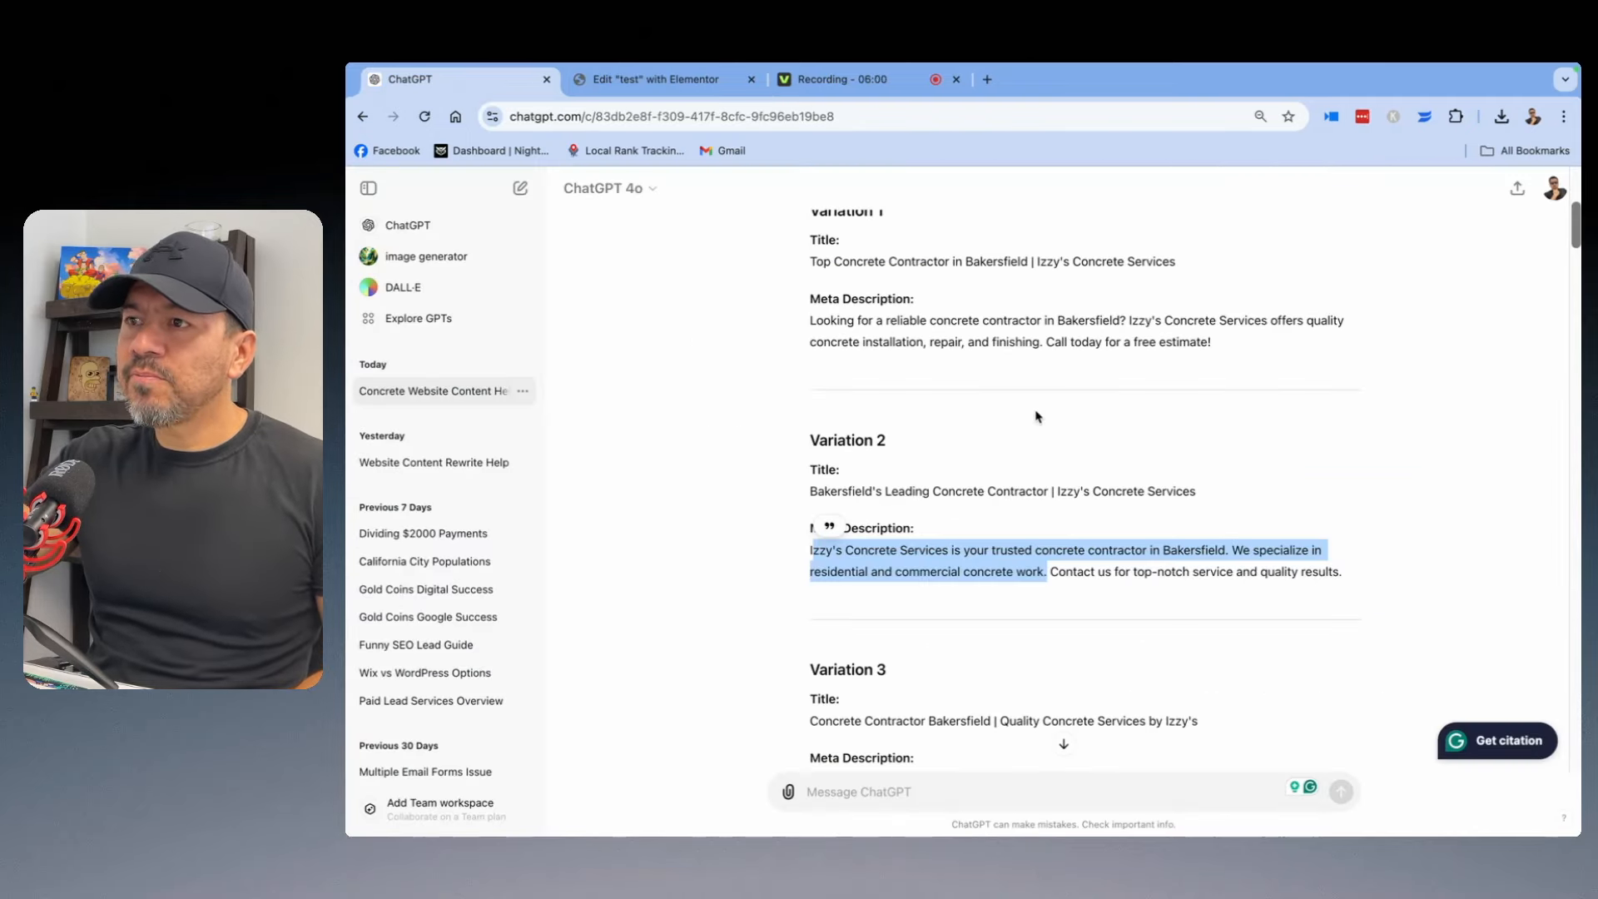
pyautogui.scroll(-3, 1152, 424)
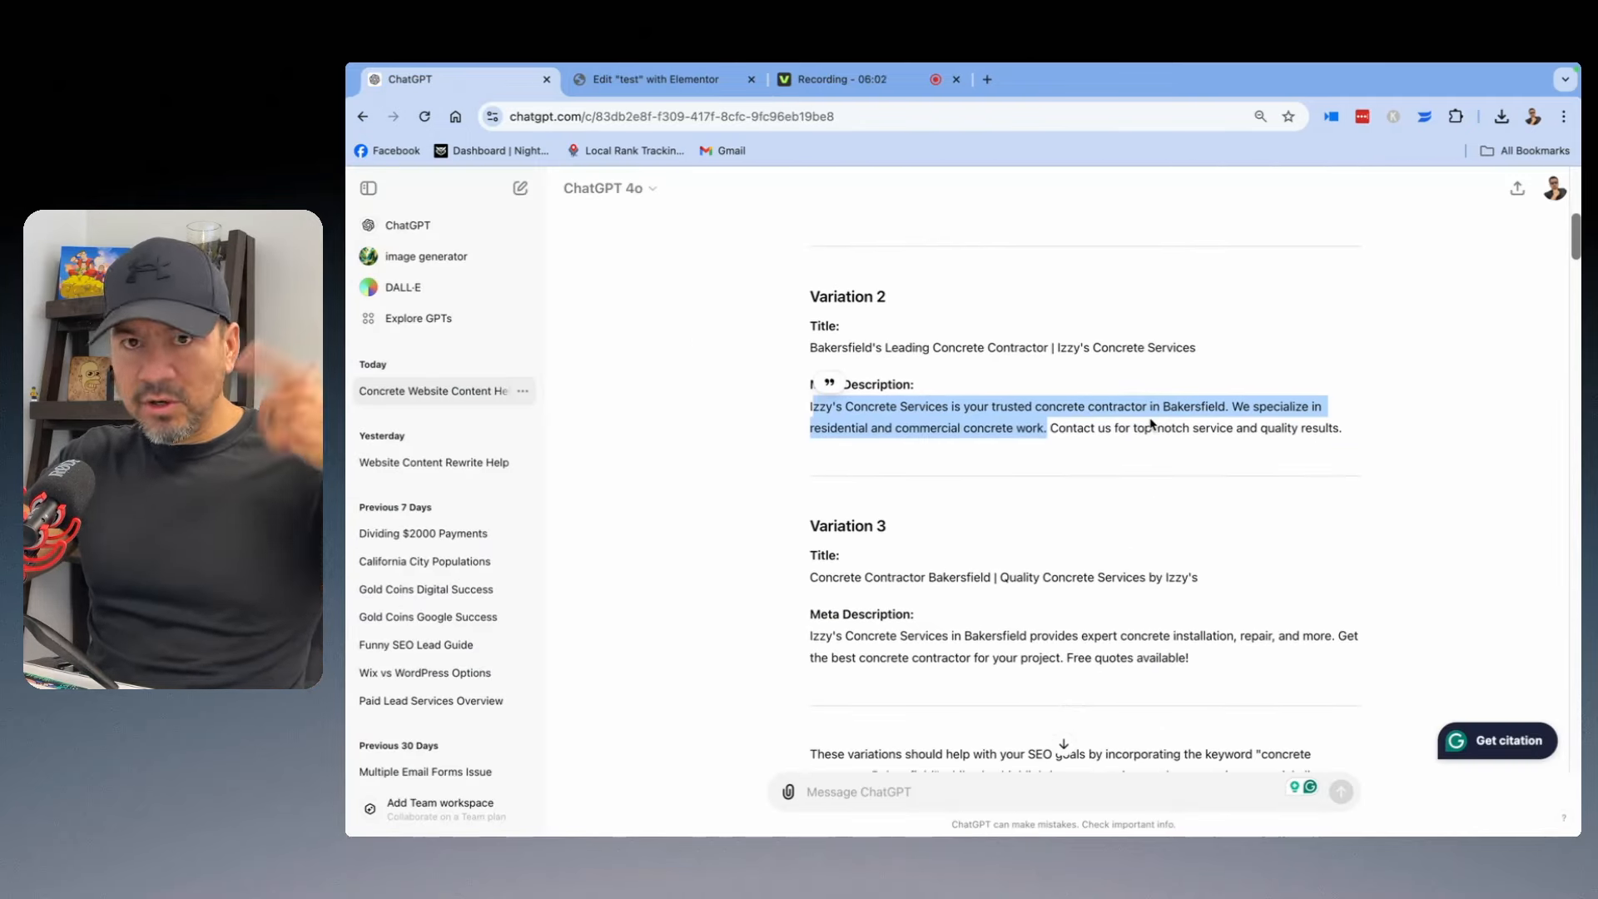
pyautogui.scroll(-9, 1148, 423)
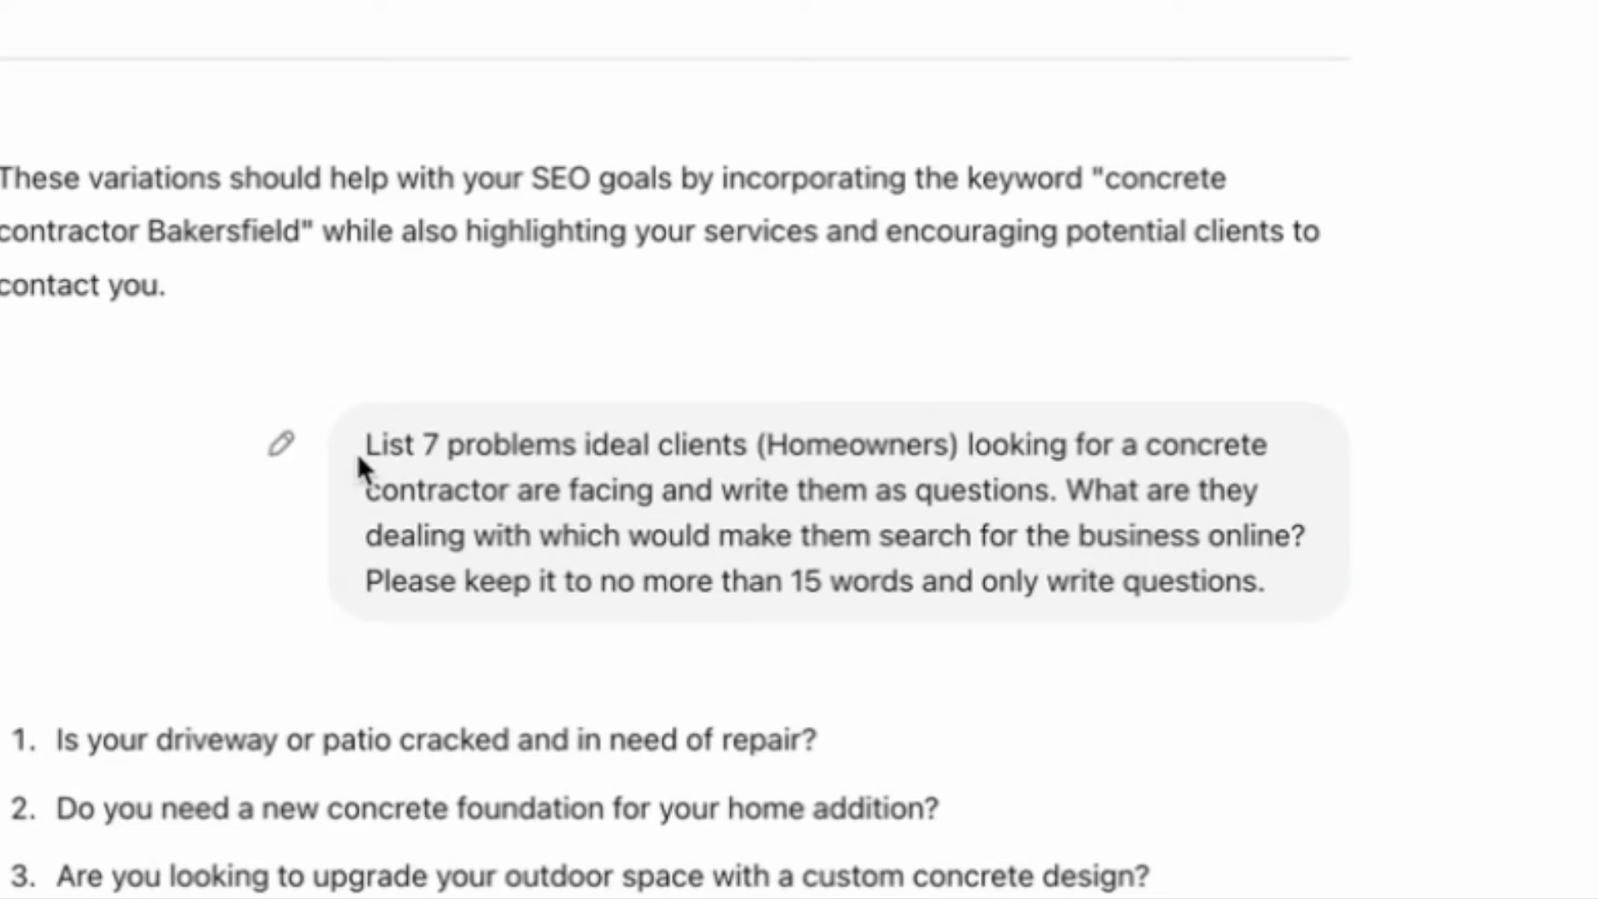
pyautogui.scroll(-1, 412, 463)
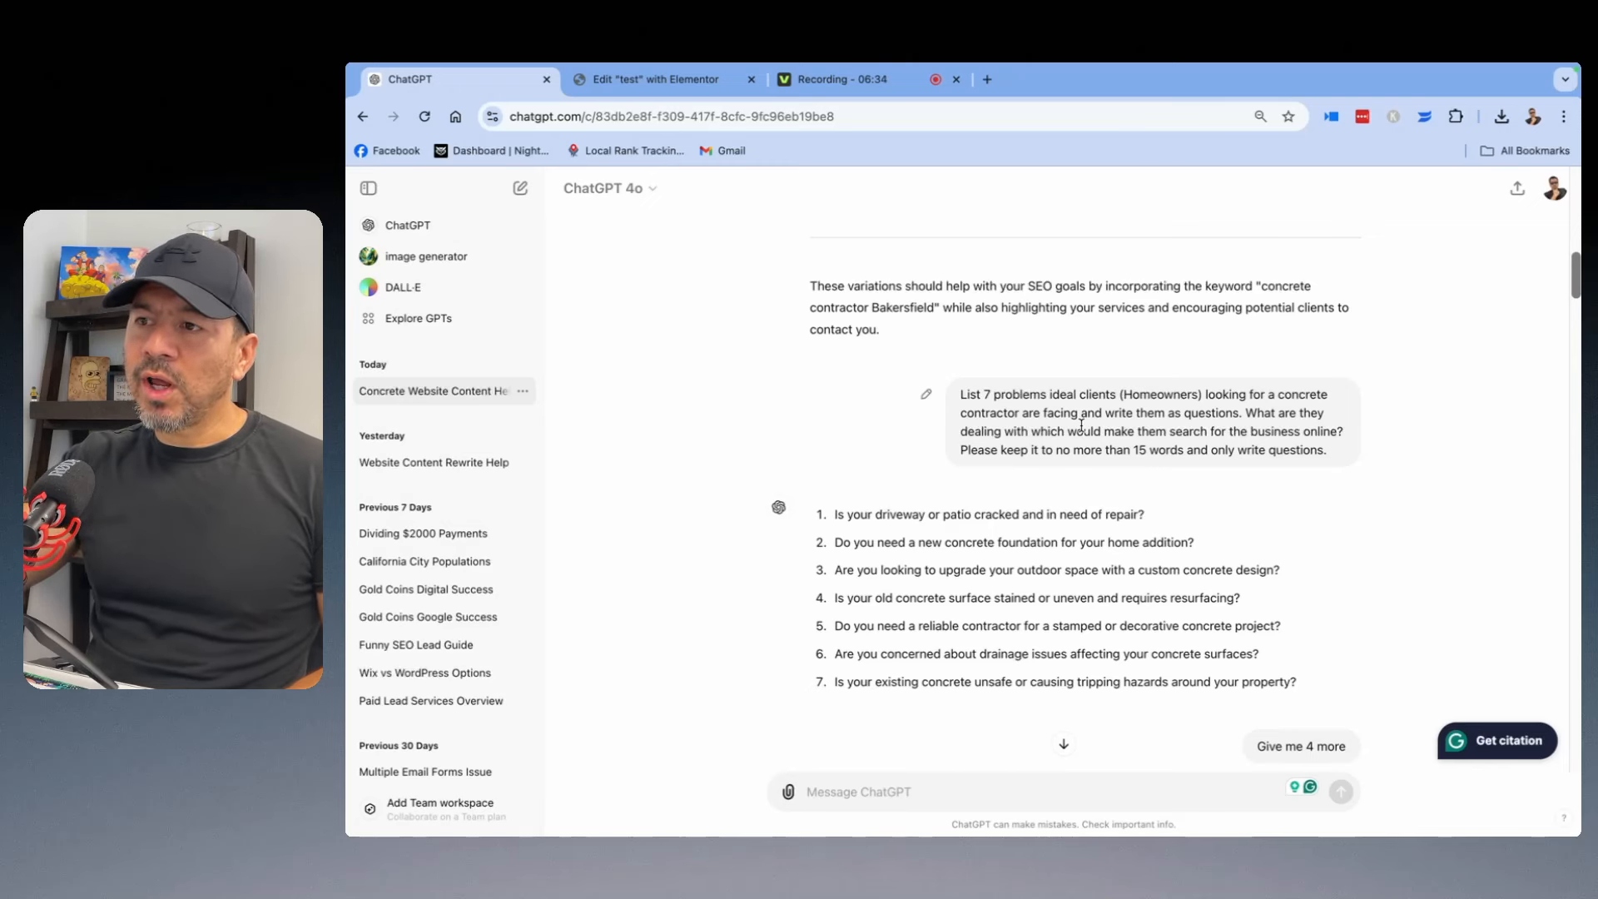
pyautogui.scroll(-3, 1078, 432)
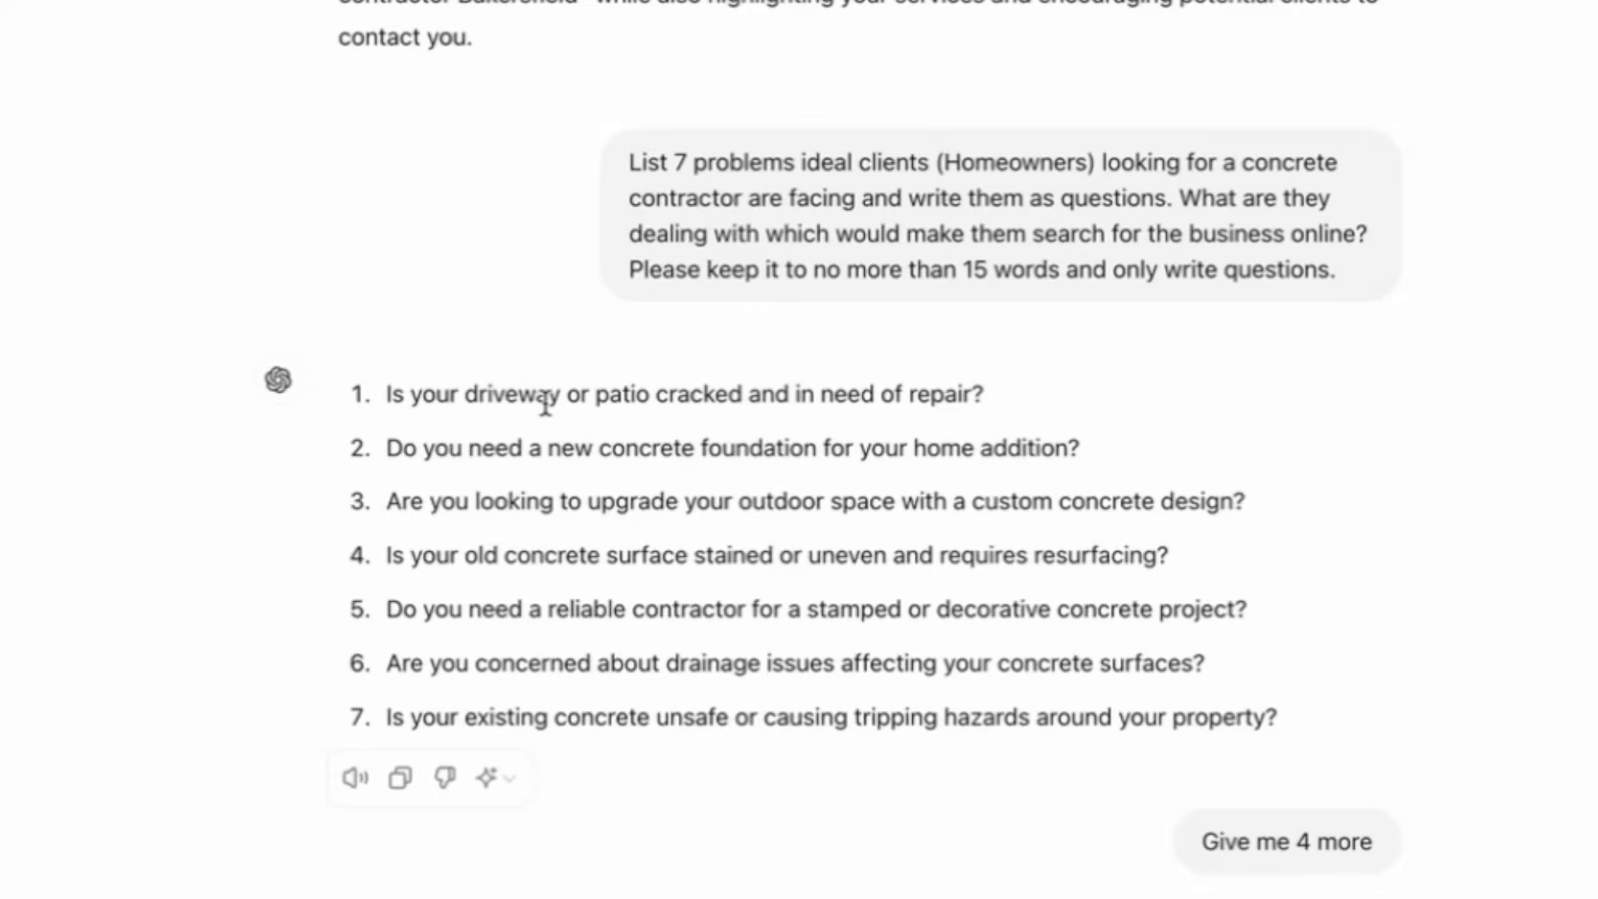
pyautogui.scroll(-1, 559, 449)
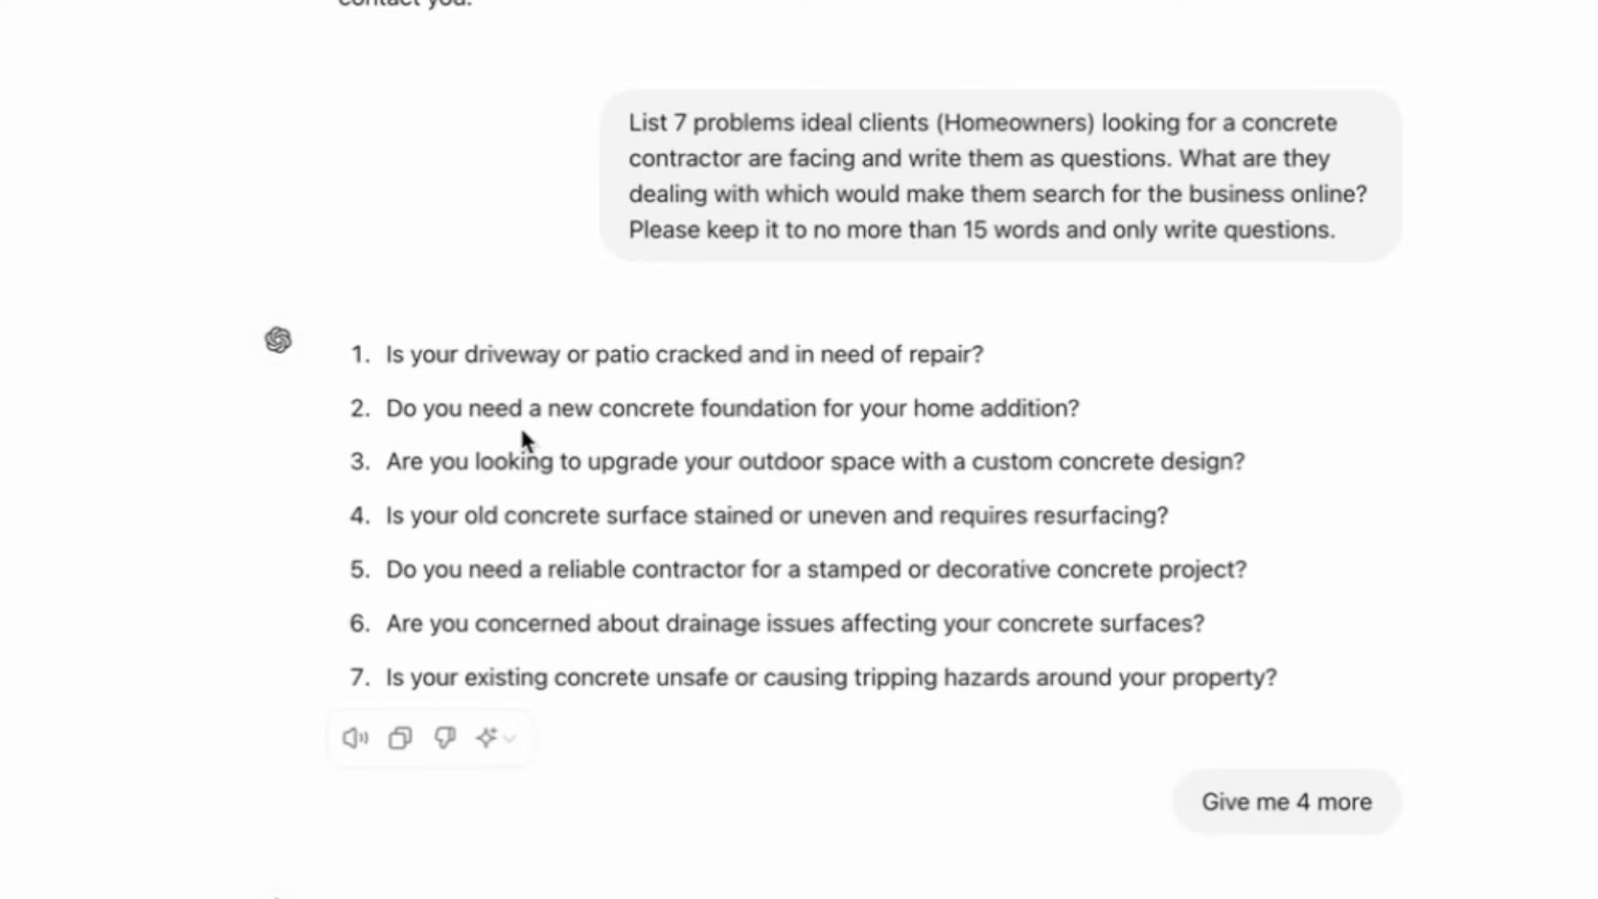
pyautogui.scroll(-1, 429, 506)
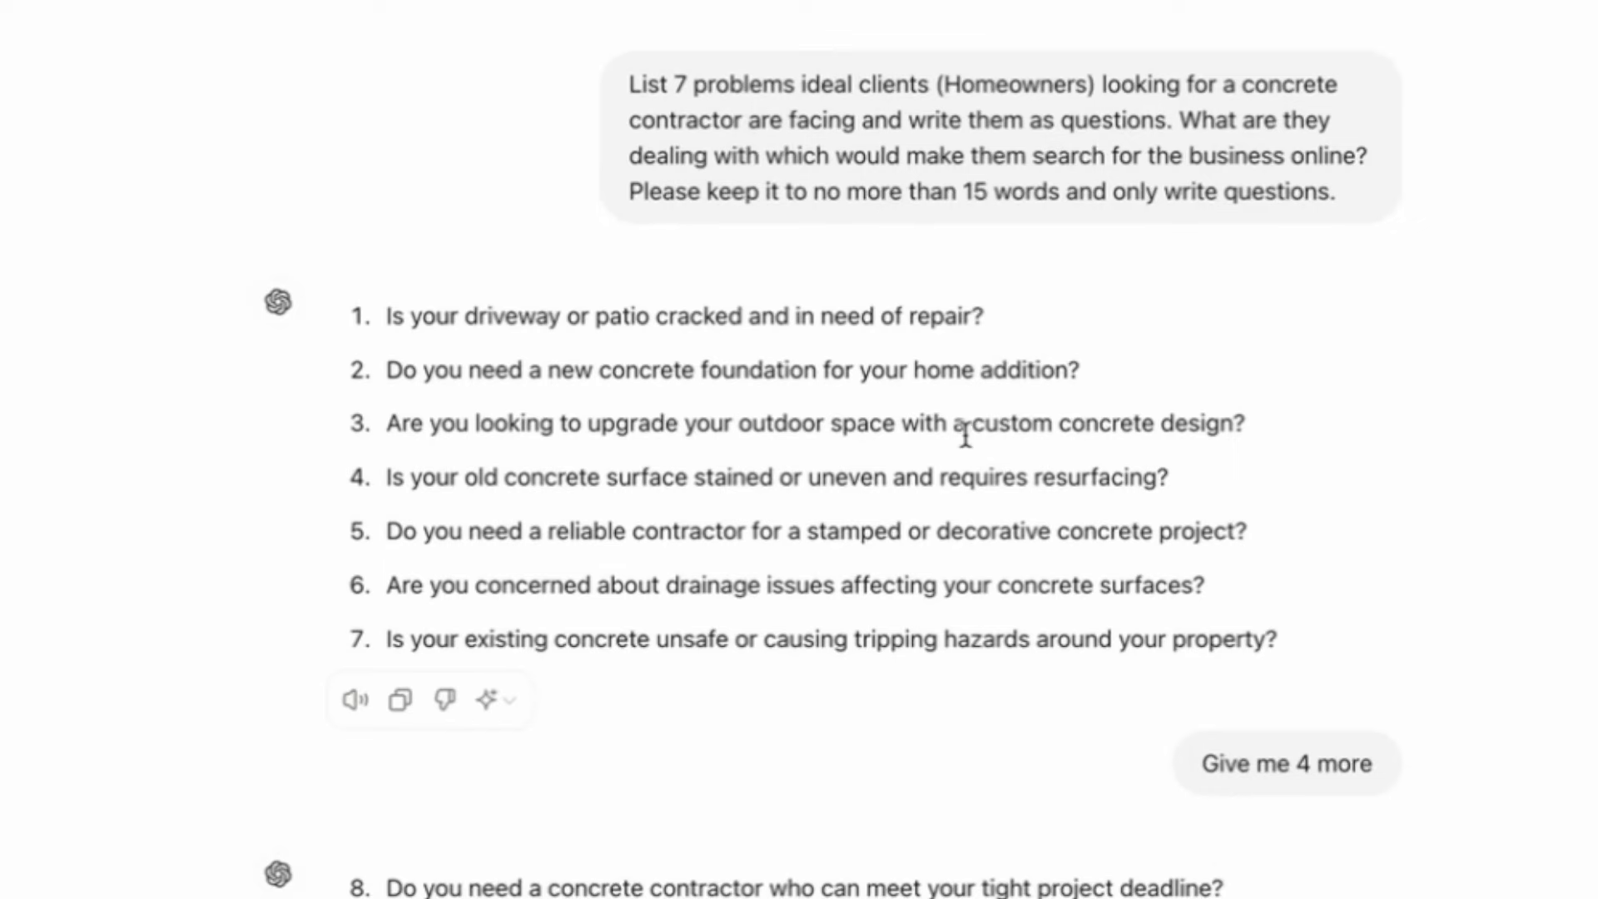
pyautogui.scroll(-4, 982, 509)
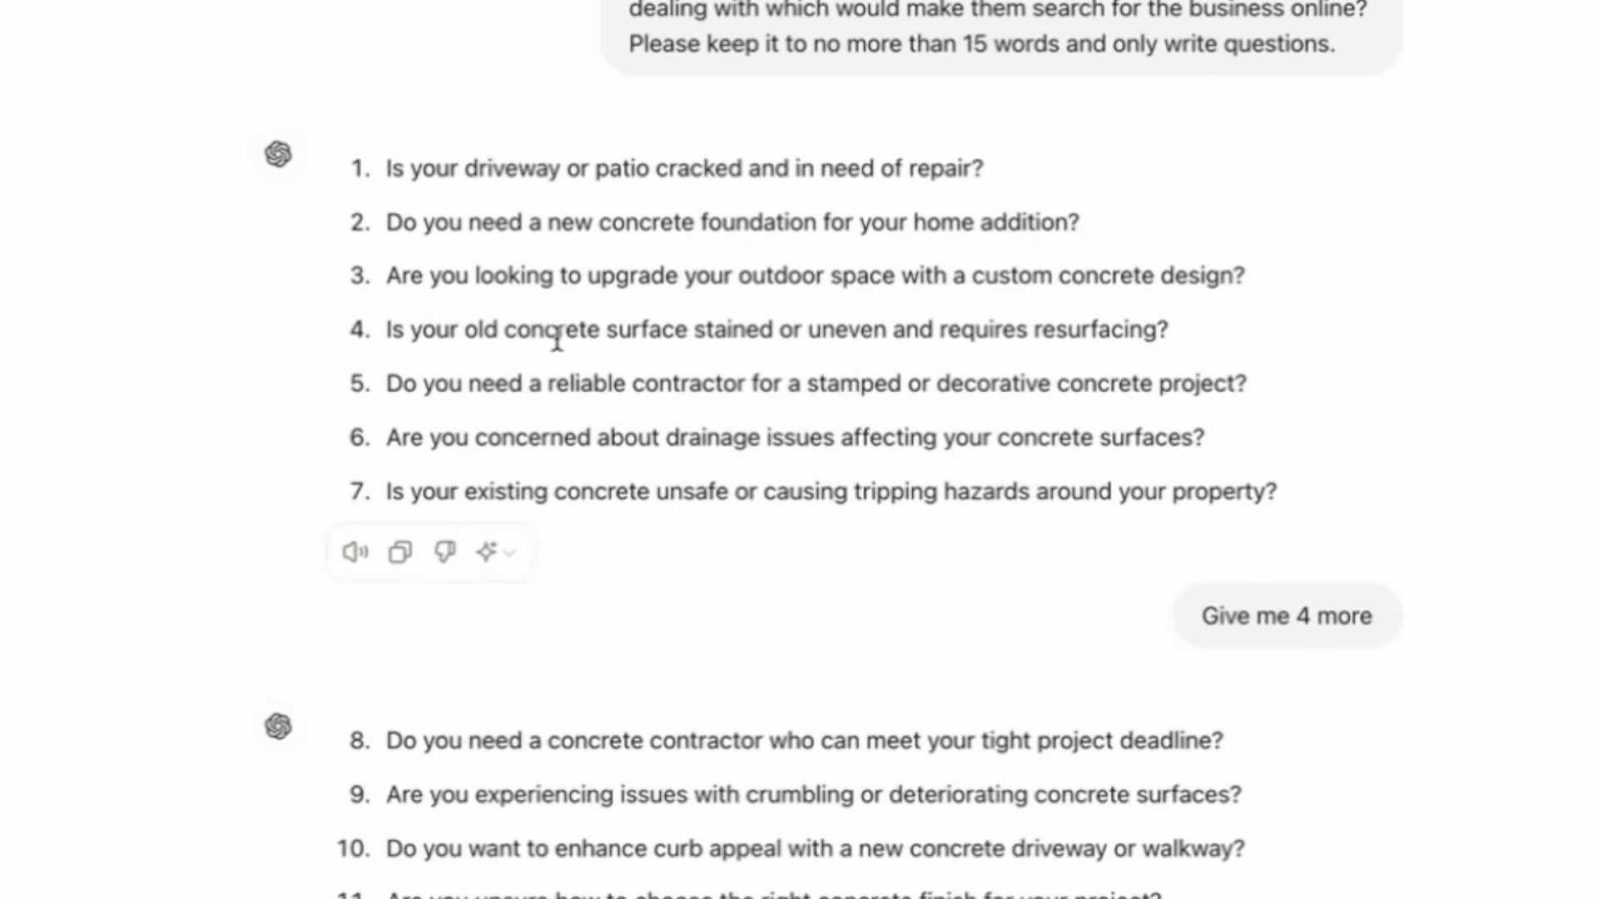
pyautogui.scroll(-6, 971, 453)
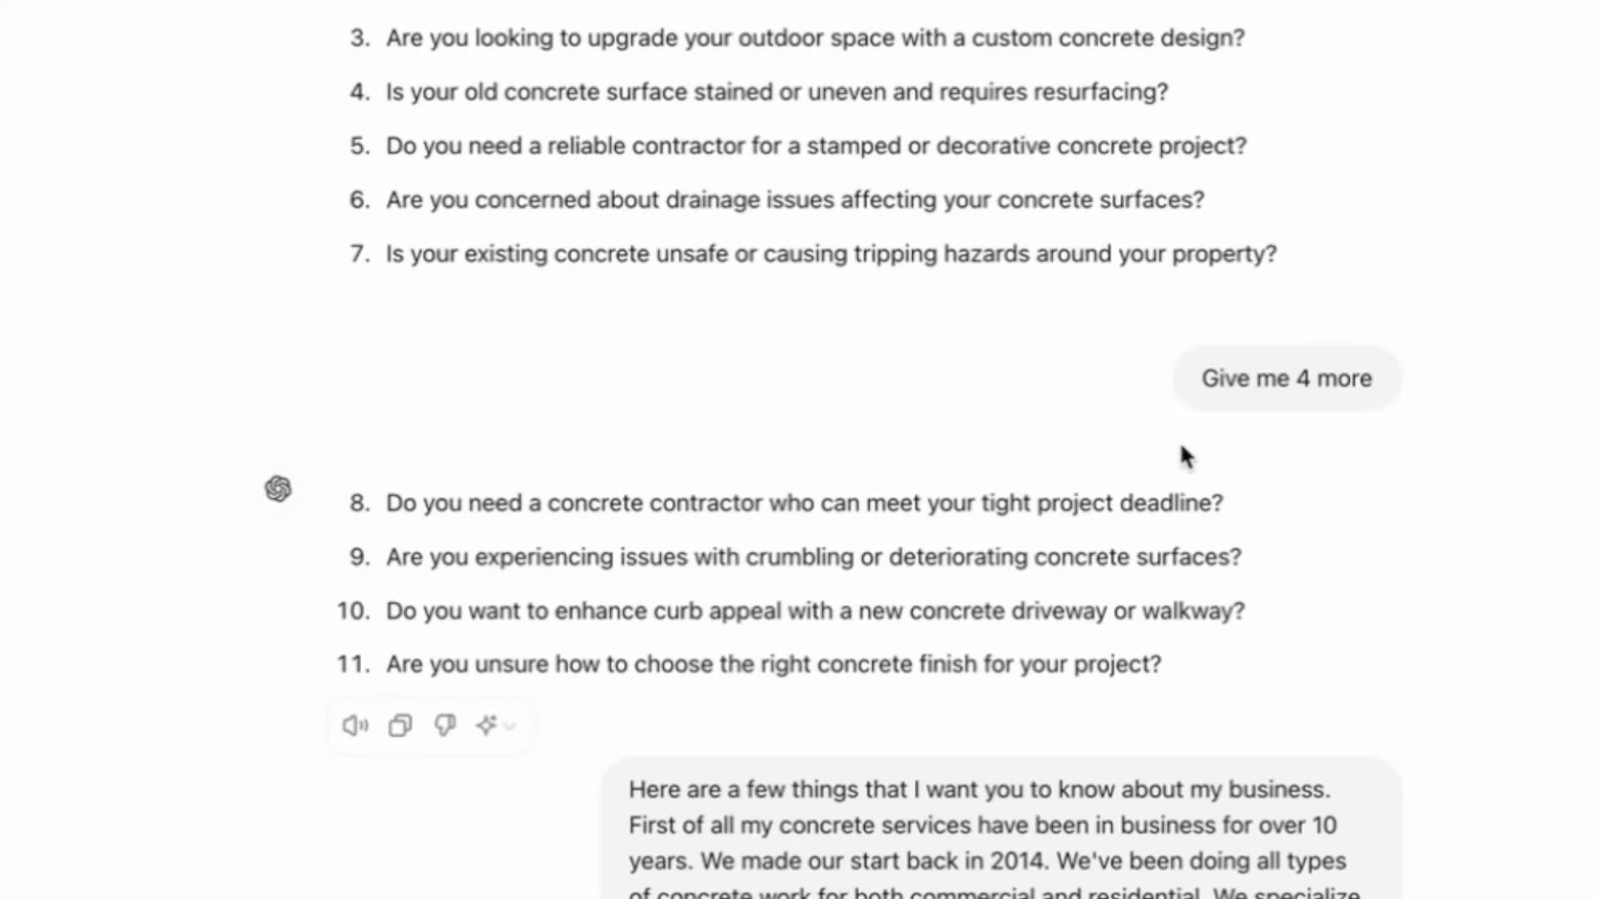
pyautogui.scroll(-2, 843, 558)
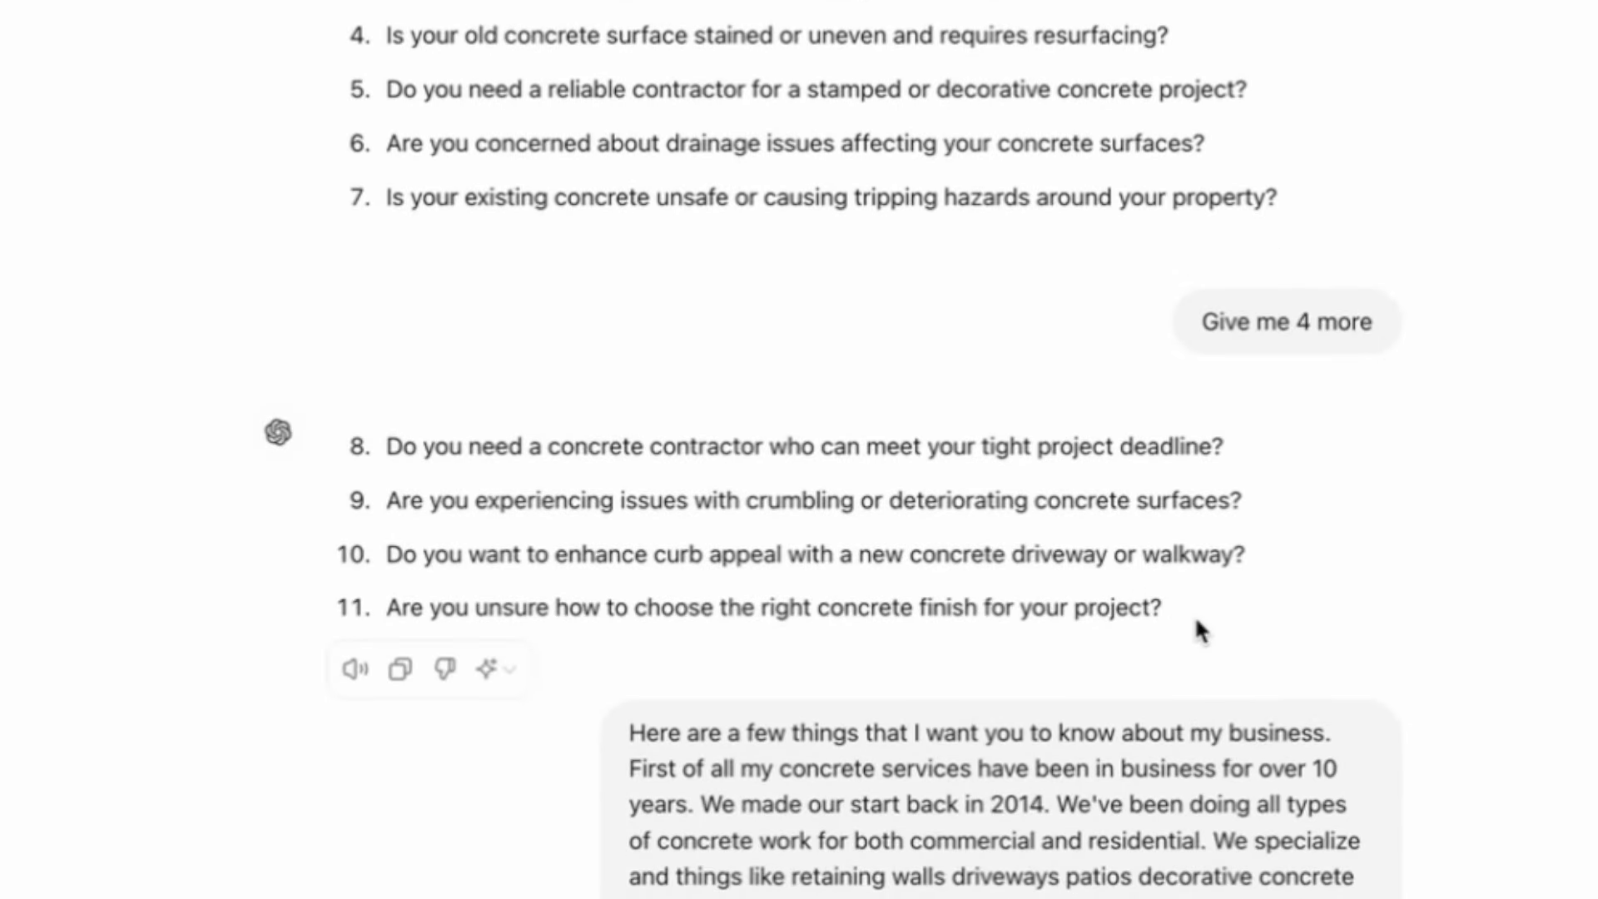
pyautogui.scroll(1, 1176, 693)
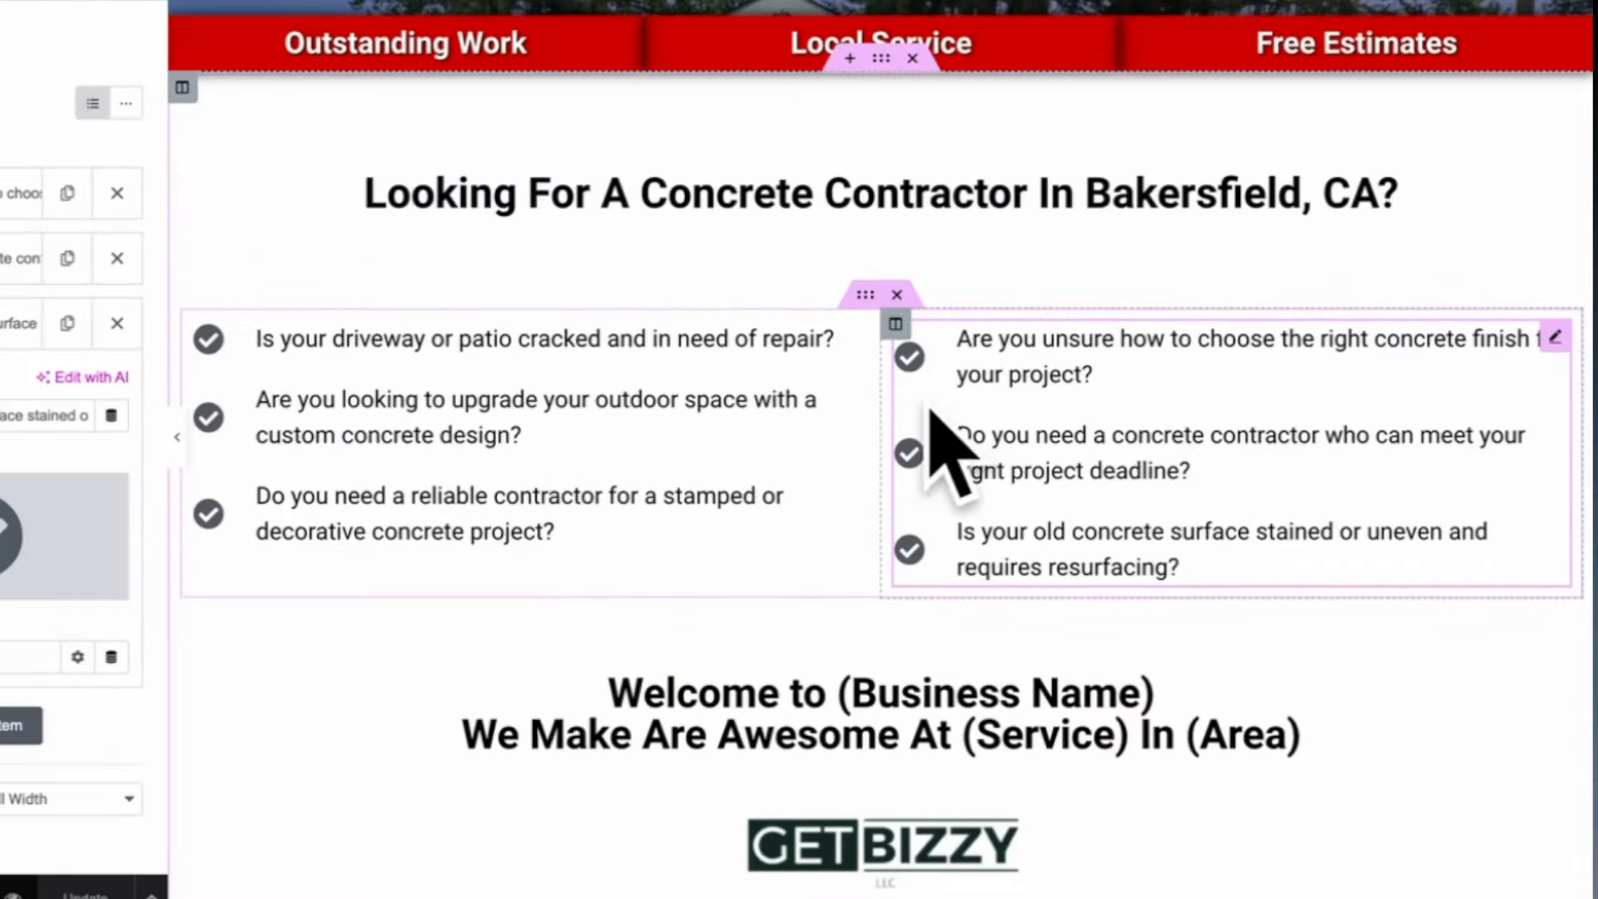
# In ChatGPT, copy the Variation 3 meta description up to "Get the best concrete contractor for your project.".
pyautogui.scroll(4, 945, 380)
pyautogui.scroll(-4, 945, 380)
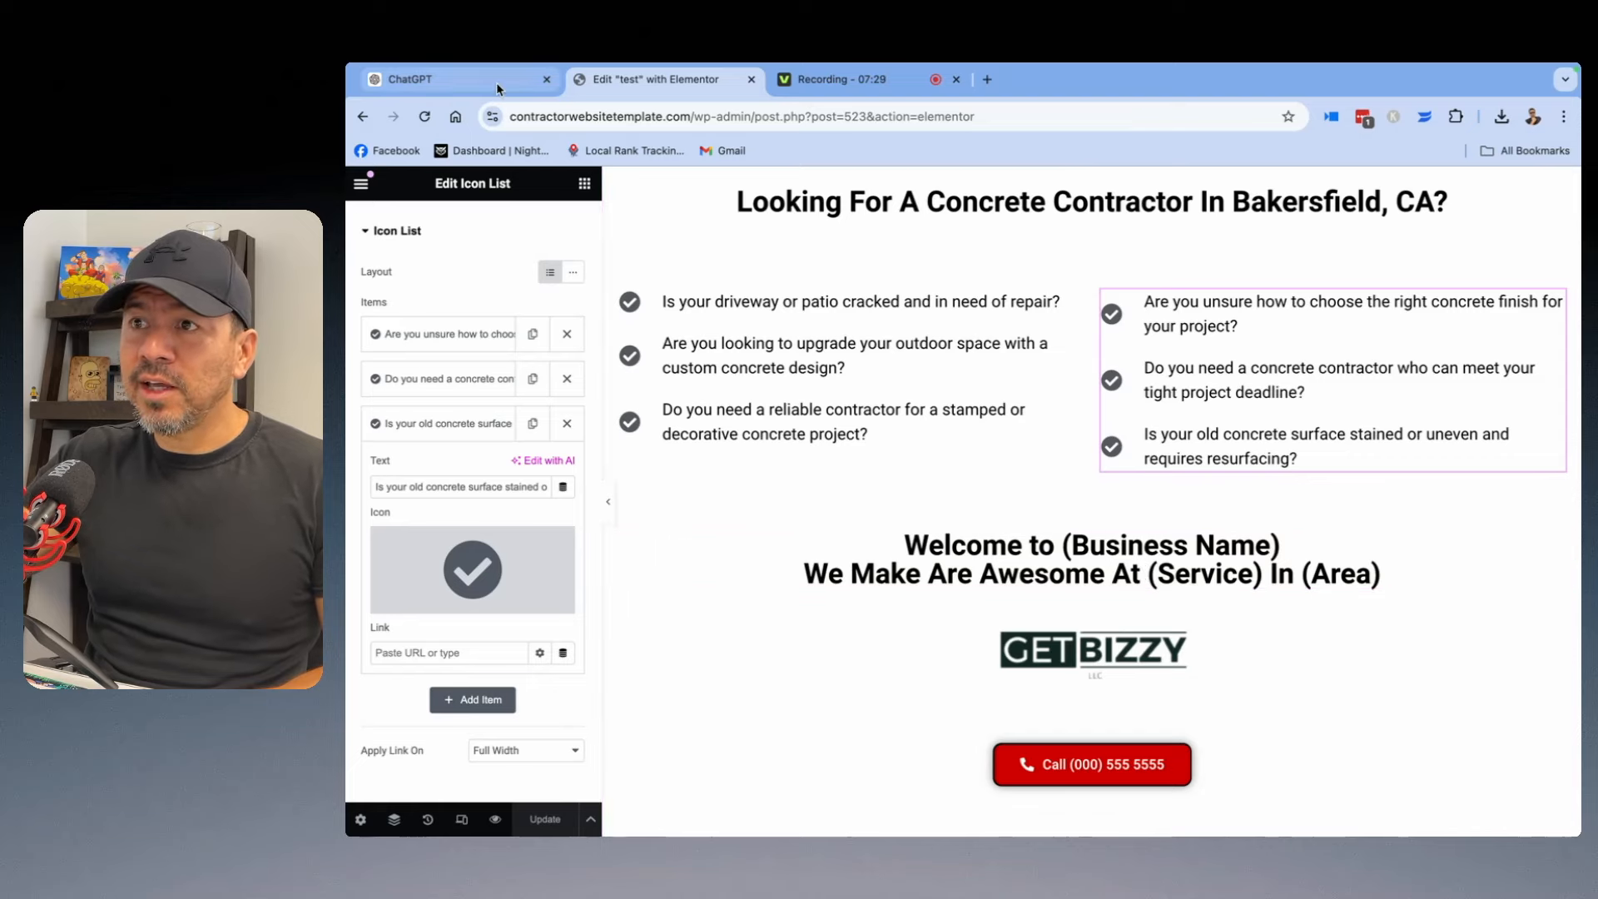
pyautogui.click(442, 79)
pyautogui.scroll(10, 1117, 350)
pyautogui.scroll(5, 1116, 350)
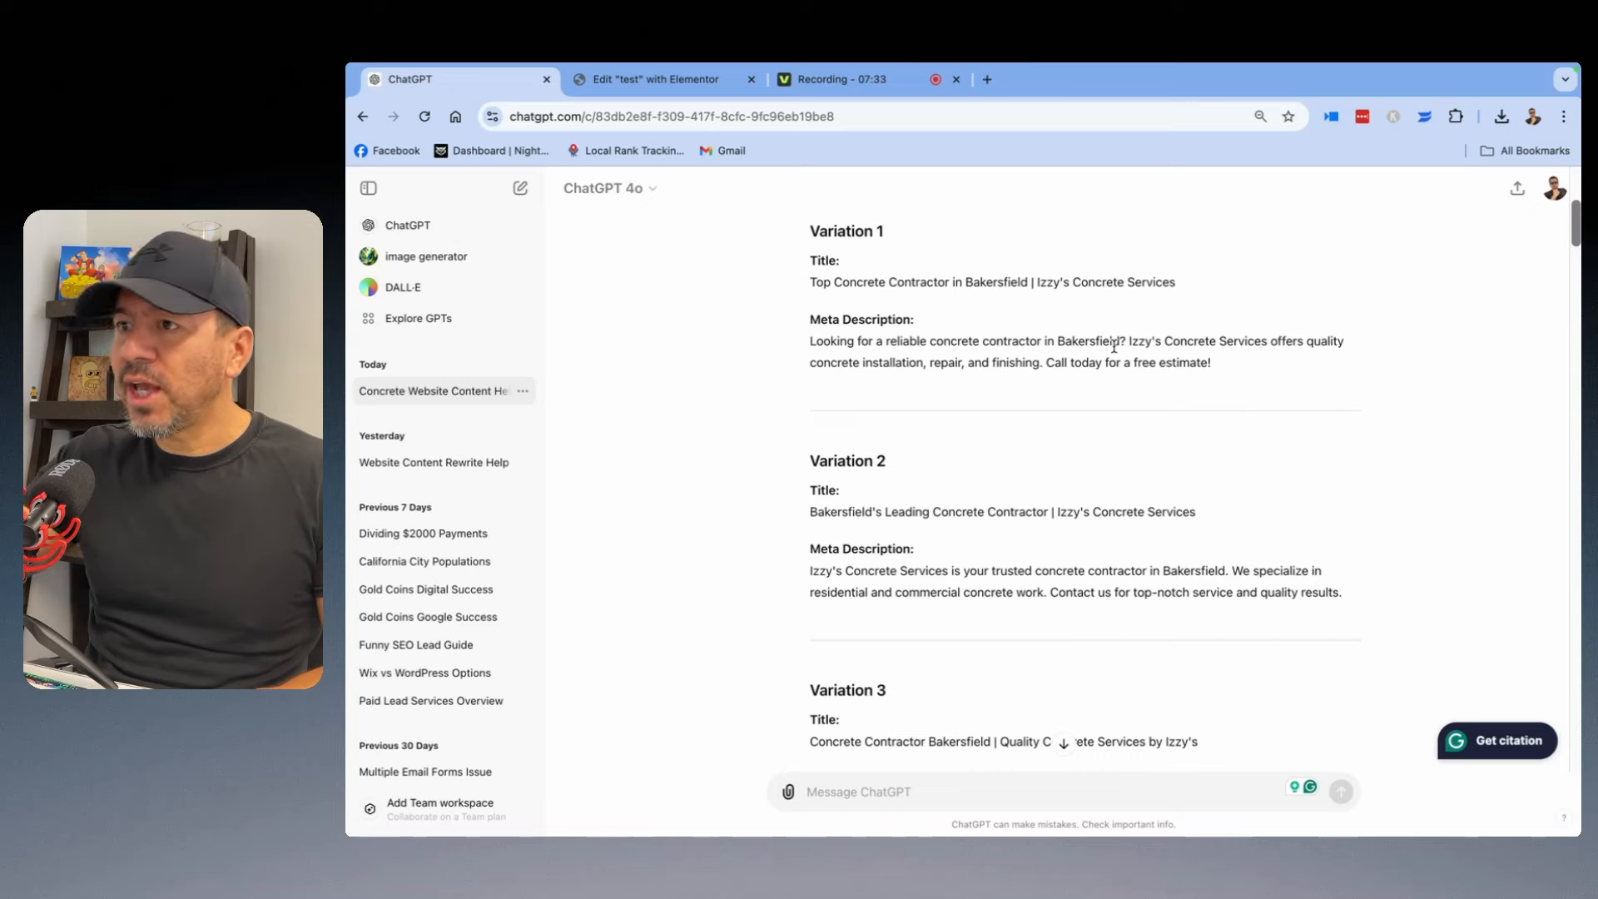
pyautogui.scroll(-1, 911, 491)
pyautogui.scroll(-4, 911, 495)
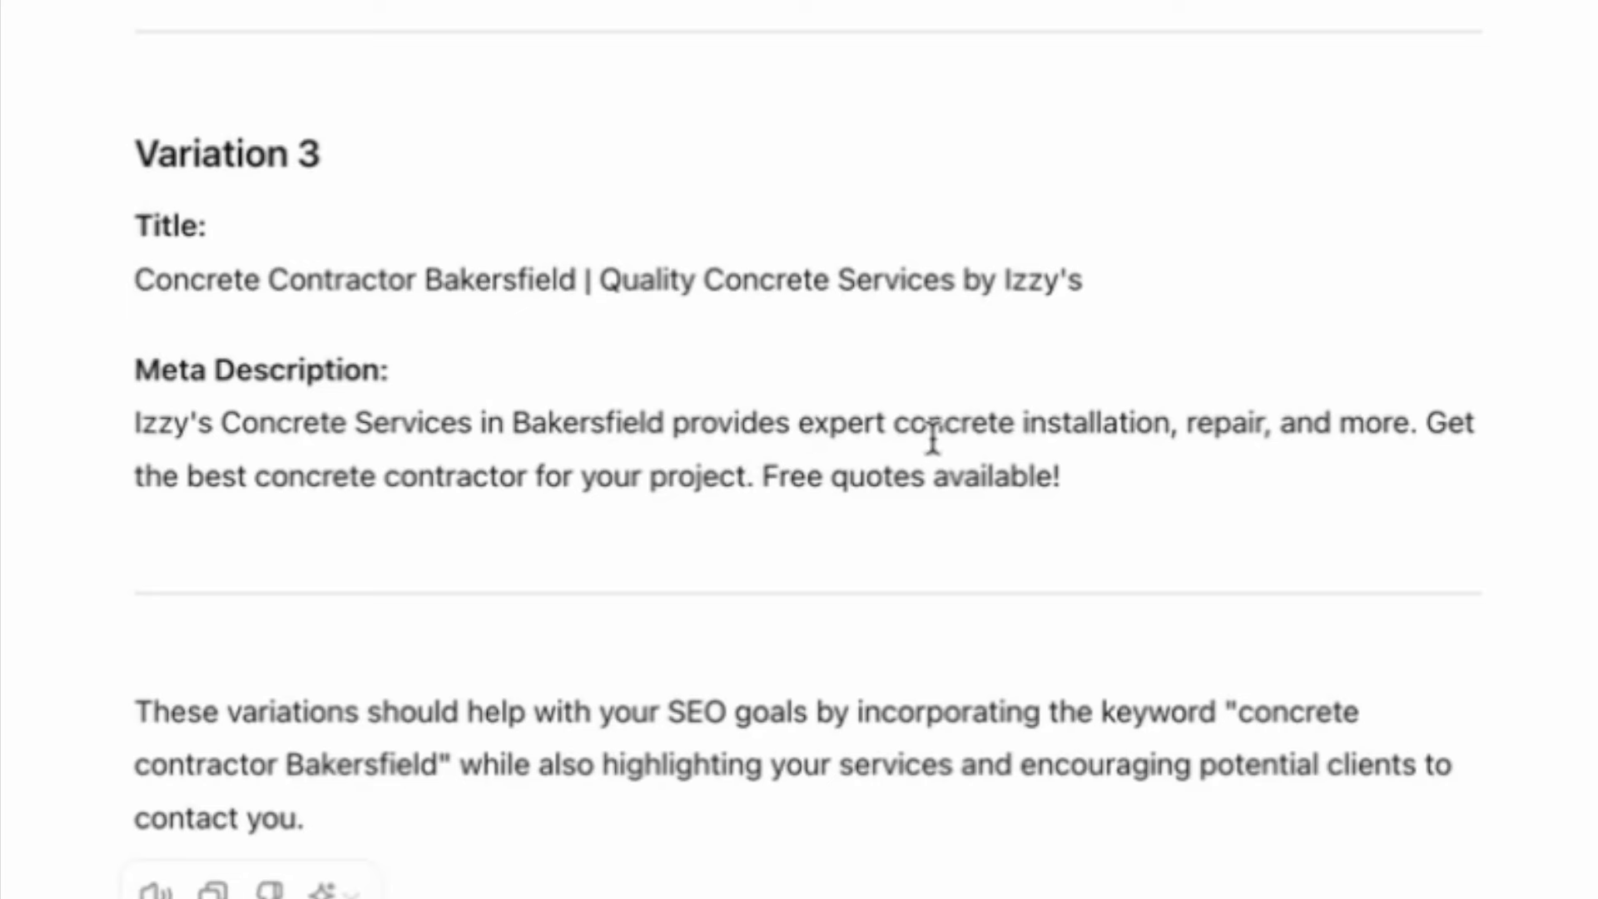
pyautogui.moveTo(1419, 427); pyautogui.dragTo(414, 432)
pyautogui.click(739, 510)
pyautogui.moveTo(753, 482); pyautogui.dragTo(128, 436)
pyautogui.rightClick(183, 435)
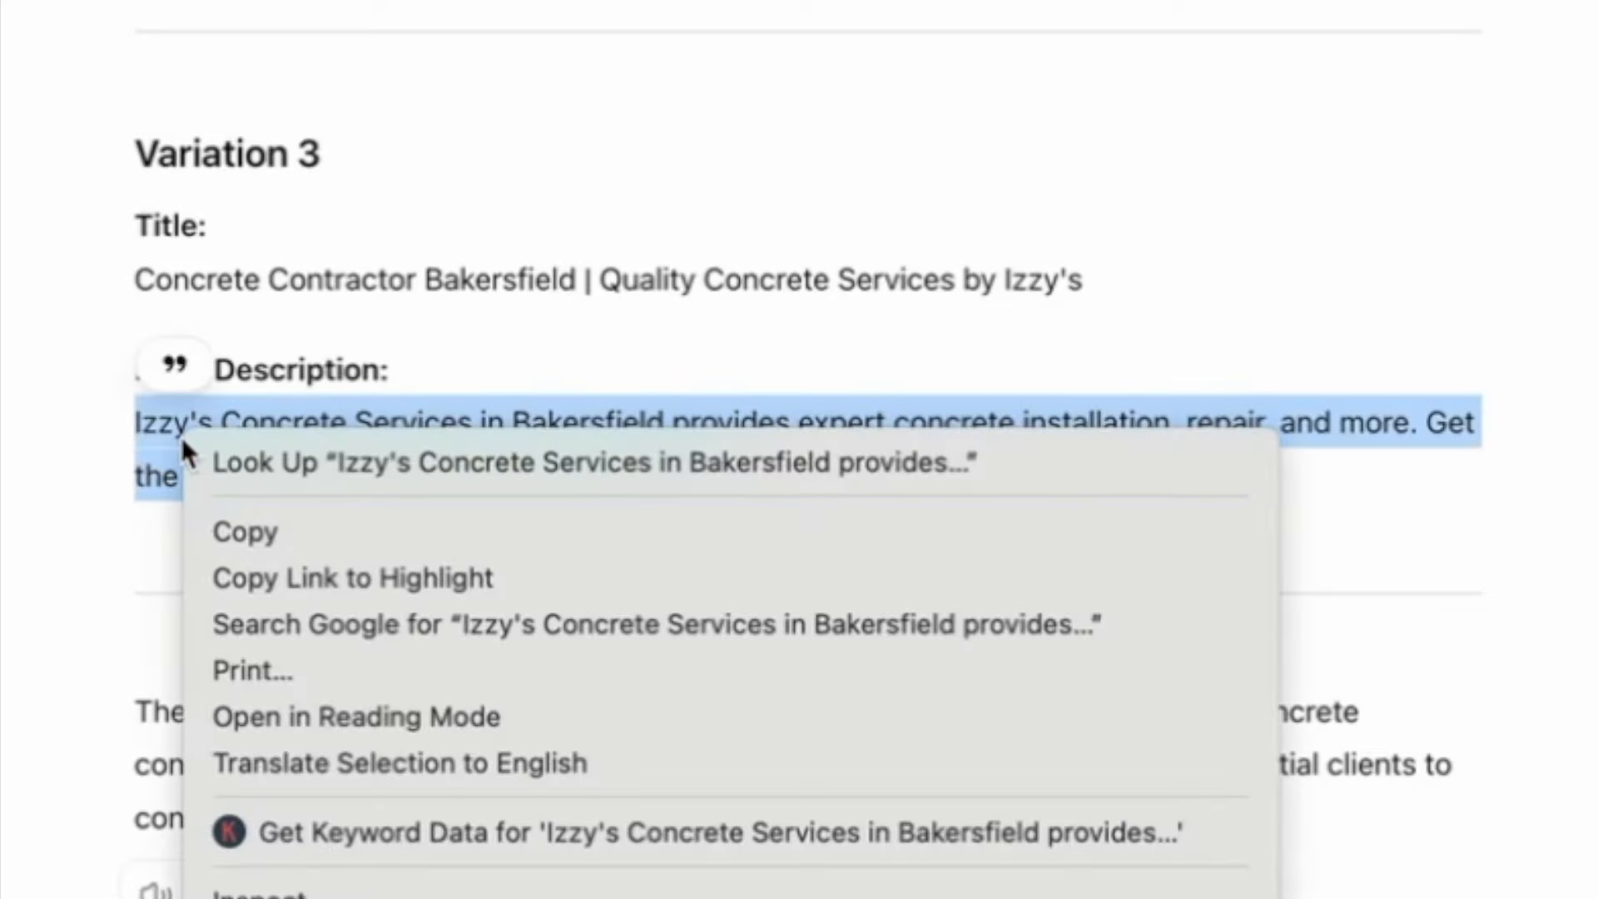
pyautogui.click(238, 516)
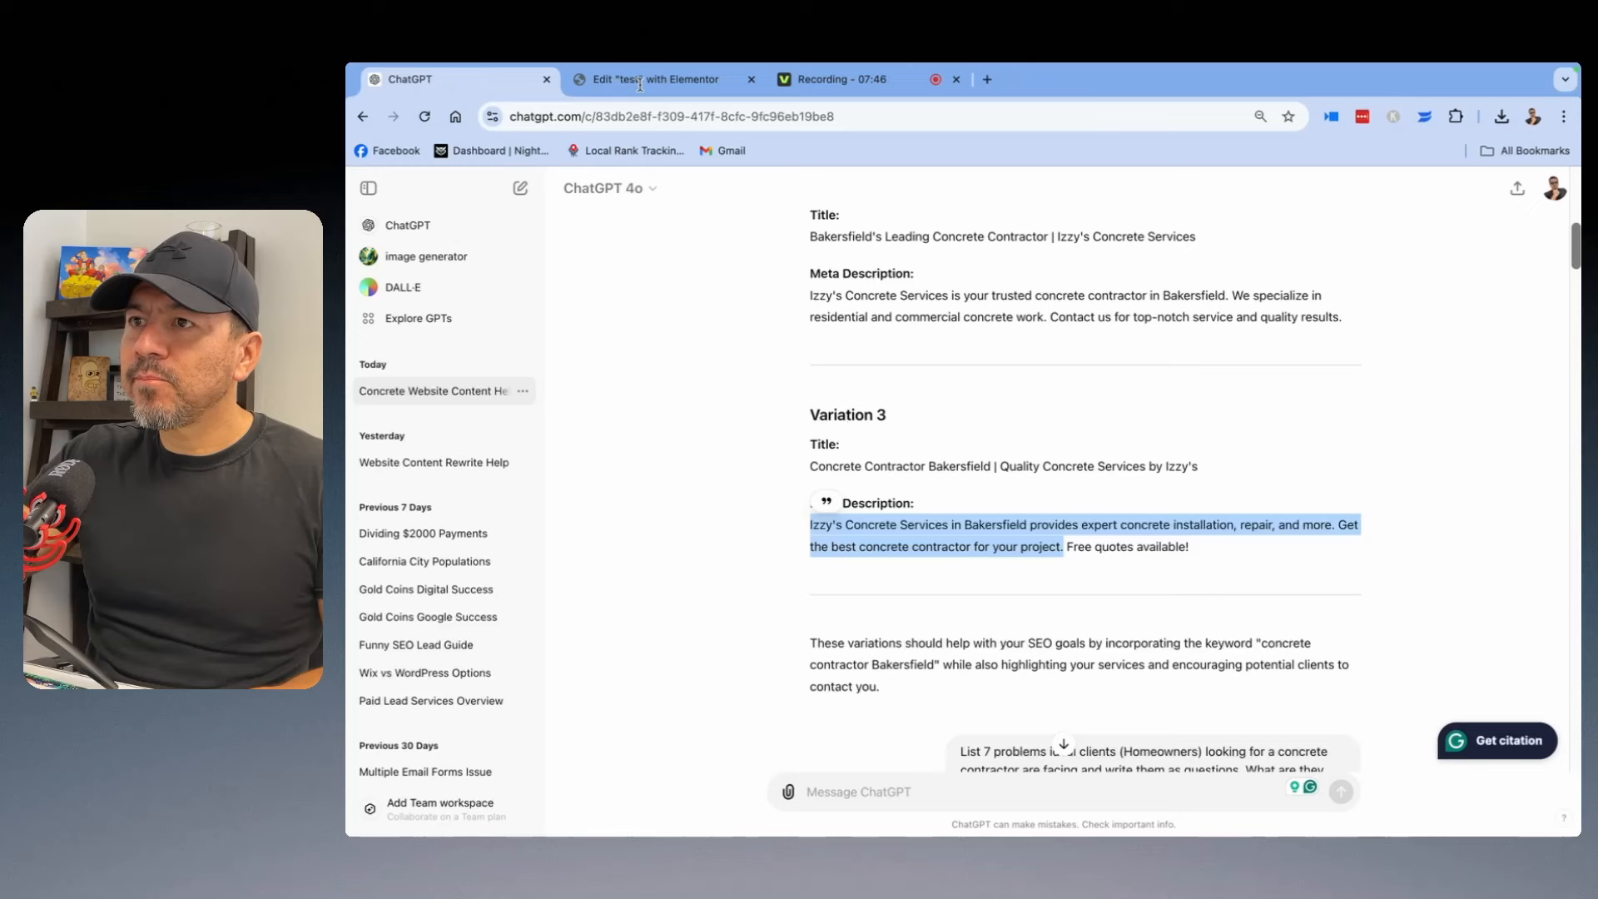
# In Elementor, replace the "Welcome to (Business Name)" heading with the copied Variation 3 meta description text.
pyautogui.click(706, 84)
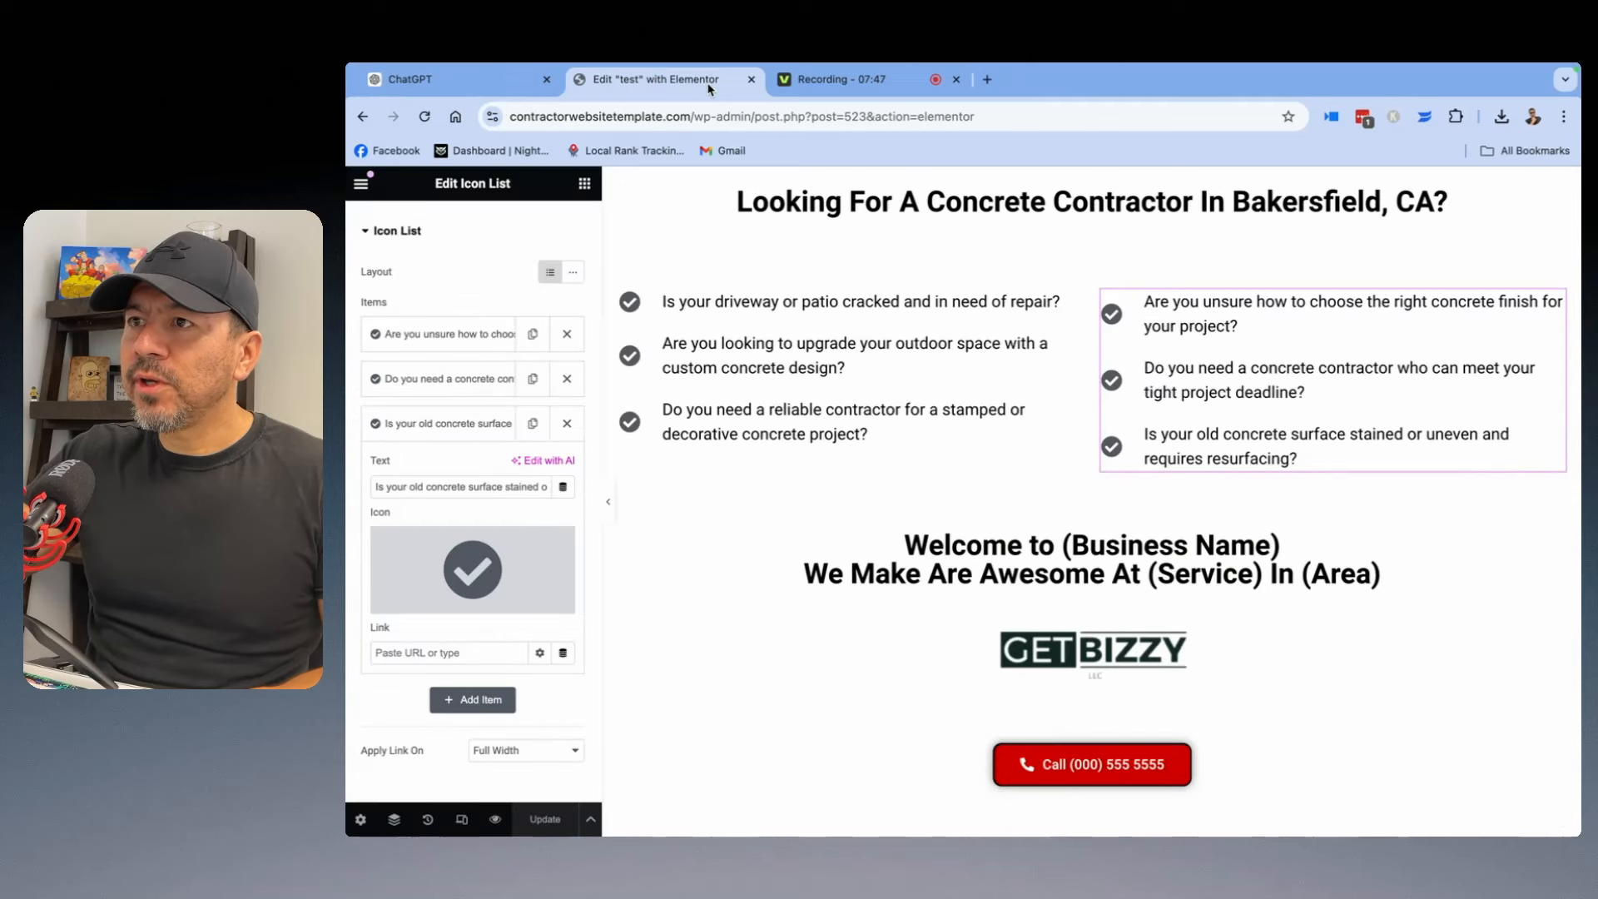
pyautogui.click(1129, 510)
pyautogui.click(1121, 547)
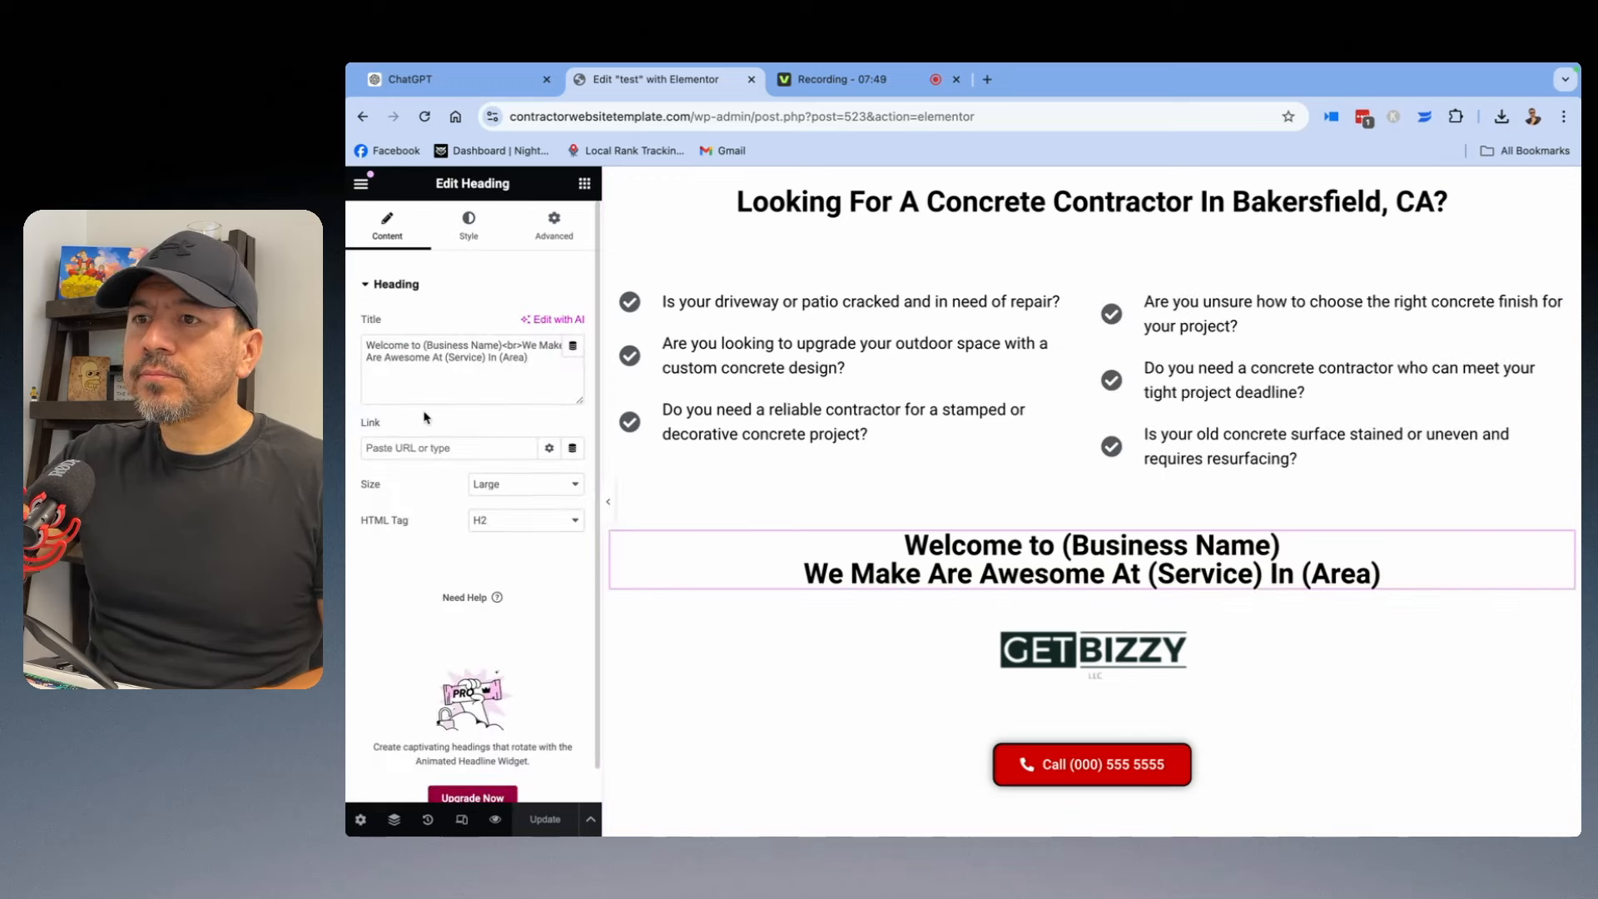
pyautogui.tripleClick(385, 344)
pyautogui.rightClick(380, 351)
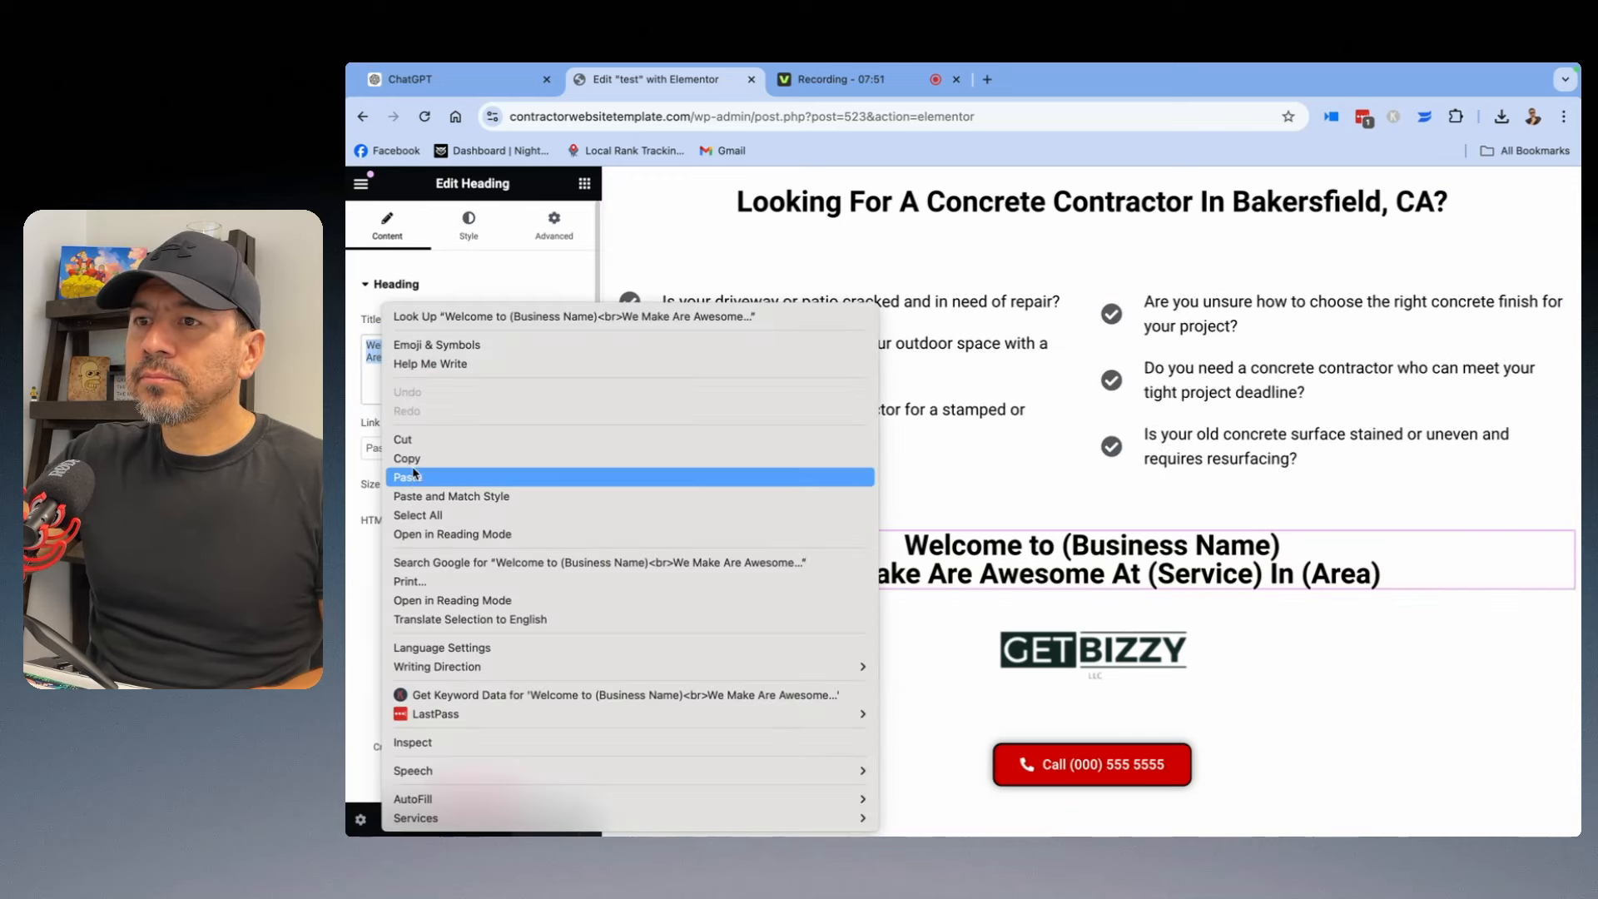
pyautogui.click(416, 474)
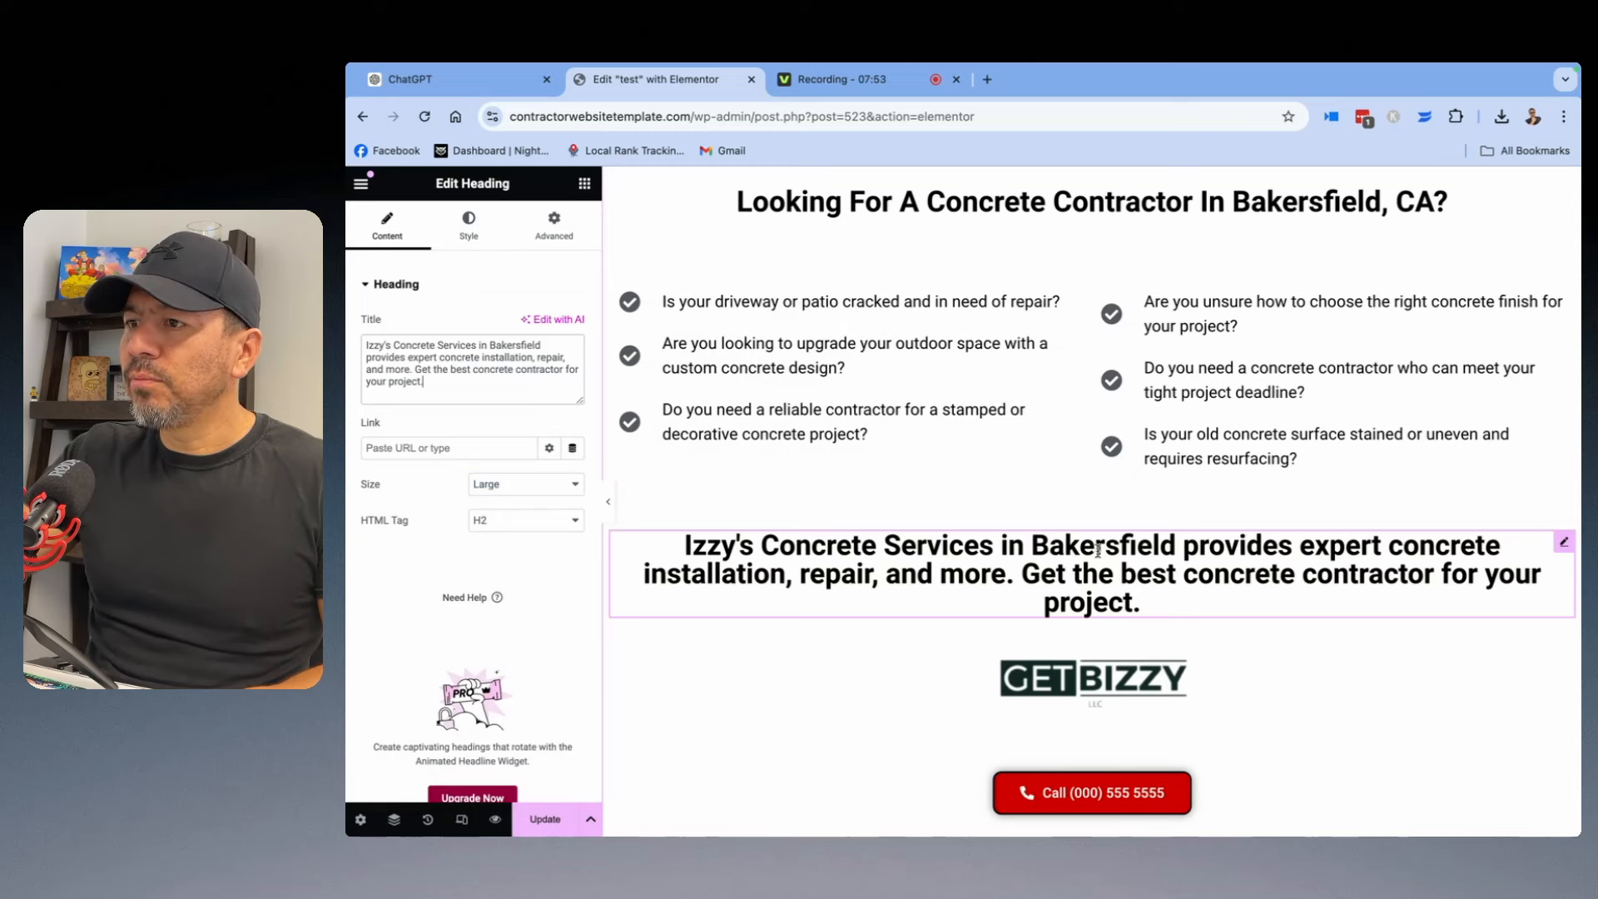
# Insert two line breaks in the heading before "Get the best concrete contractor for your project.".
pyautogui.click(1028, 574)
pyautogui.press('Return')
pyautogui.press('Return')
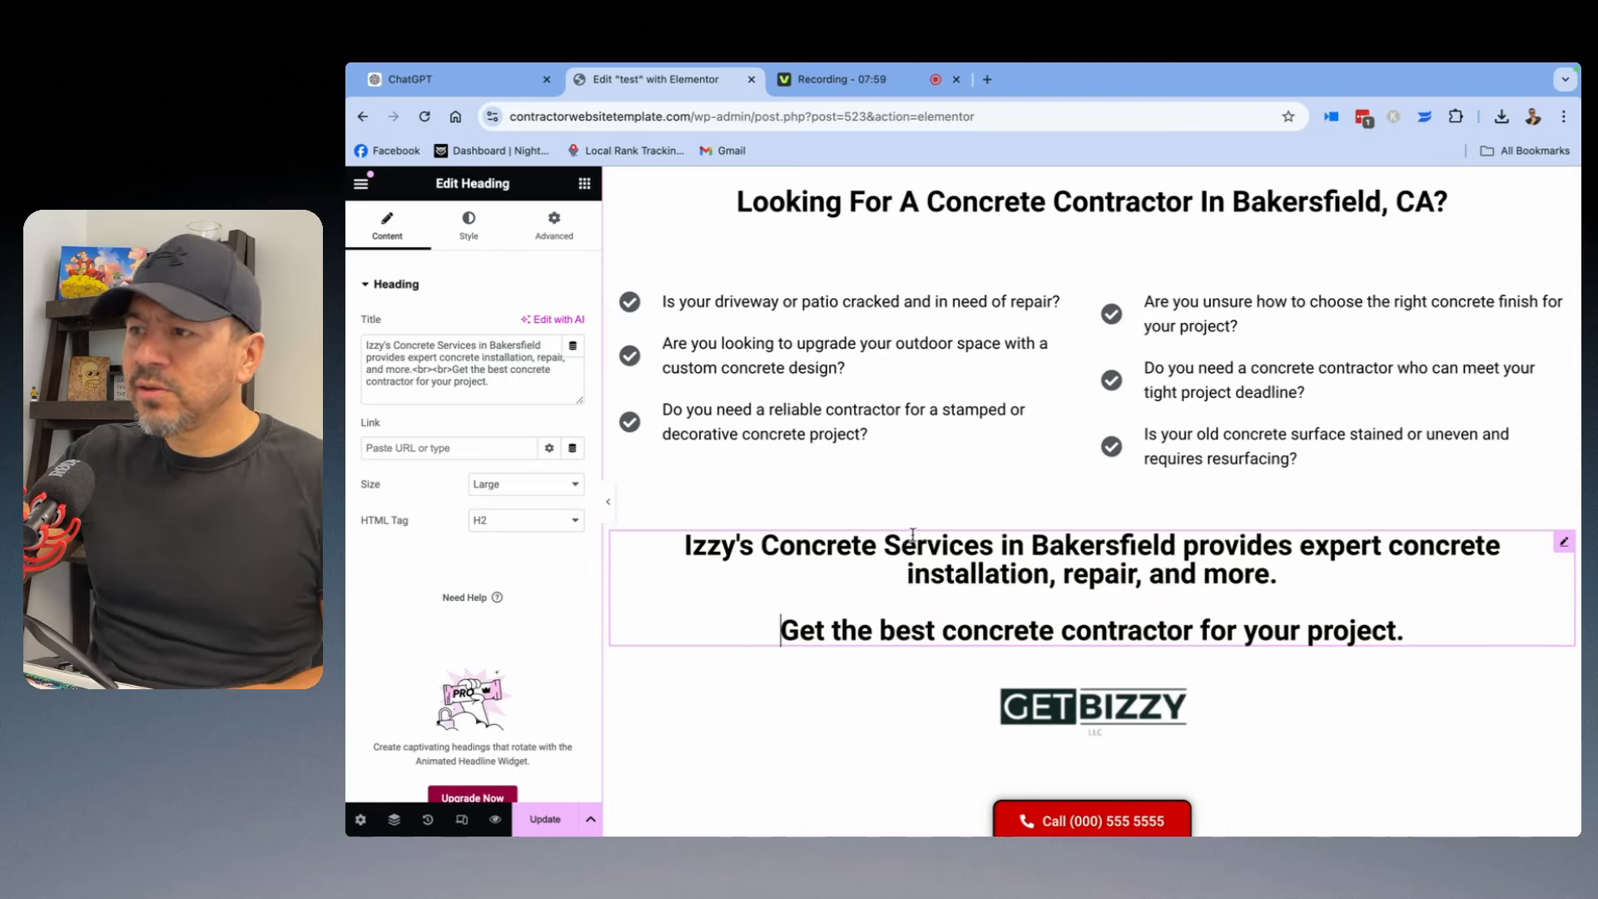
# Review the three "We Are The Solution" boxes on the page, and examine the business-background prompt and the generated and condensed sections in ChatGPT.
pyautogui.scroll(-1, 1069, 513)
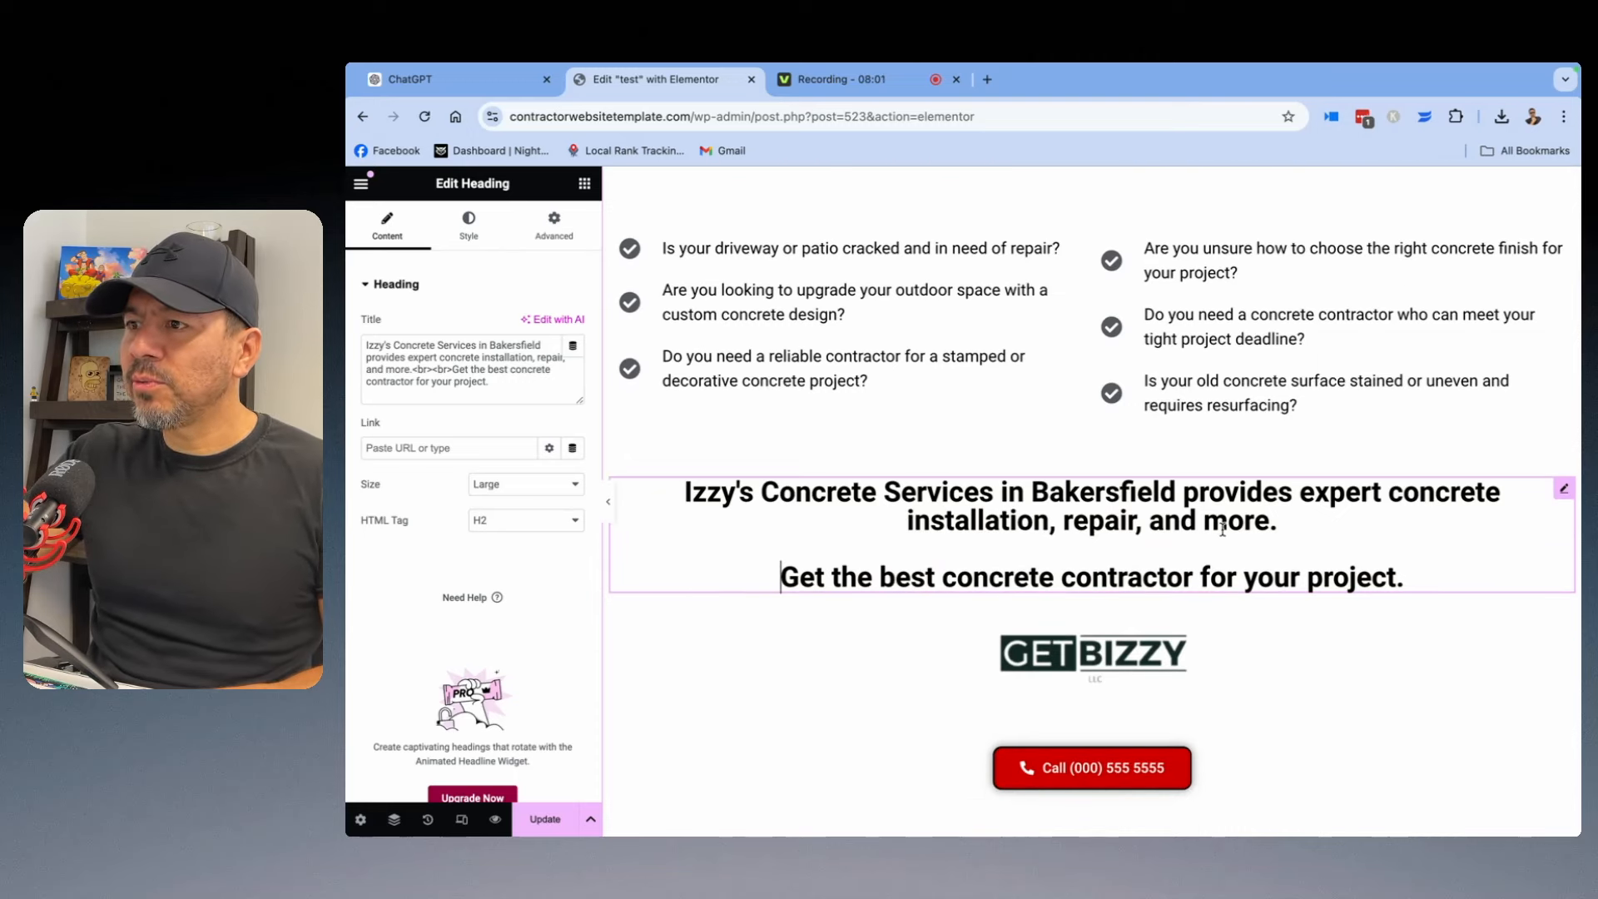
pyautogui.scroll(-1, 1222, 529)
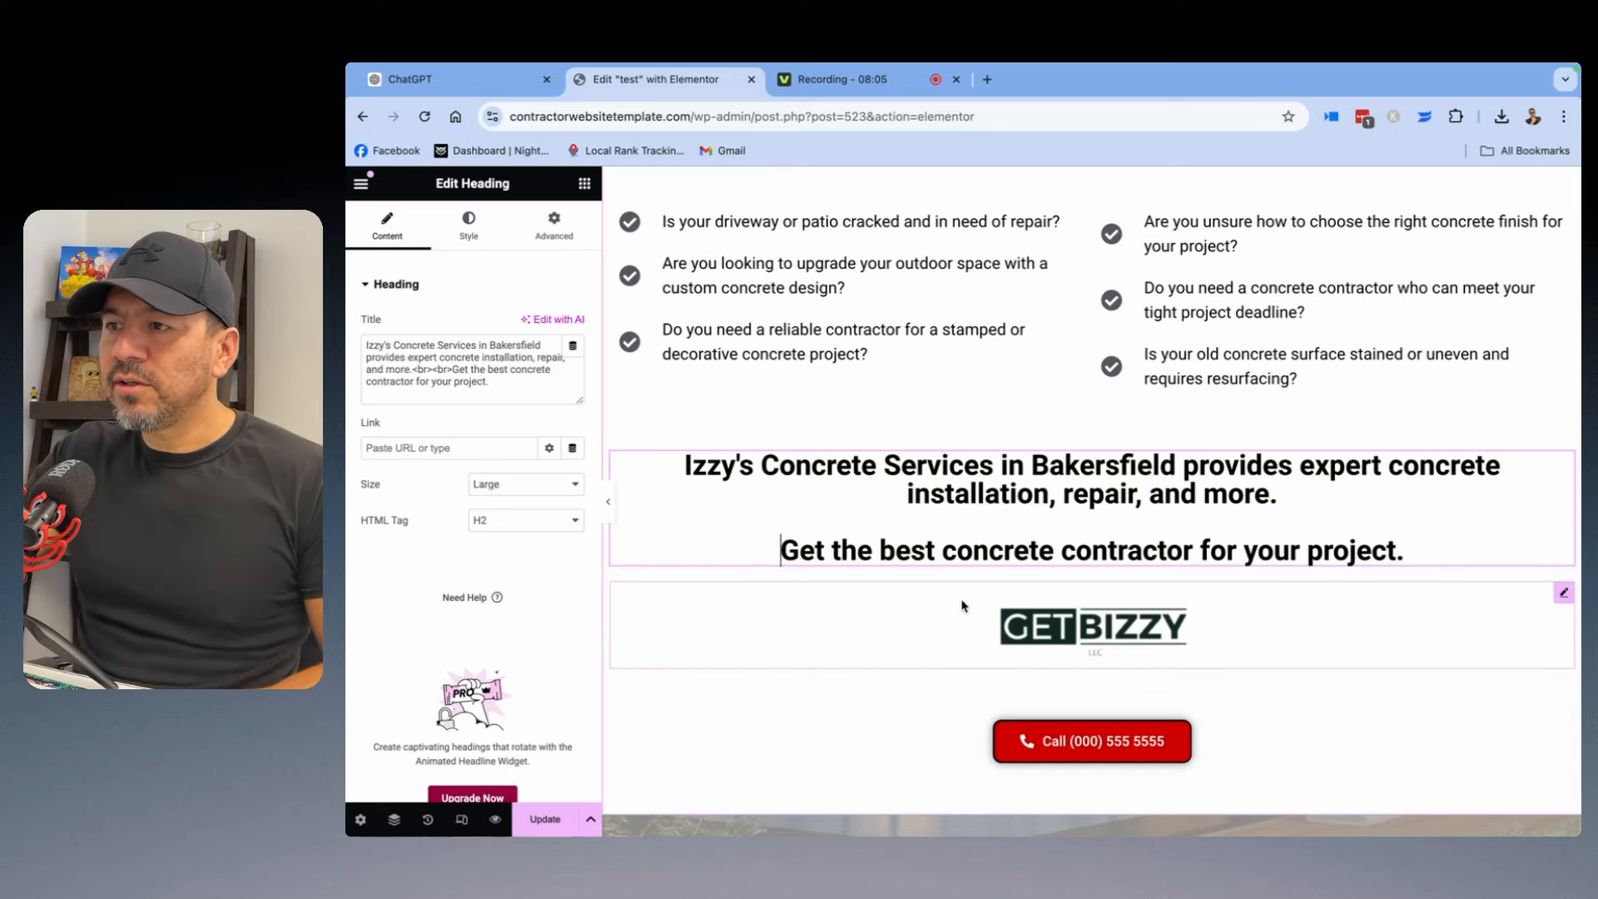
pyautogui.scroll(-5, 1082, 650)
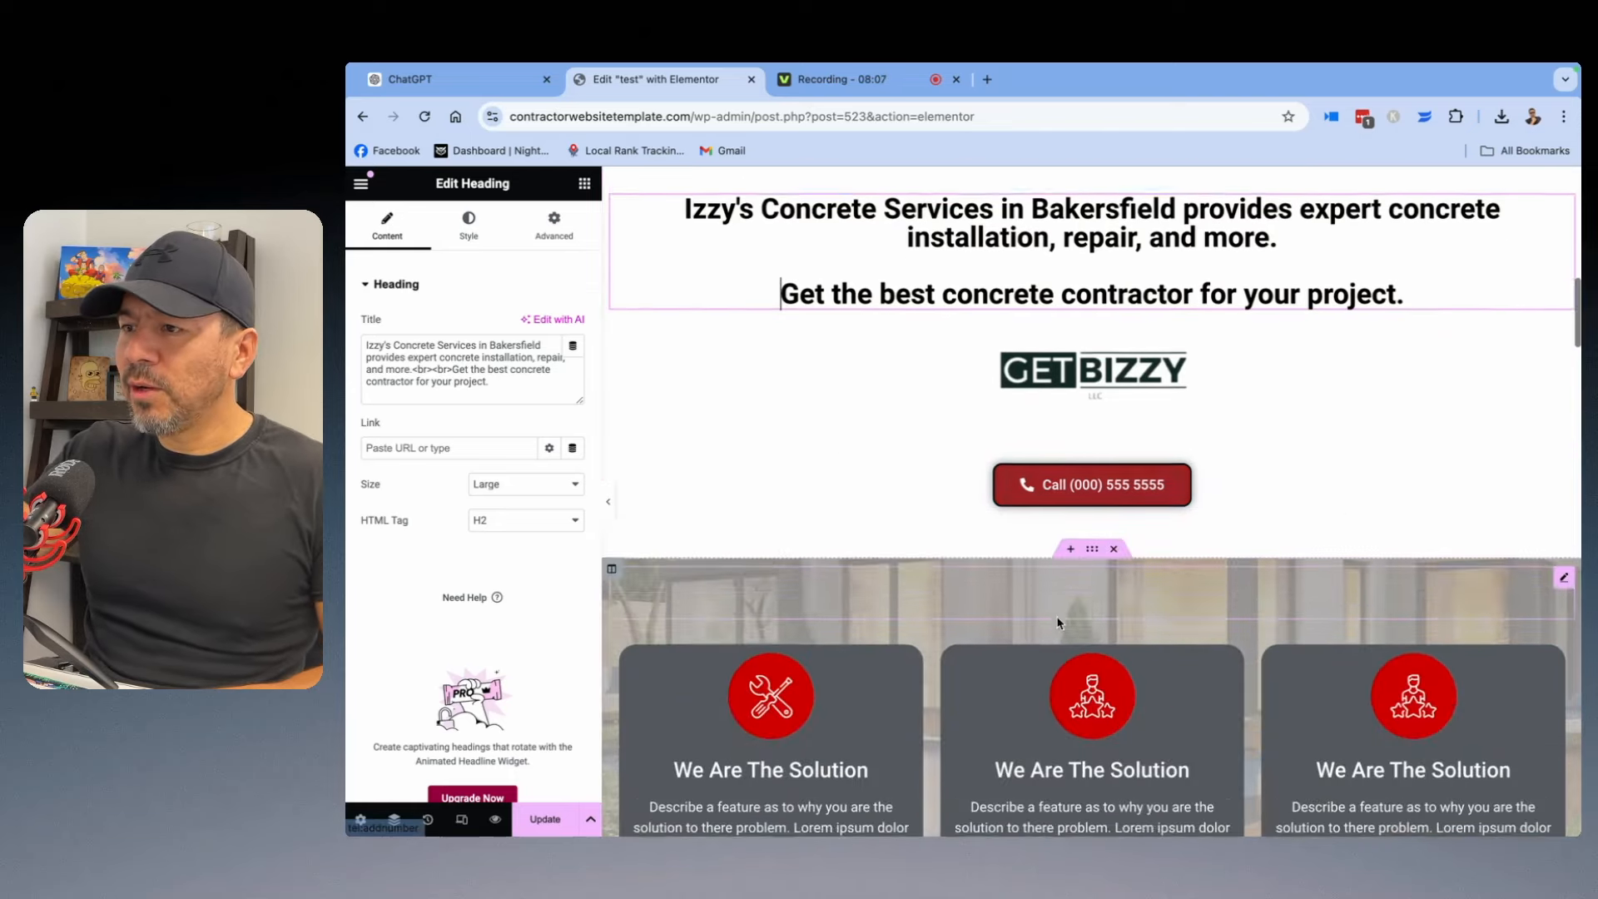
pyautogui.scroll(-3, 1057, 623)
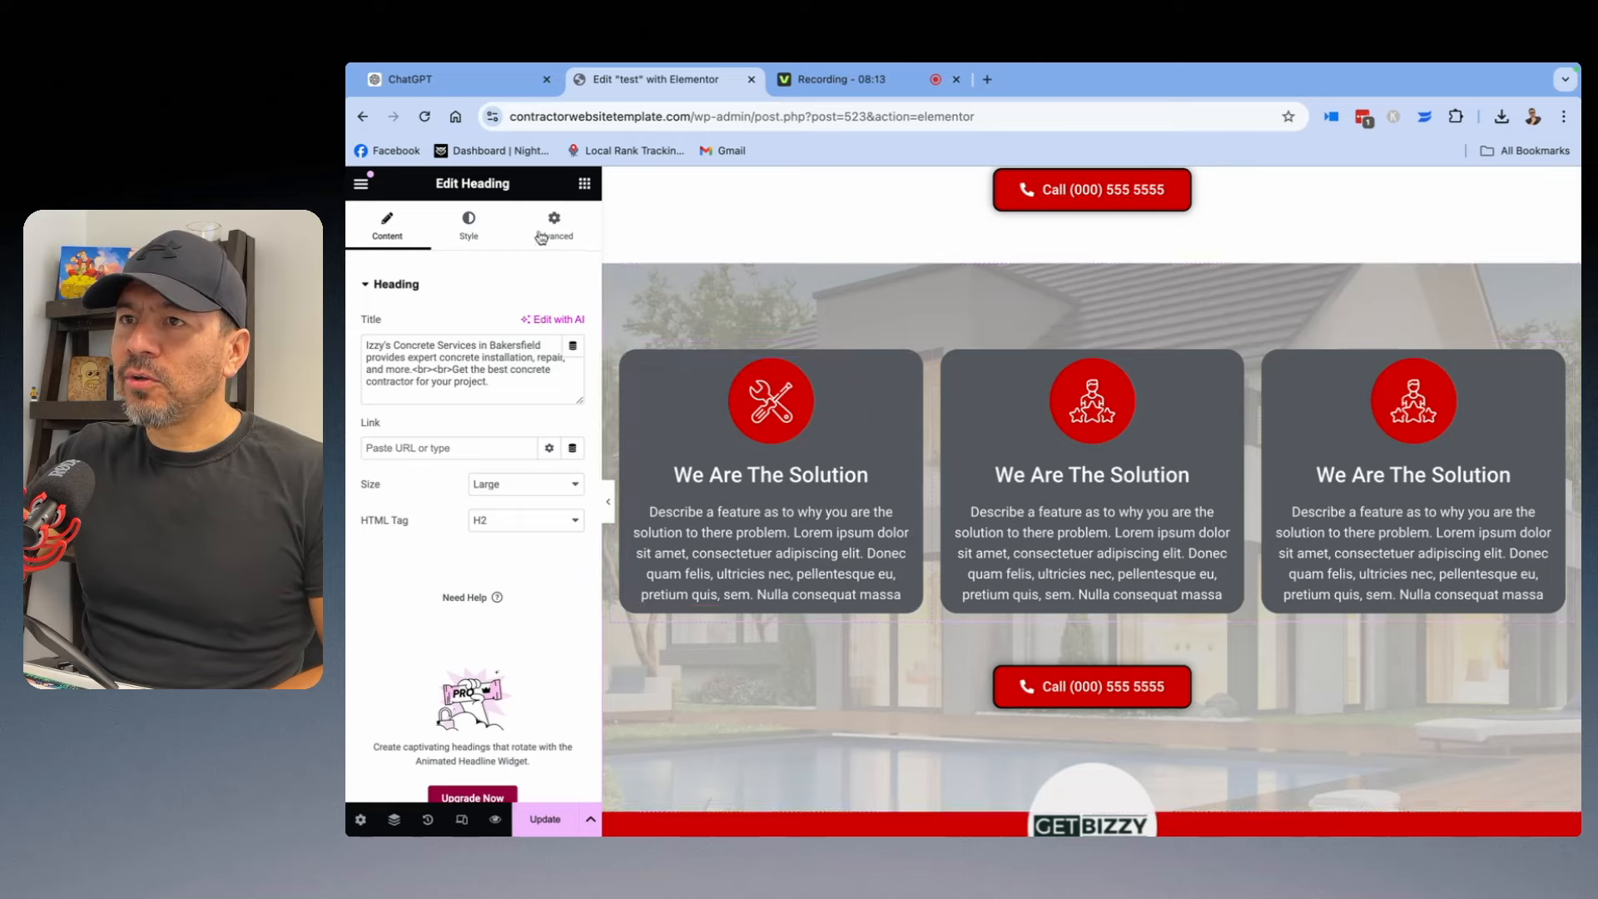
pyautogui.click(492, 83)
pyautogui.scroll(-2, 1053, 411)
pyautogui.scroll(-10, 1053, 412)
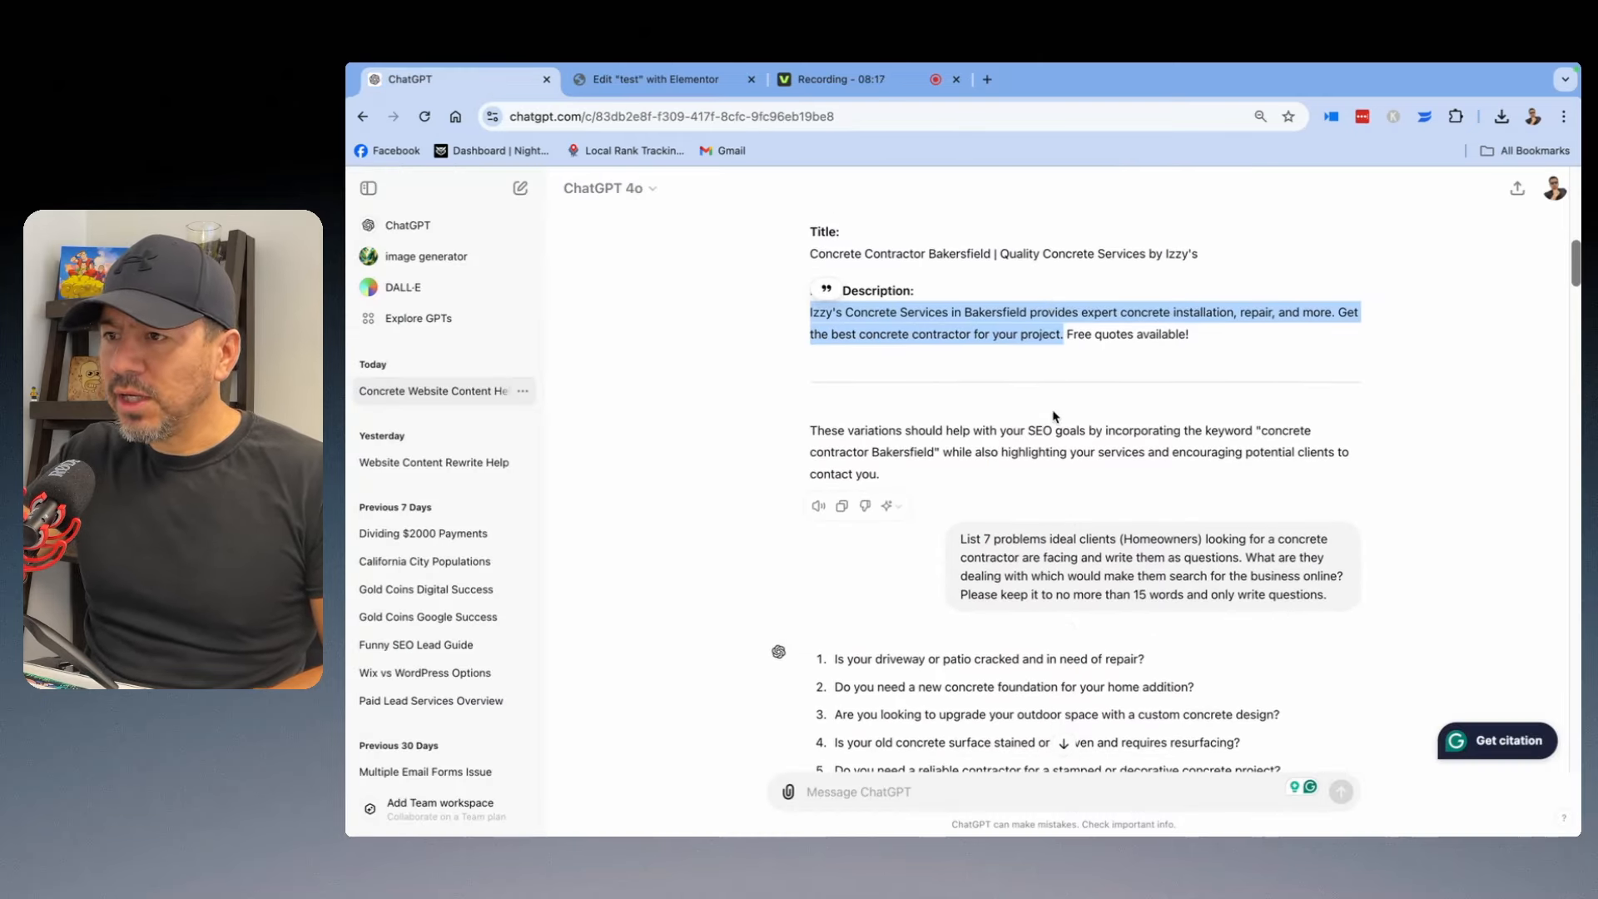
pyautogui.scroll(-2, 1053, 411)
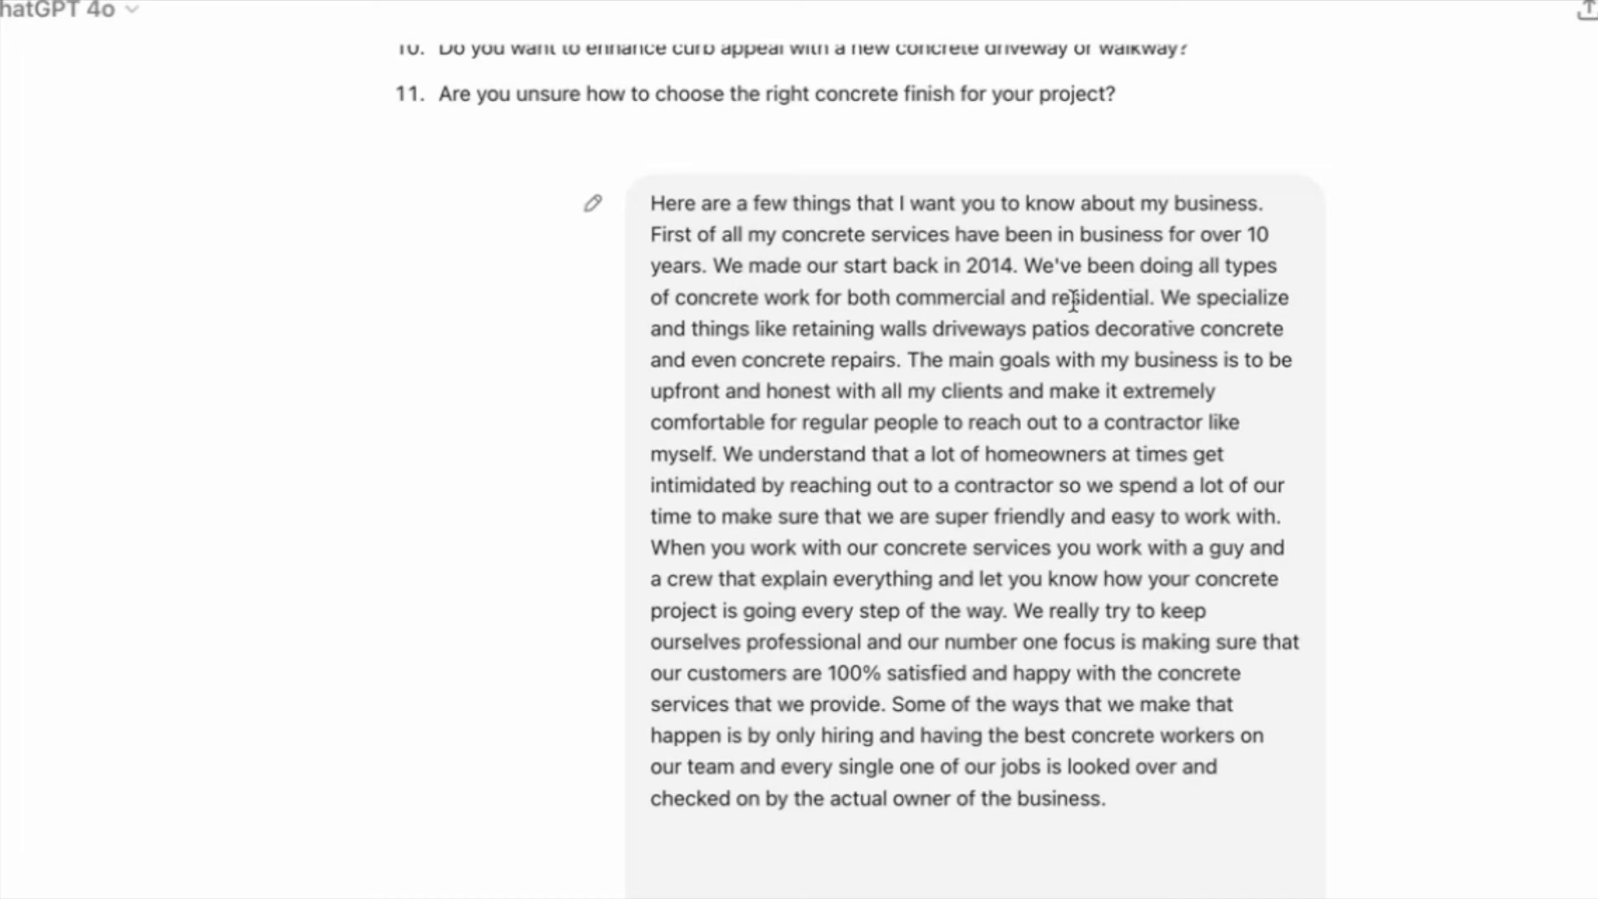
pyautogui.scroll(-2, 1009, 354)
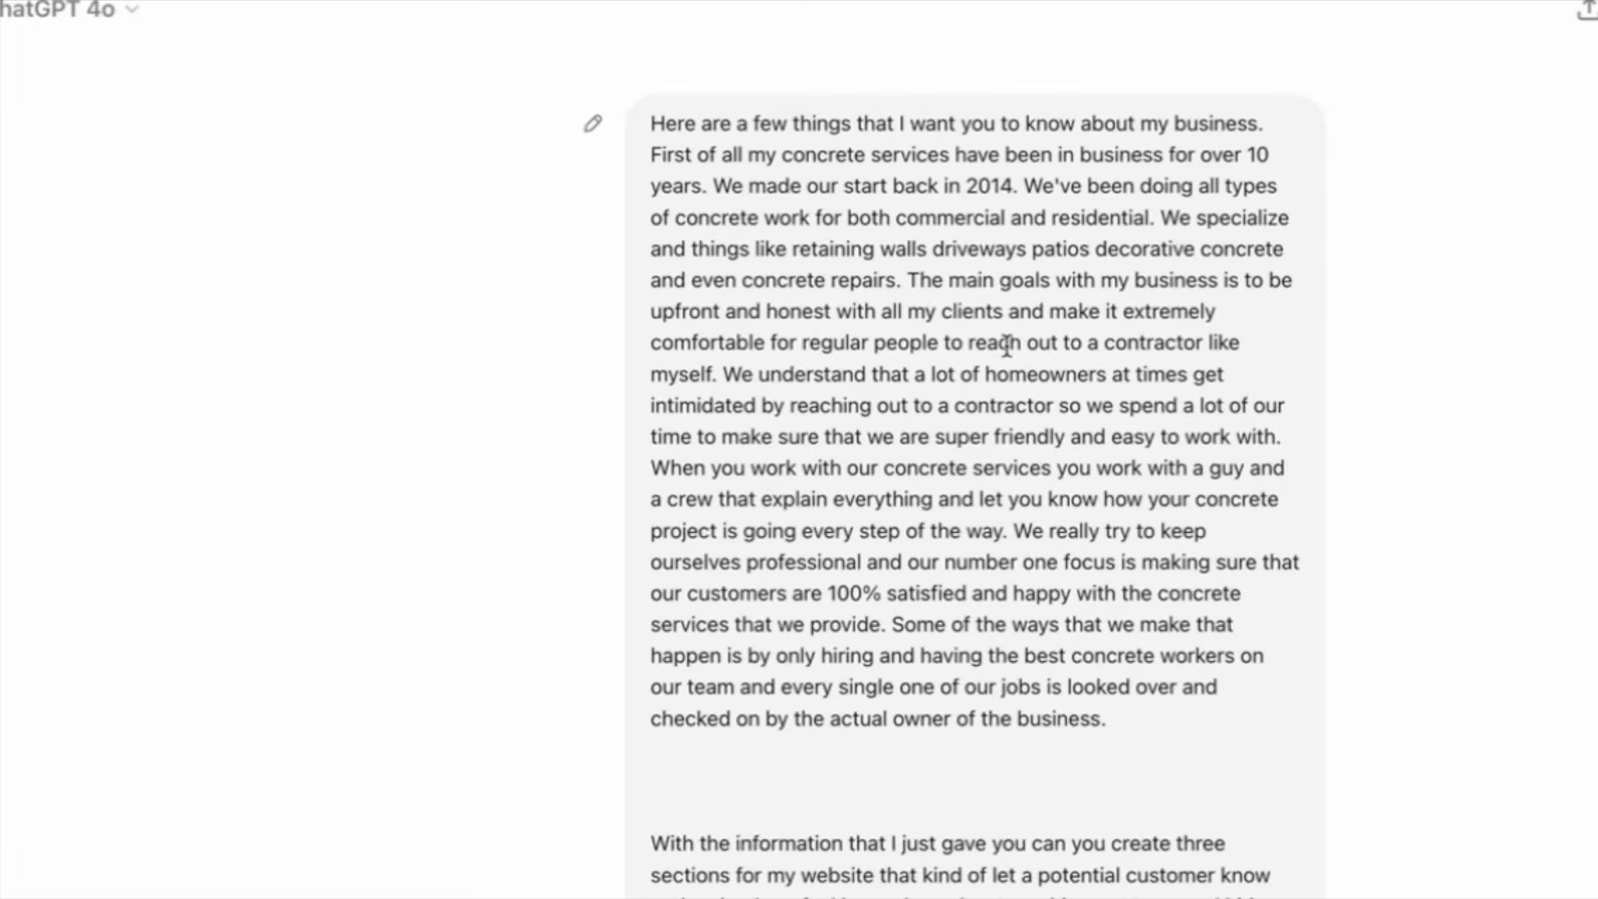
pyautogui.scroll(-5, 1083, 416)
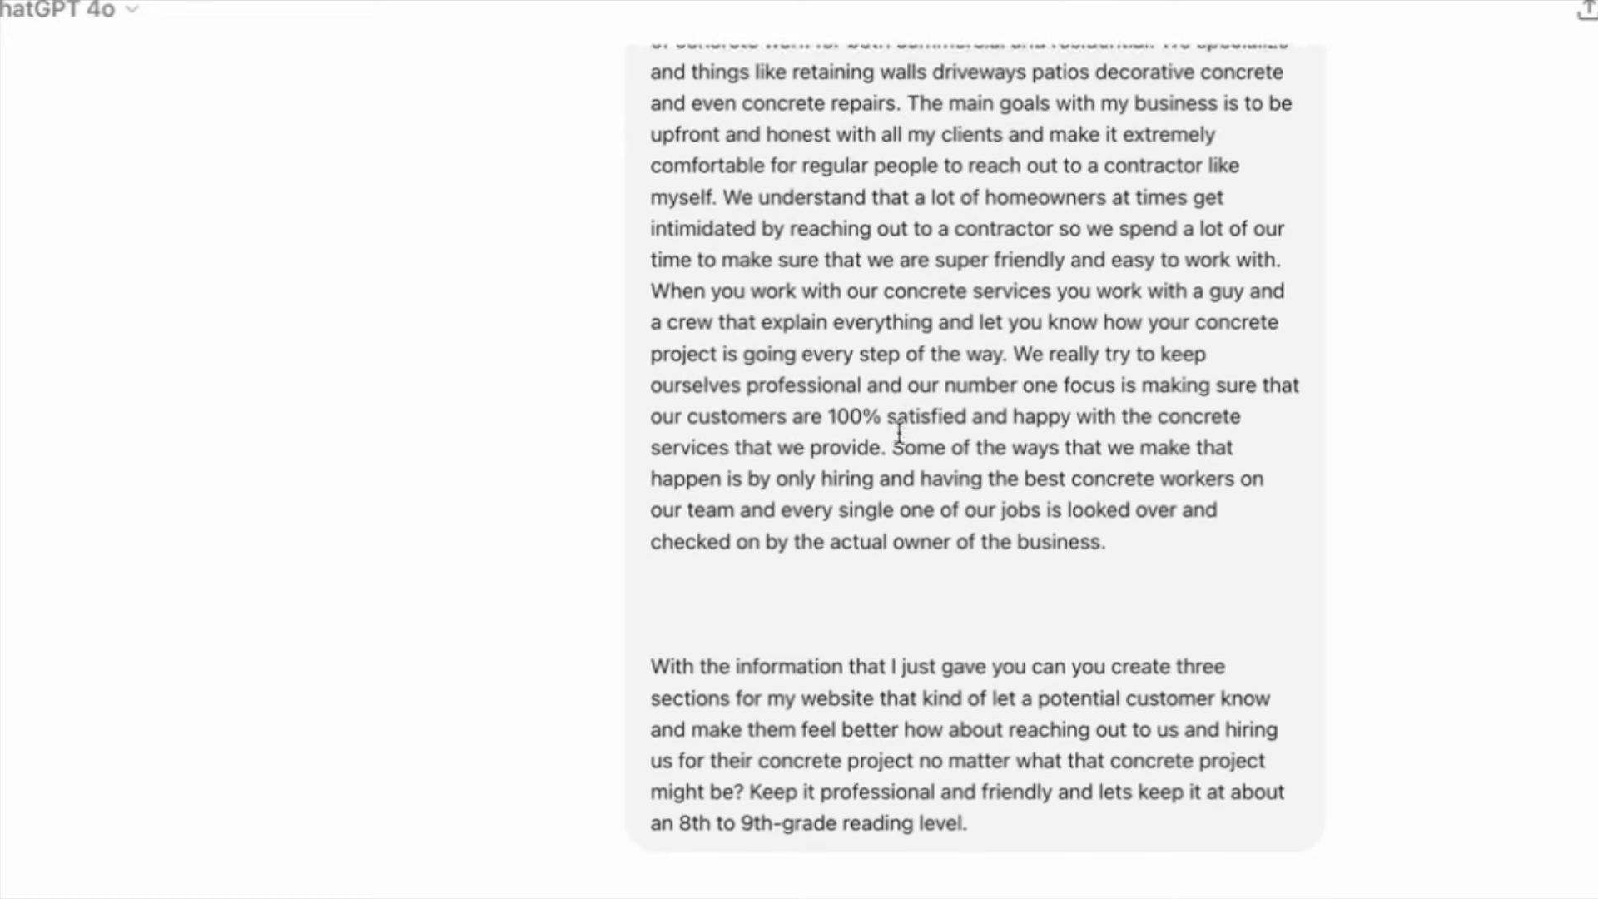
pyautogui.scroll(-3, 898, 431)
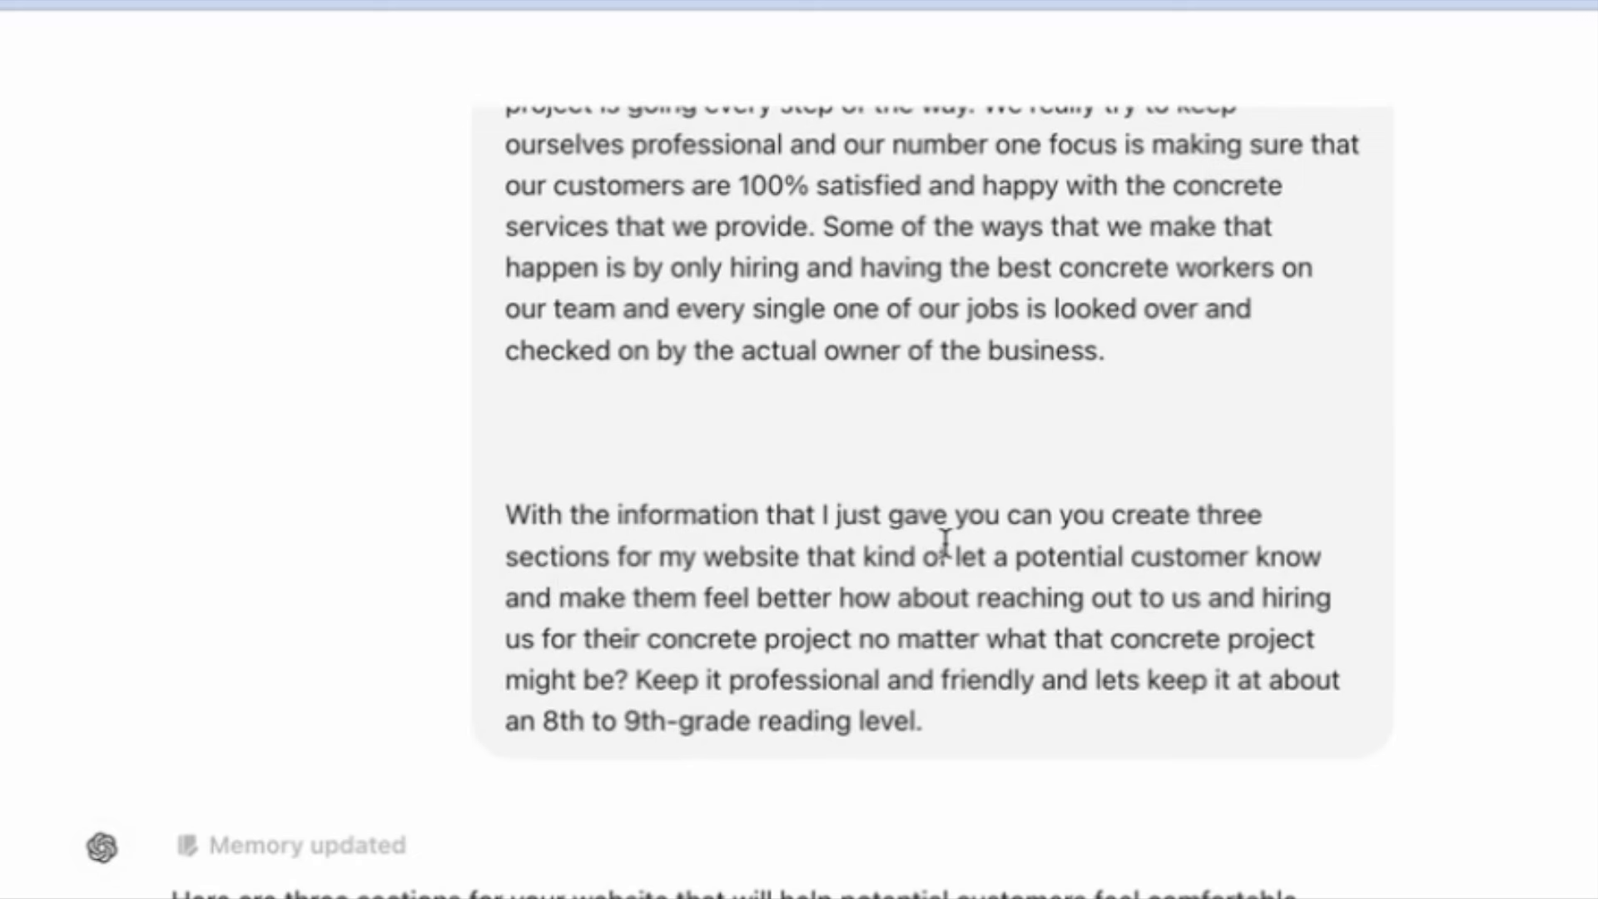
pyautogui.scroll(-2, 946, 543)
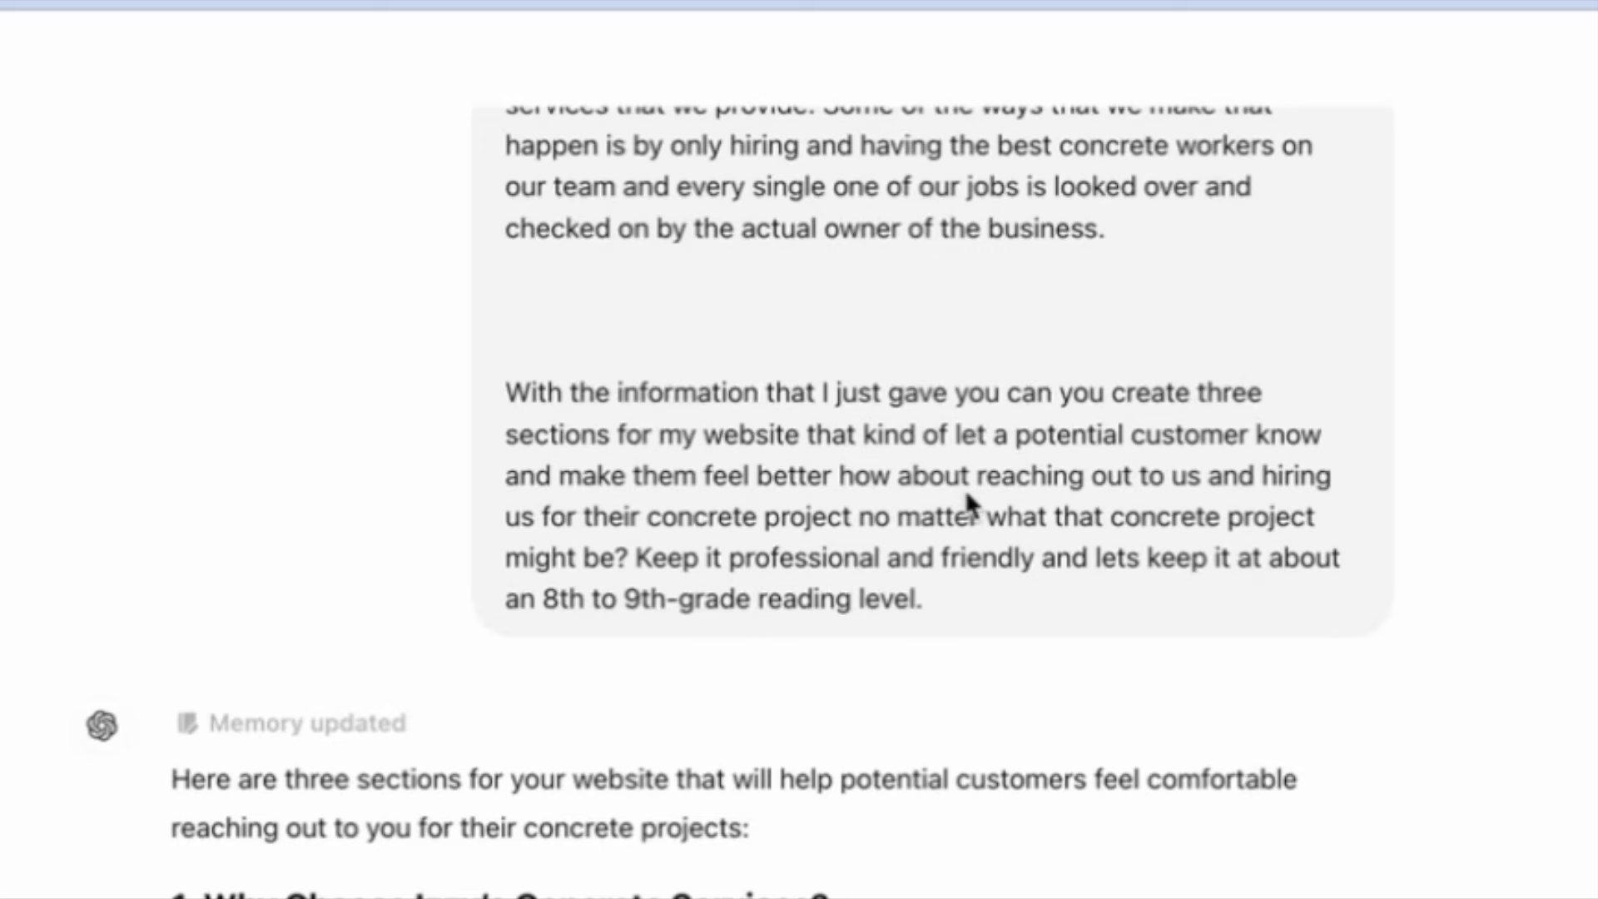
pyautogui.scroll(-1, 899, 464)
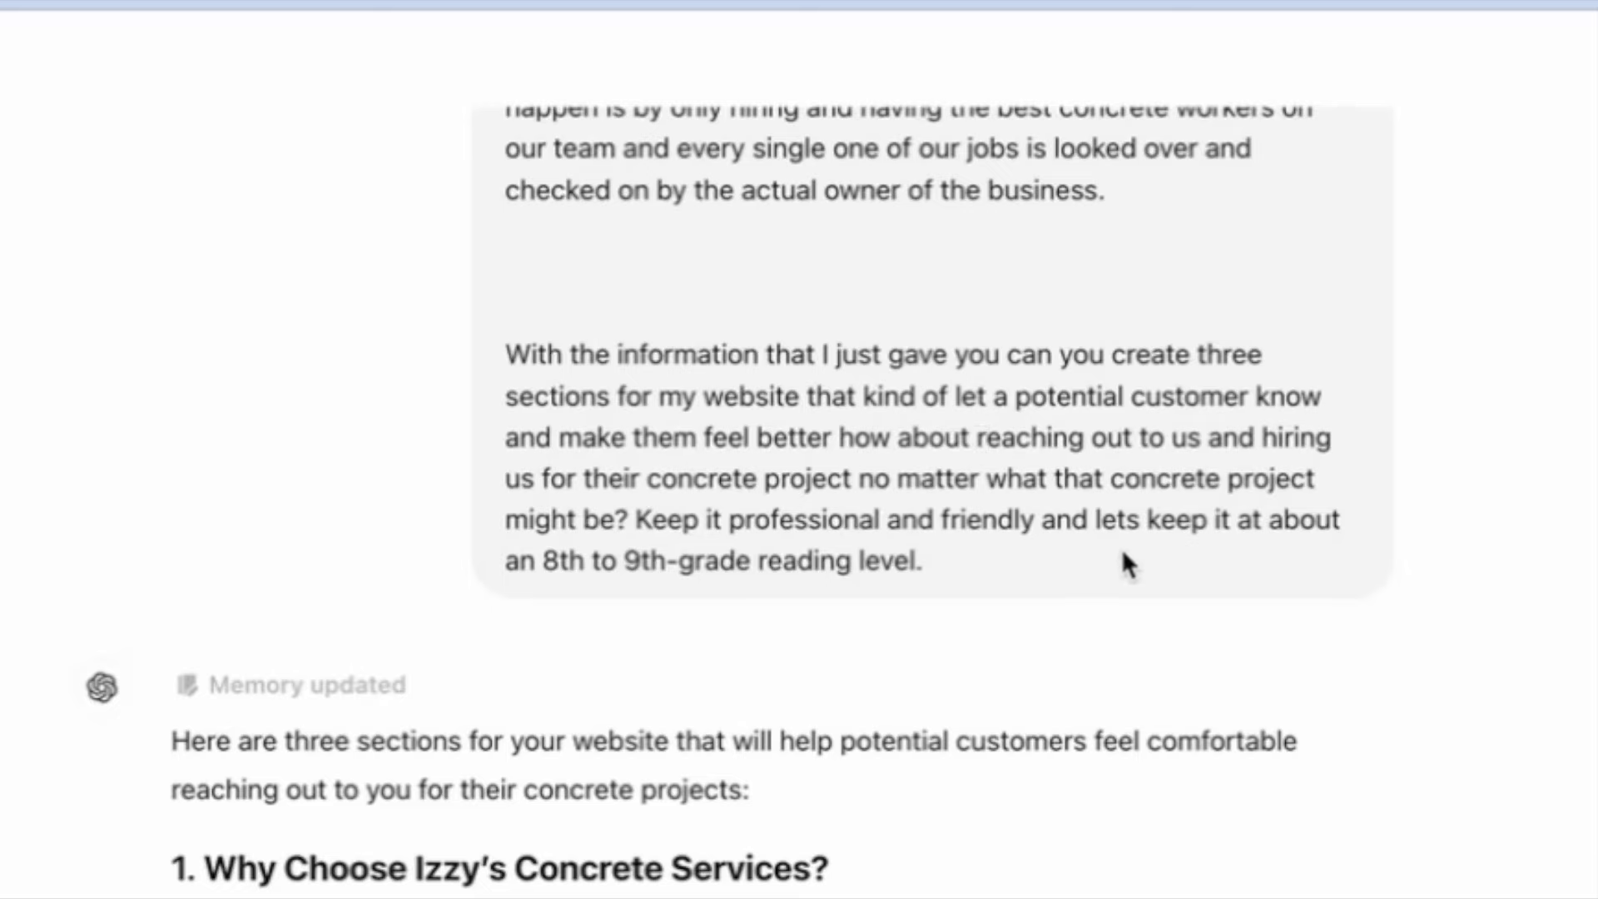
pyautogui.scroll(-2, 1121, 562)
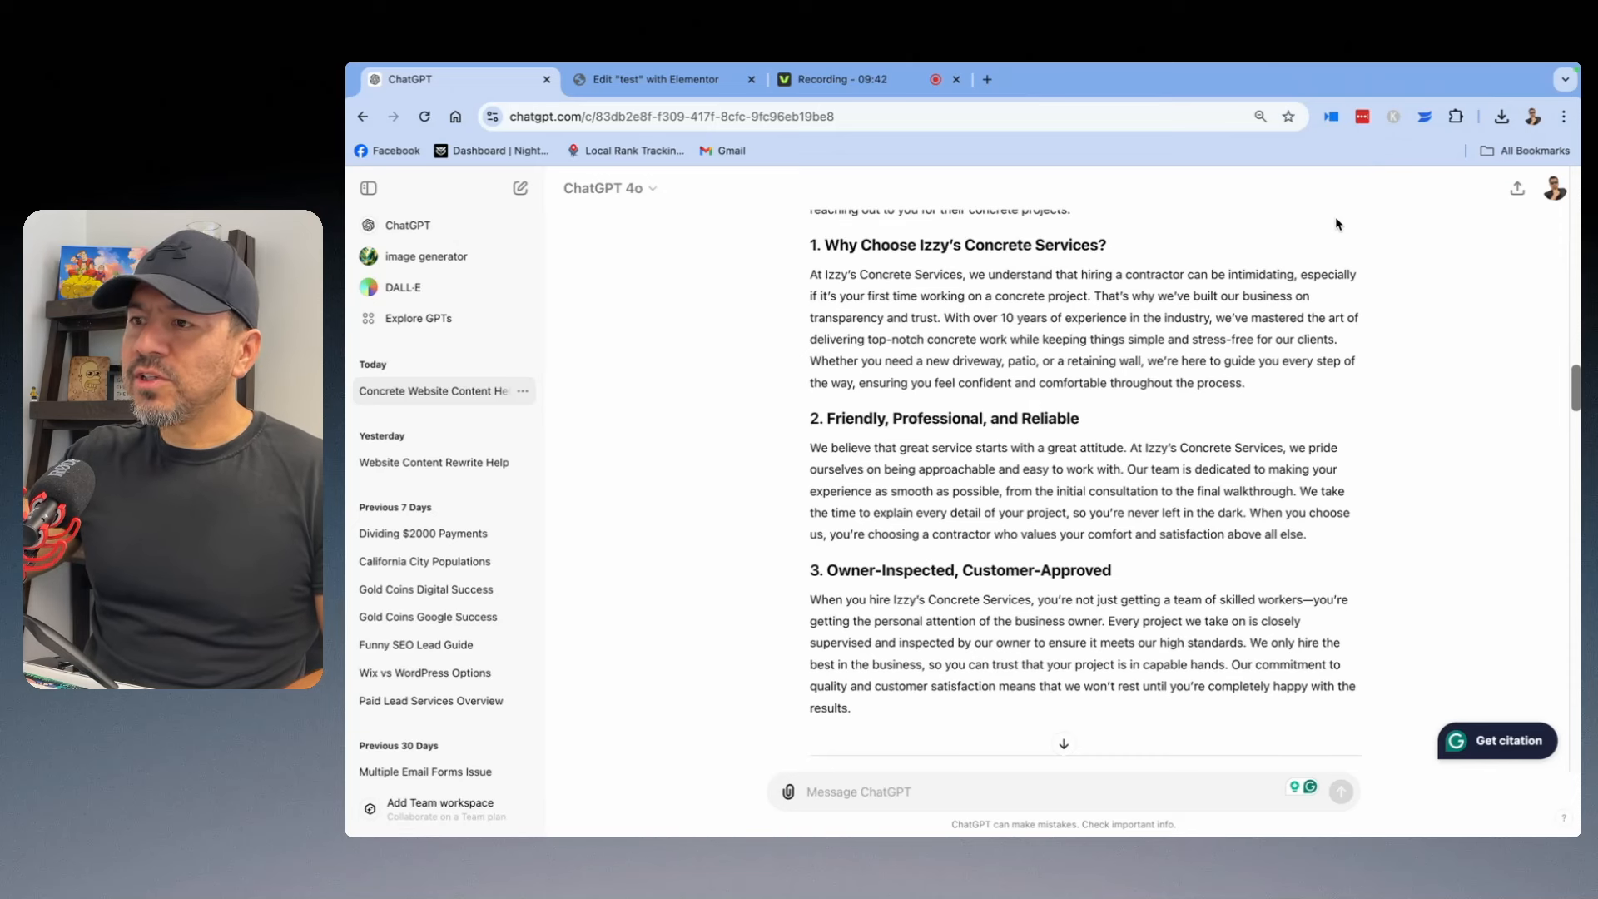
pyautogui.scroll(-1, 1144, 407)
pyautogui.scroll(-5, 1144, 407)
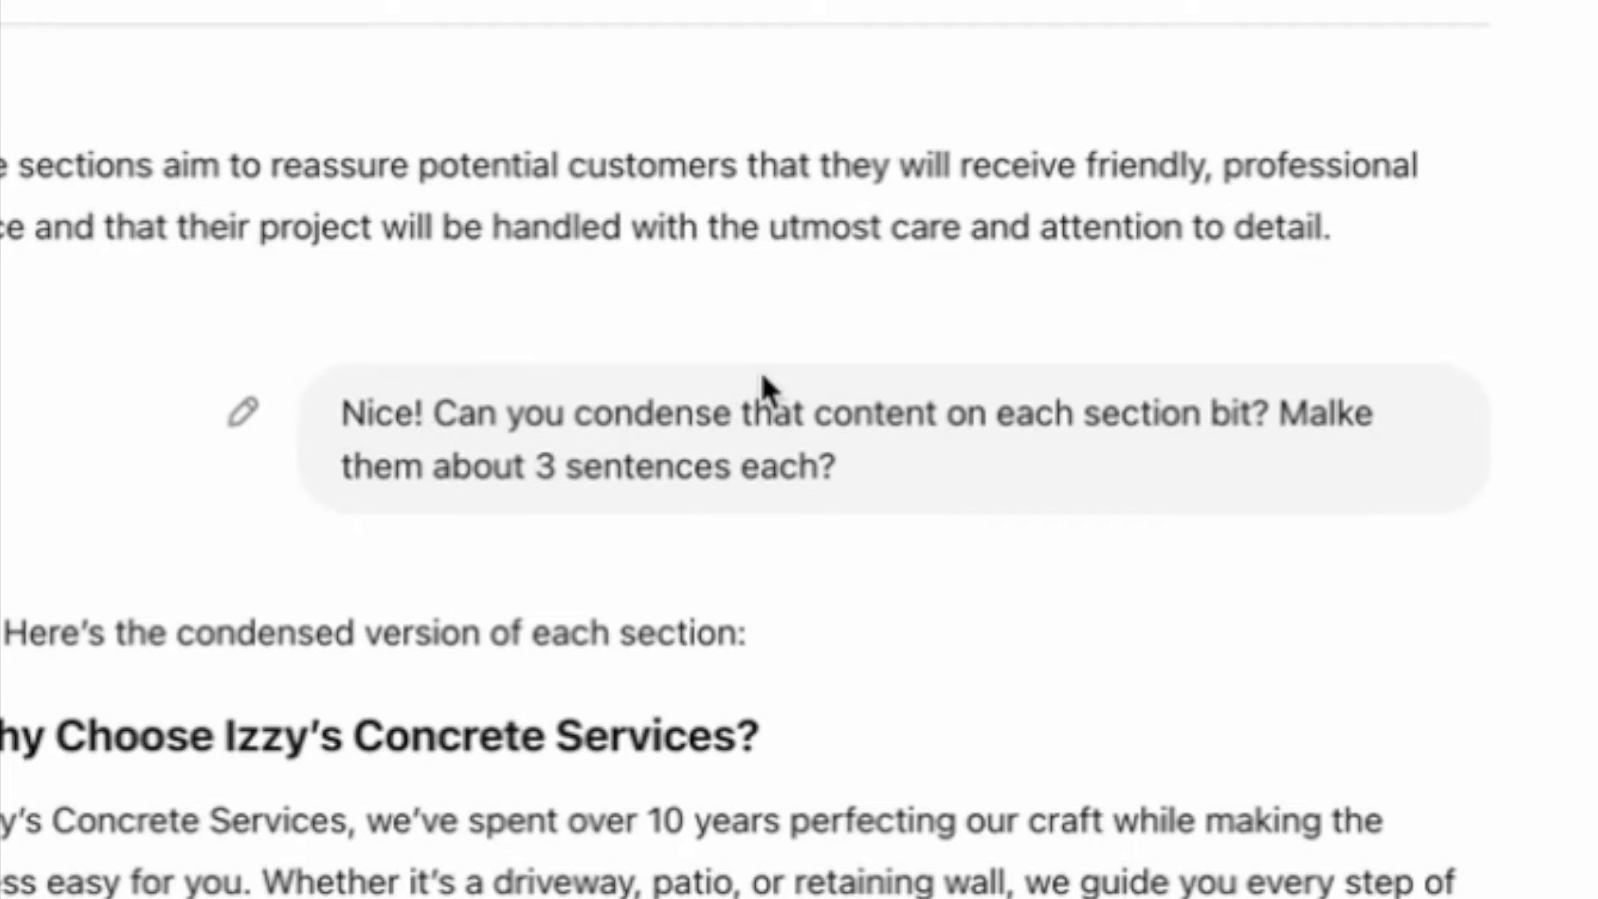
pyautogui.scroll(-3, 775, 433)
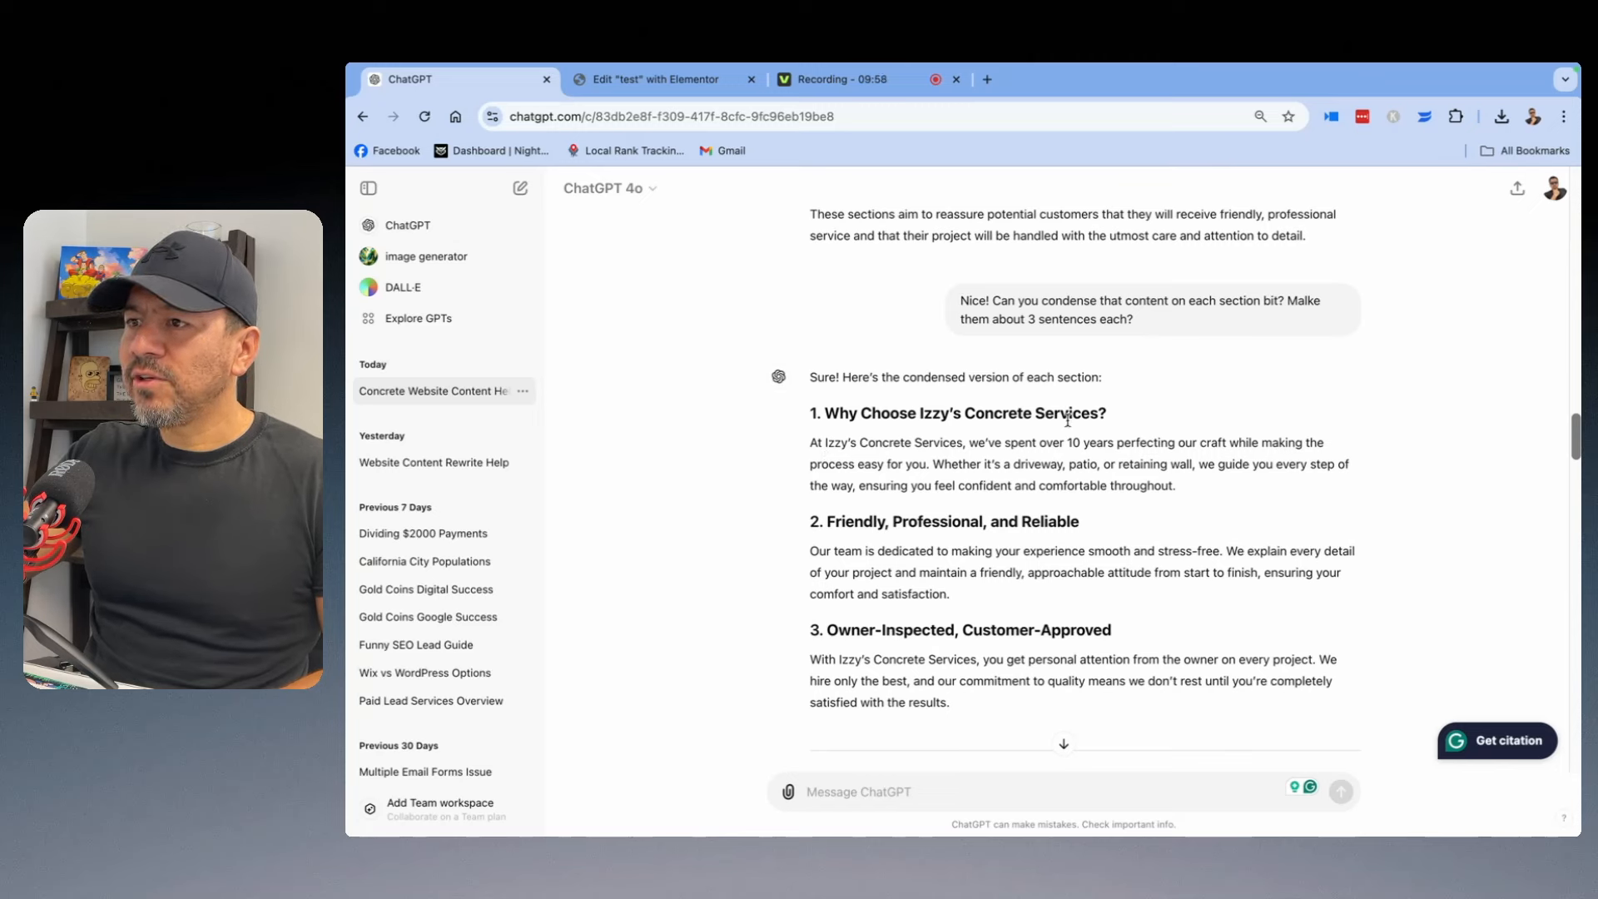
# Copy "Why Choose" from ChatGPT's first condensed heading and, in Elementor, retitle the first "We Are The Solution" box "Why Choose Us".
pyautogui.moveTo(920, 414); pyautogui.dragTo(836, 414)
pyautogui.rightClick(846, 414)
pyautogui.click(870, 450)
pyautogui.click(649, 80)
pyautogui.click(779, 463)
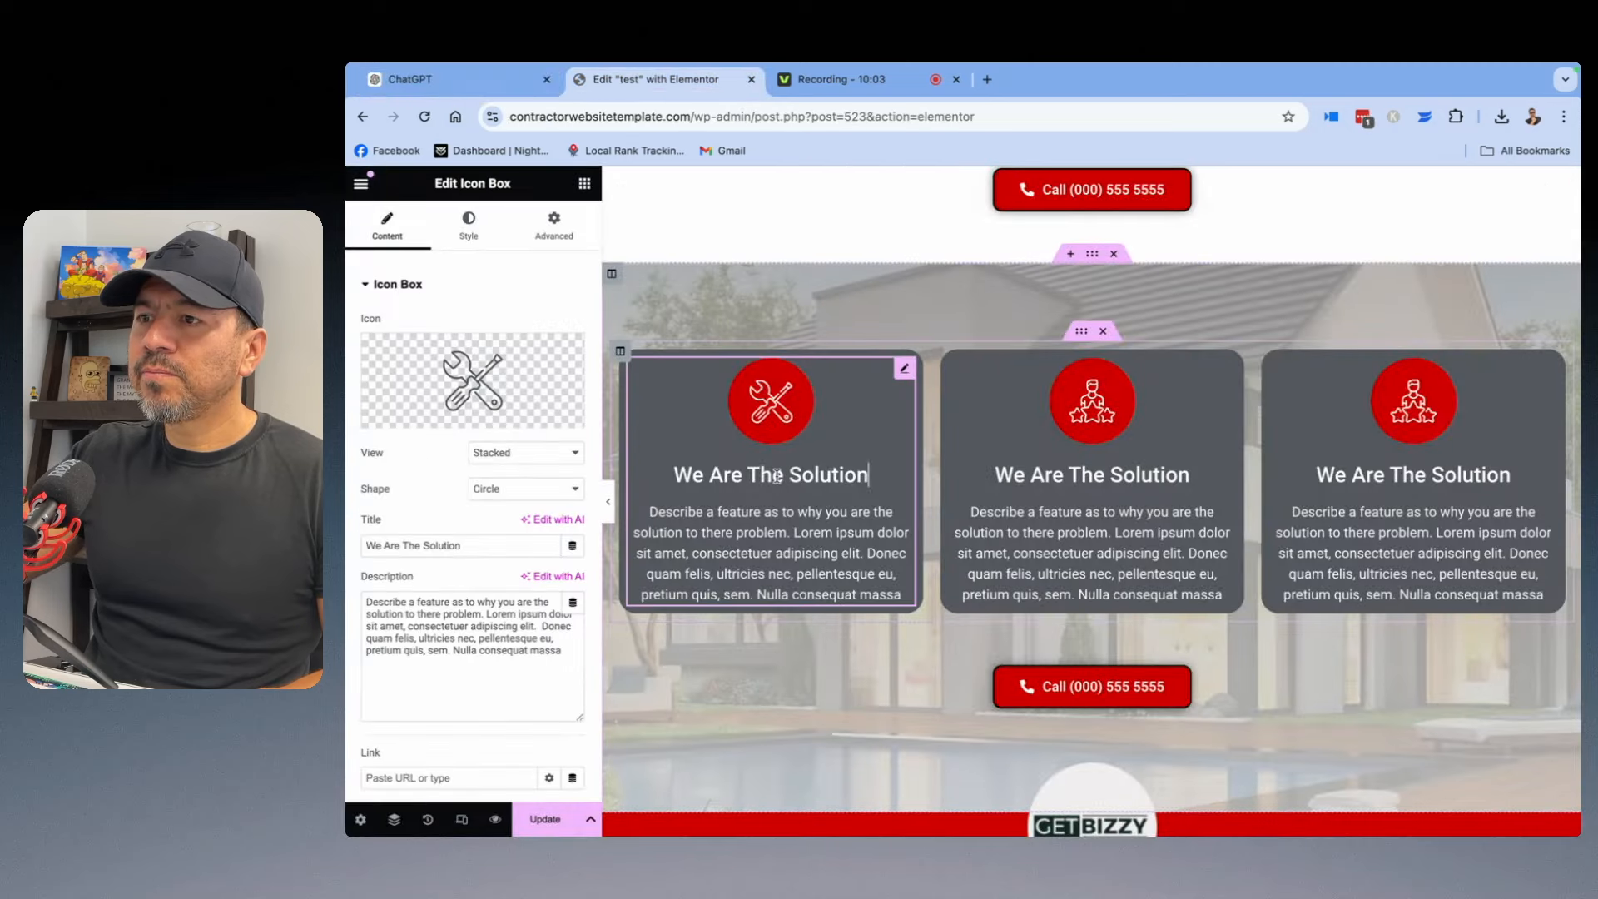
pyautogui.hotkey('ctrl', 'a')
pyautogui.hotkey('ctrl', 'v')
pyautogui.write('Us')
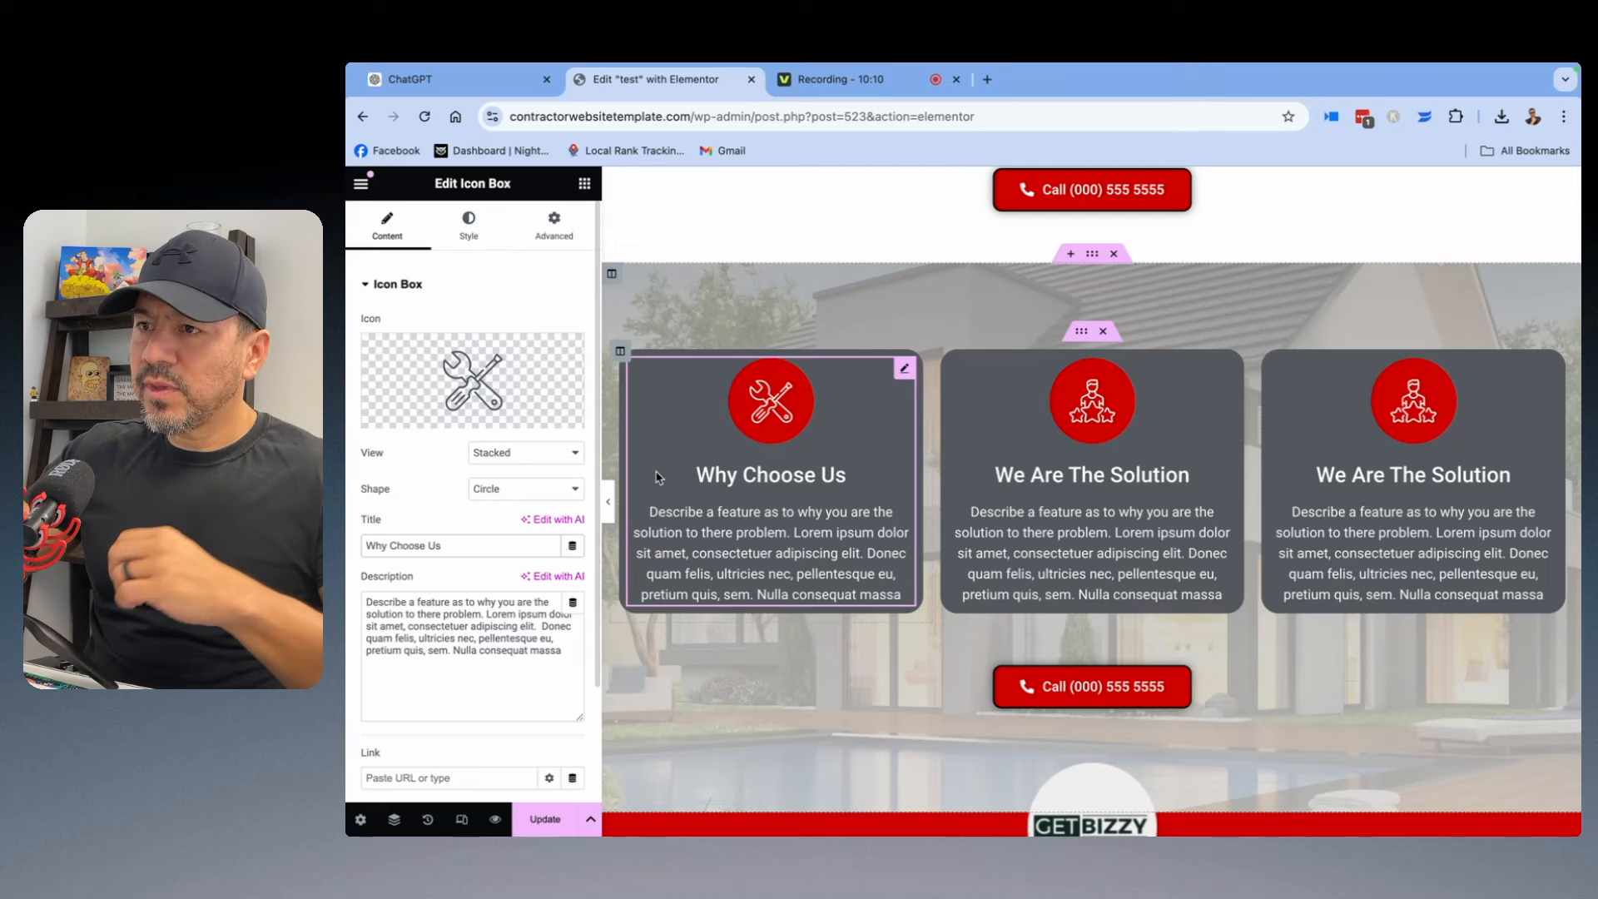
# Replace the "Why Choose Us" box's placeholder description in Elementor with ChatGPT's condensed "Why Choose Izzy's Concrete Services?" paragraph.
pyautogui.click(495, 81)
pyautogui.moveTo(1188, 499); pyautogui.dragTo(809, 443)
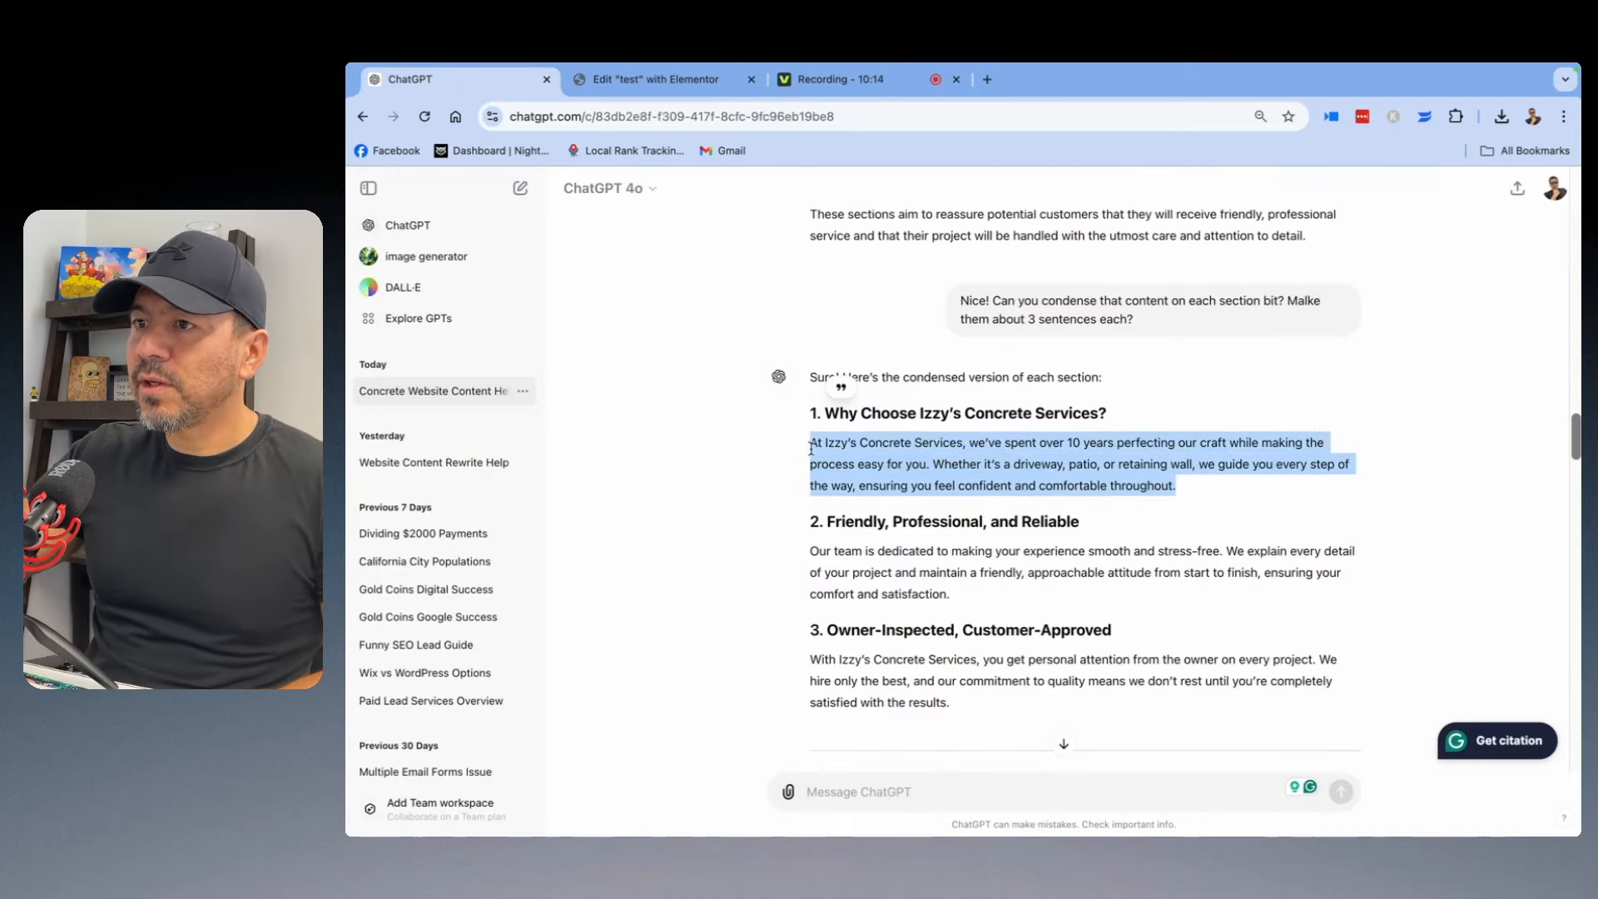
pyautogui.rightClick(837, 453)
pyautogui.click(870, 502)
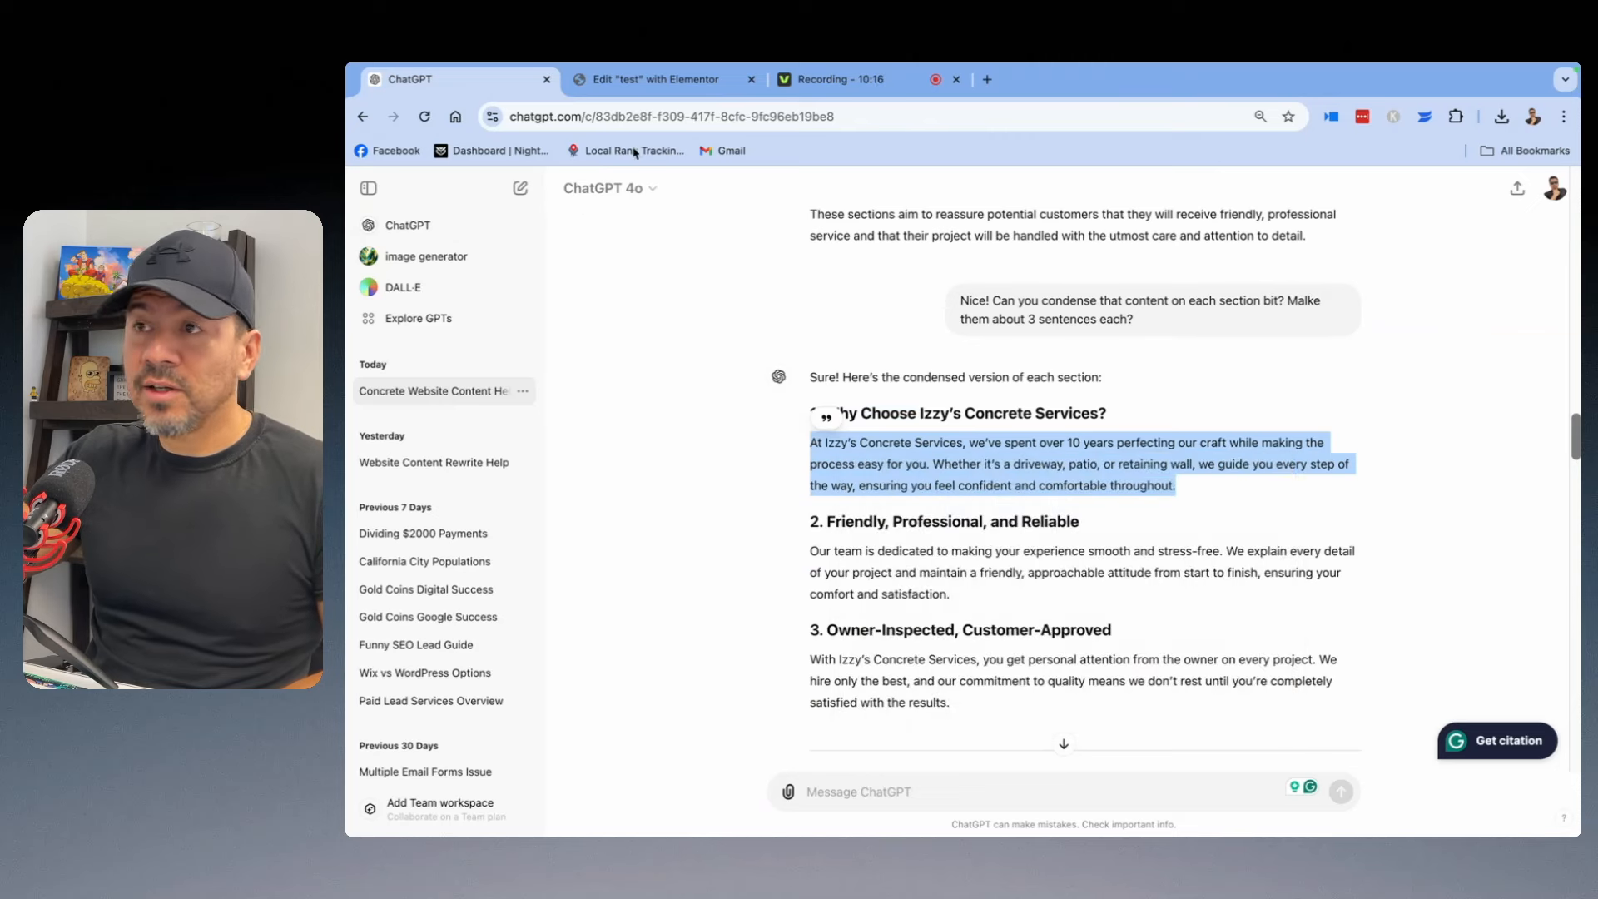
pyautogui.click(643, 84)
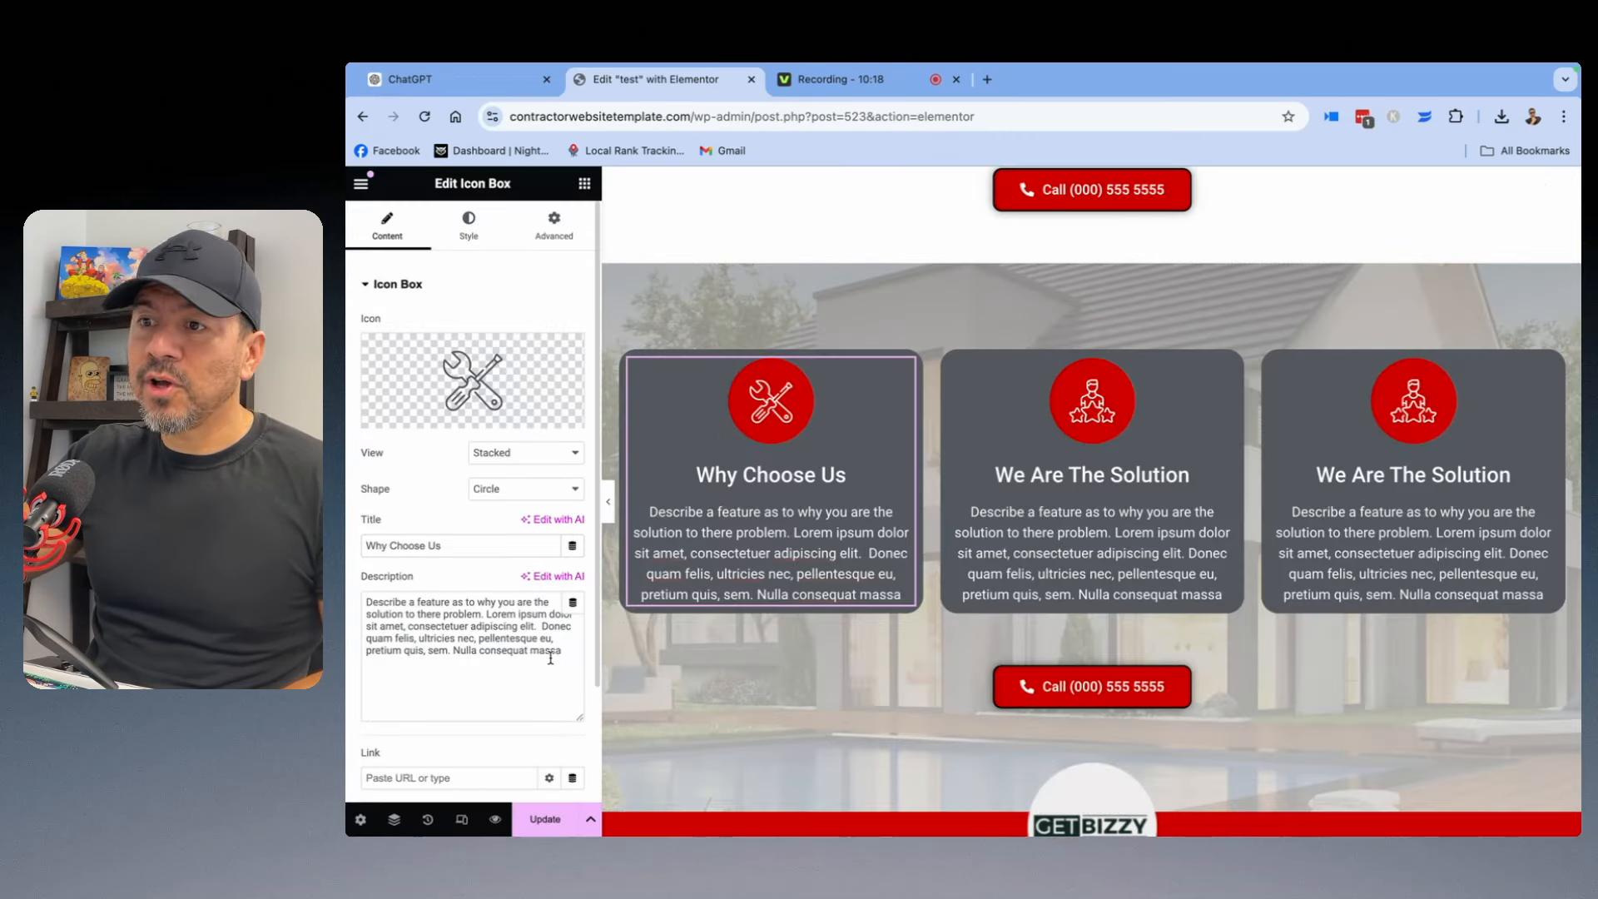
pyautogui.moveTo(576, 650); pyautogui.dragTo(371, 598)
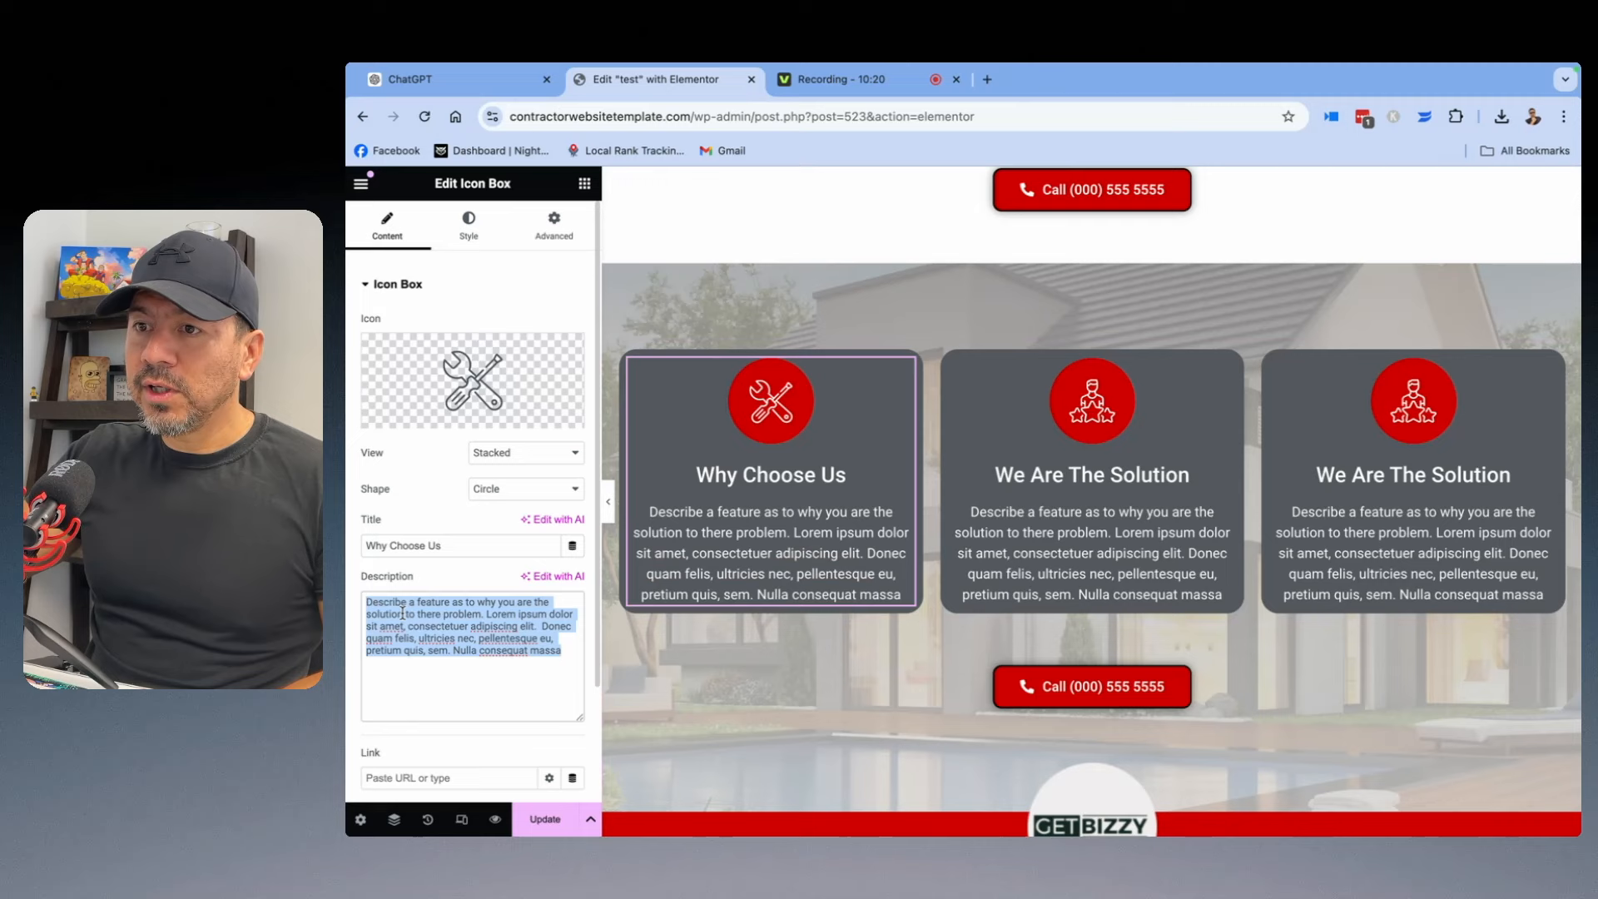
pyautogui.rightClick(392, 610)
pyautogui.click(444, 486)
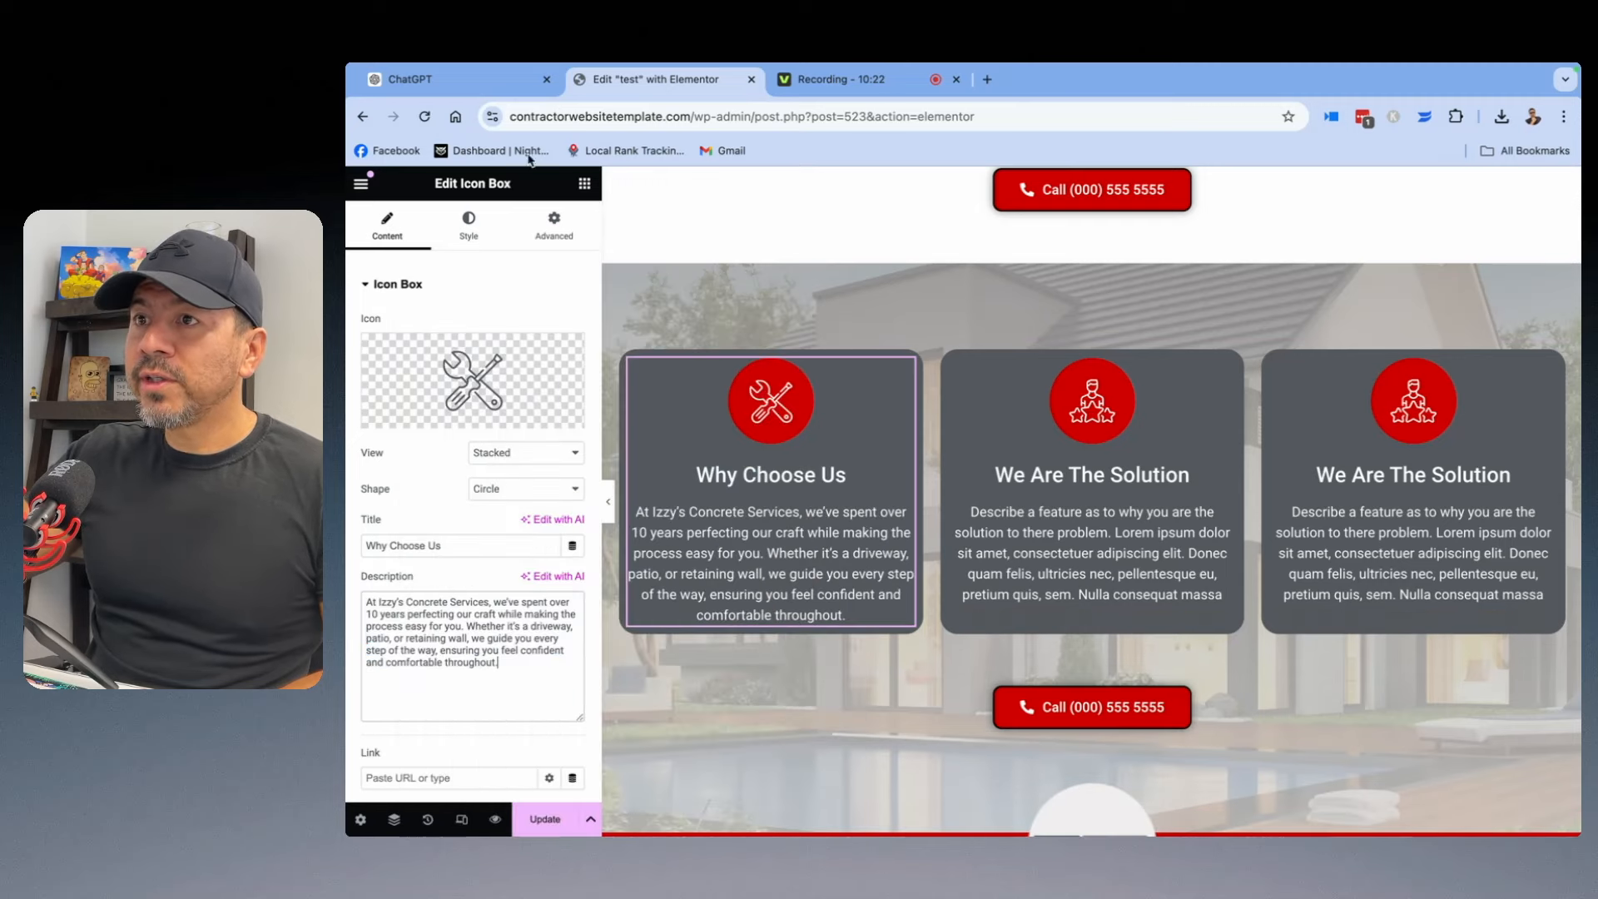
# Copy ChatGPT's second condensed heading and retitle the middle icon box in Elementor "Friendly, Professional, and Reliable".
pyautogui.click(479, 89)
pyautogui.click(1040, 528)
pyautogui.moveTo(1083, 527); pyautogui.dragTo(834, 522)
pyautogui.rightClick(831, 522)
pyautogui.click(859, 562)
pyautogui.click(656, 79)
pyautogui.click(1119, 491)
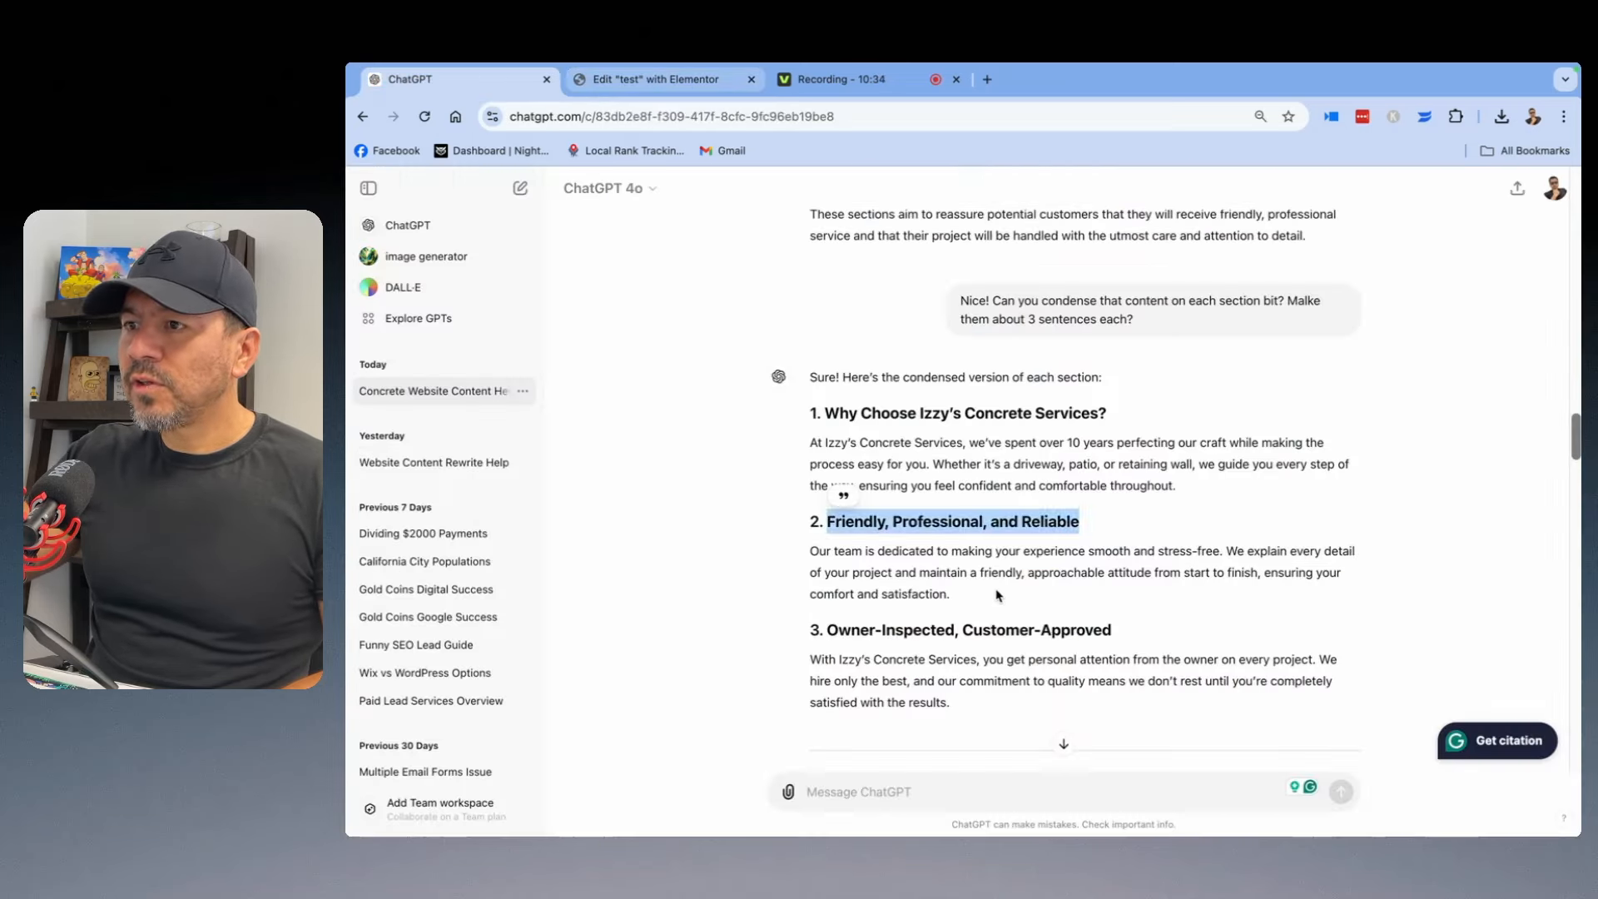
# Replace the middle icon box's placeholder description in Elementor with ChatGPT's condensed "Friendly, Professional, and Reliable" paragraph.
pyautogui.moveTo(960, 596); pyautogui.dragTo(811, 552)
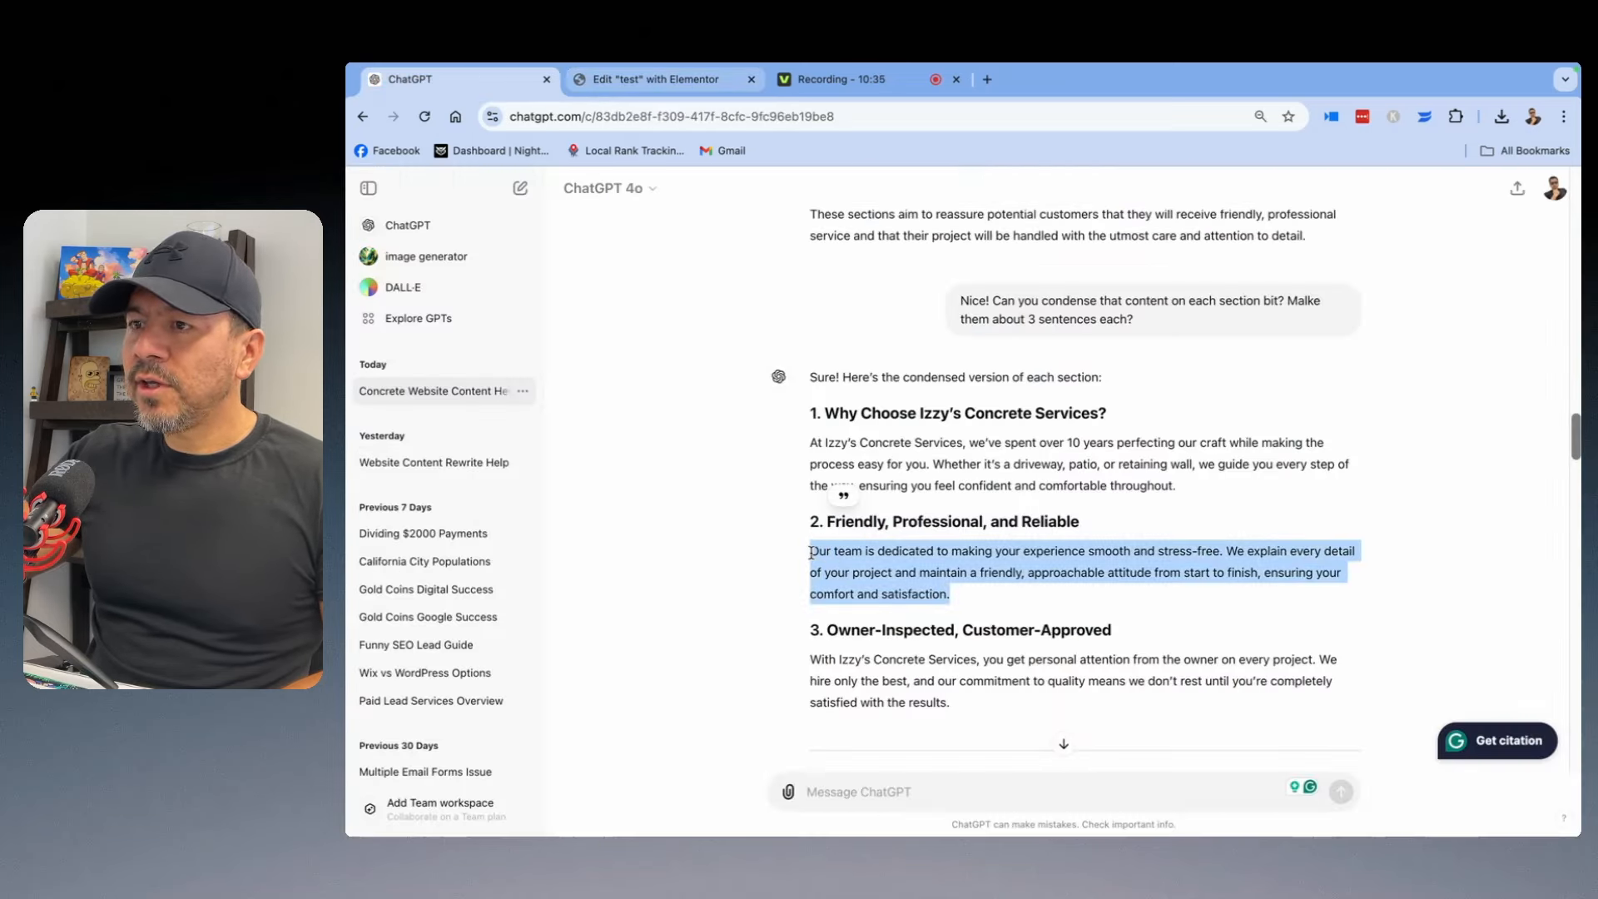
pyautogui.rightClick(823, 549)
pyautogui.click(857, 591)
pyautogui.click(684, 72)
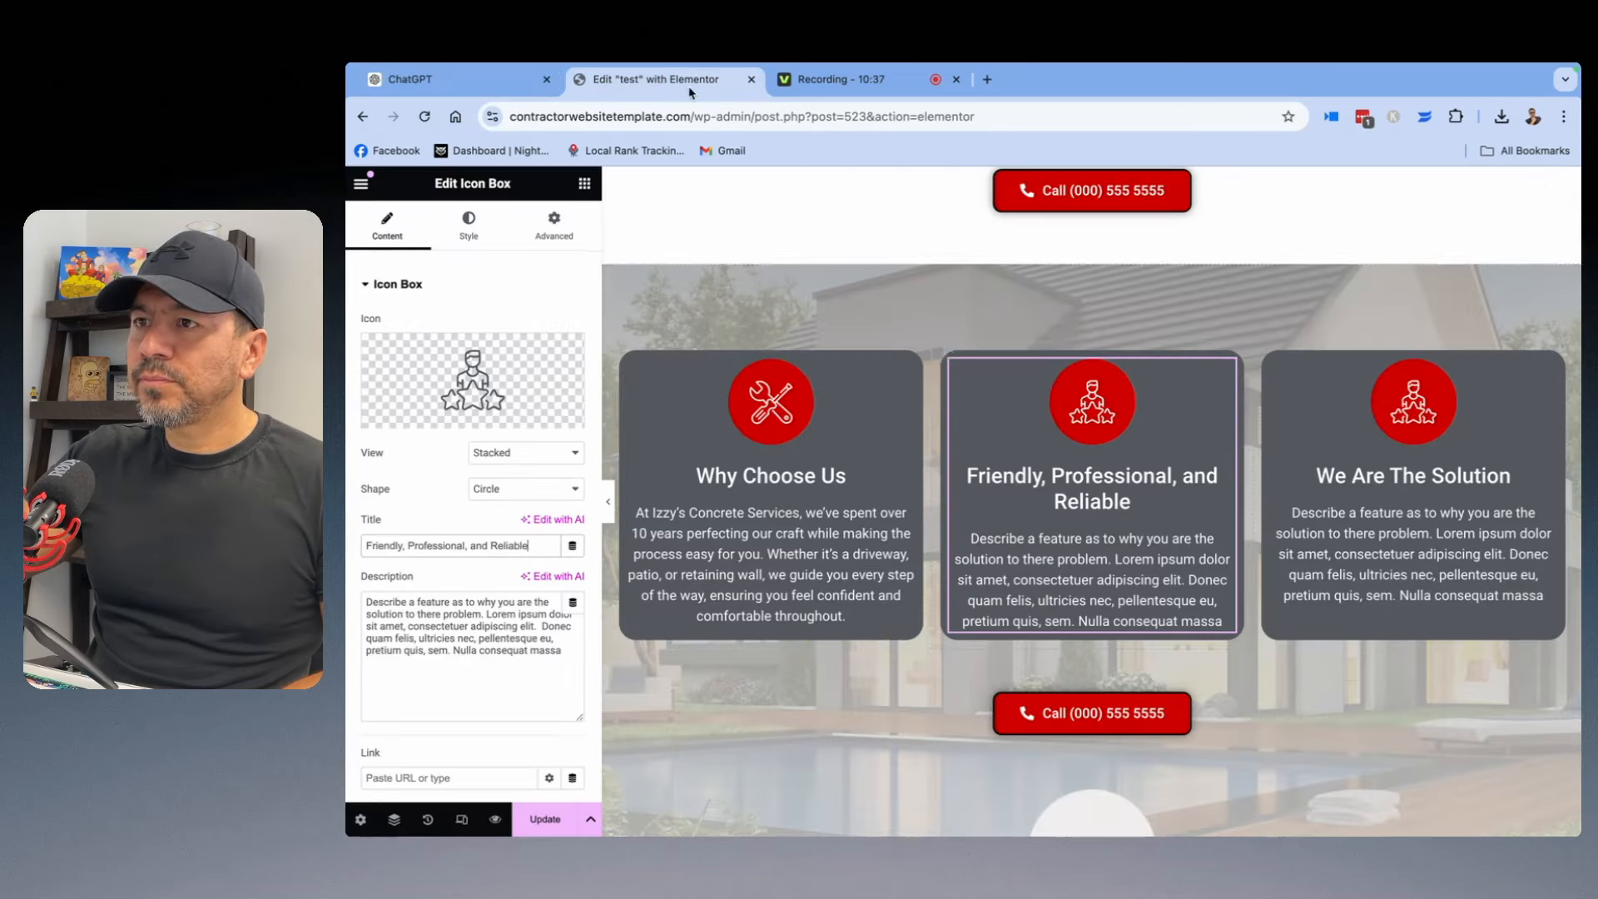
pyautogui.tripleClick(434, 616)
pyautogui.rightClick(434, 616)
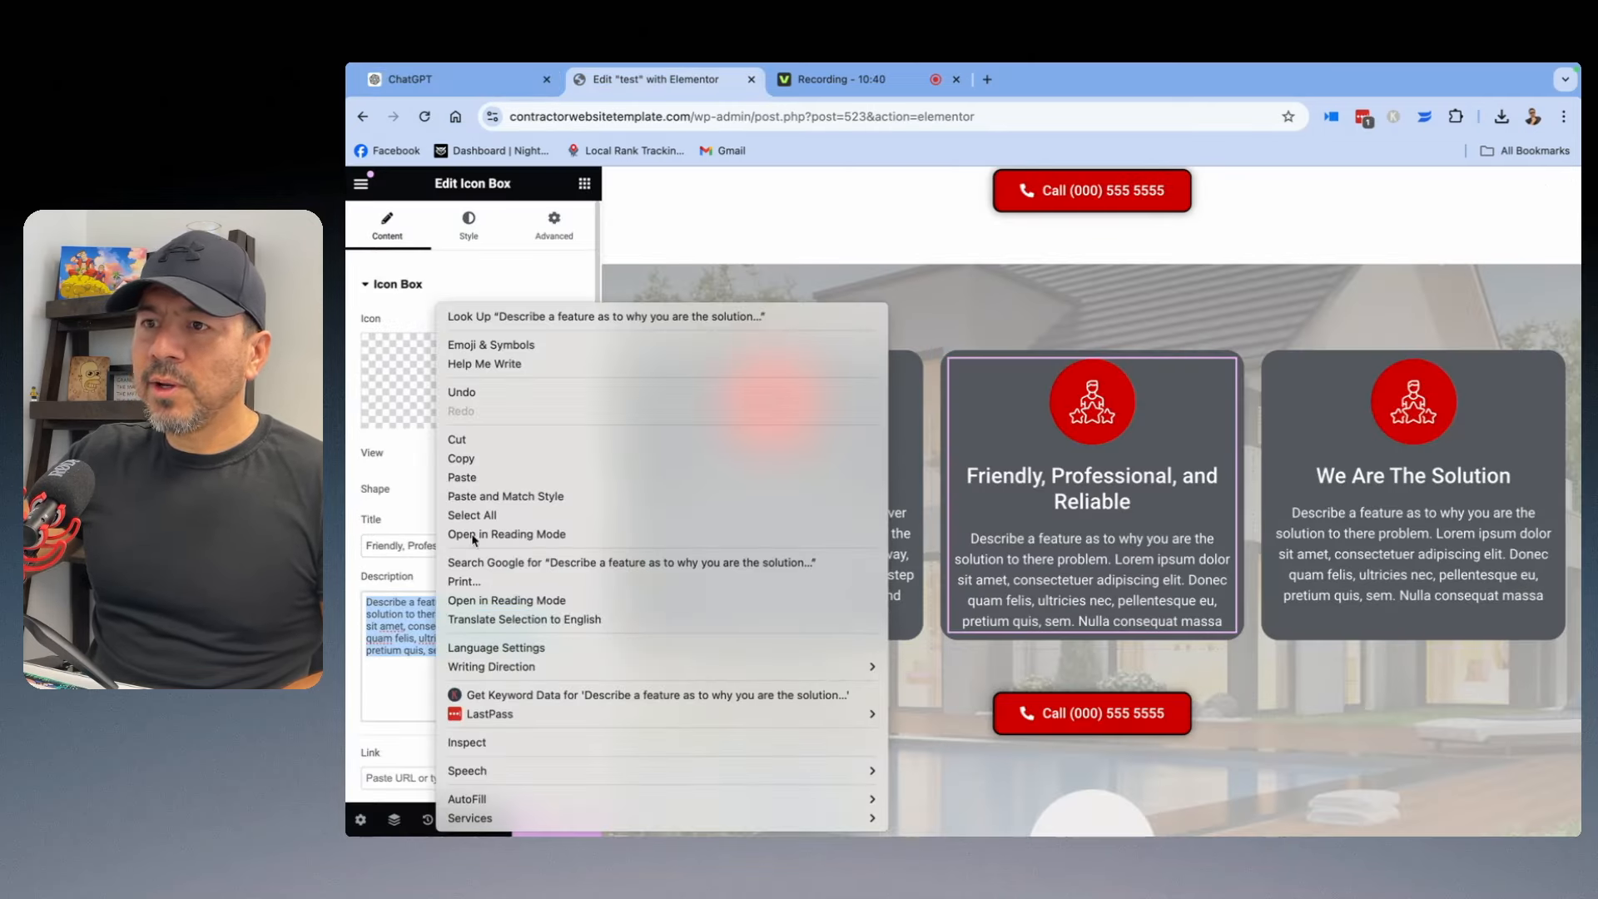
pyautogui.click(466, 480)
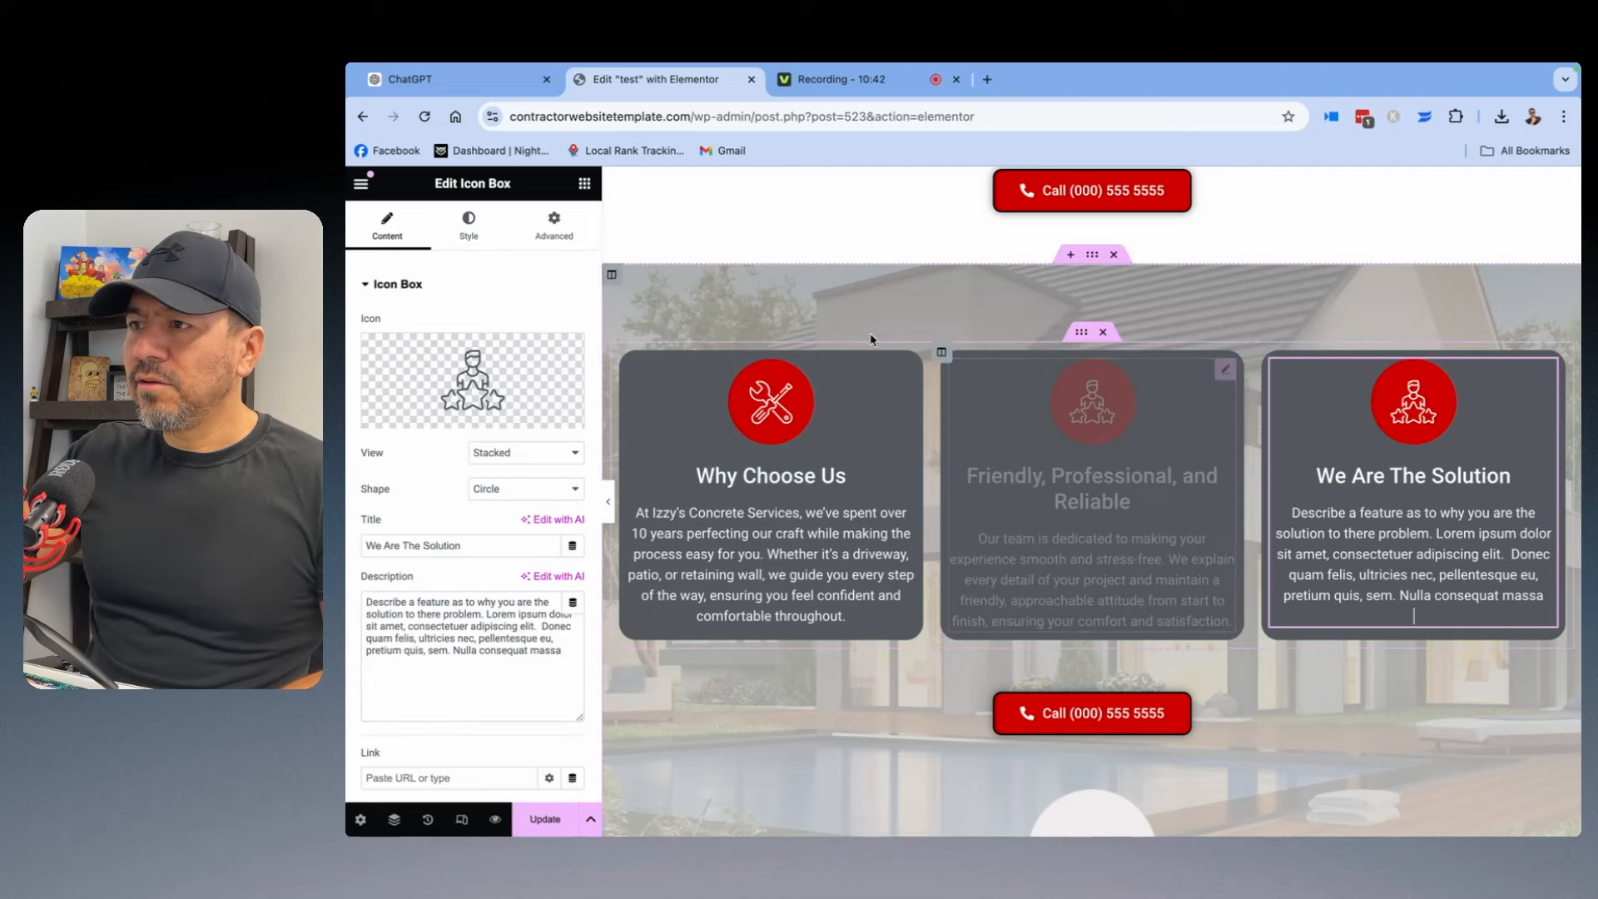
# Copy ChatGPT's third condensed heading and retitle the third icon box in Elementor "Owner-Inspected, Customer-Approved".
pyautogui.click(460, 79)
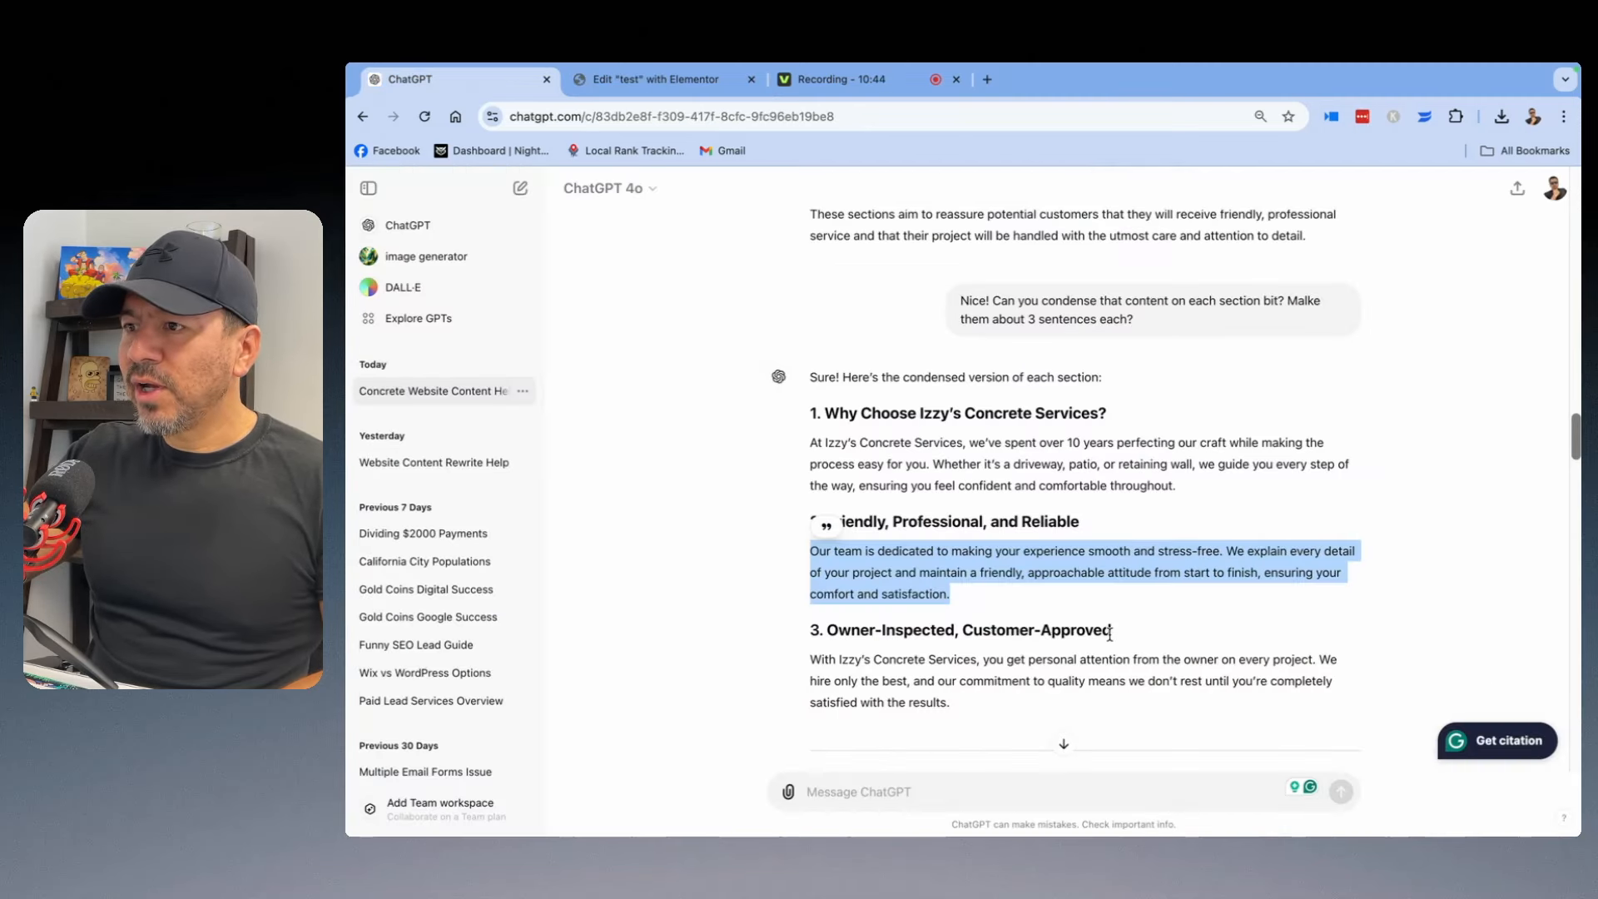
pyautogui.moveTo(1122, 640); pyautogui.dragTo(825, 633)
pyautogui.rightClick(866, 631)
pyautogui.click(879, 615)
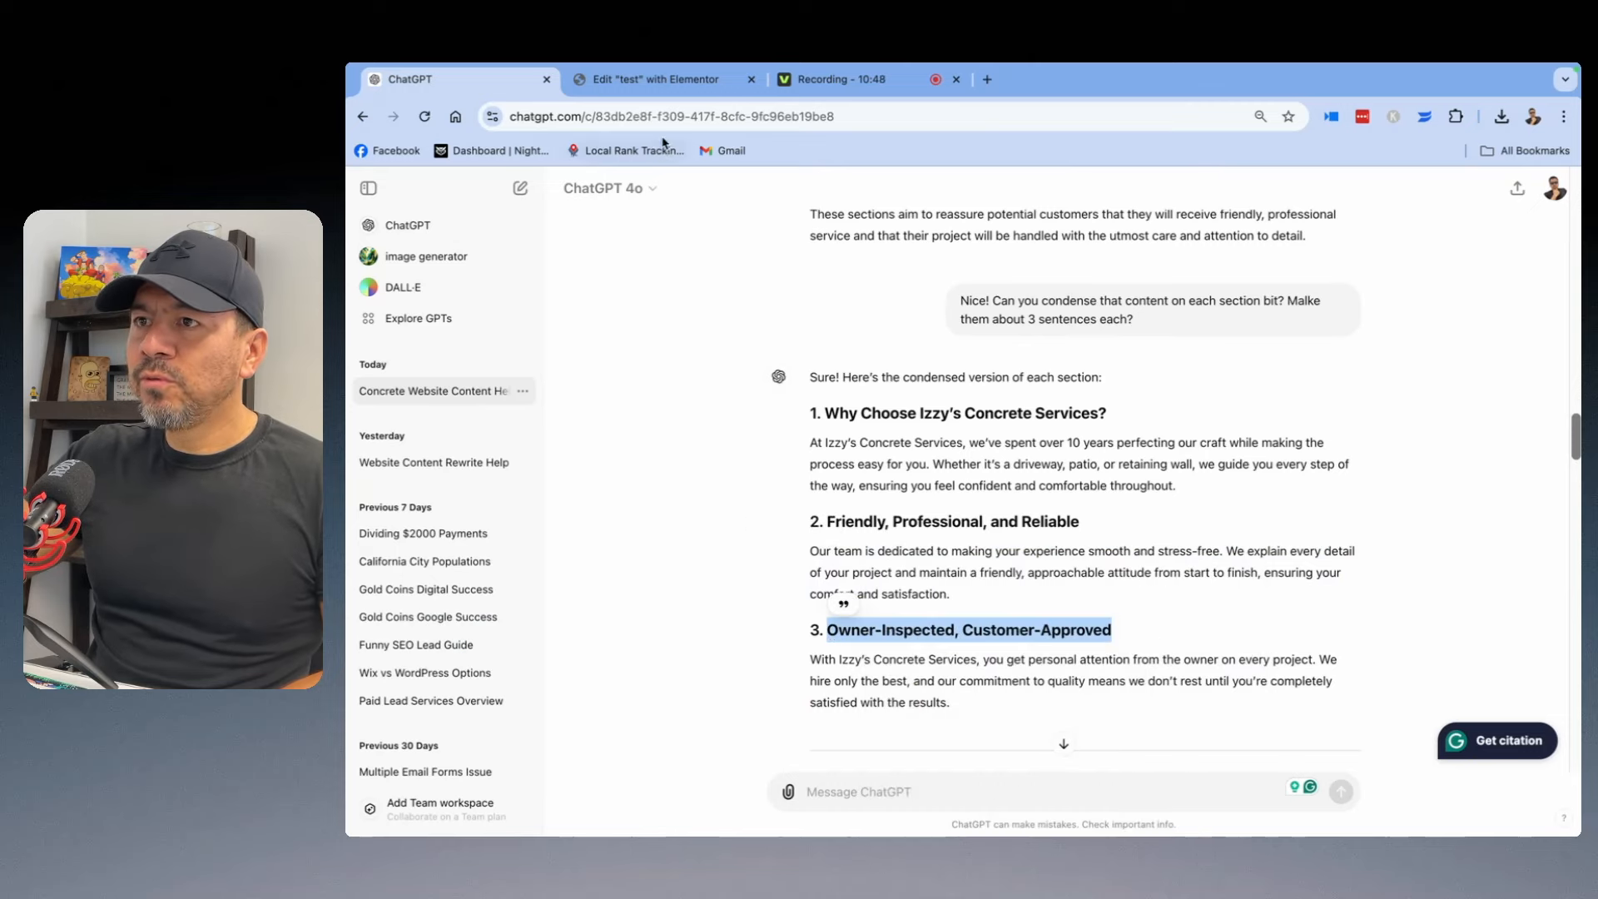
pyautogui.click(655, 79)
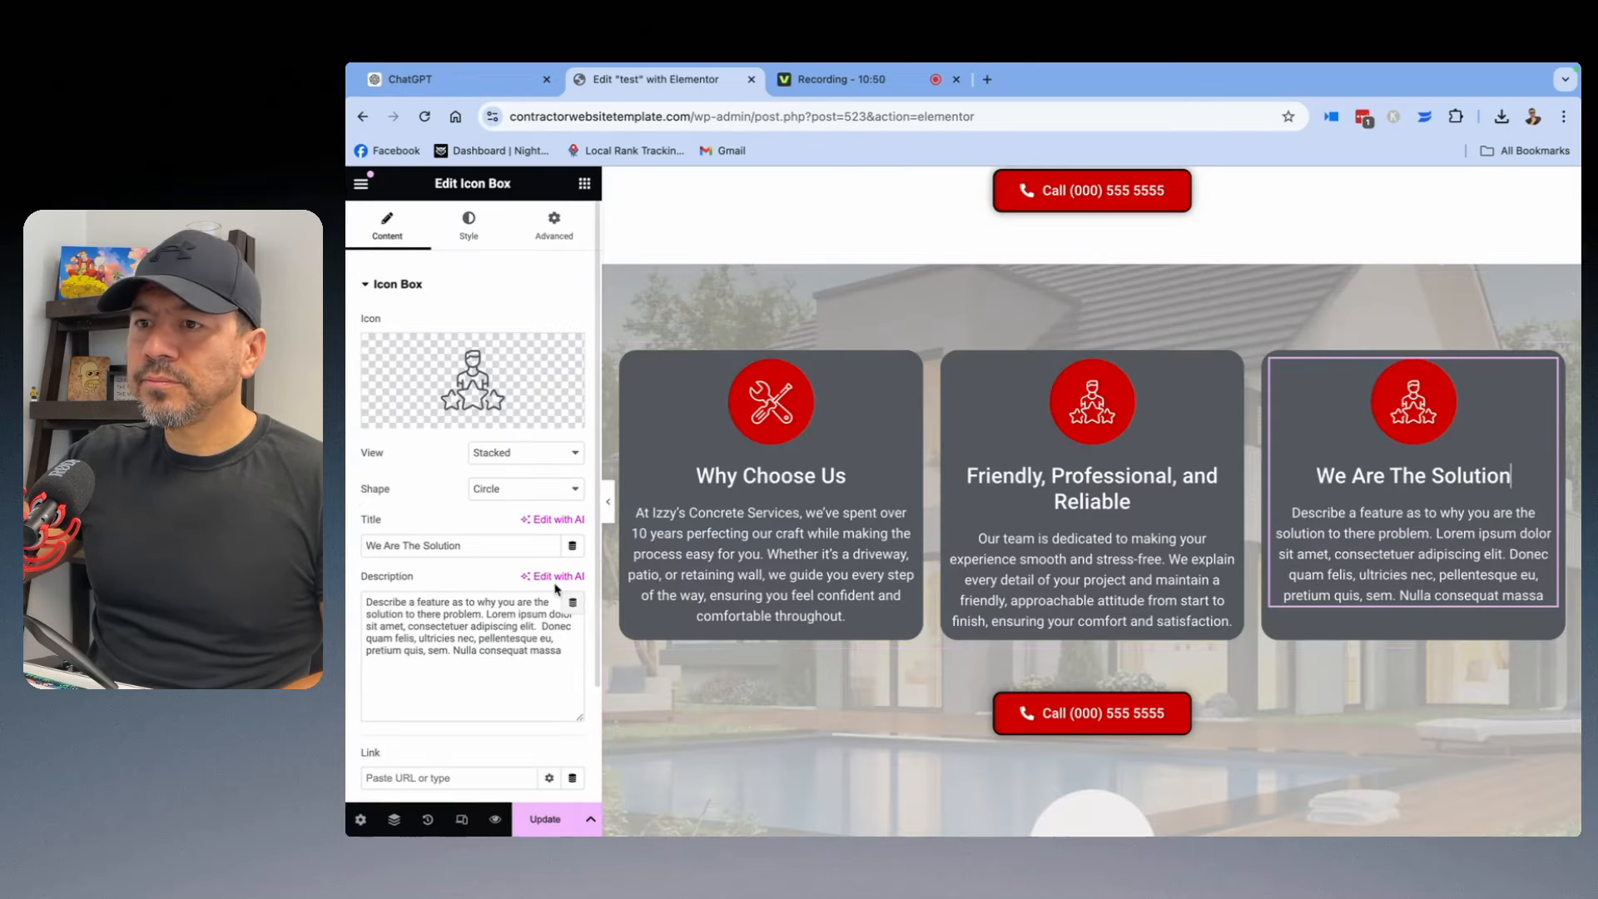
pyautogui.moveTo(464, 545); pyautogui.dragTo(366, 541)
pyautogui.rightClick(387, 545)
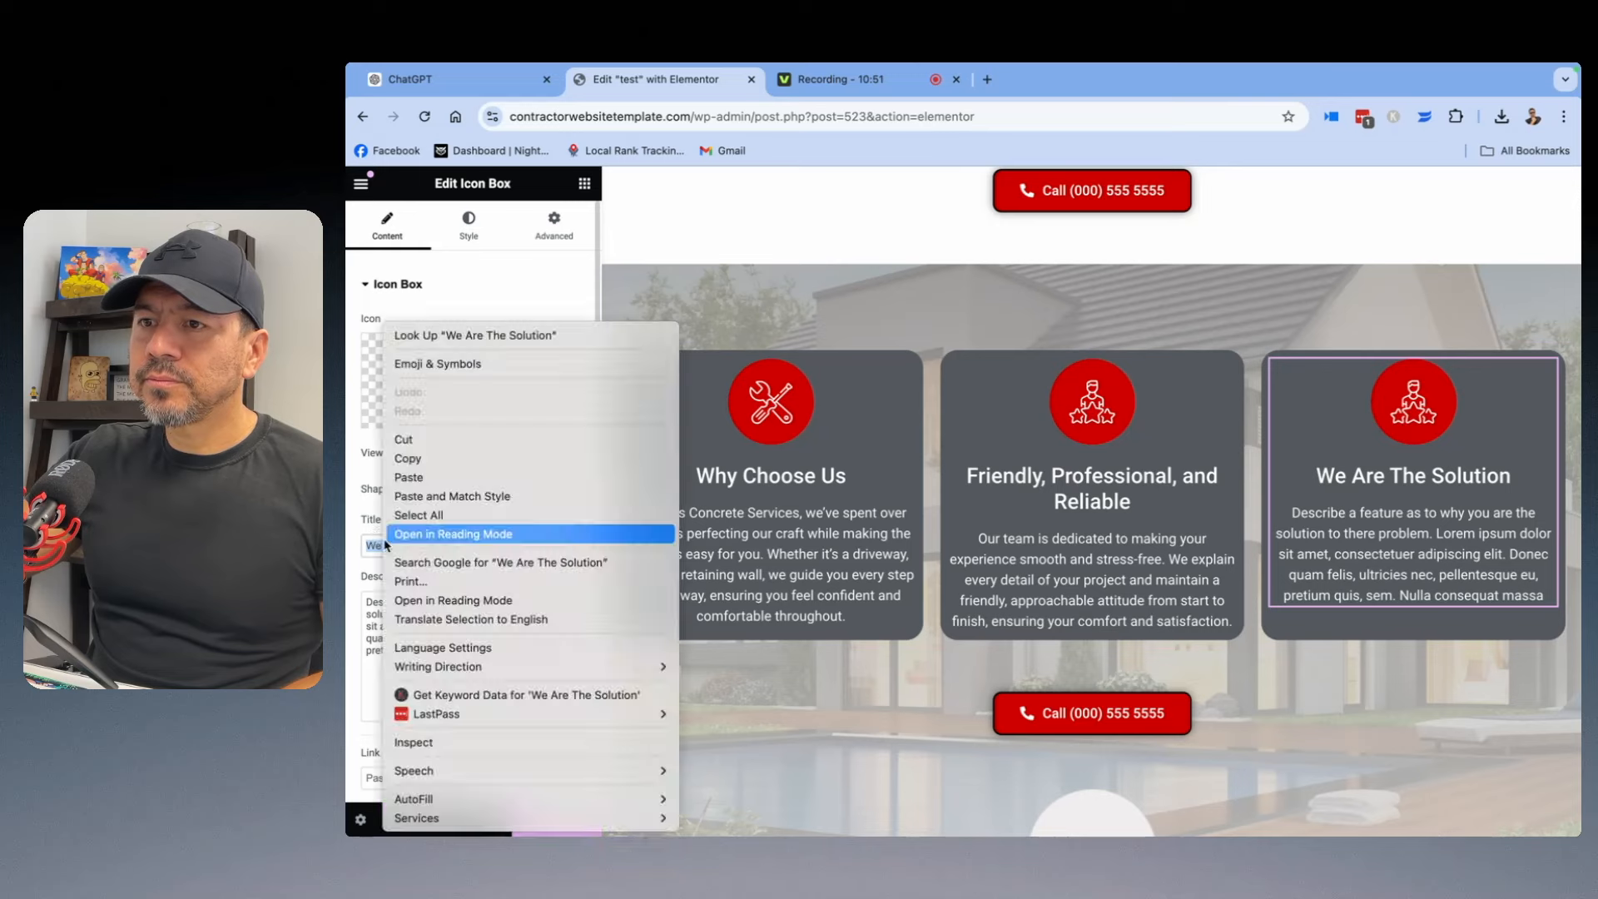
pyautogui.click(408, 477)
# Copy ChatGPT's condensed "Owner-Inspected, Customer-Approved" paragraph and return to the third icon box in Elementor.
pyautogui.click(532, 81)
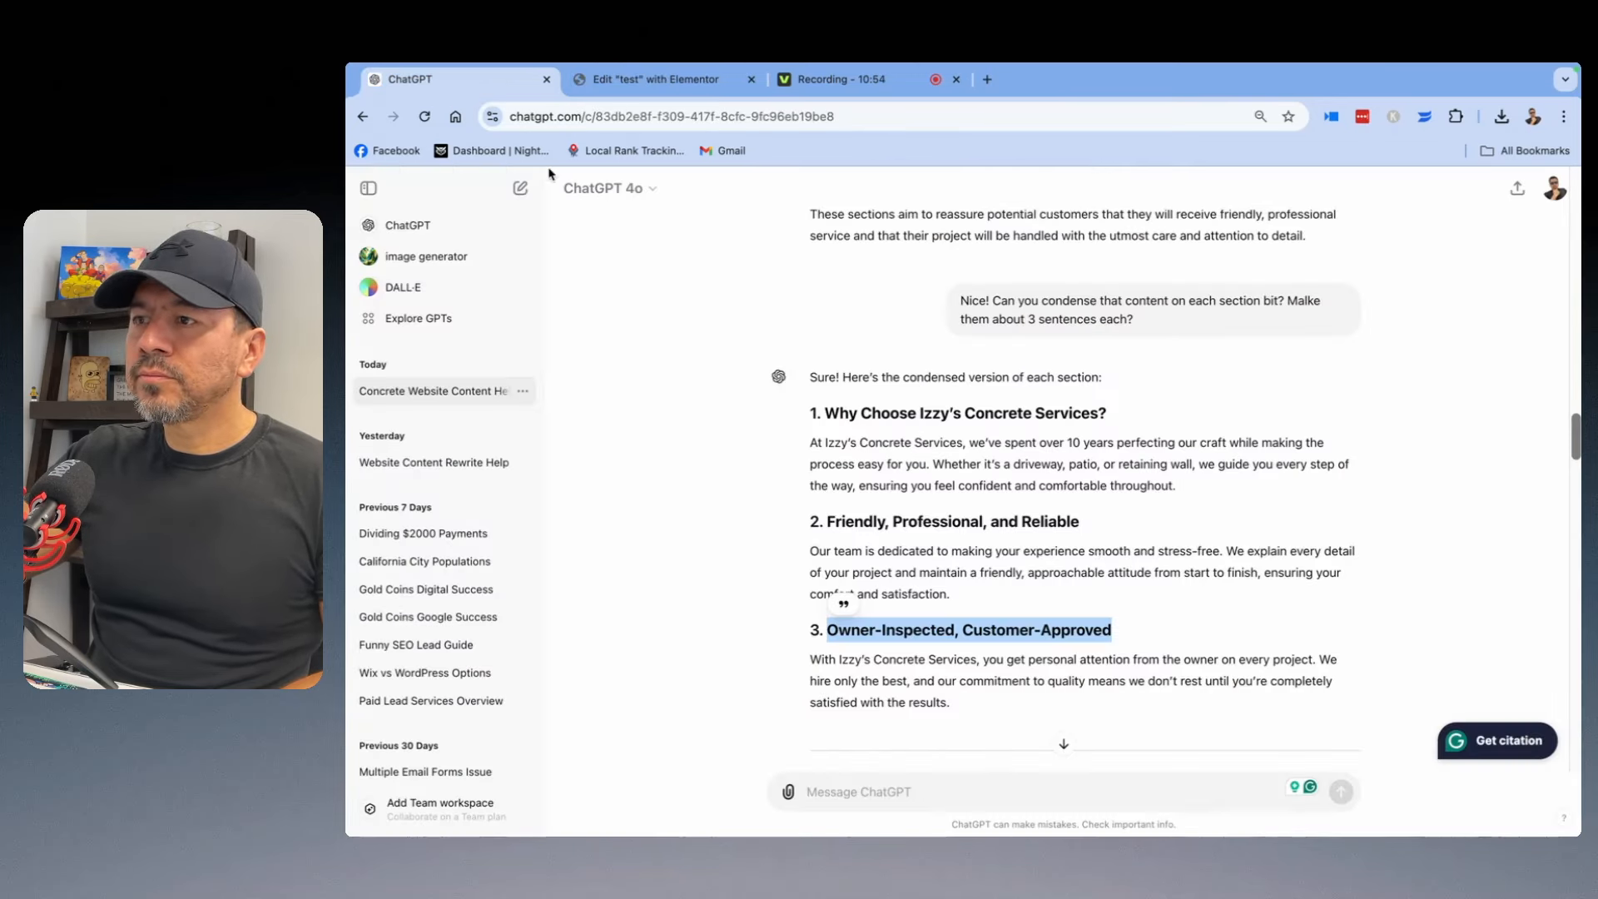
pyautogui.moveTo(962, 724); pyautogui.dragTo(820, 660)
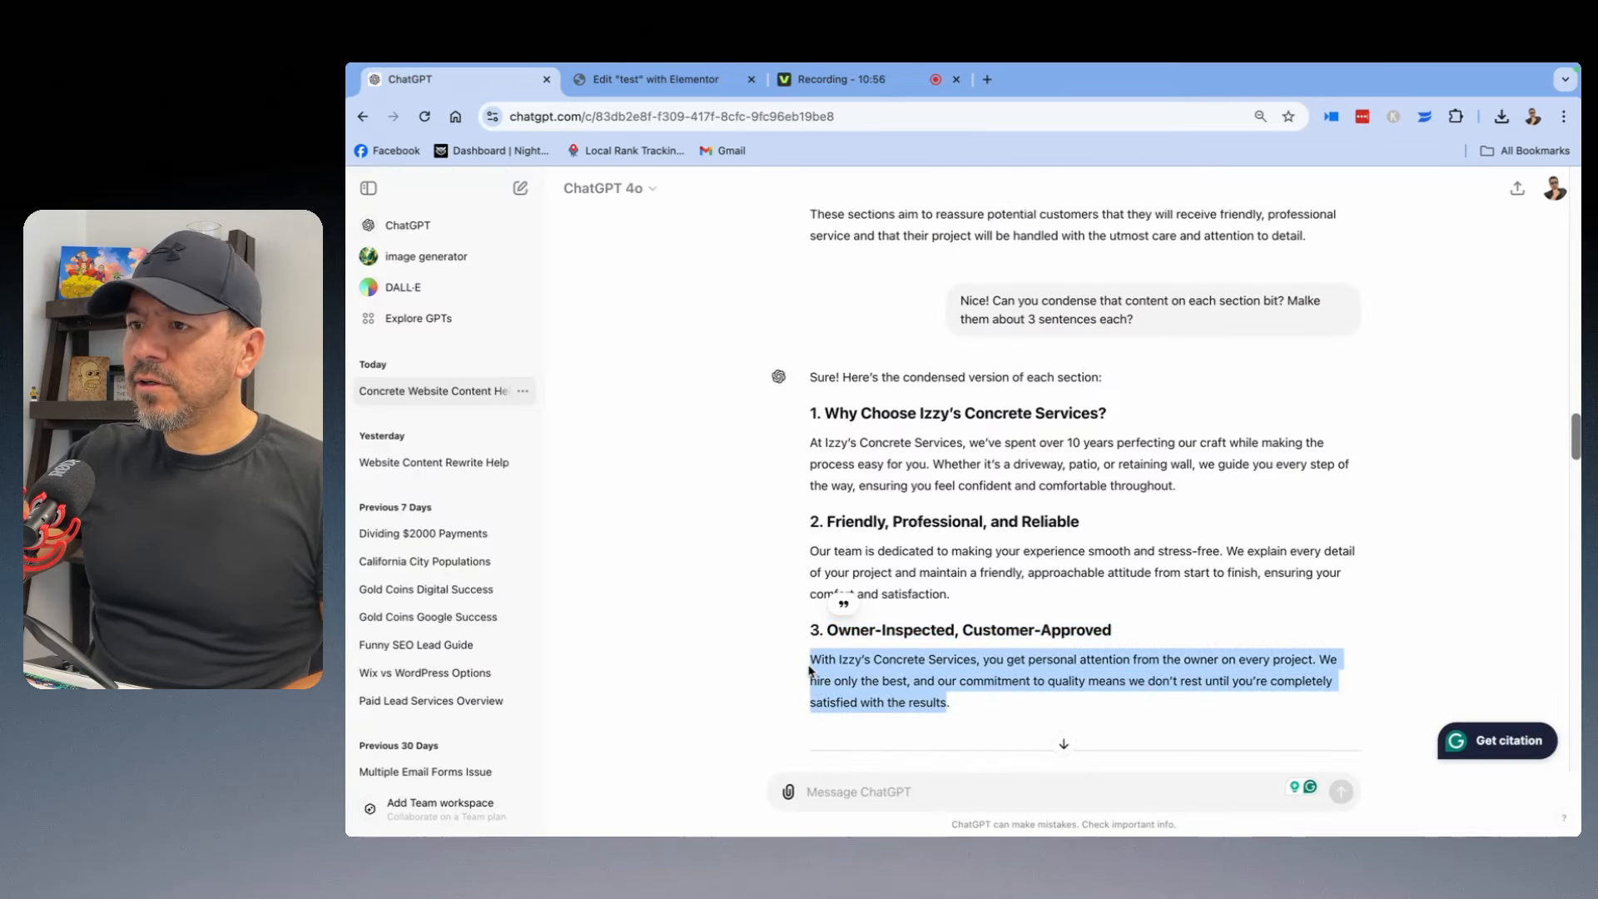
pyautogui.rightClick(832, 660)
pyautogui.click(860, 610)
pyautogui.click(657, 79)
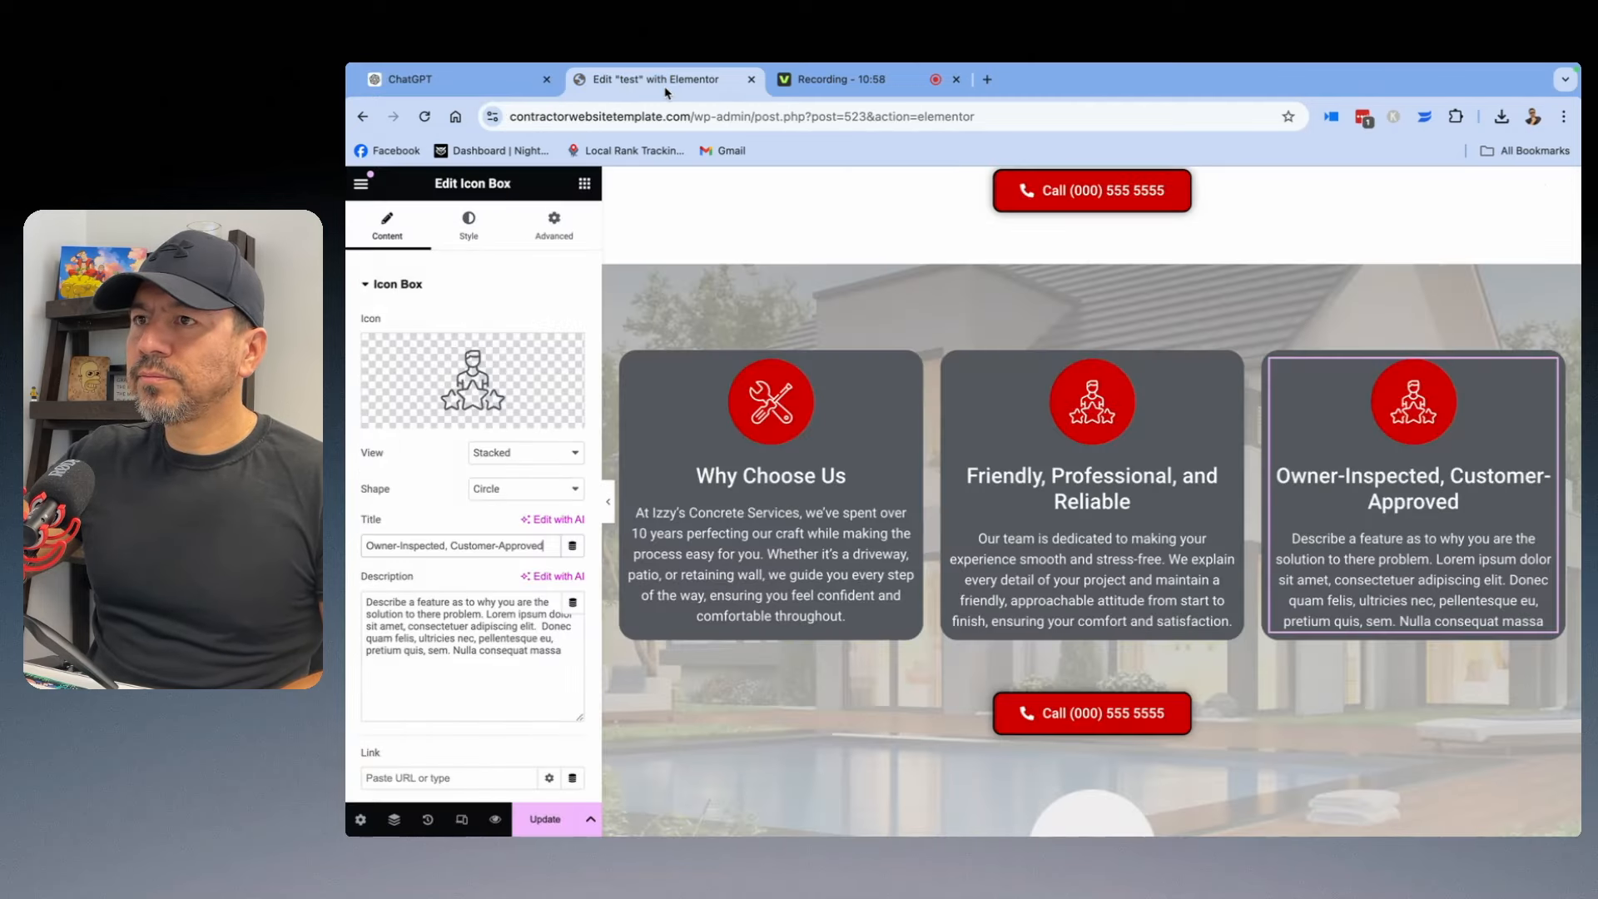
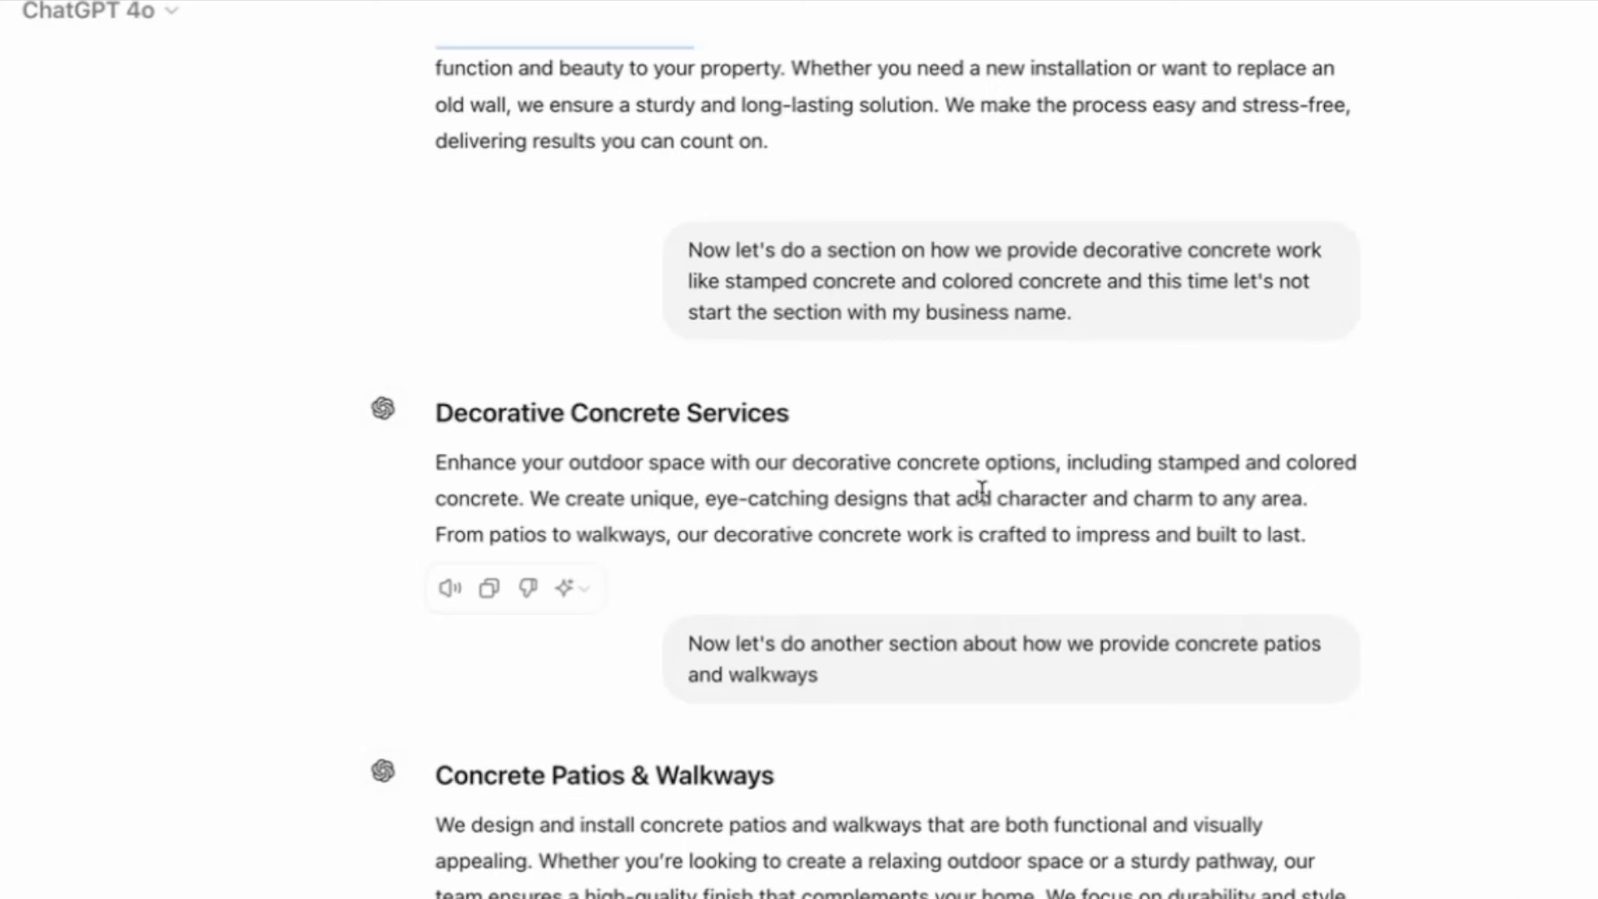
# Select ChatGPT's "Decorative Concrete Services" paragraph for the decorative concrete service card.
pyautogui.moveTo(1311, 545); pyautogui.dragTo(456, 458)
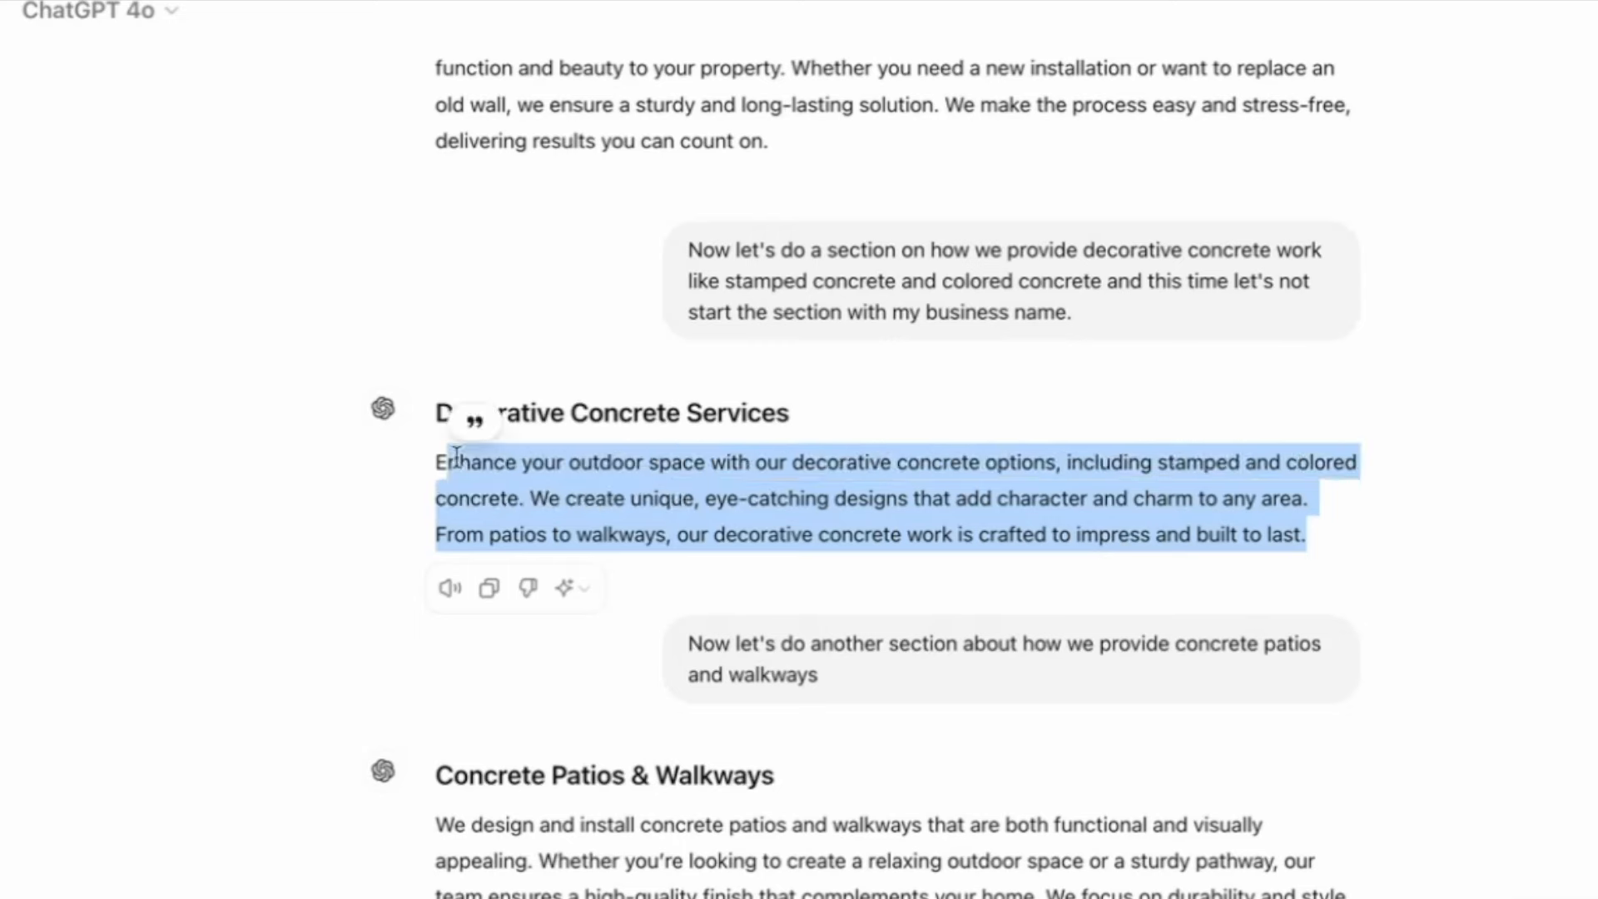
pyautogui.scroll(-1, 982, 512)
pyautogui.scroll(-5, 978, 522)
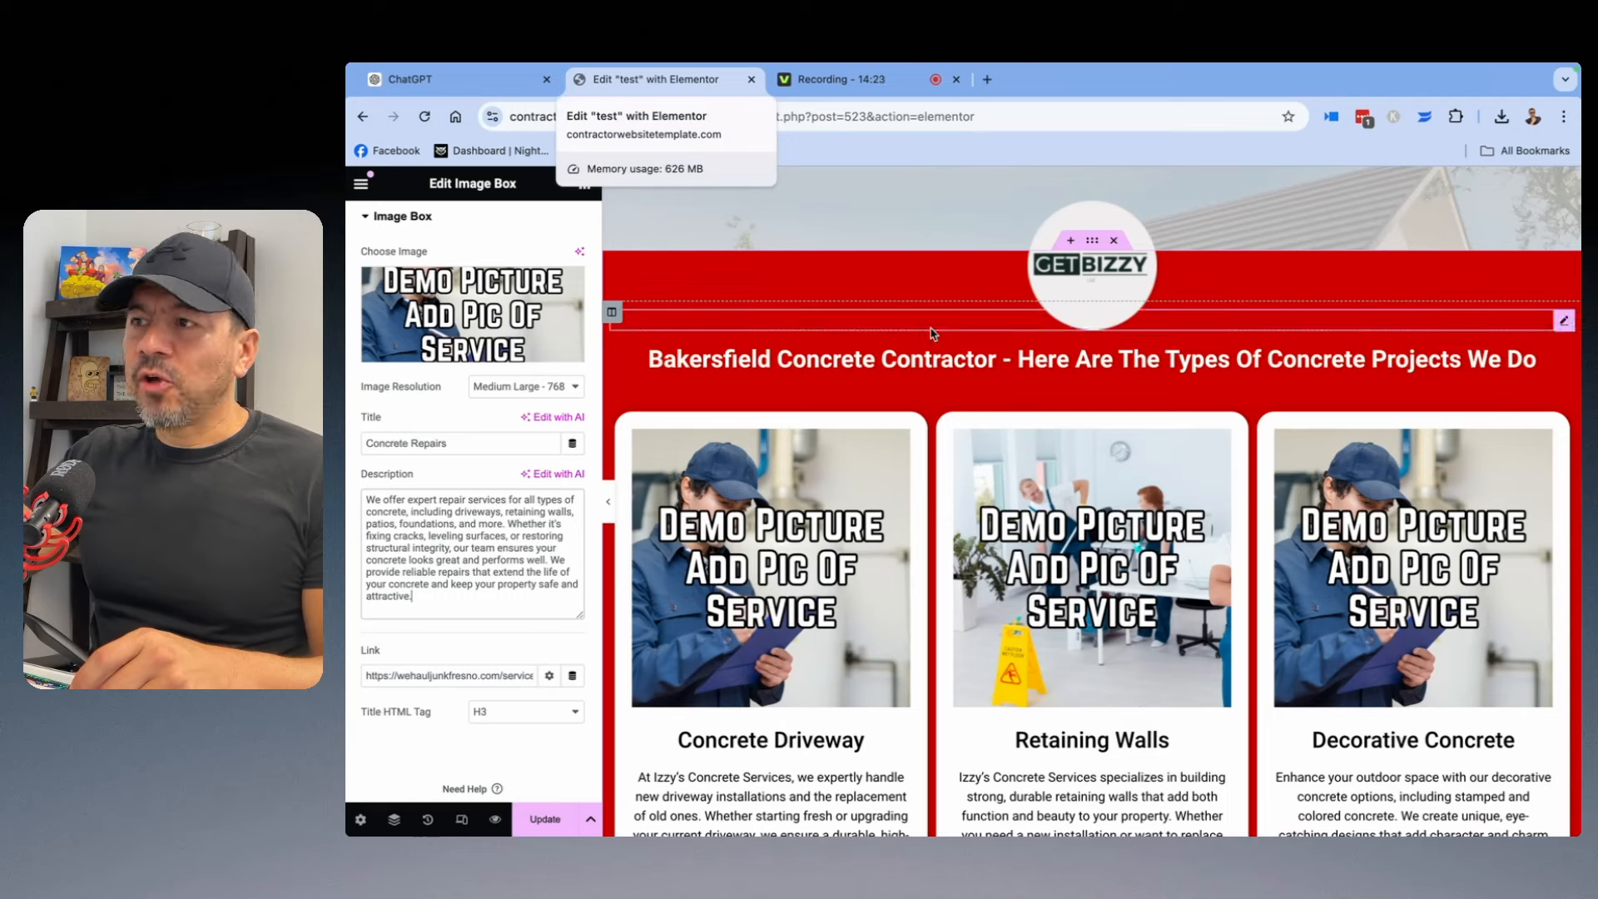
# Review the Bakersfield concrete services heading and the six service cards in Elementor, down to the end of the section.
pyautogui.scroll(-1, 987, 318)
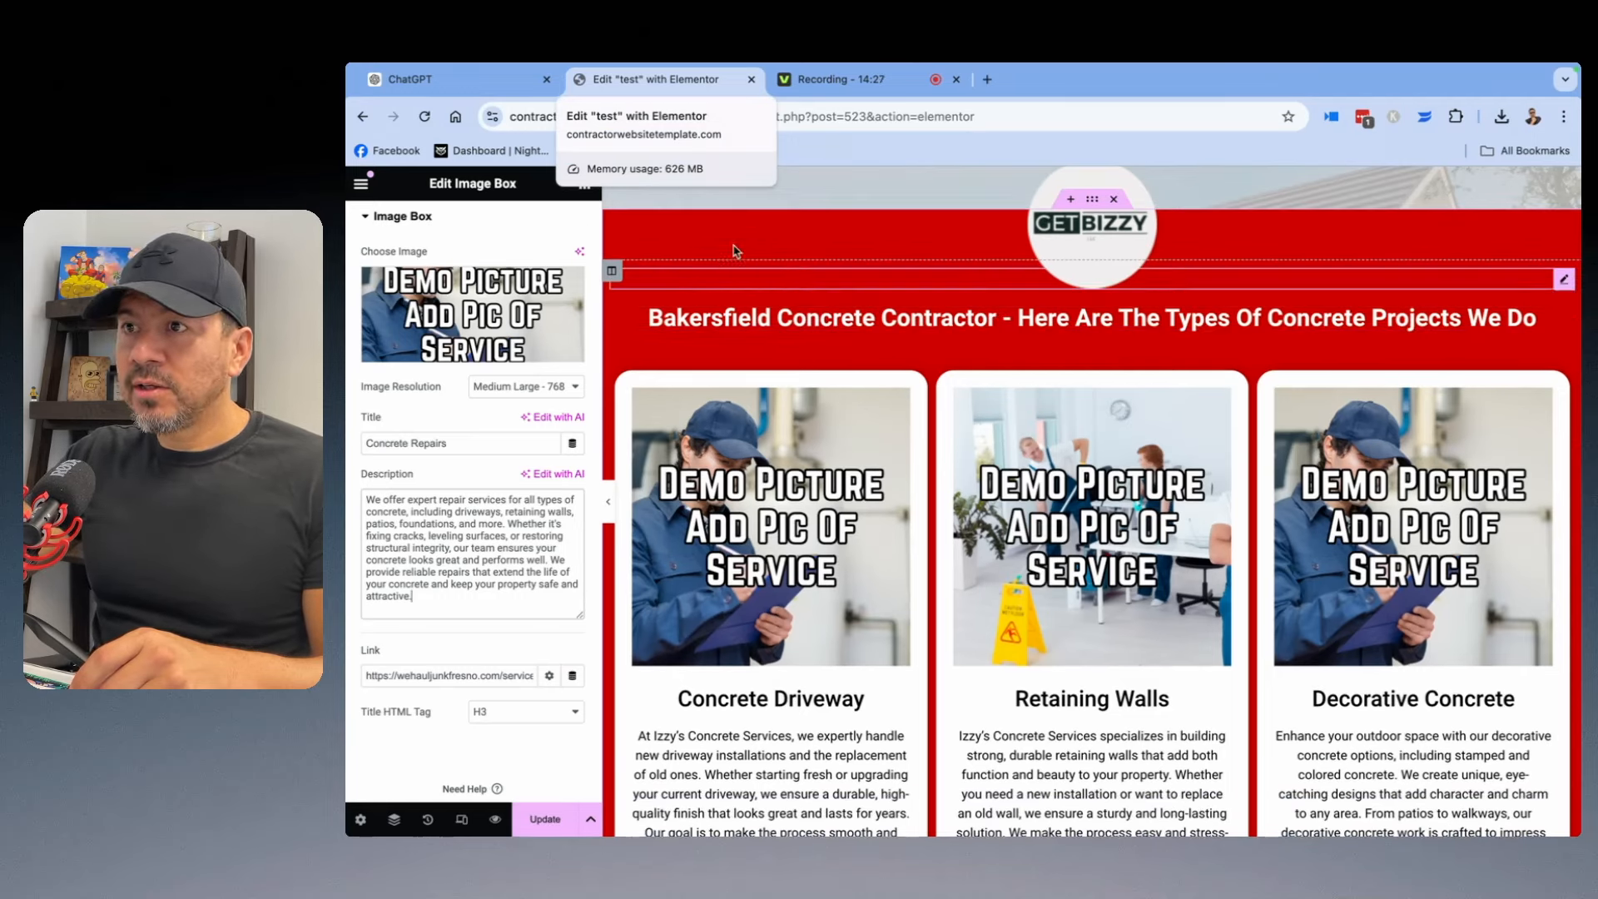
pyautogui.click(695, 263)
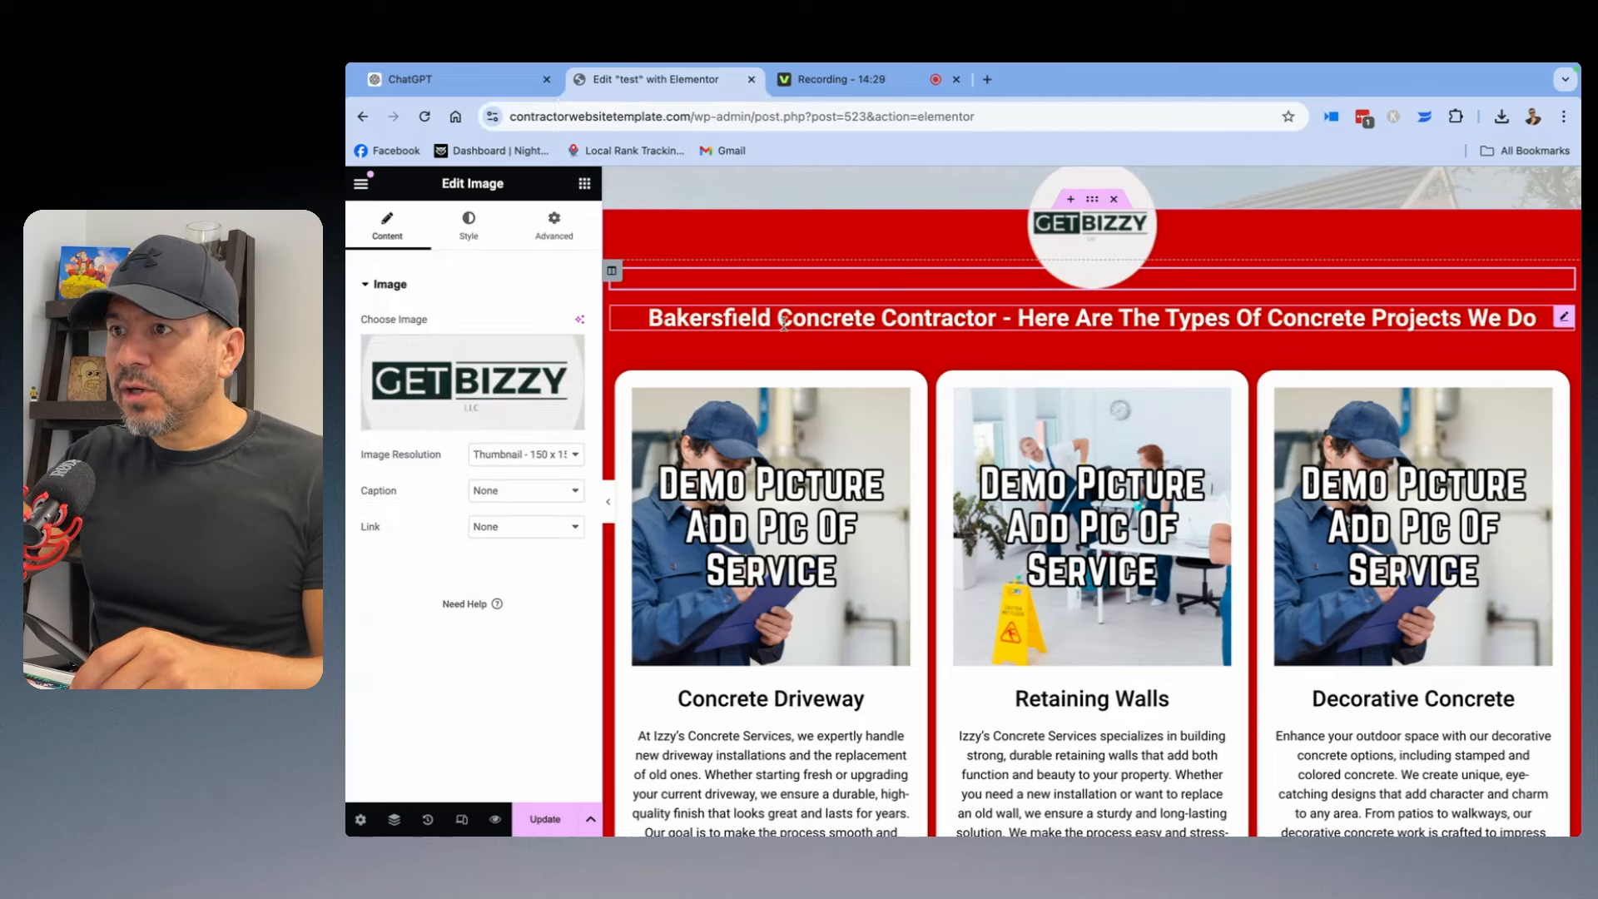
pyautogui.click(683, 315)
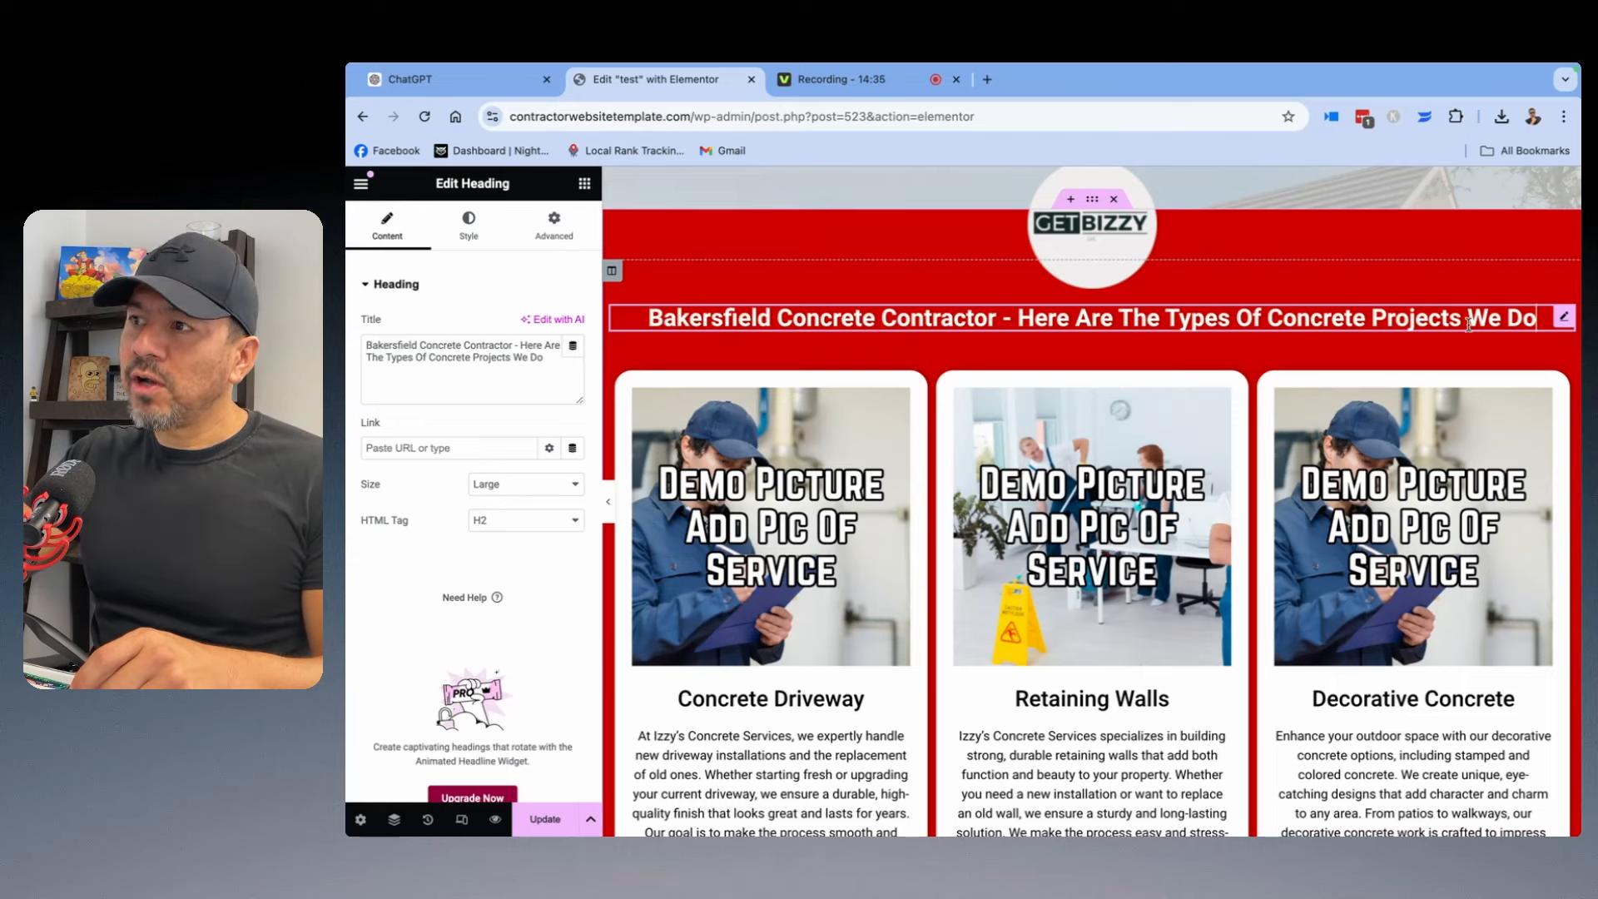
pyautogui.scroll(-5, 820, 494)
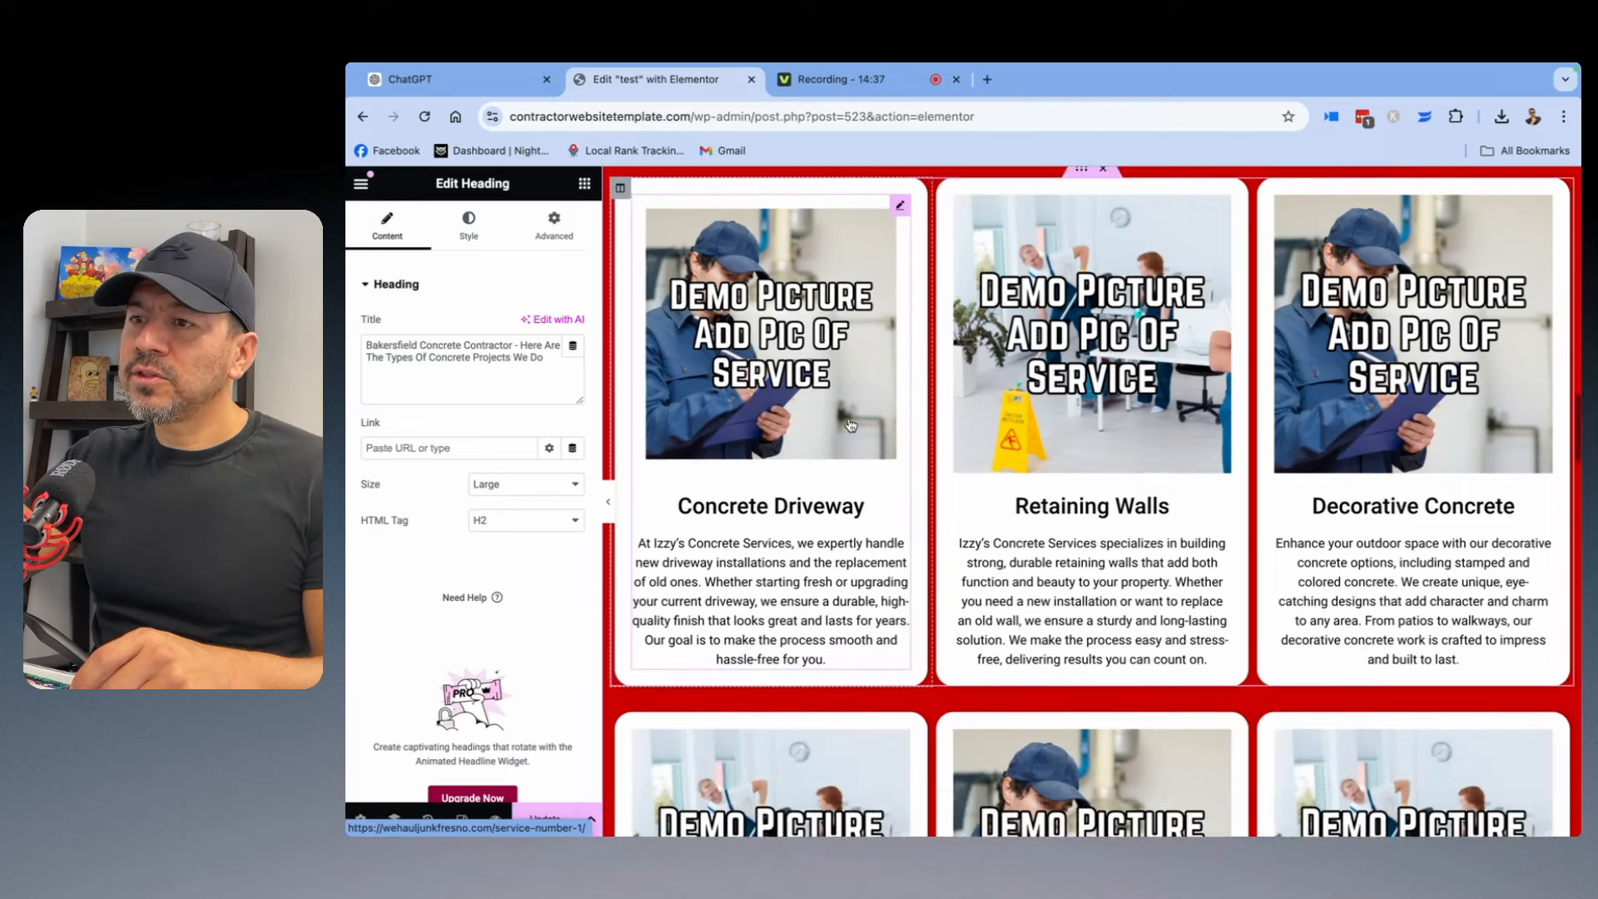
pyautogui.scroll(-5, 872, 534)
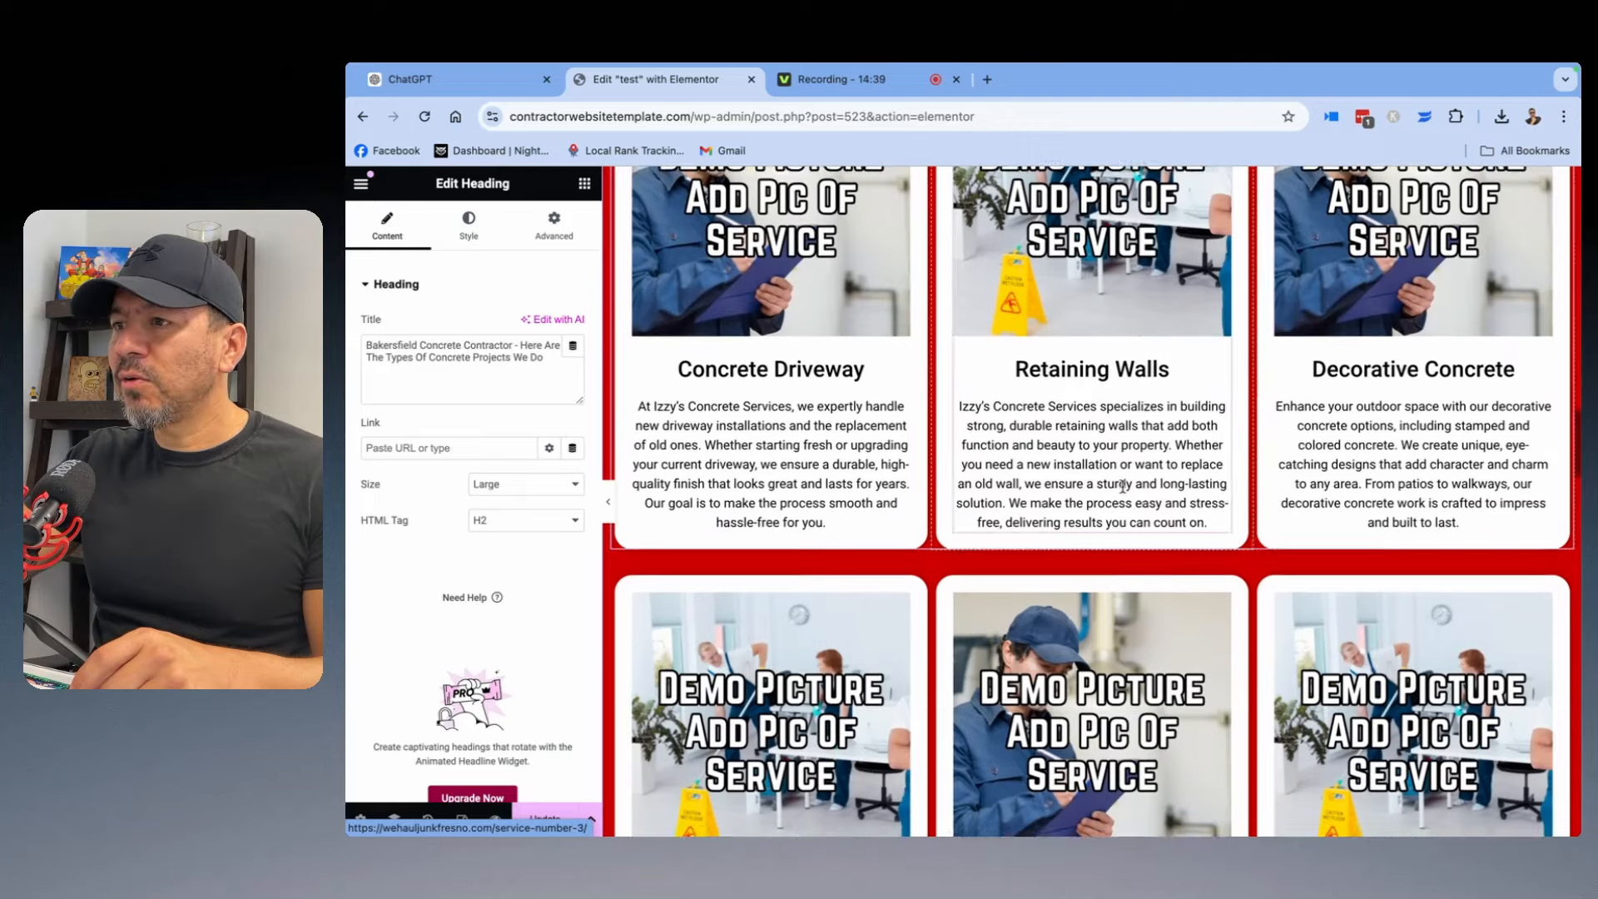
pyautogui.scroll(-4, 871, 534)
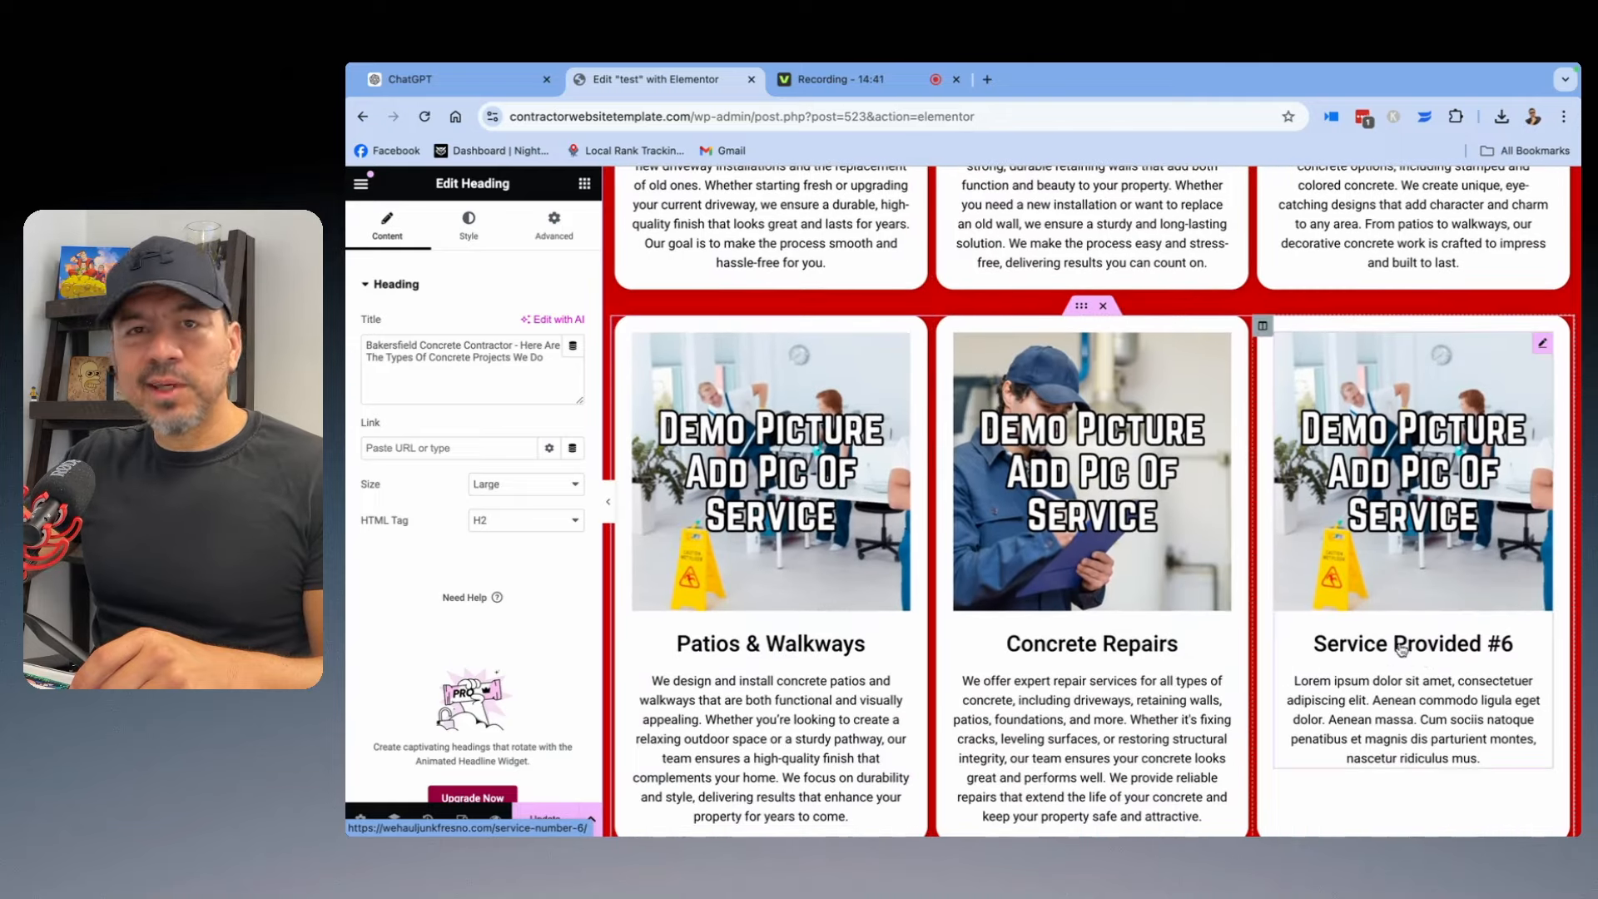
pyautogui.scroll(-1, 1082, 587)
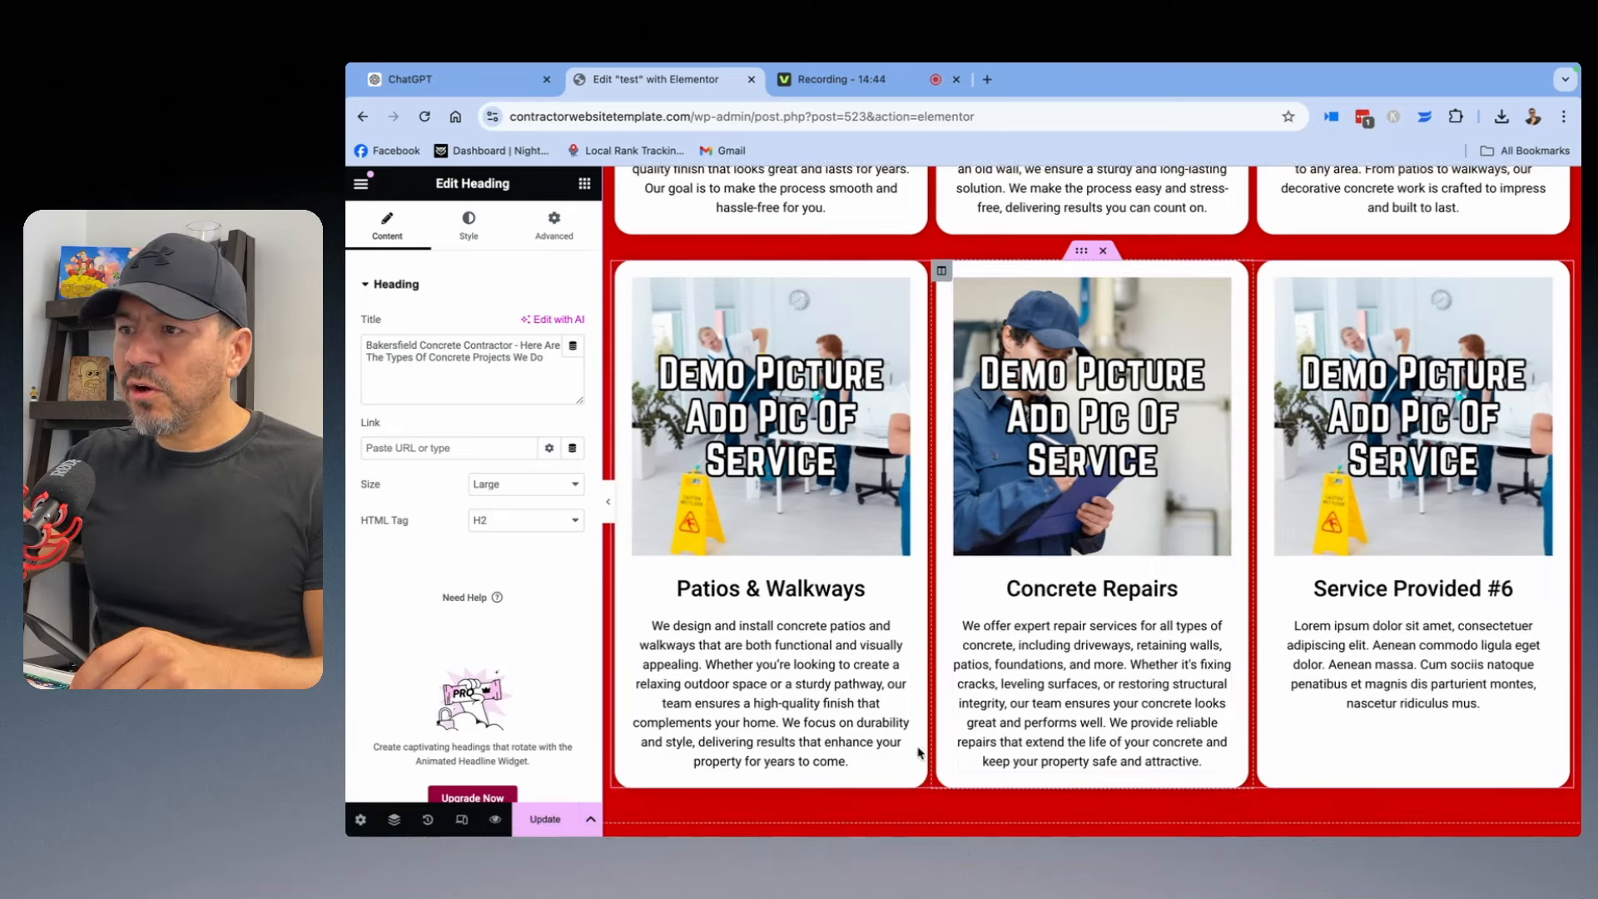
pyautogui.scroll(2, 774, 429)
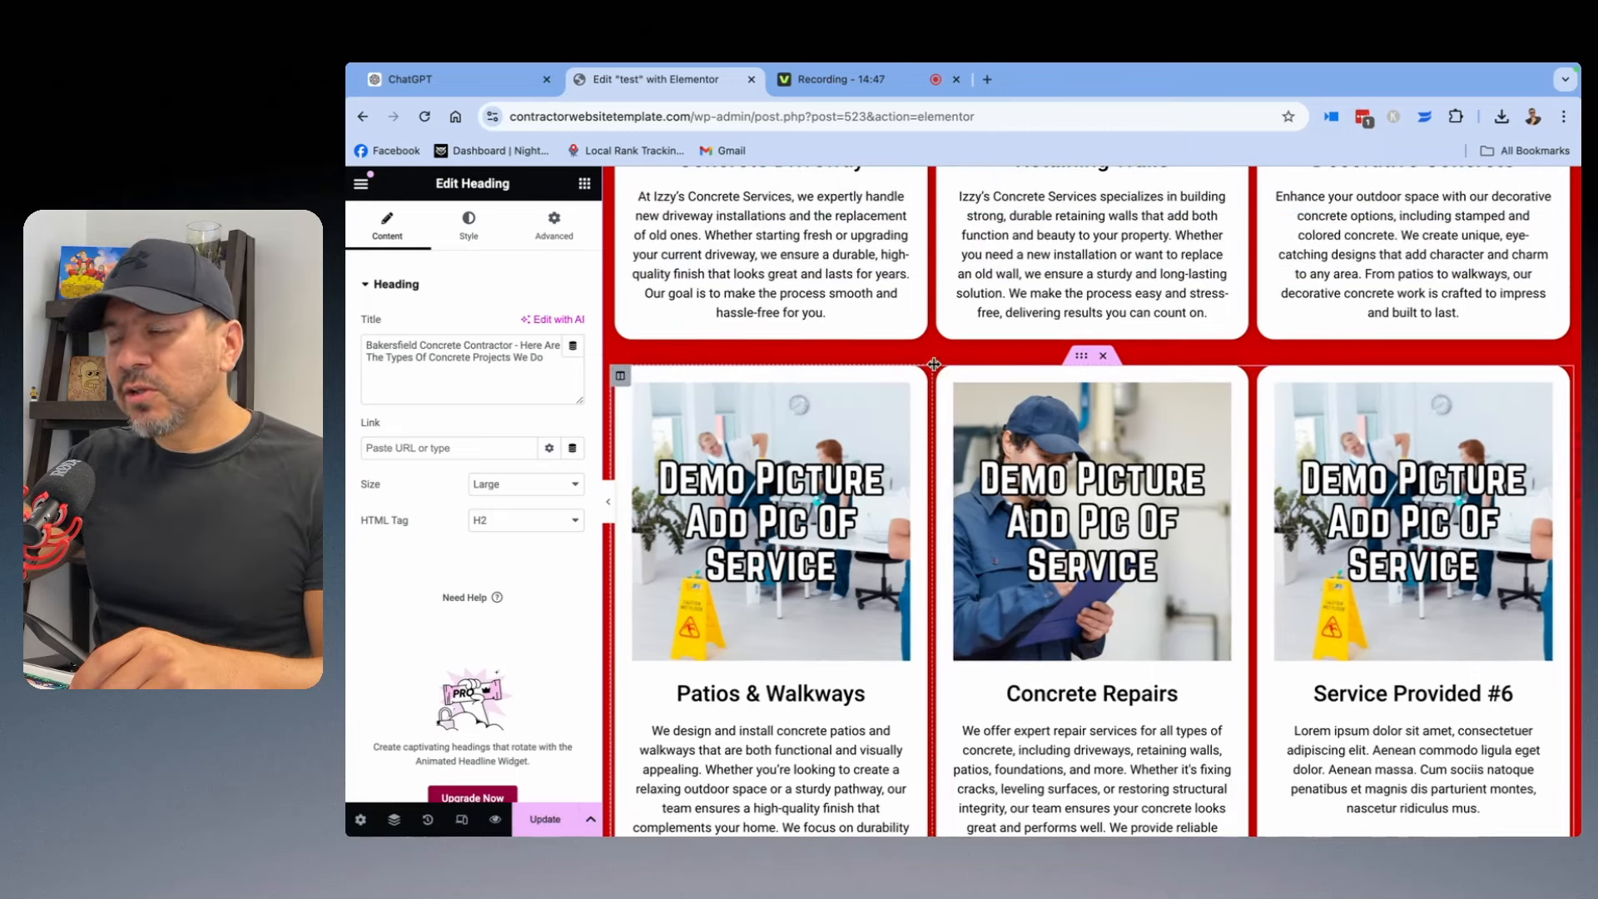
pyautogui.scroll(-3, 930, 375)
pyautogui.scroll(-8, 931, 374)
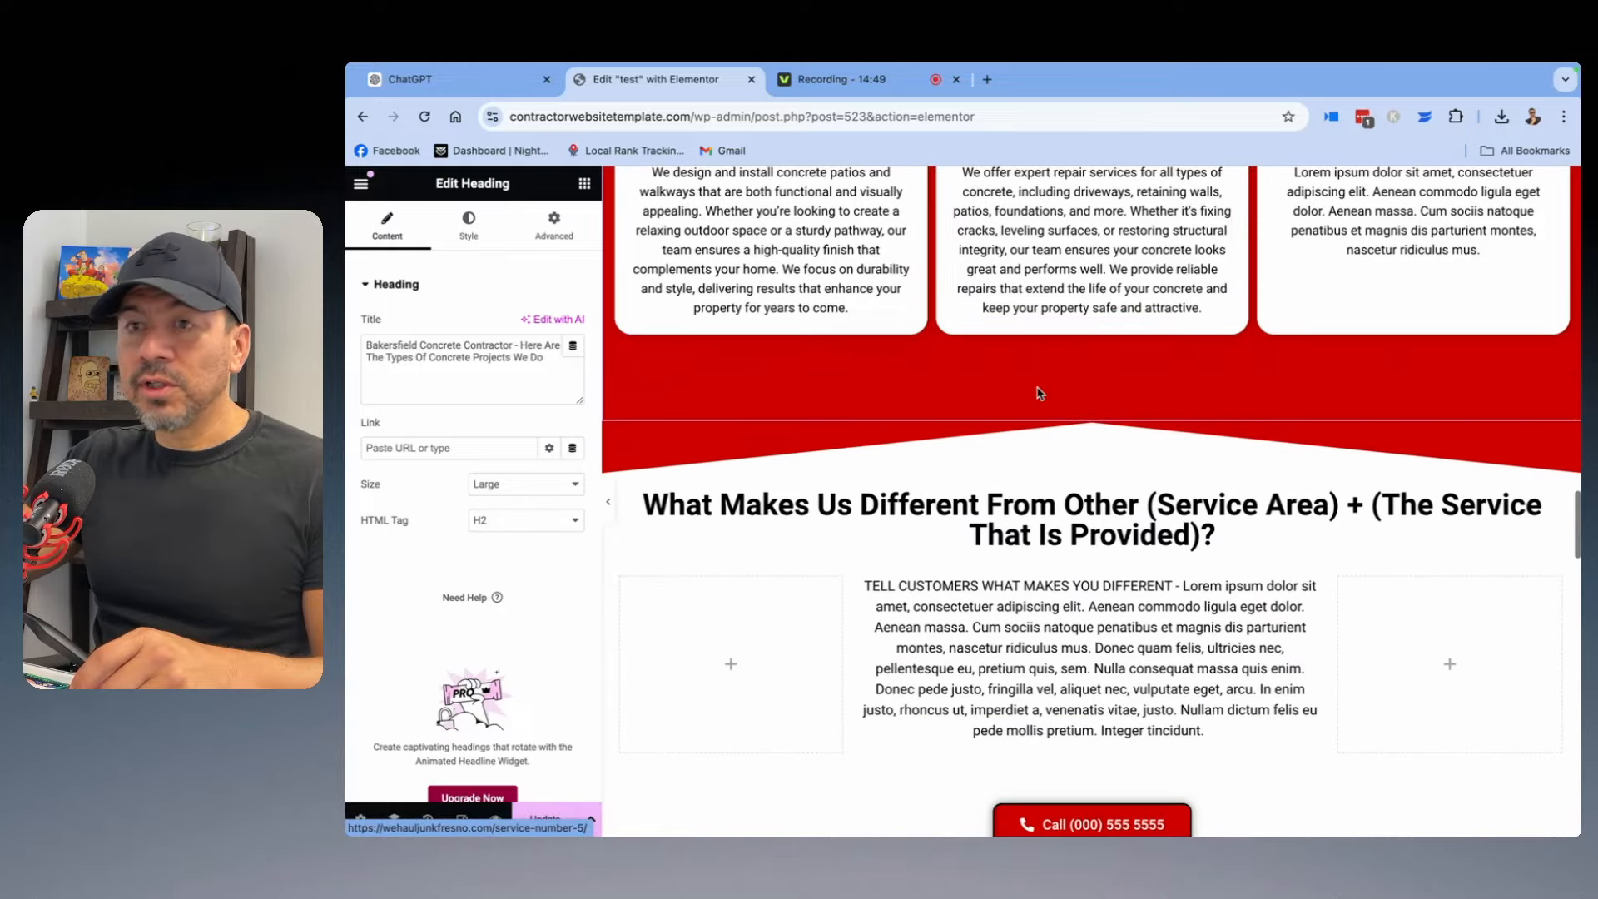
# Examine the "What Makes Us Different" heading's service area and service placeholders and the placeholder paragraph beneath it.
pyautogui.click(1158, 493)
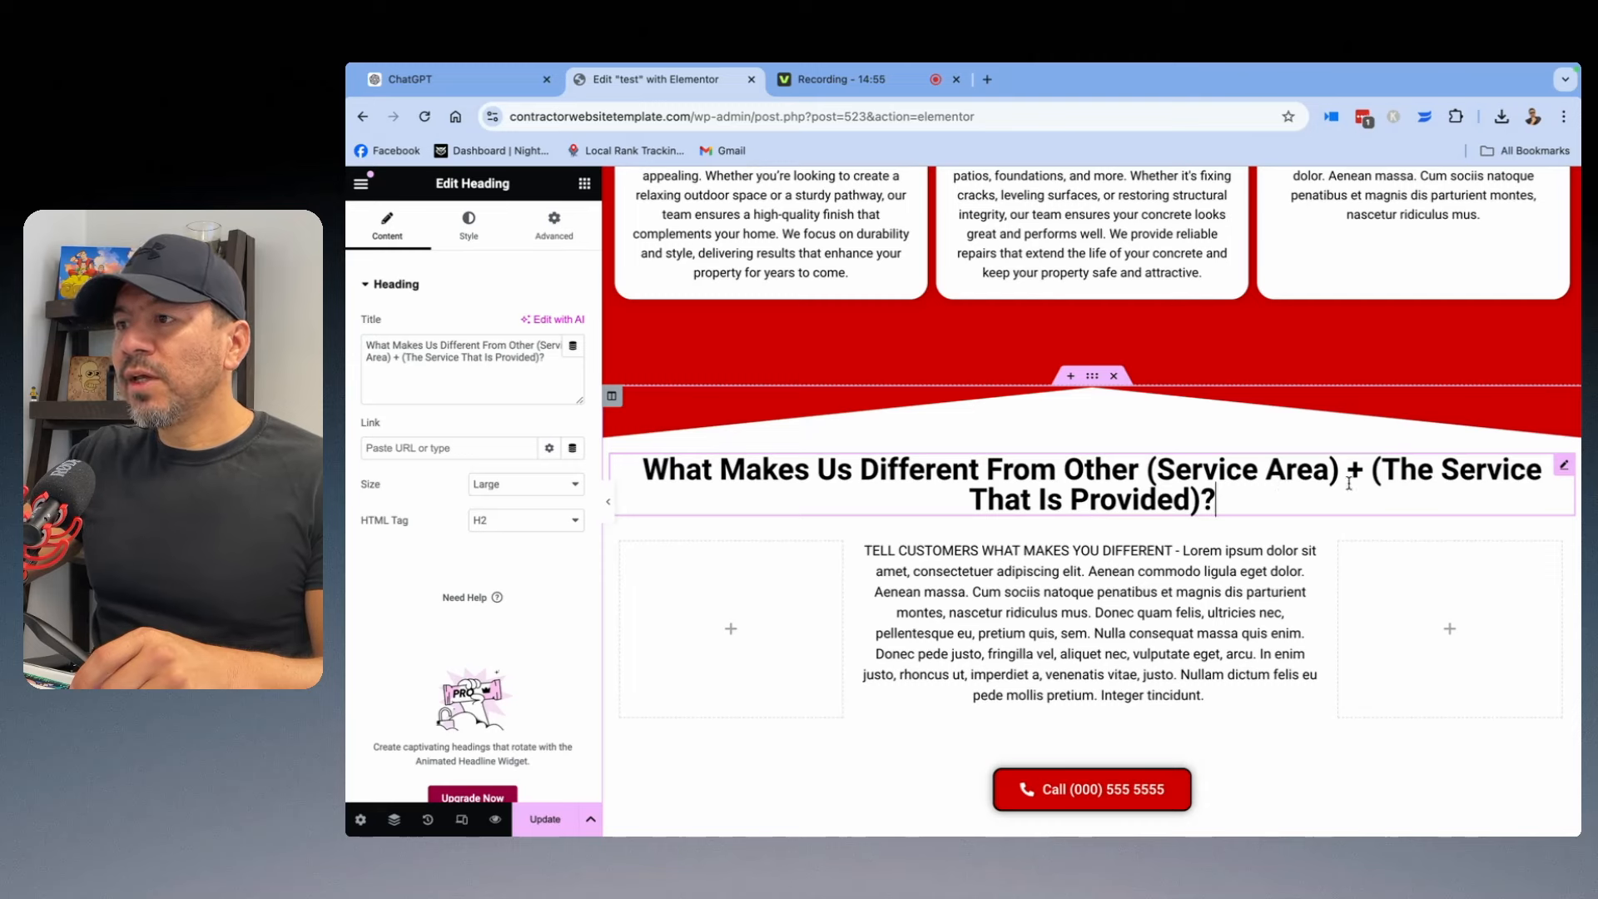
pyautogui.click(1247, 479)
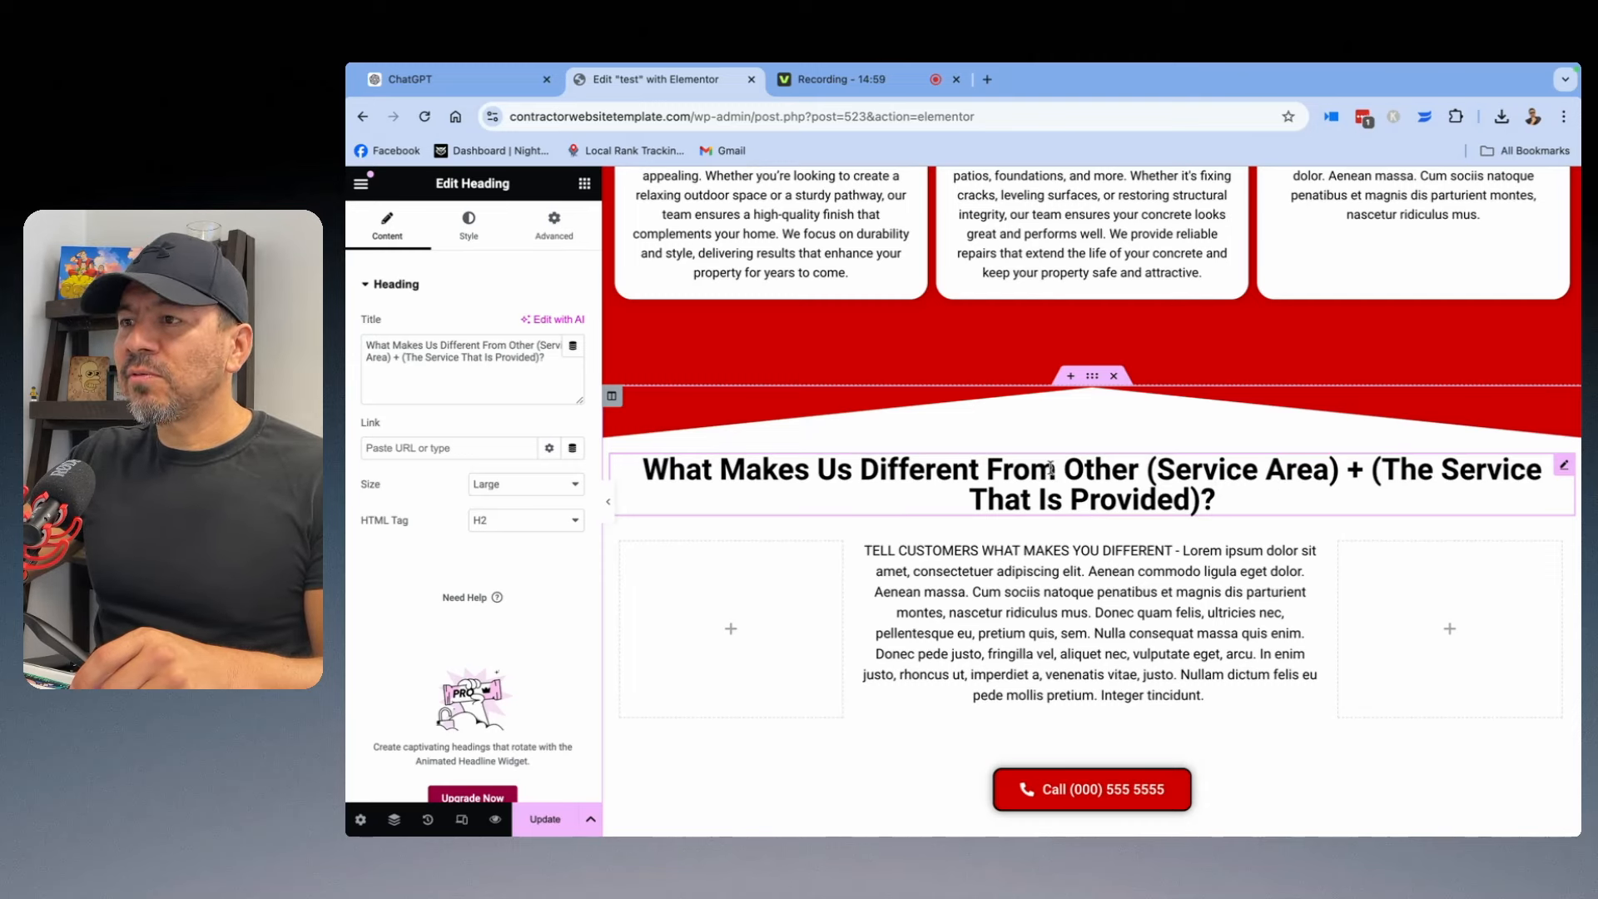
pyautogui.click(1148, 471)
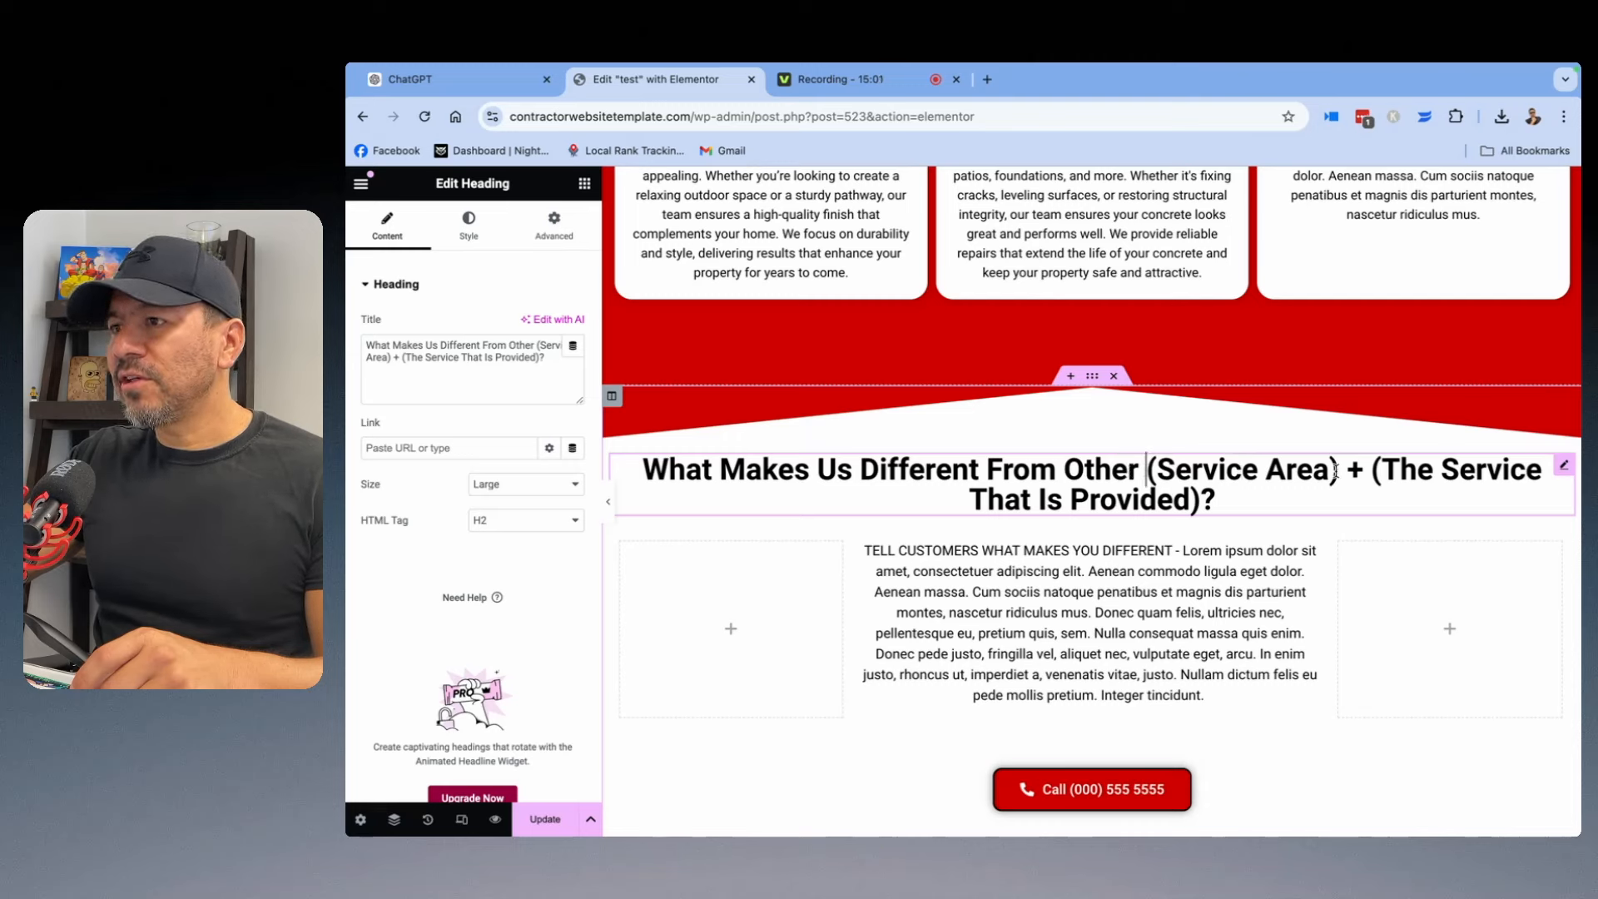
pyautogui.moveTo(1335, 471); pyautogui.dragTo(1148, 471)
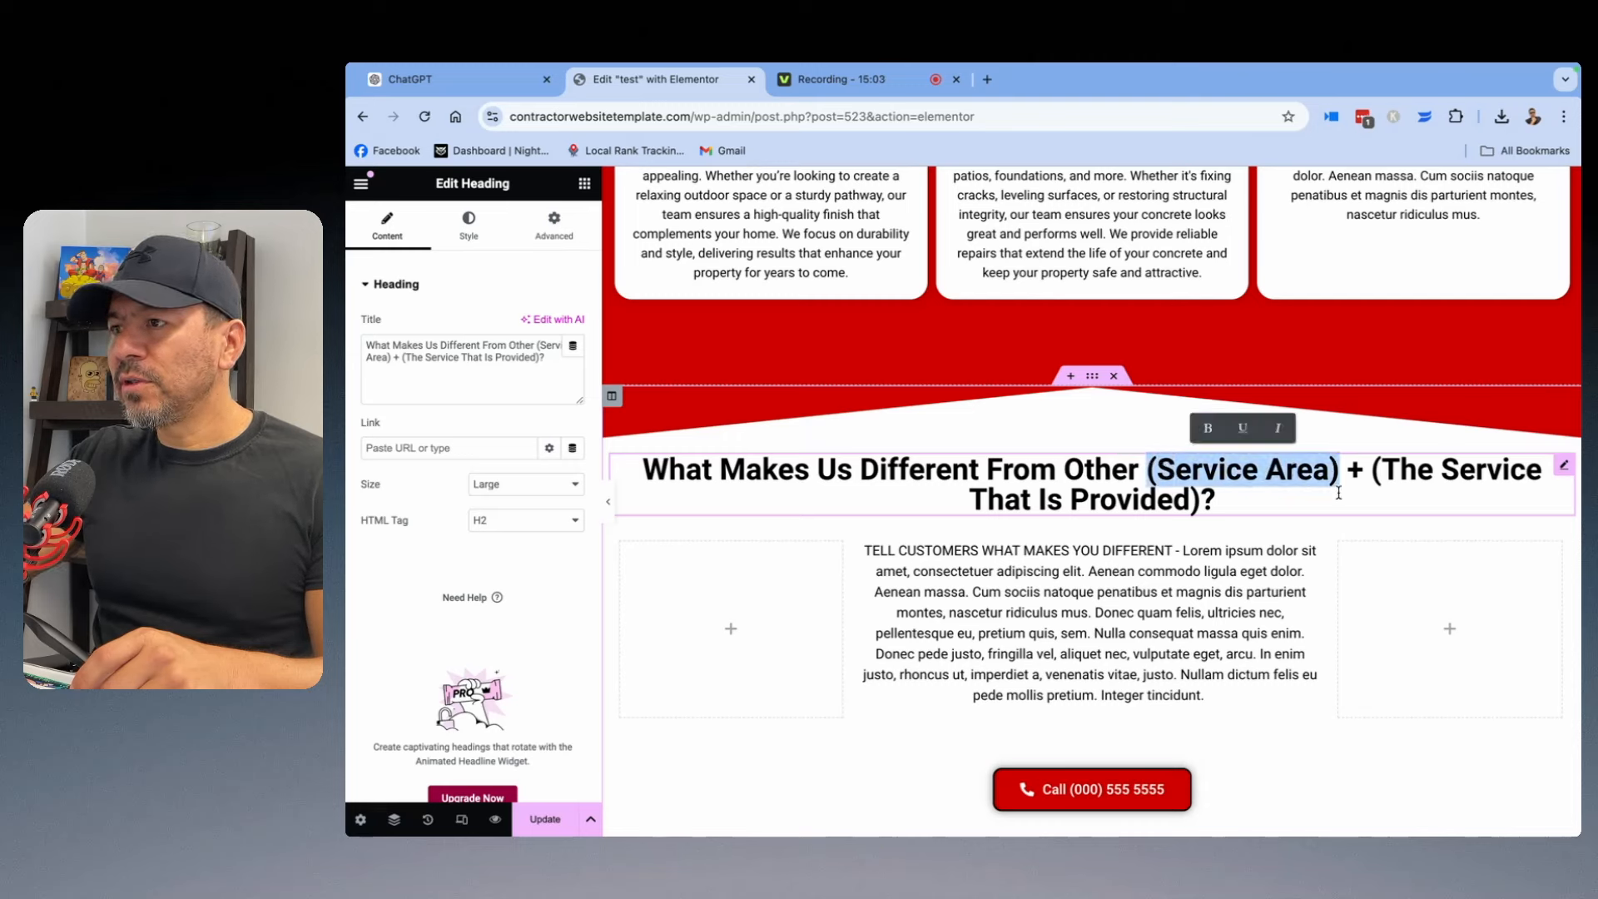
pyautogui.click(1212, 497)
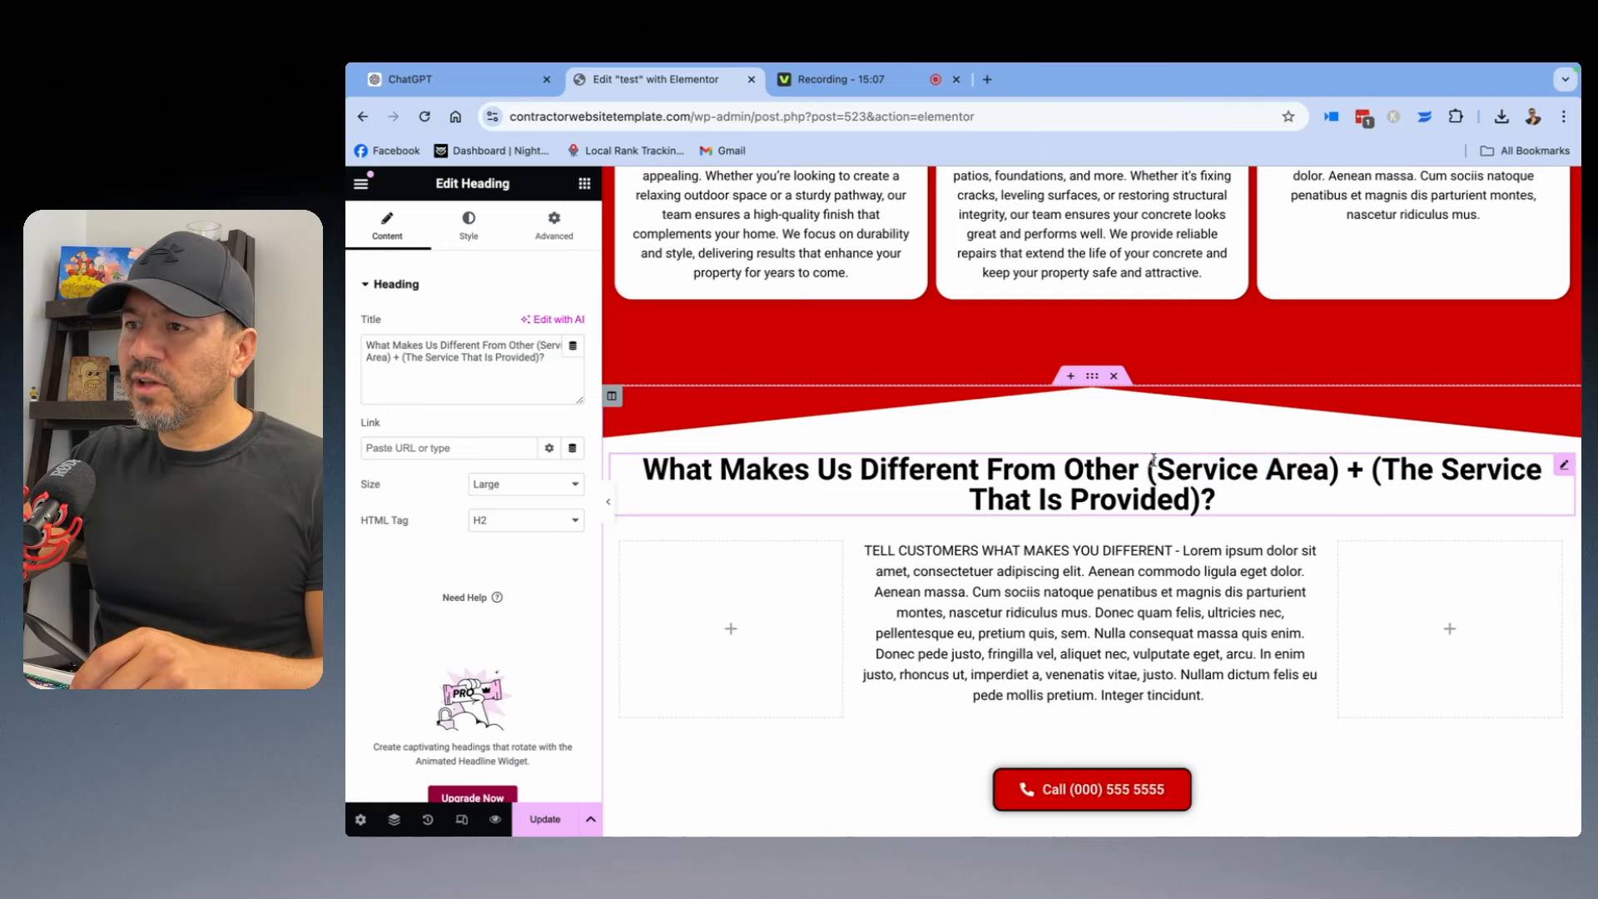
pyautogui.scroll(-1, 1153, 461)
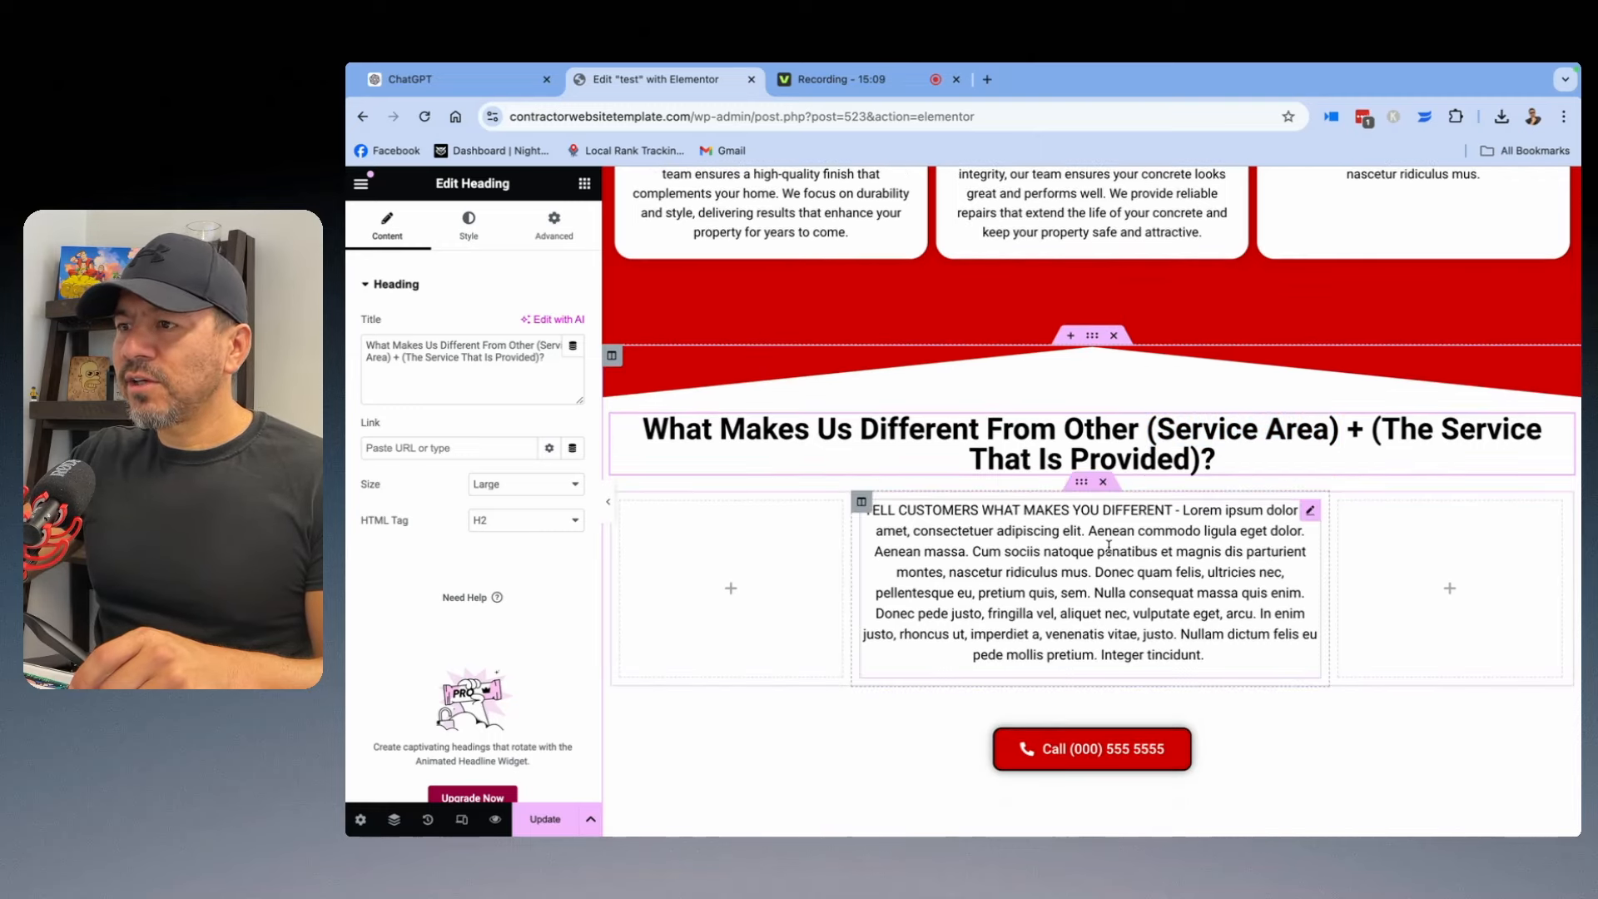
pyautogui.scroll(-2, 1108, 546)
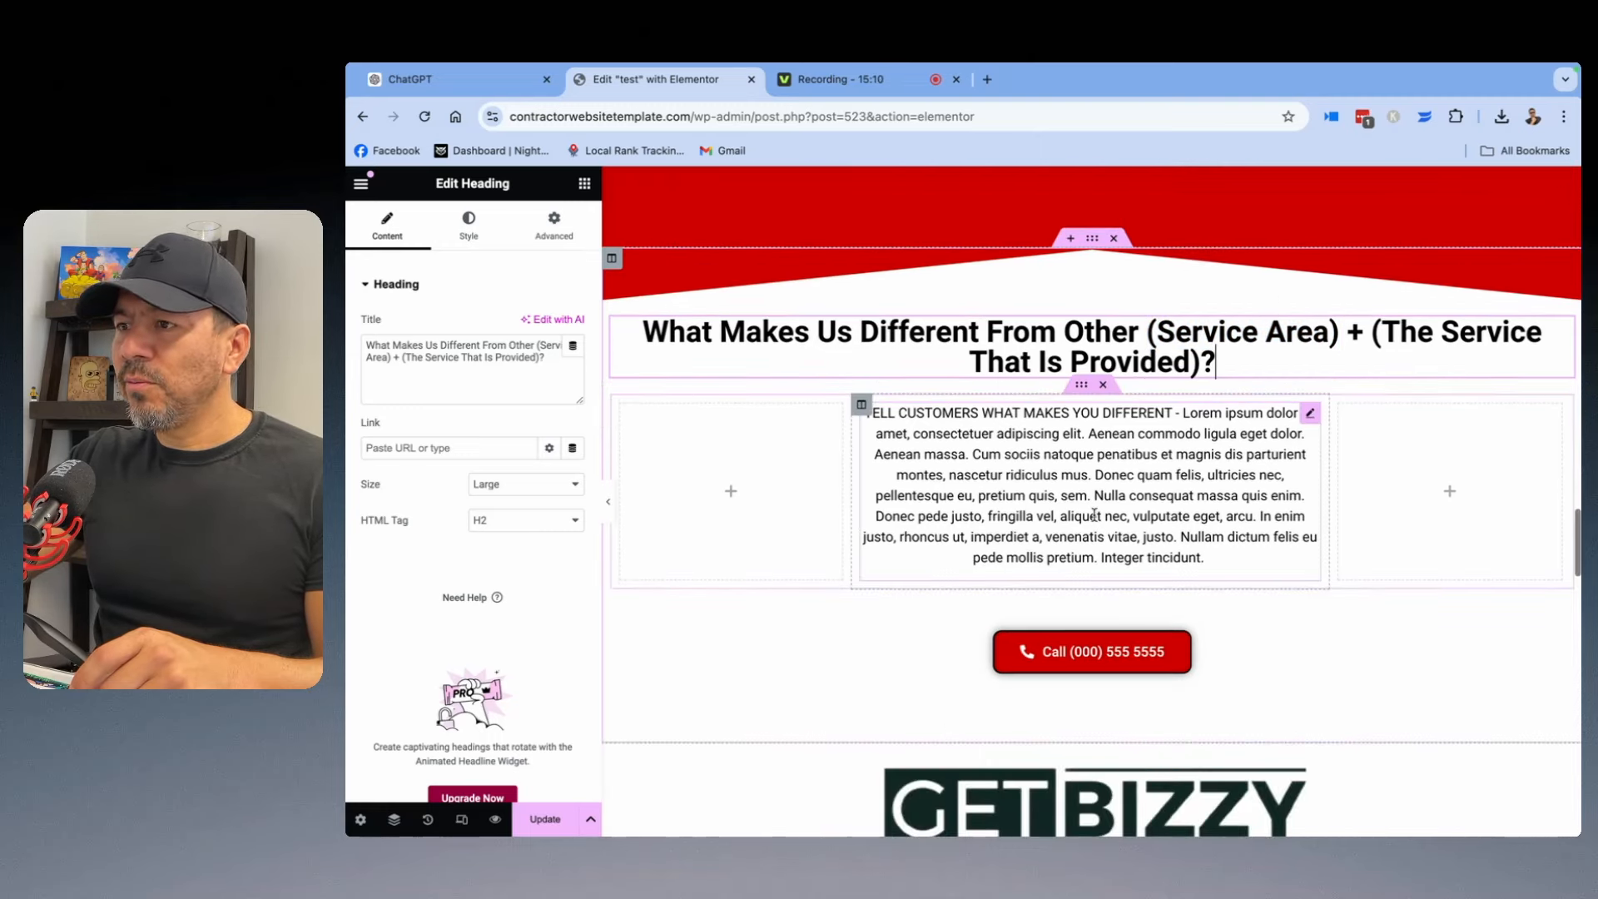
# Find the "What makes us different" prompt in the ChatGPT conversation and copy the paragraph written in response.
pyautogui.click(480, 98)
pyautogui.scroll(-15, 1003, 454)
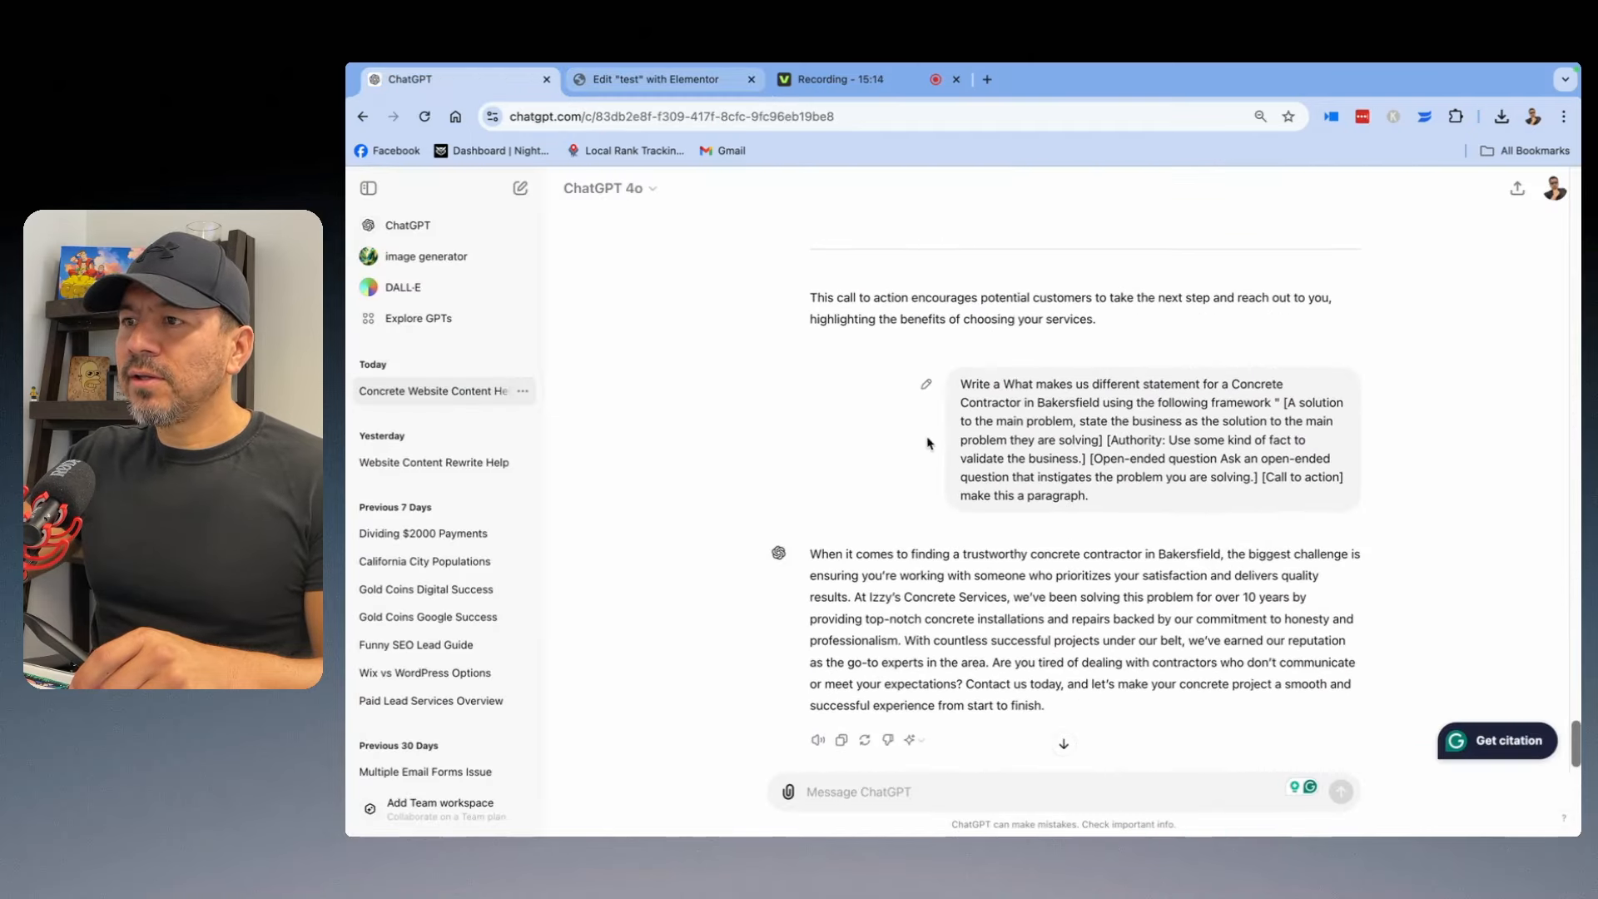
pyautogui.scroll(3, 912, 436)
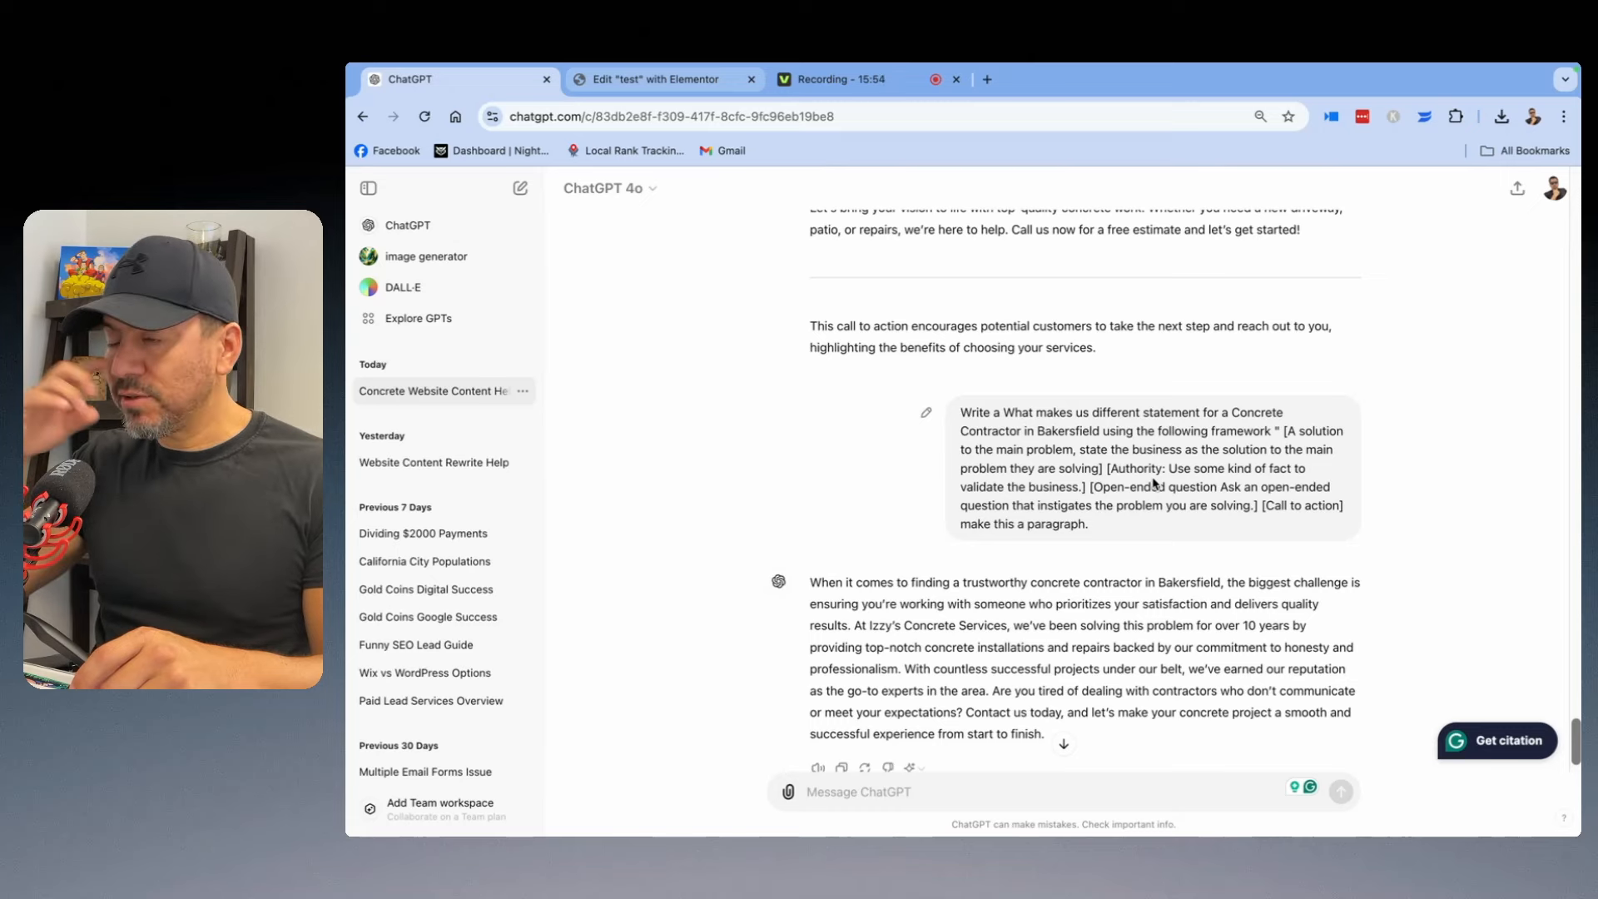
pyautogui.scroll(-2, 988, 483)
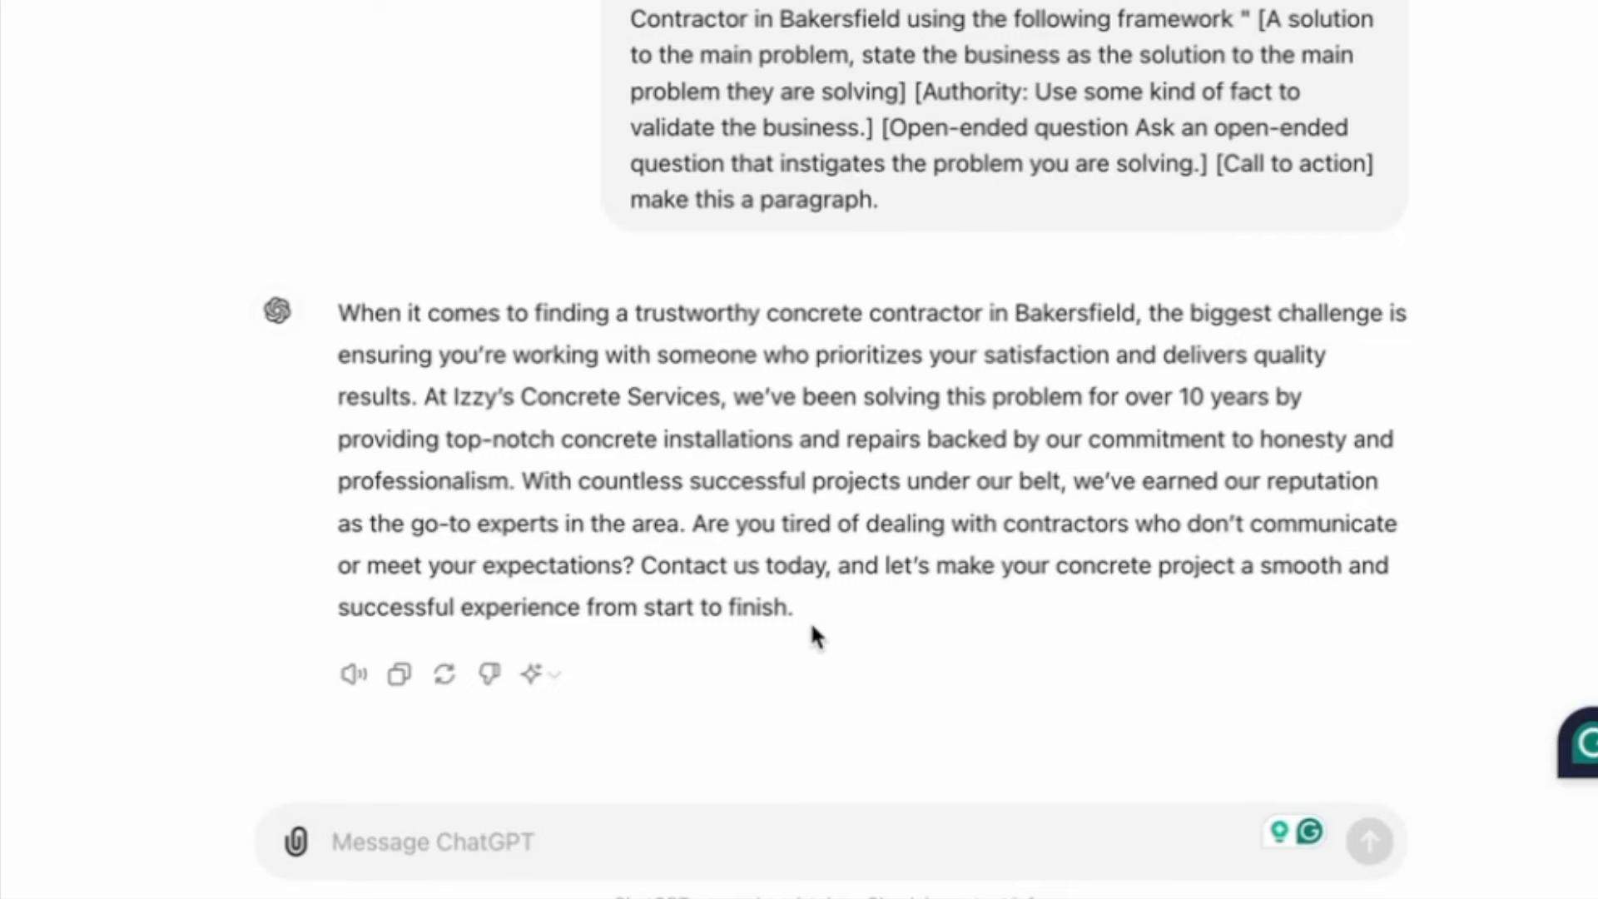
pyautogui.moveTo(806, 624); pyautogui.dragTo(338, 311)
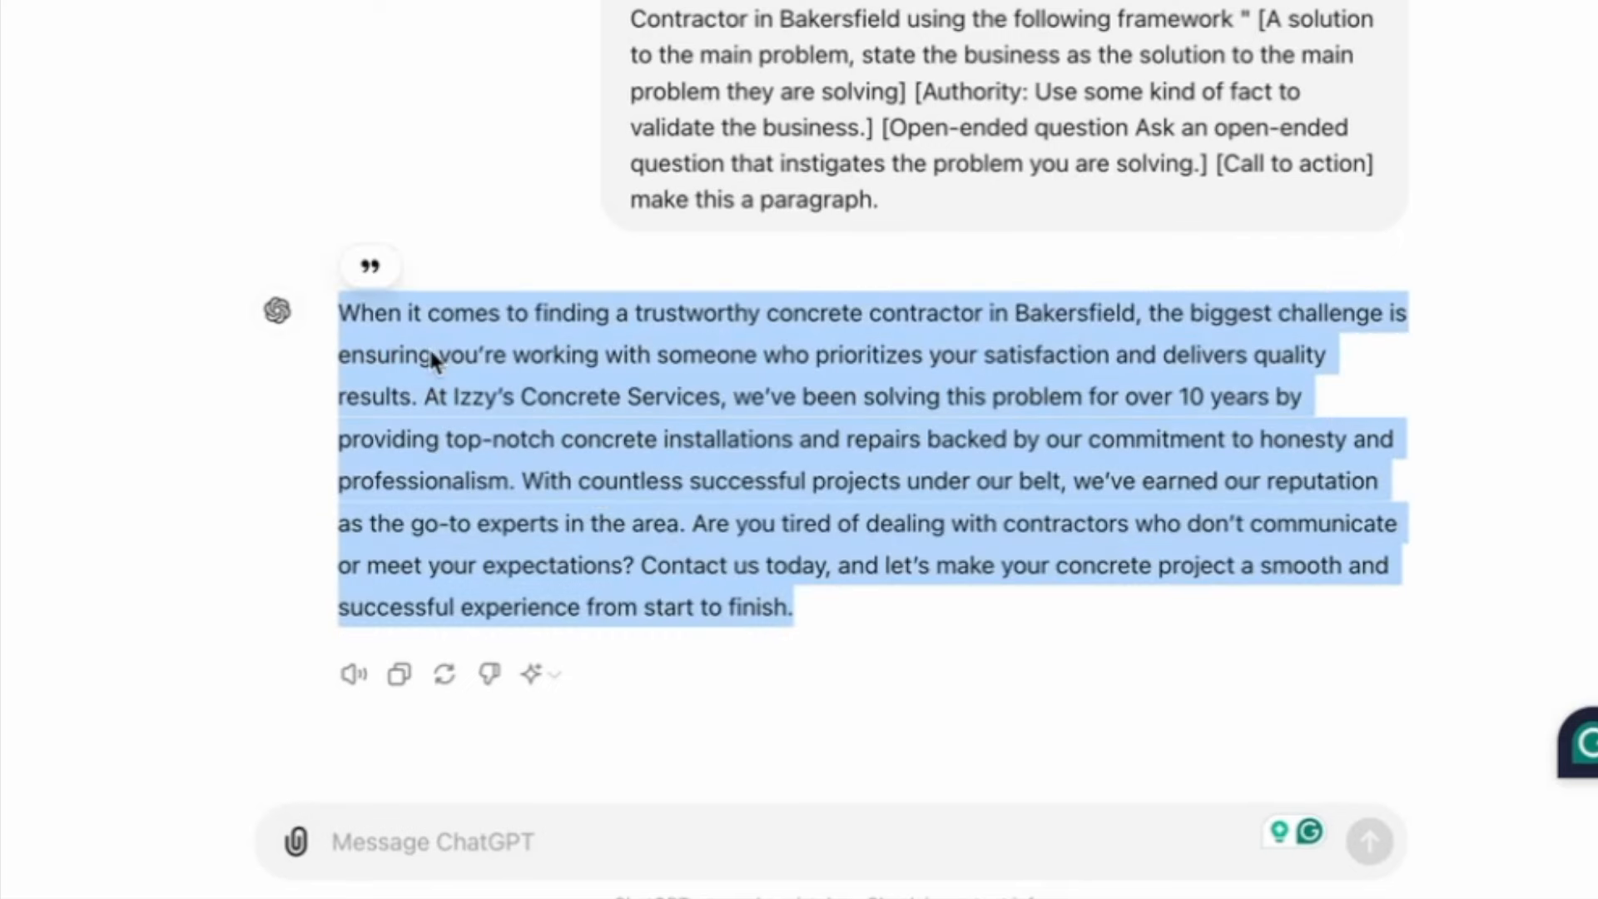
pyautogui.rightClick(432, 358)
pyautogui.click(457, 425)
# Replace the placeholder paragraph under the "What Makes Us Different" heading in Elementor with the copied ChatGPT statement.
pyautogui.click(655, 89)
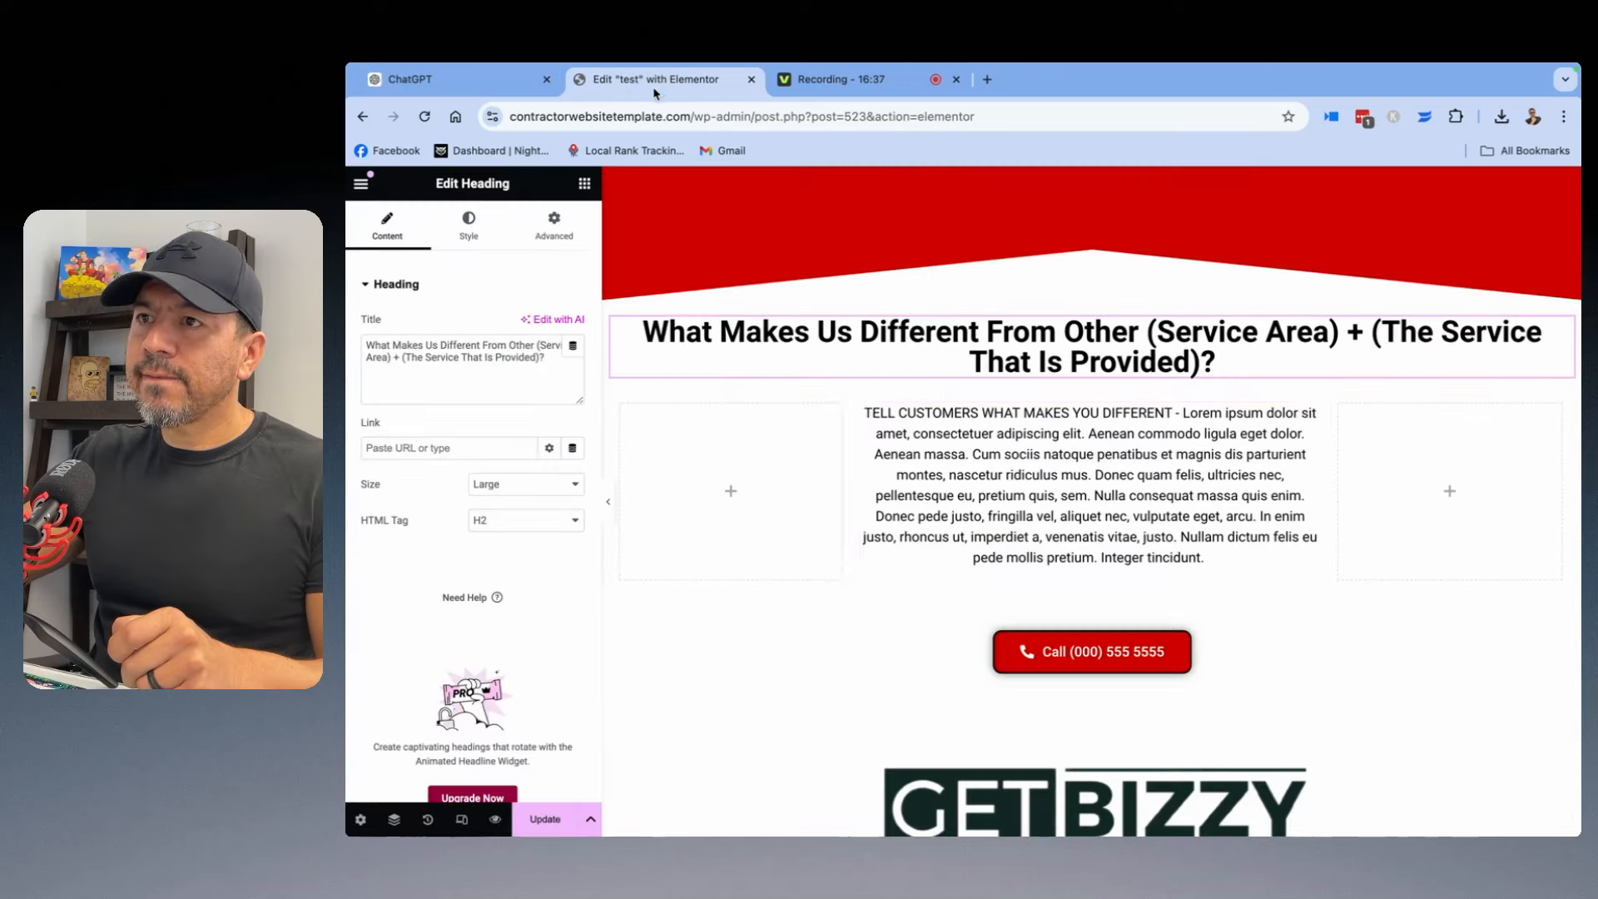
pyautogui.click(1209, 557)
pyautogui.scroll(-2, 531, 666)
pyautogui.scroll(-2, 531, 666)
pyautogui.moveTo(533, 663); pyautogui.dragTo(345, 429)
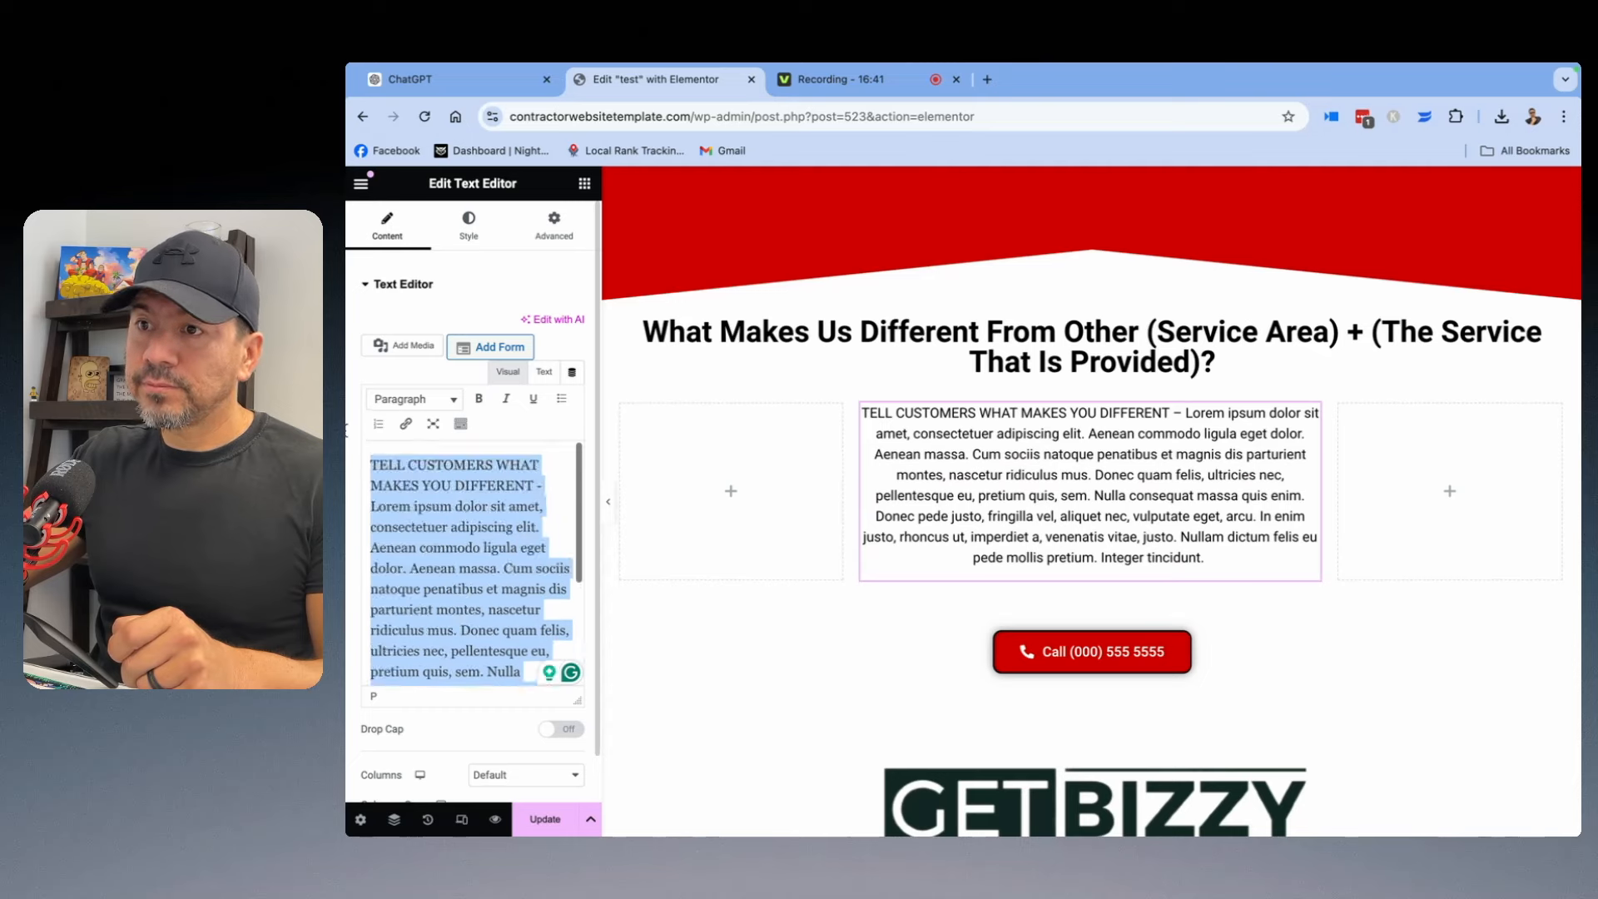
pyautogui.rightClick(425, 507)
pyautogui.click(483, 511)
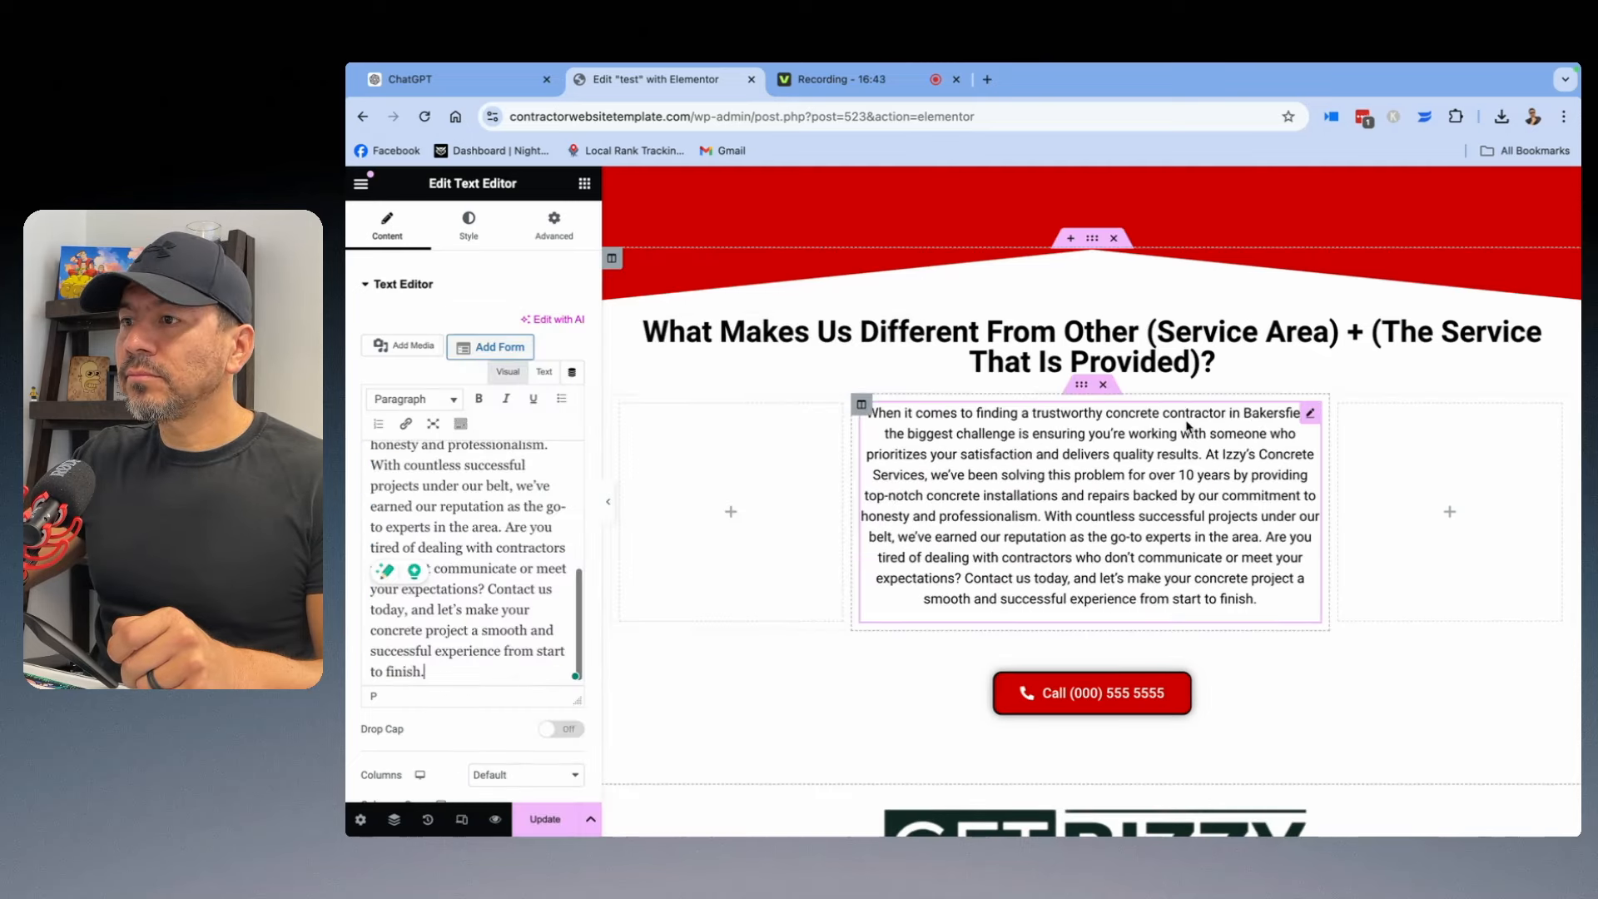
# Change the section heading to "What Makes Us Different From Other Bakersfield Concrete Contractors?".
pyautogui.scroll(-2, 1186, 466)
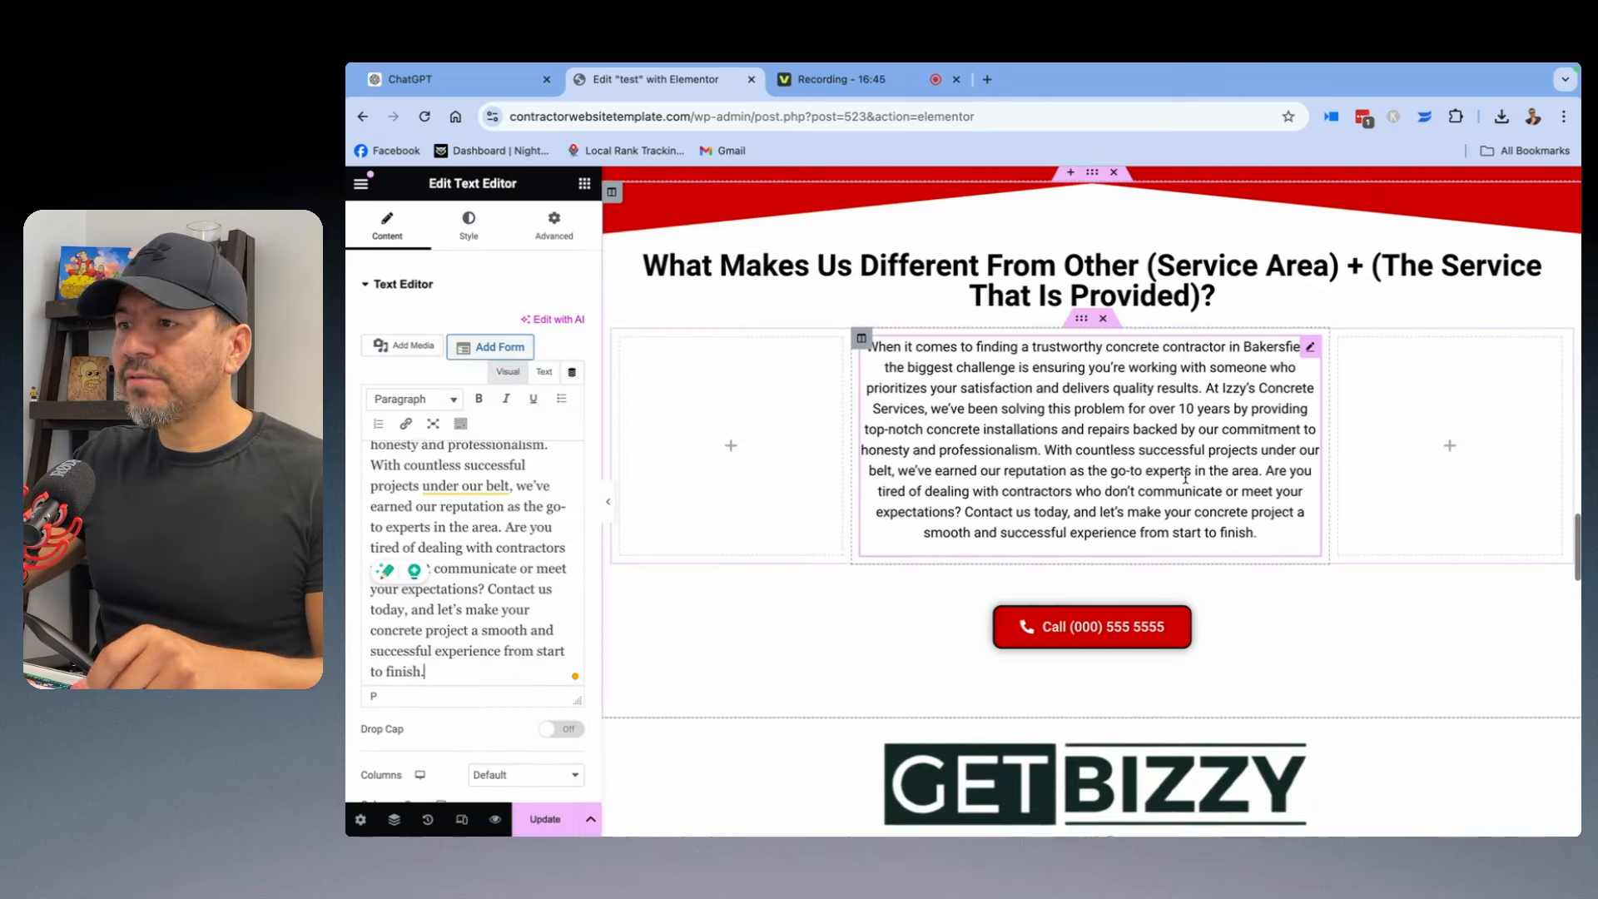
pyautogui.scroll(-2, 1186, 477)
pyautogui.scroll(5, 1182, 487)
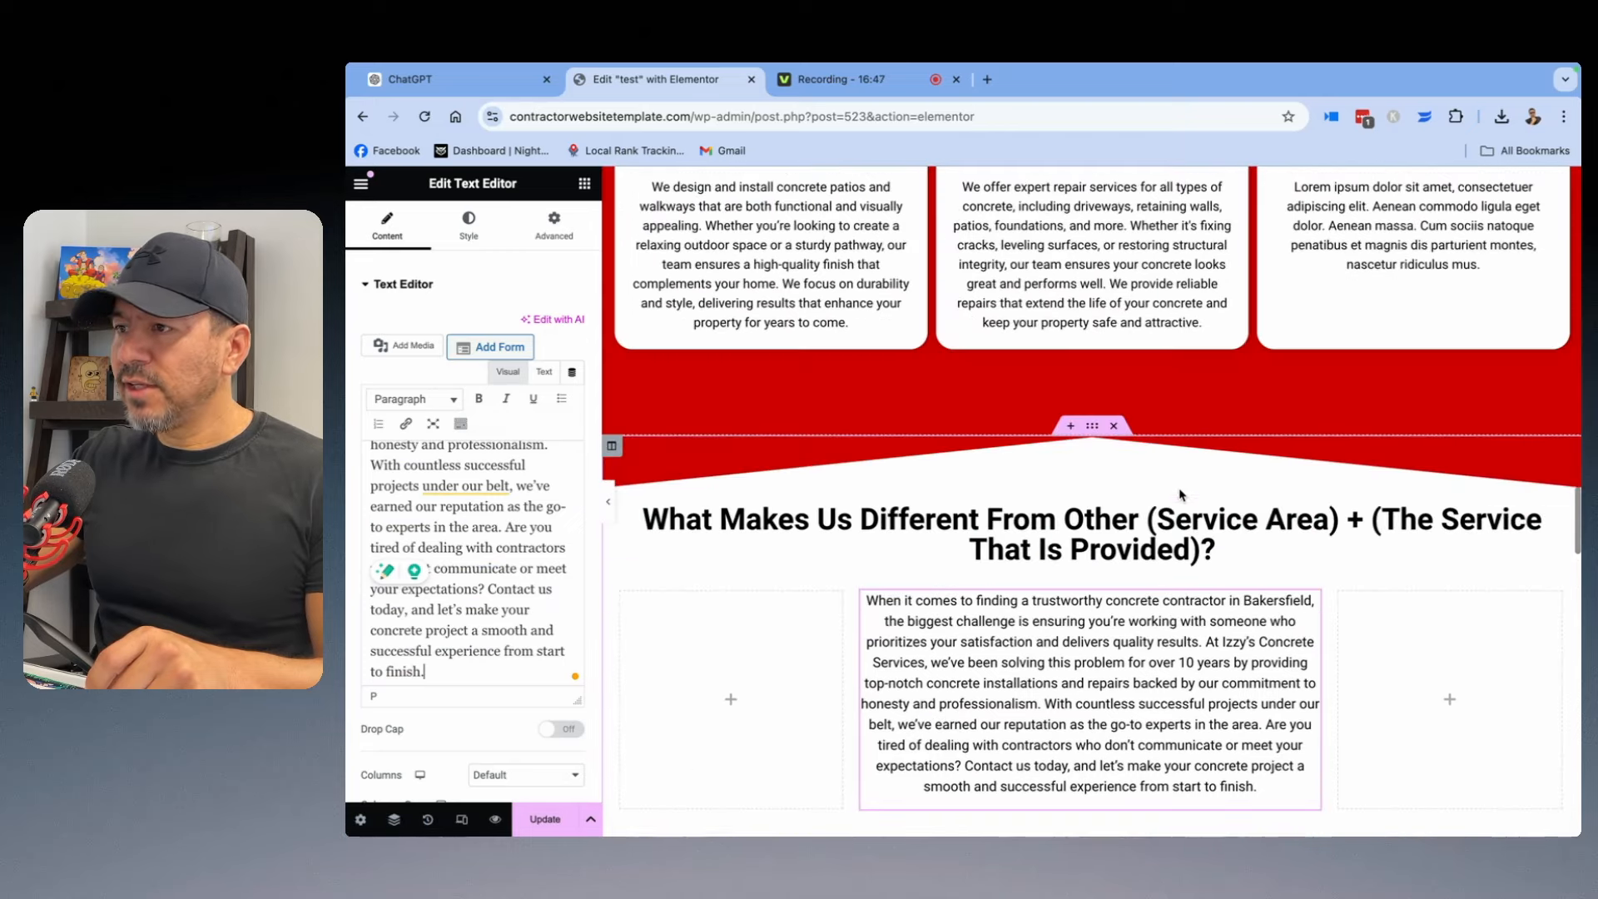
pyautogui.scroll(-1, 1182, 494)
pyautogui.click(1190, 498)
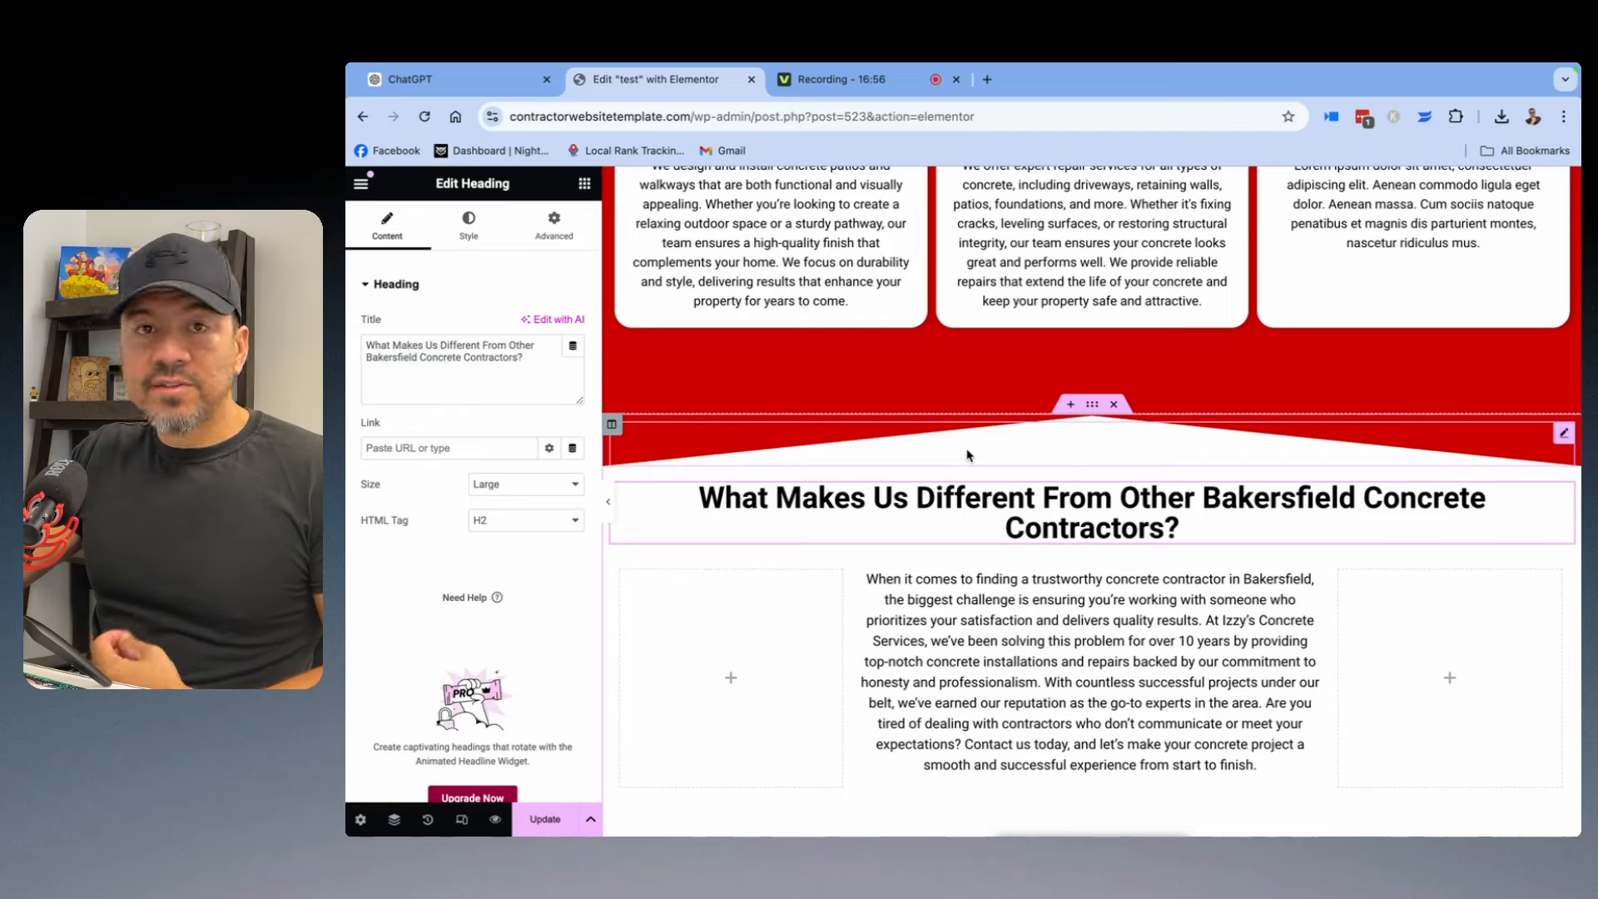
# Examine the "How Our (Service) Works" section in Elementor, then ChatGPT's process prompt and its "Our Simple 4-Step Process" answer.
pyautogui.scroll(-7, 968, 456)
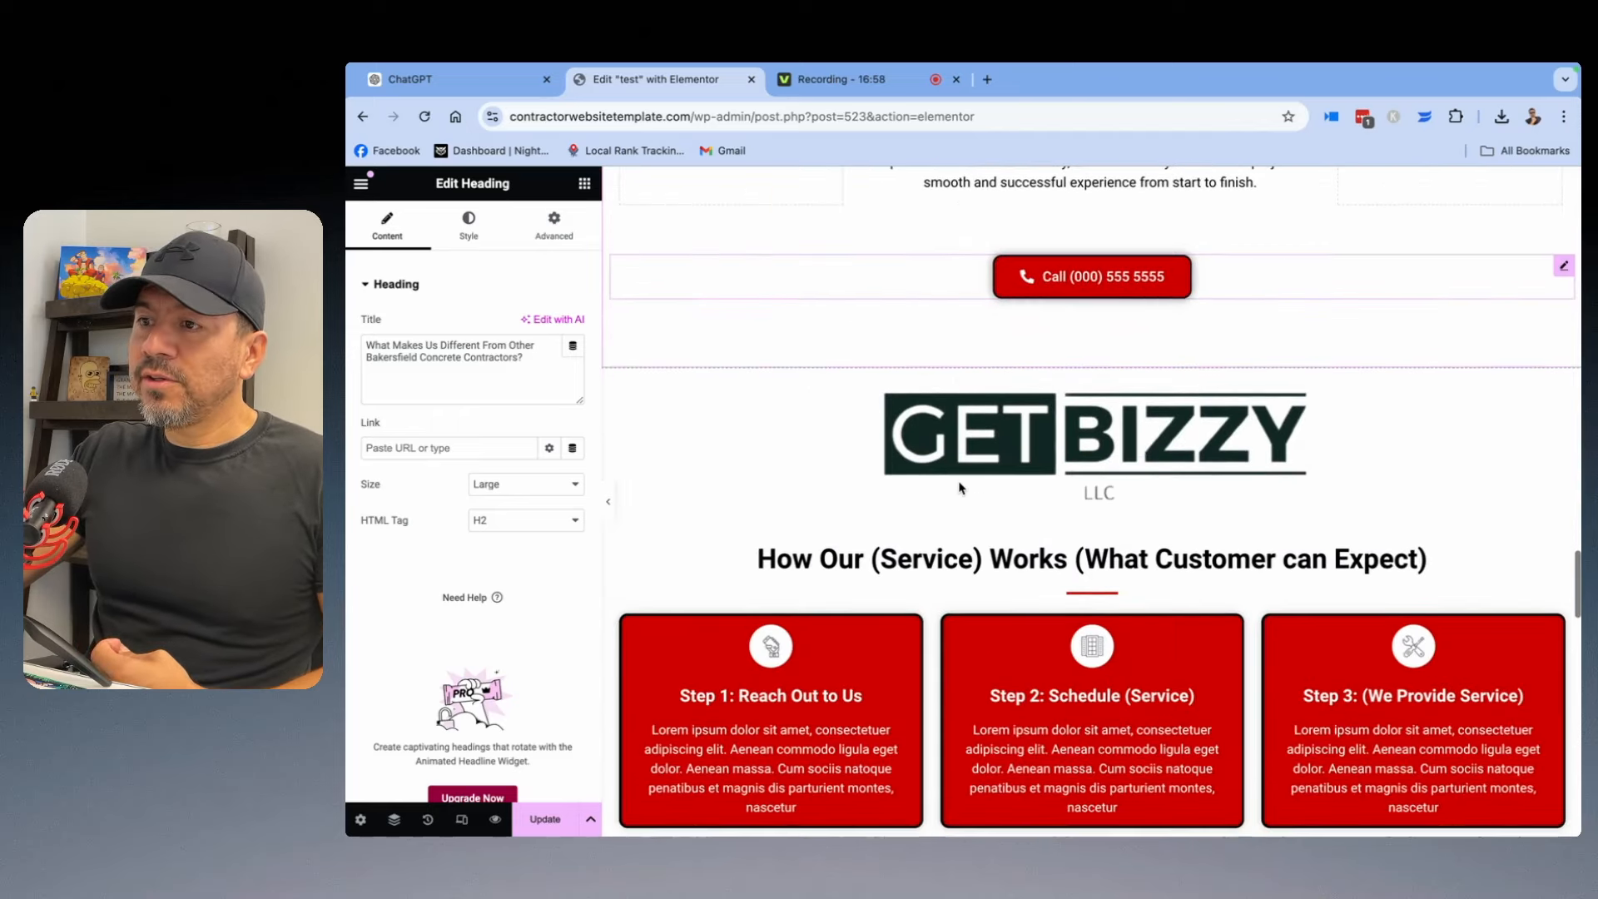
pyautogui.scroll(-1, 916, 482)
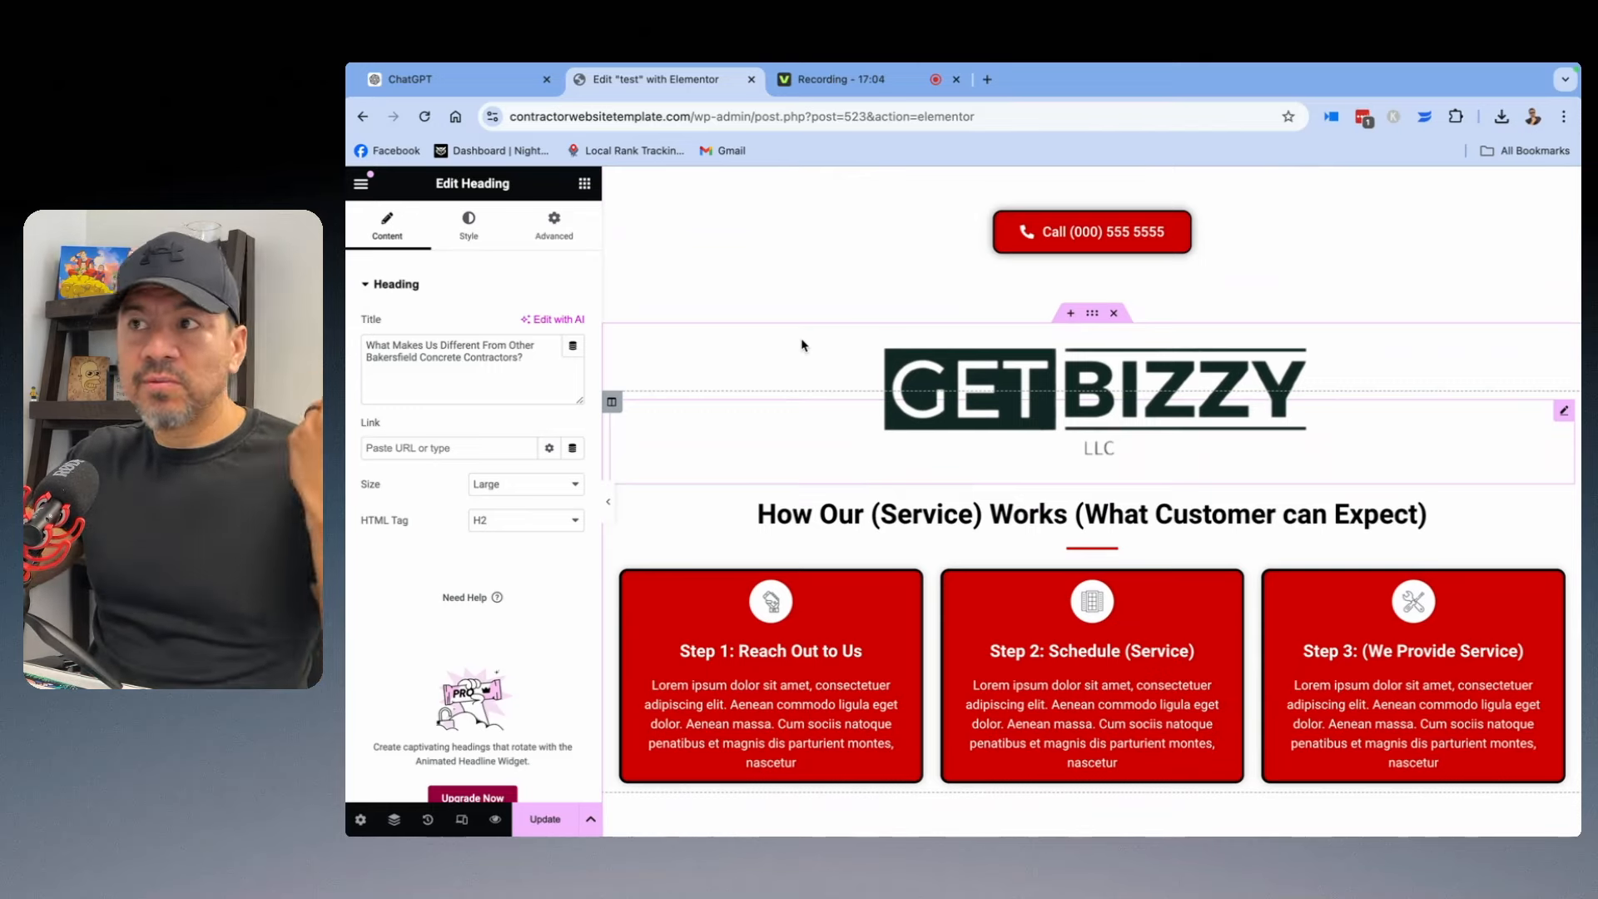
pyautogui.click(452, 87)
pyautogui.scroll(12, 891, 317)
pyautogui.scroll(10, 891, 317)
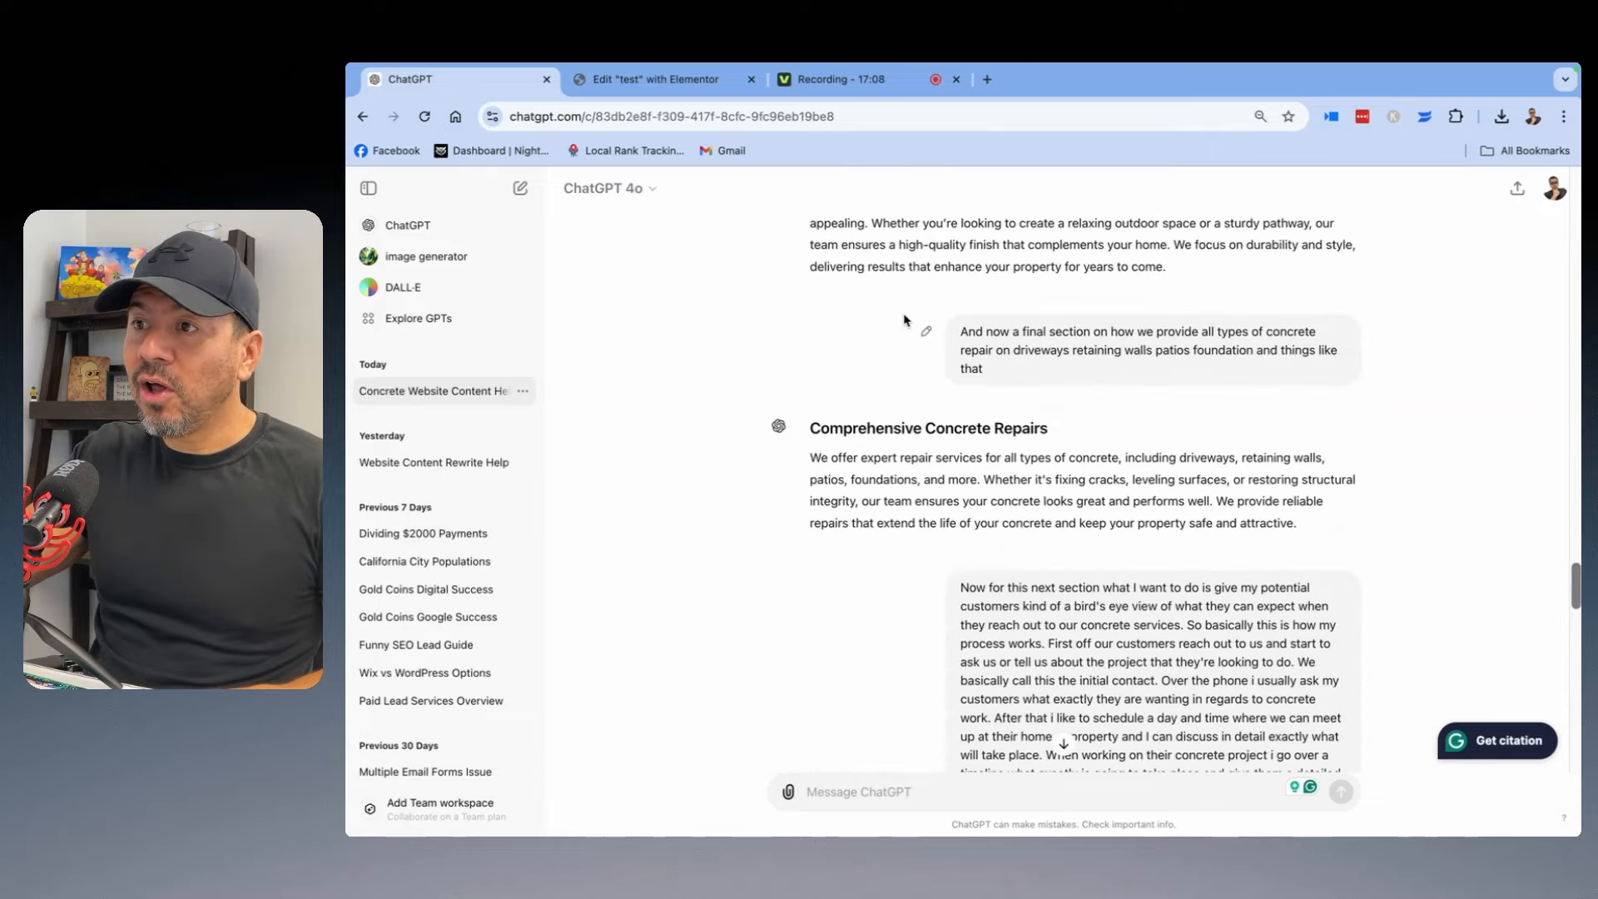
pyautogui.scroll(-5, 906, 322)
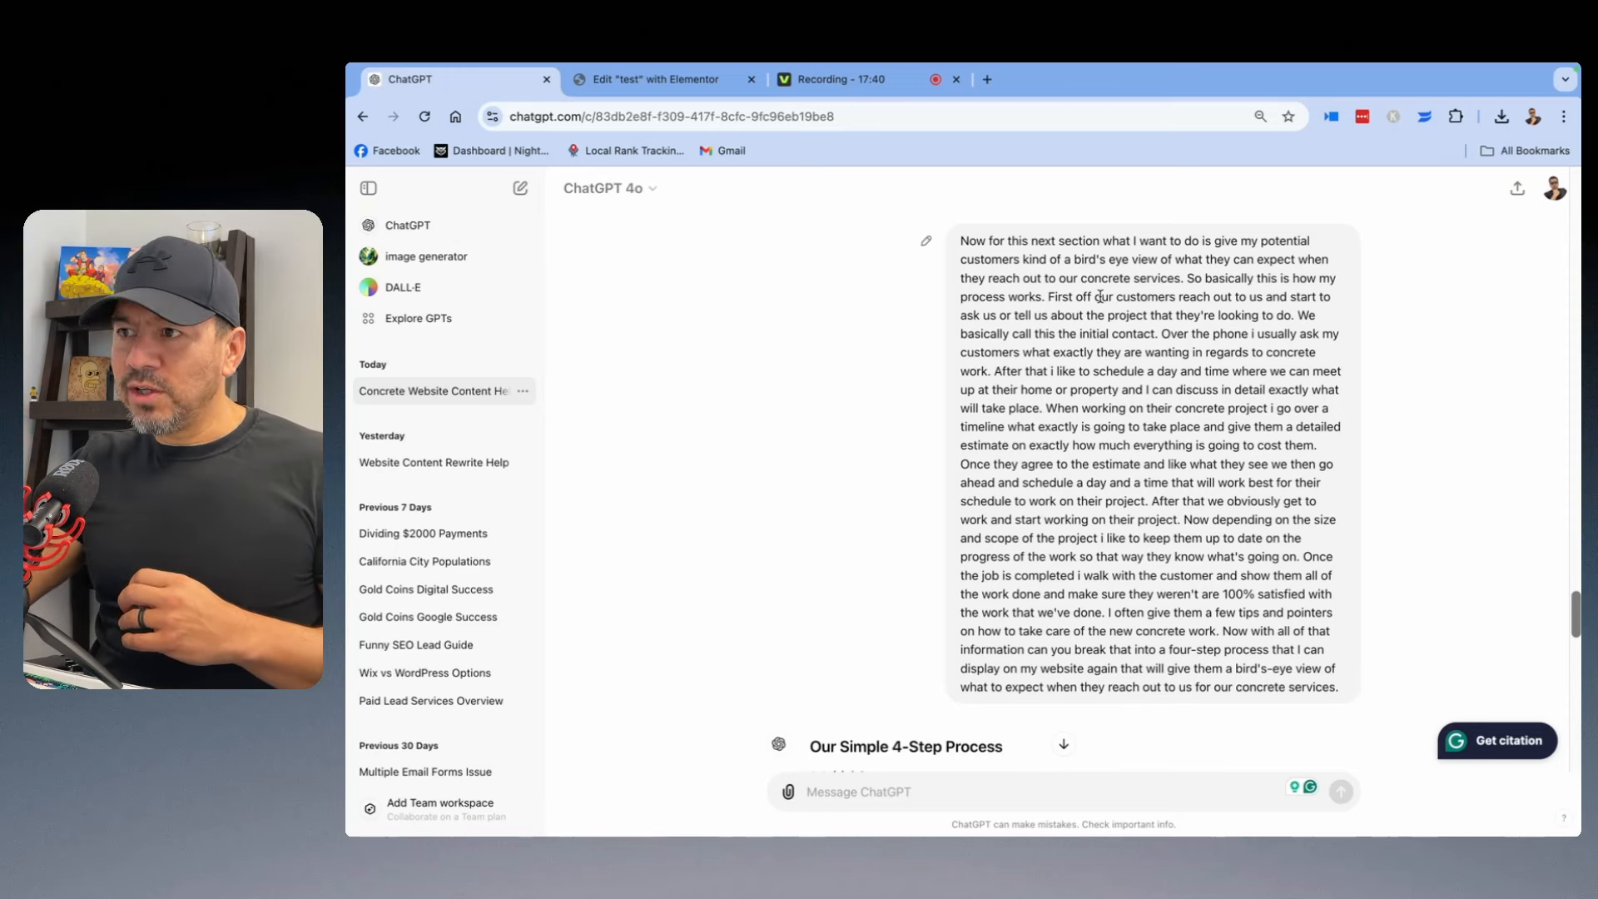
pyautogui.scroll(-4, 1077, 259)
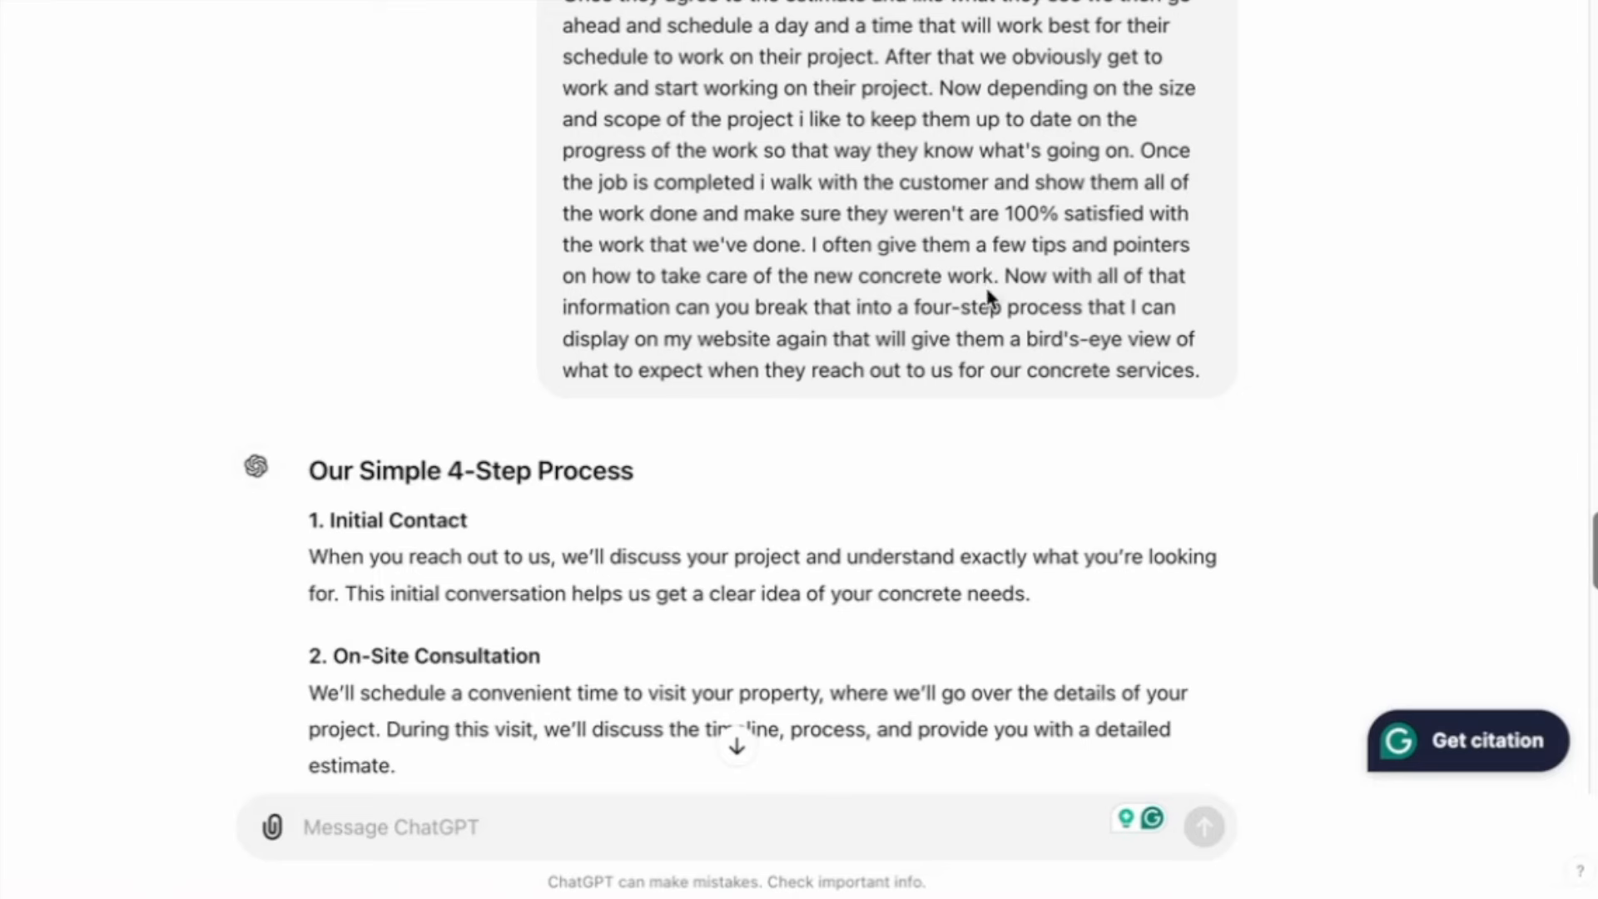
pyautogui.moveTo(990, 277); pyautogui.dragTo(1106, 364)
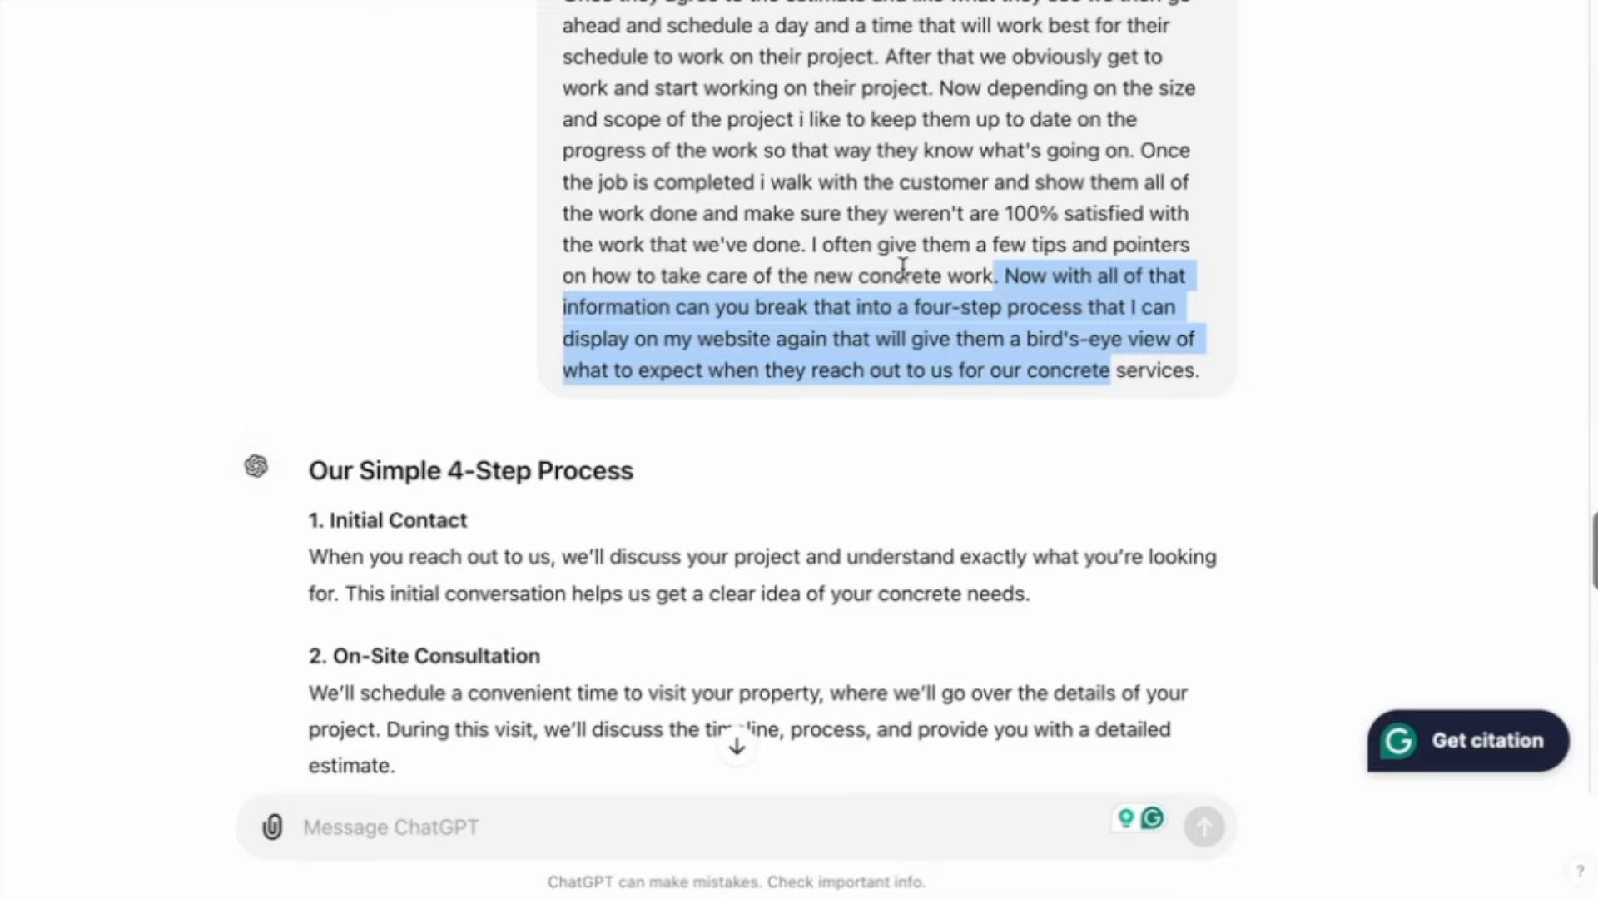
pyautogui.scroll(-5, 863, 291)
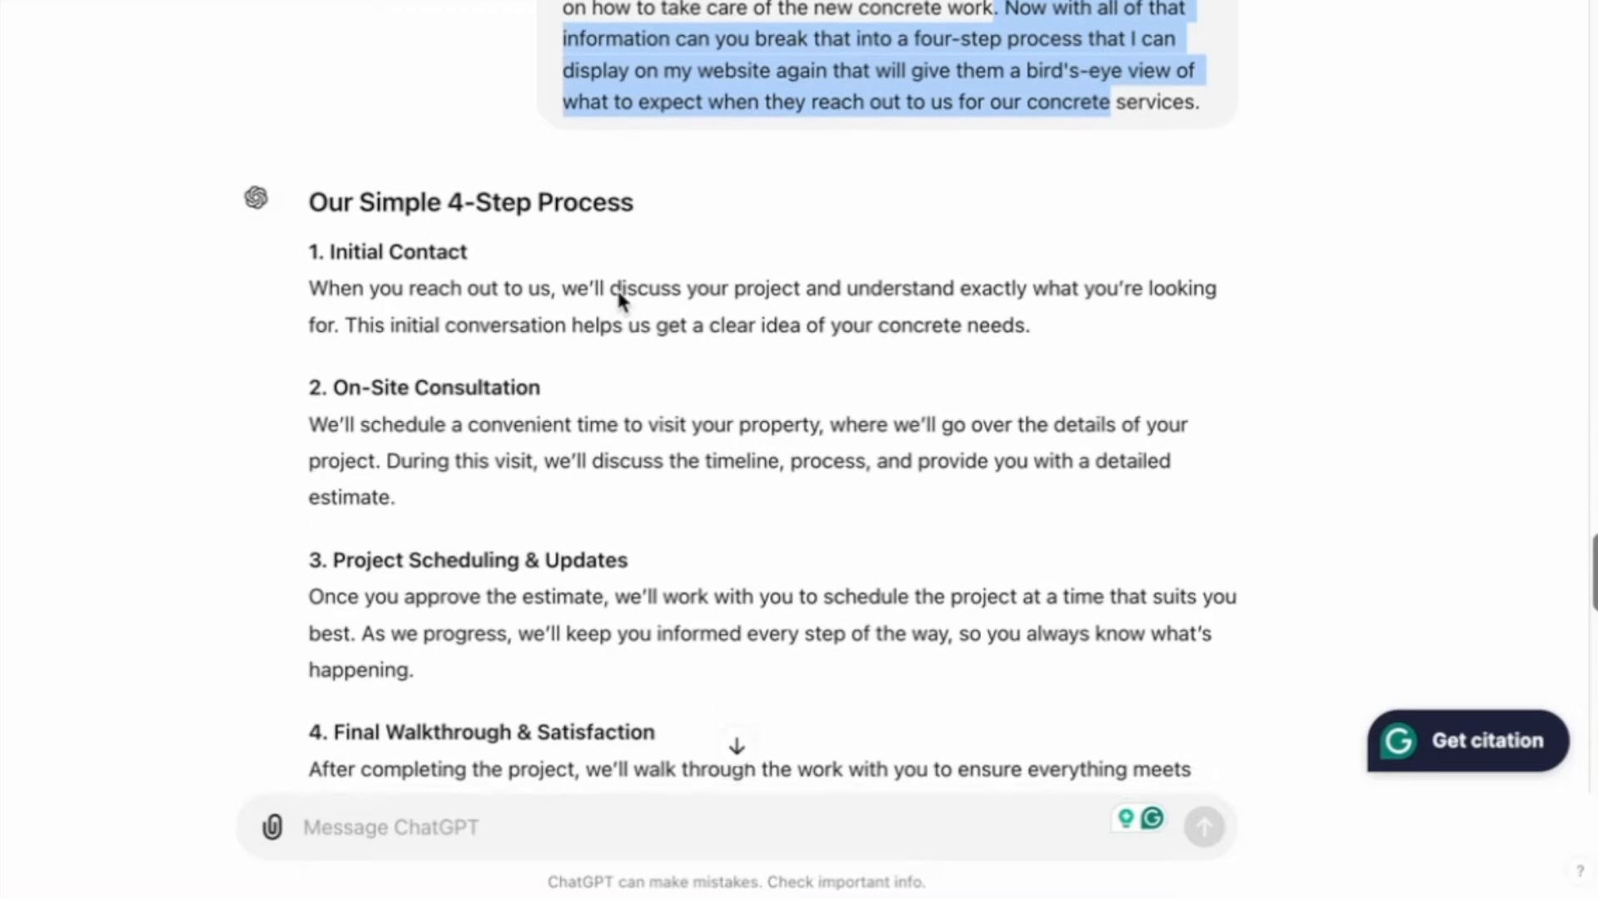
# Review ChatGPT's four-step process, then duplicate the Step 3 column in Elementor's "How Our (Service) Works" section to create a fourth box.
pyautogui.scroll(-2, 620, 298)
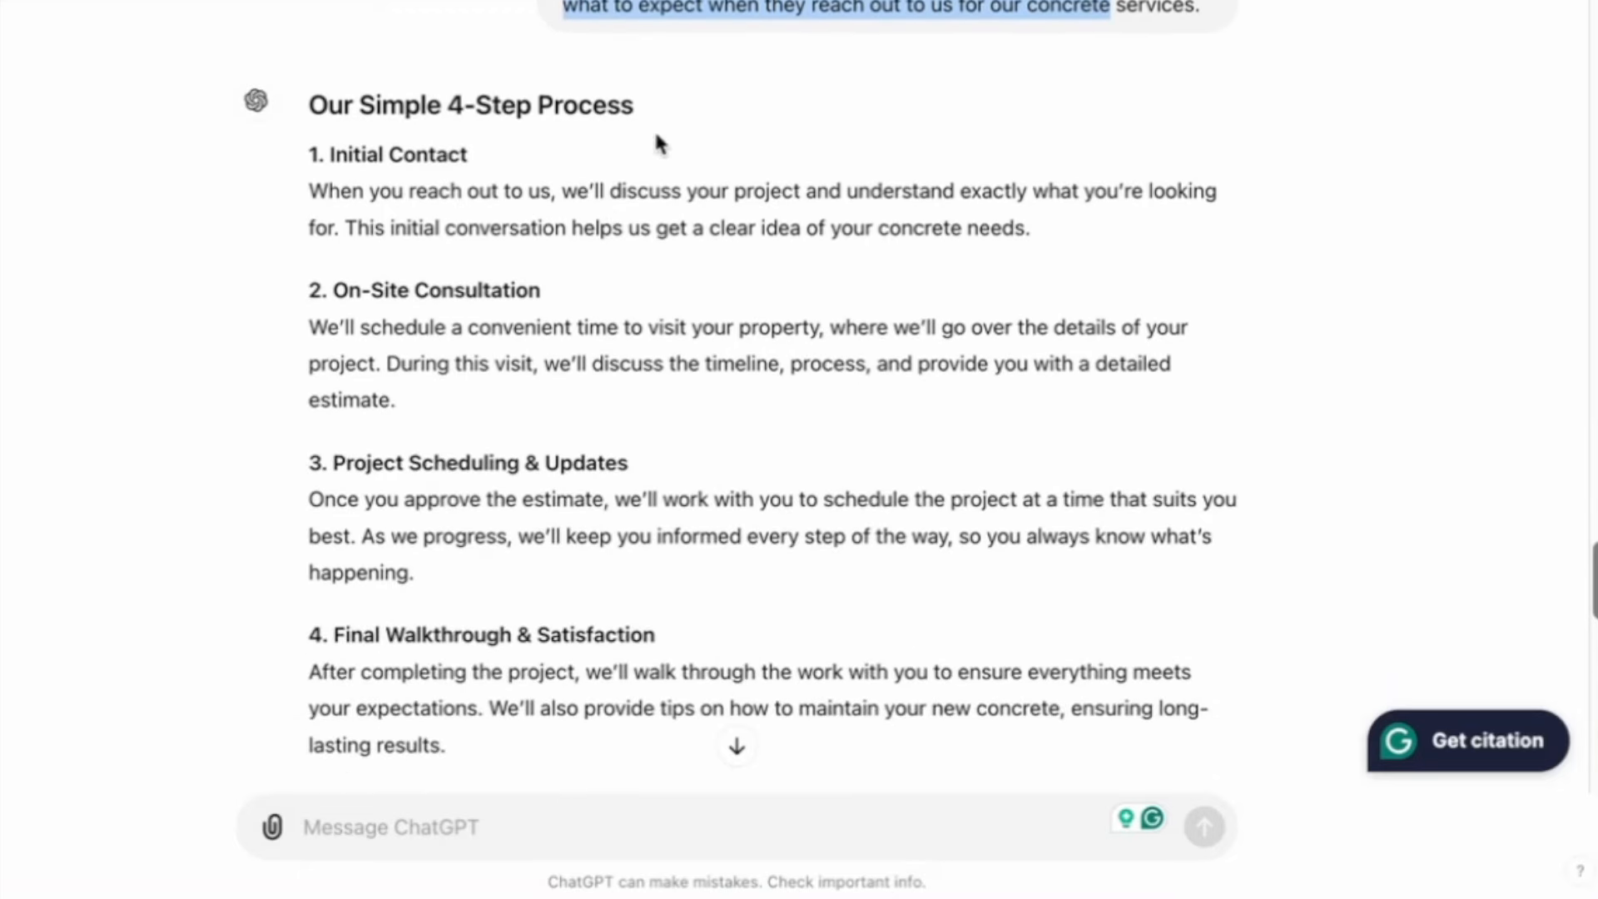
pyautogui.scroll(-1, 620, 154)
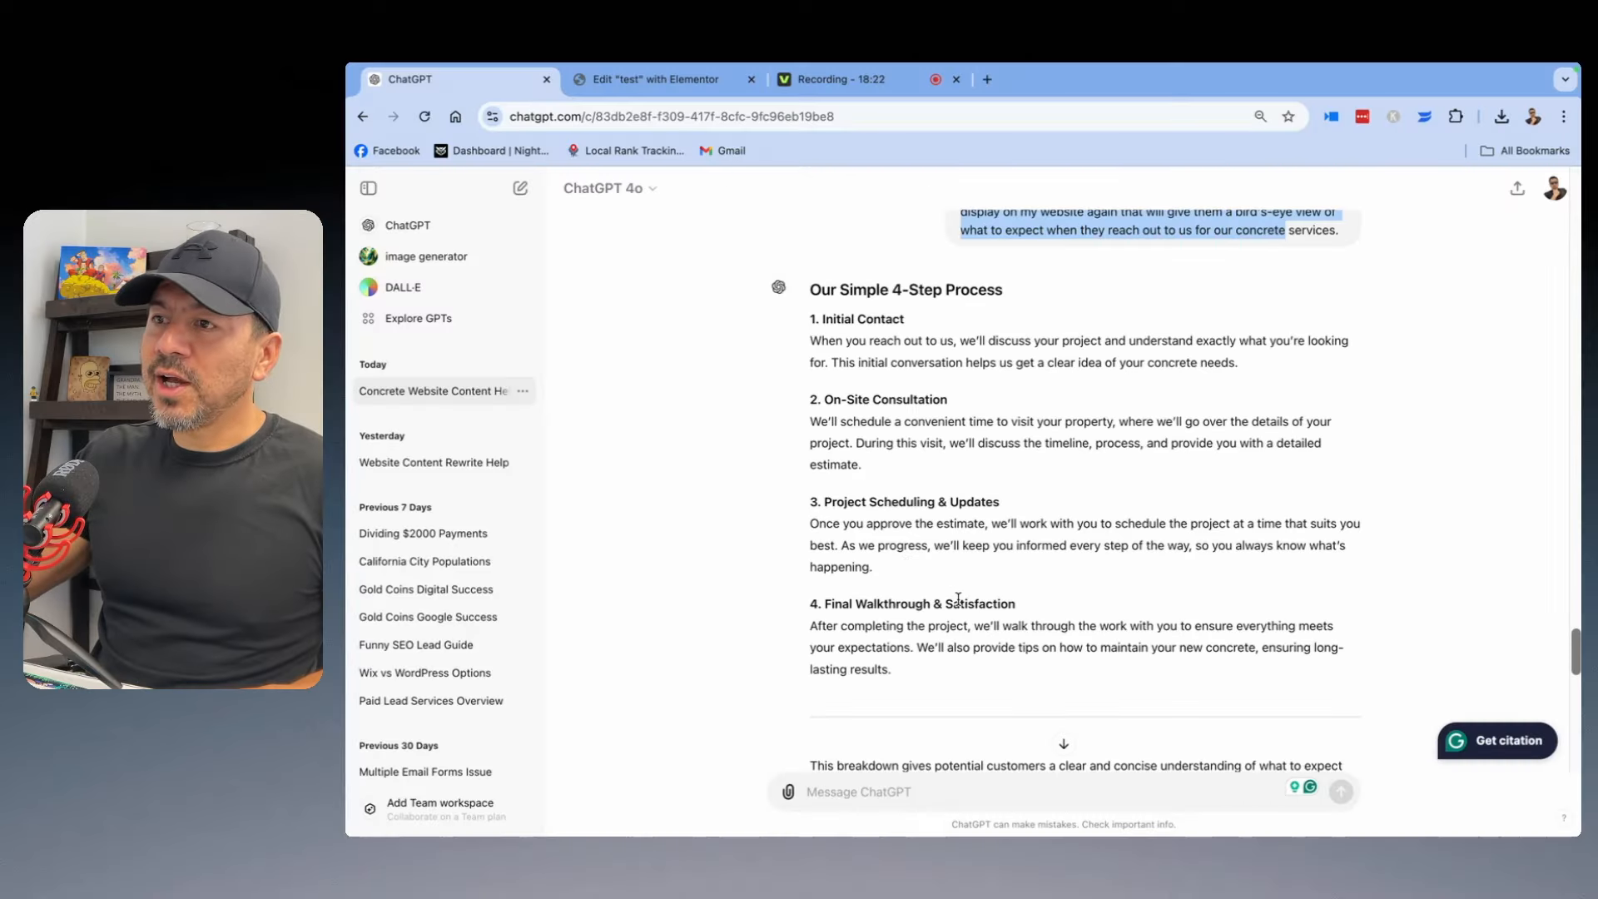
pyautogui.click(656, 80)
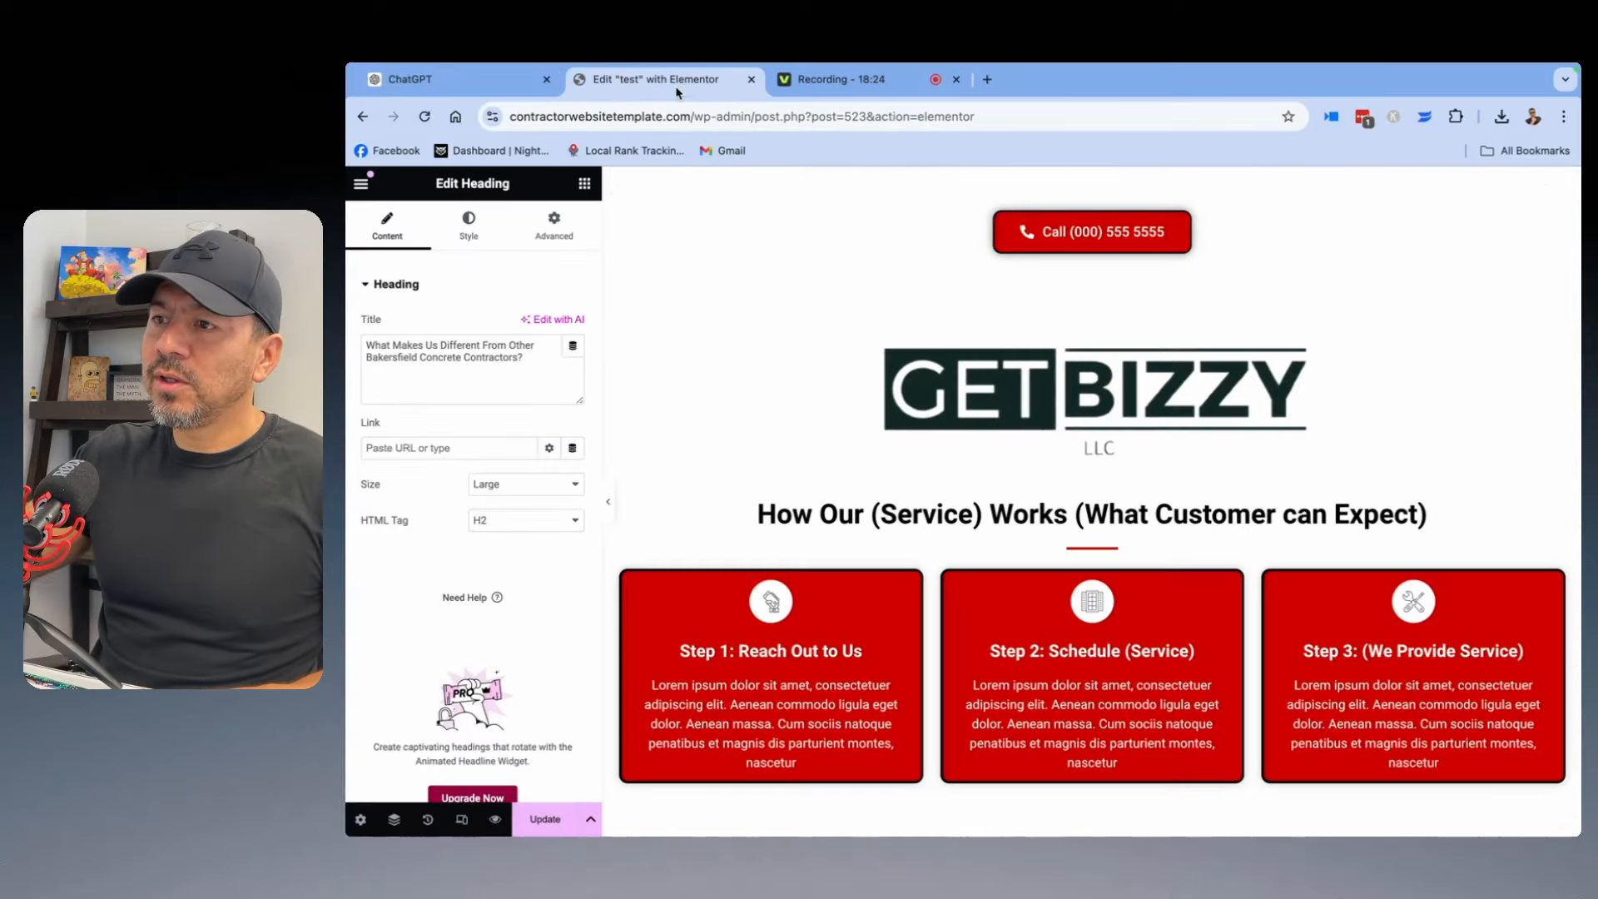
pyautogui.scroll(-2, 1269, 497)
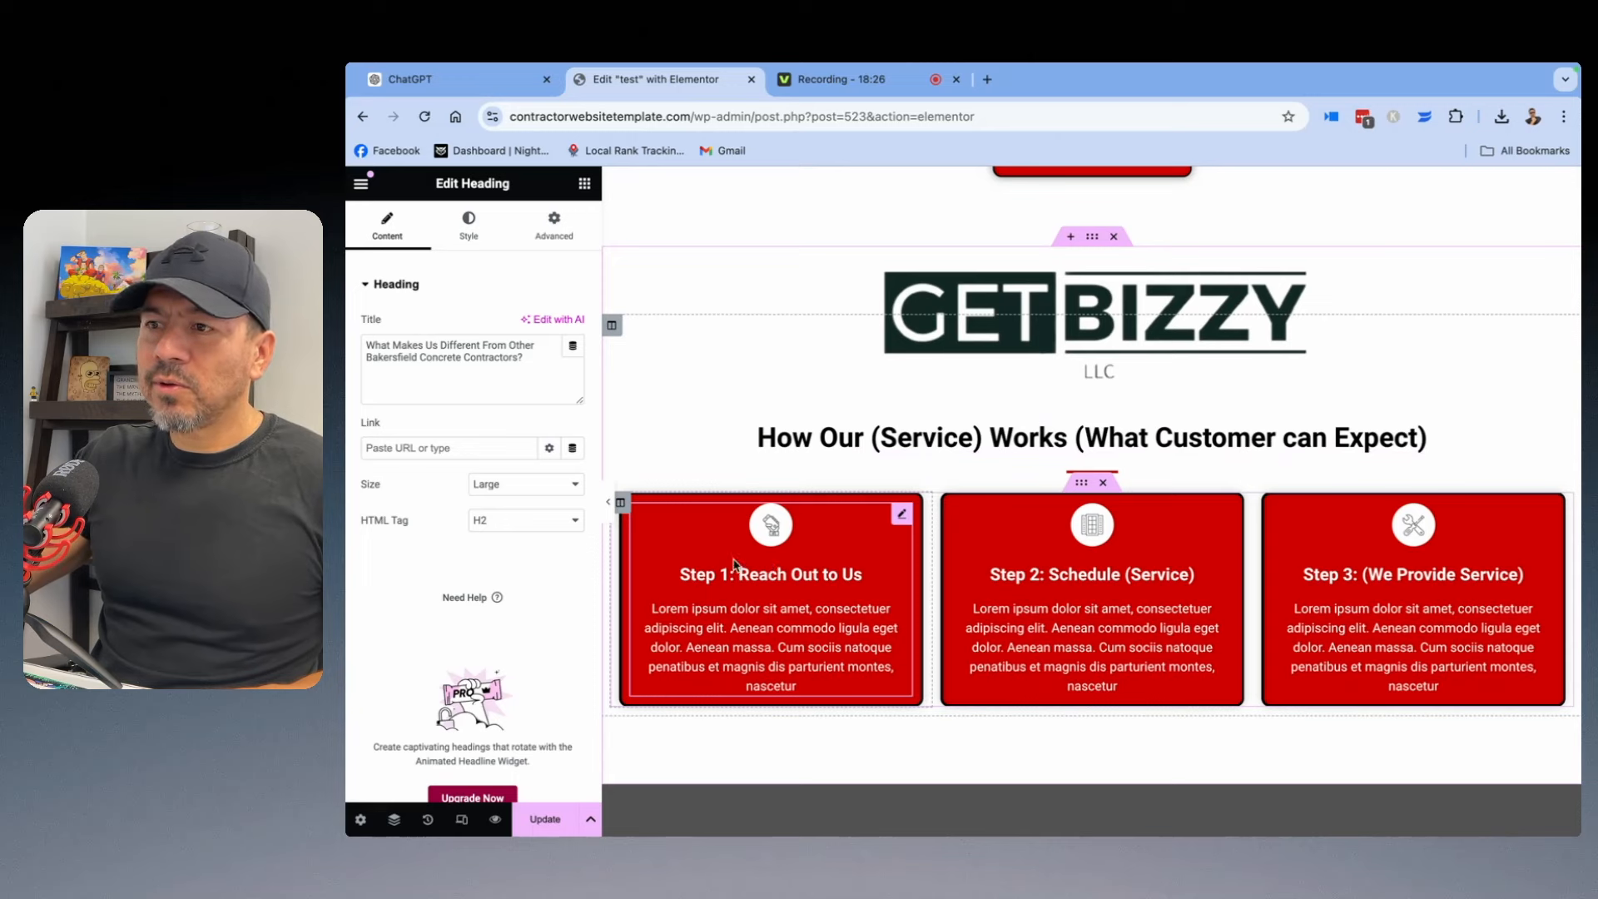
pyautogui.scroll(-1, 985, 528)
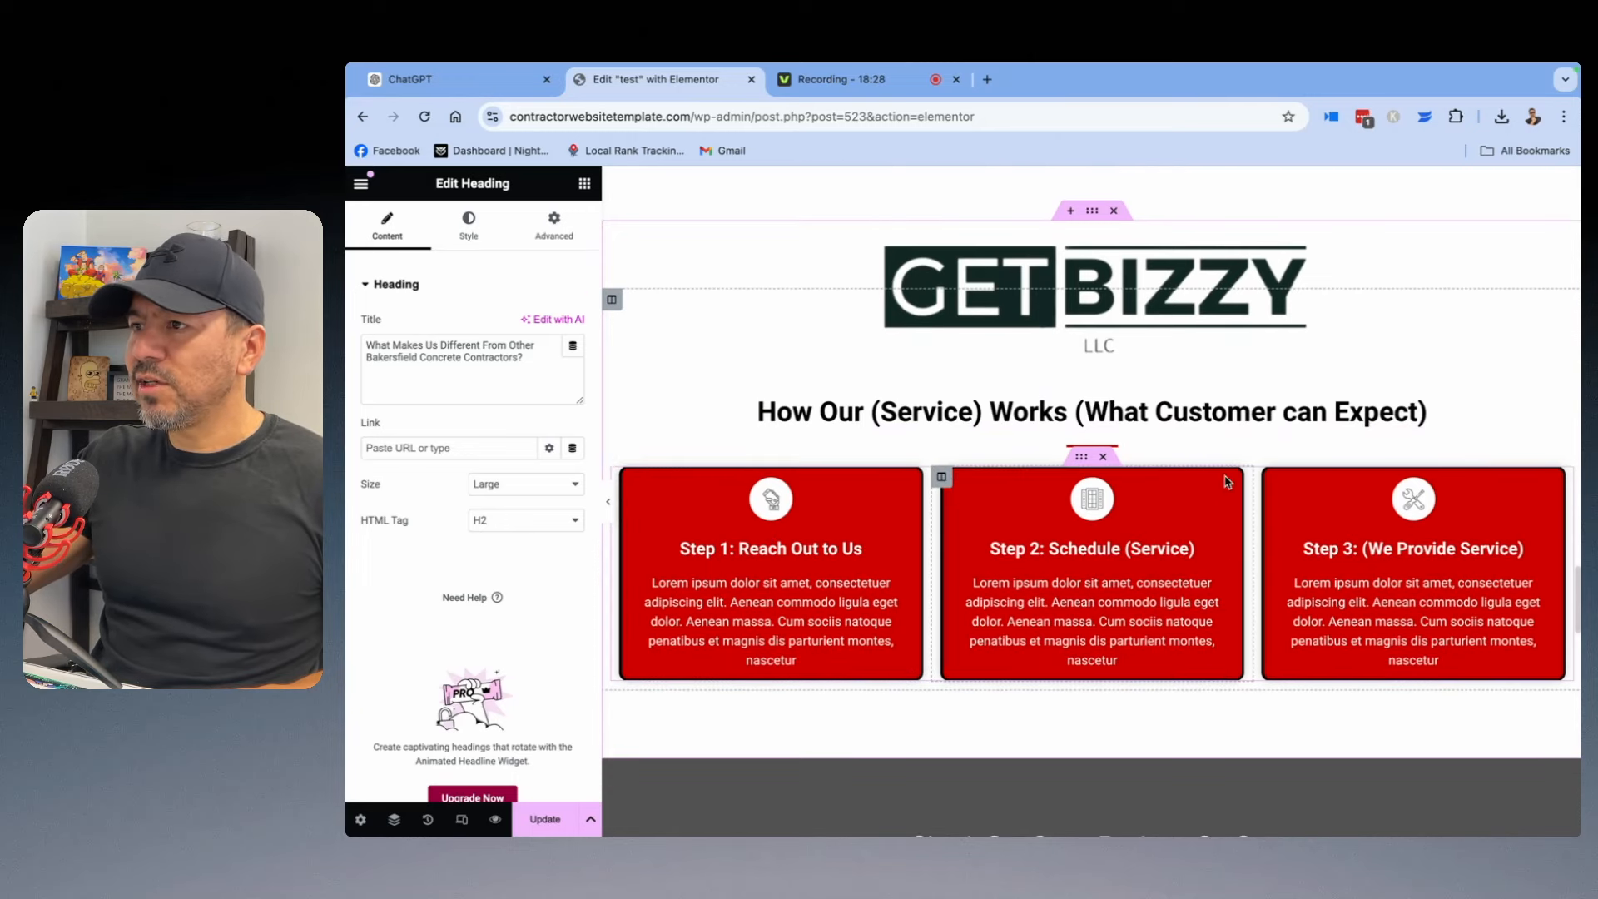
pyautogui.rightClick(1264, 483)
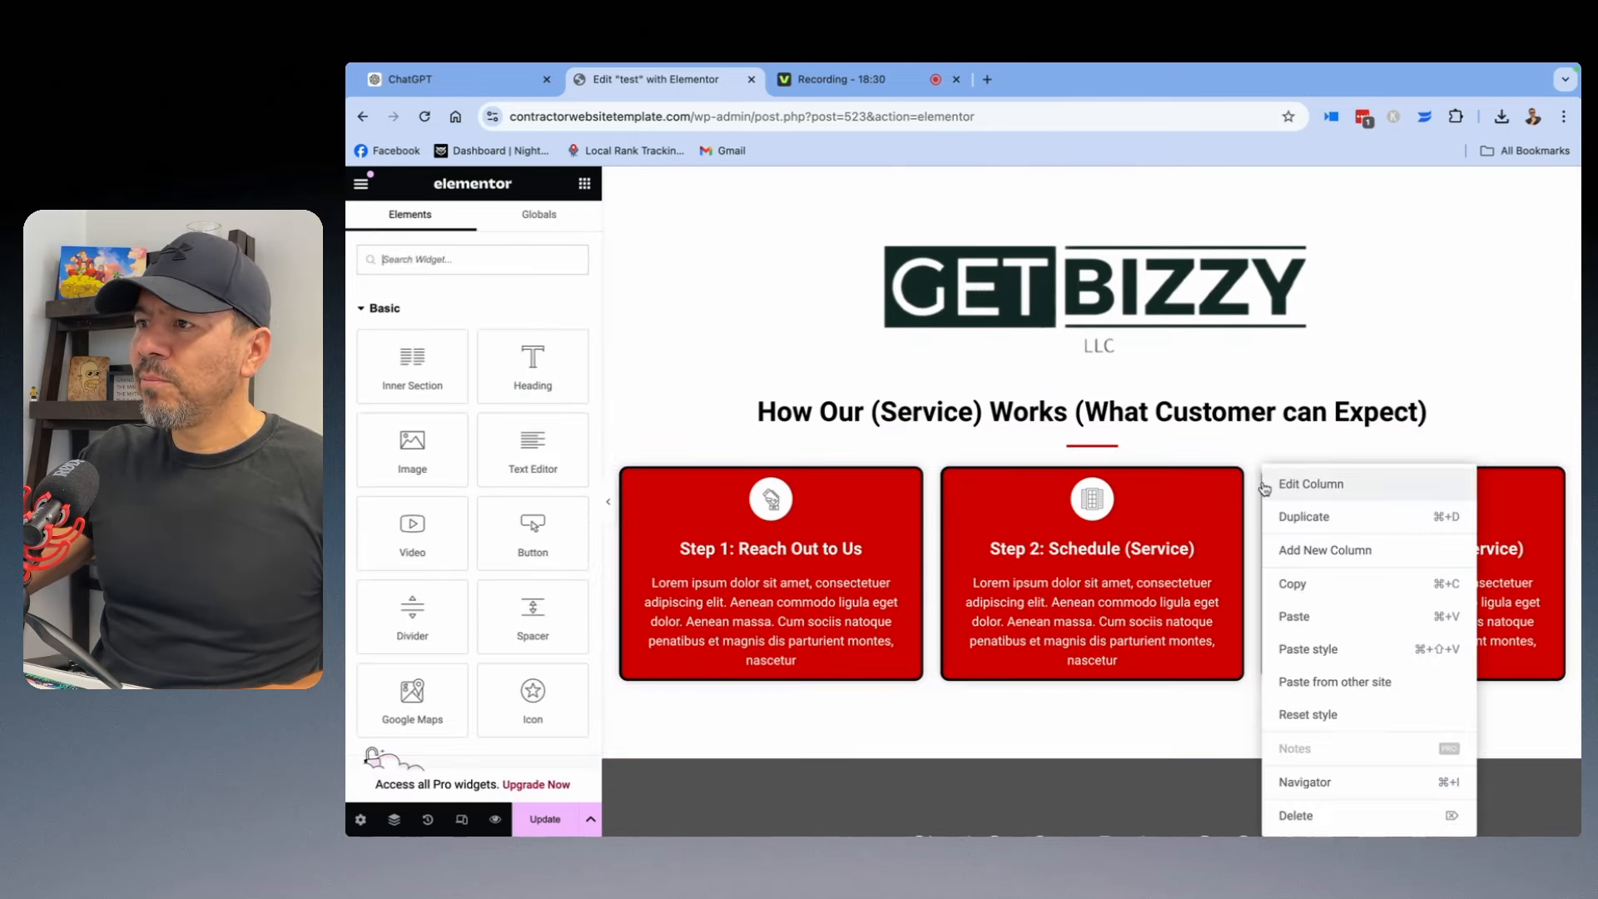
pyautogui.click(1303, 518)
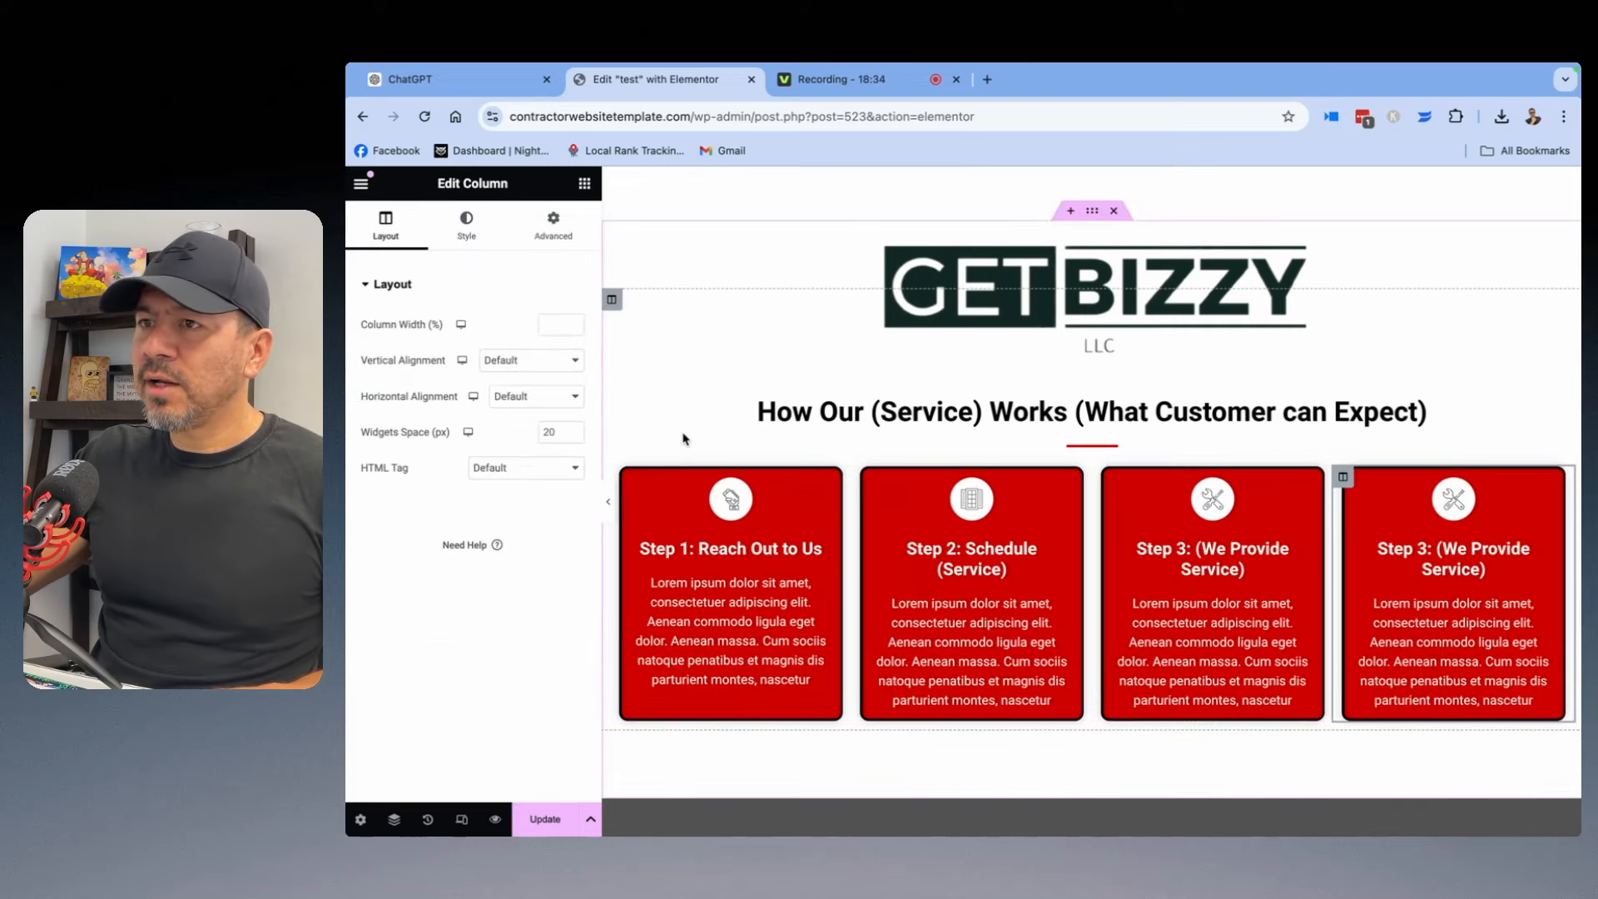
# Review the four-step headline variations in ChatGPT and copy the fourth one, "How We Make Your Concrete Project Easy".
pyautogui.click(873, 77)
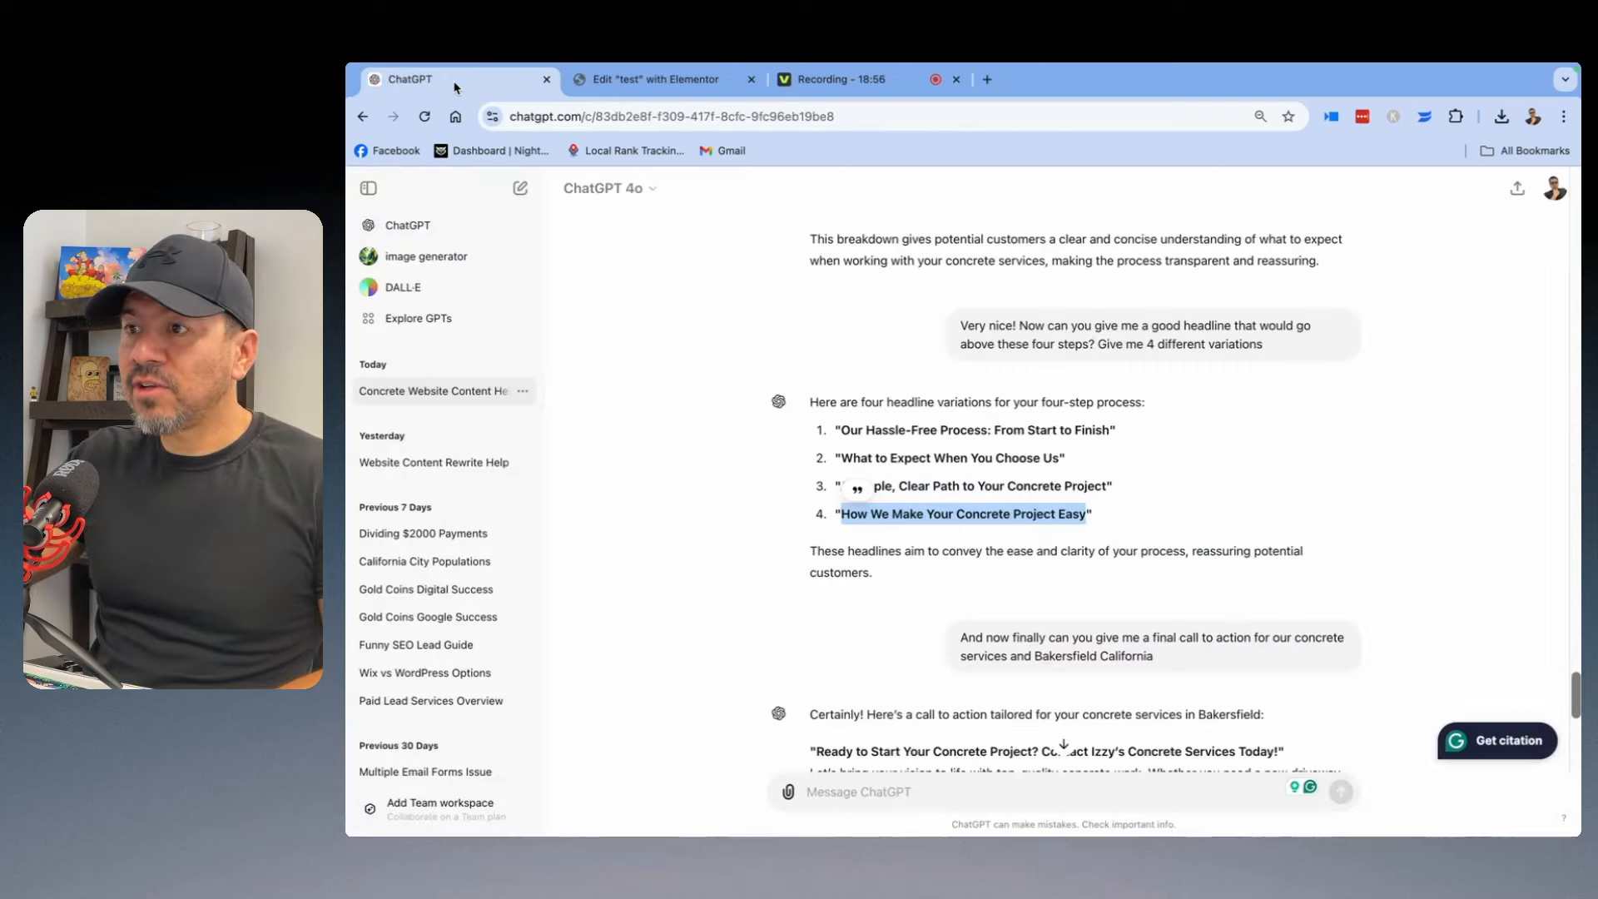
pyautogui.scroll(2, 1053, 507)
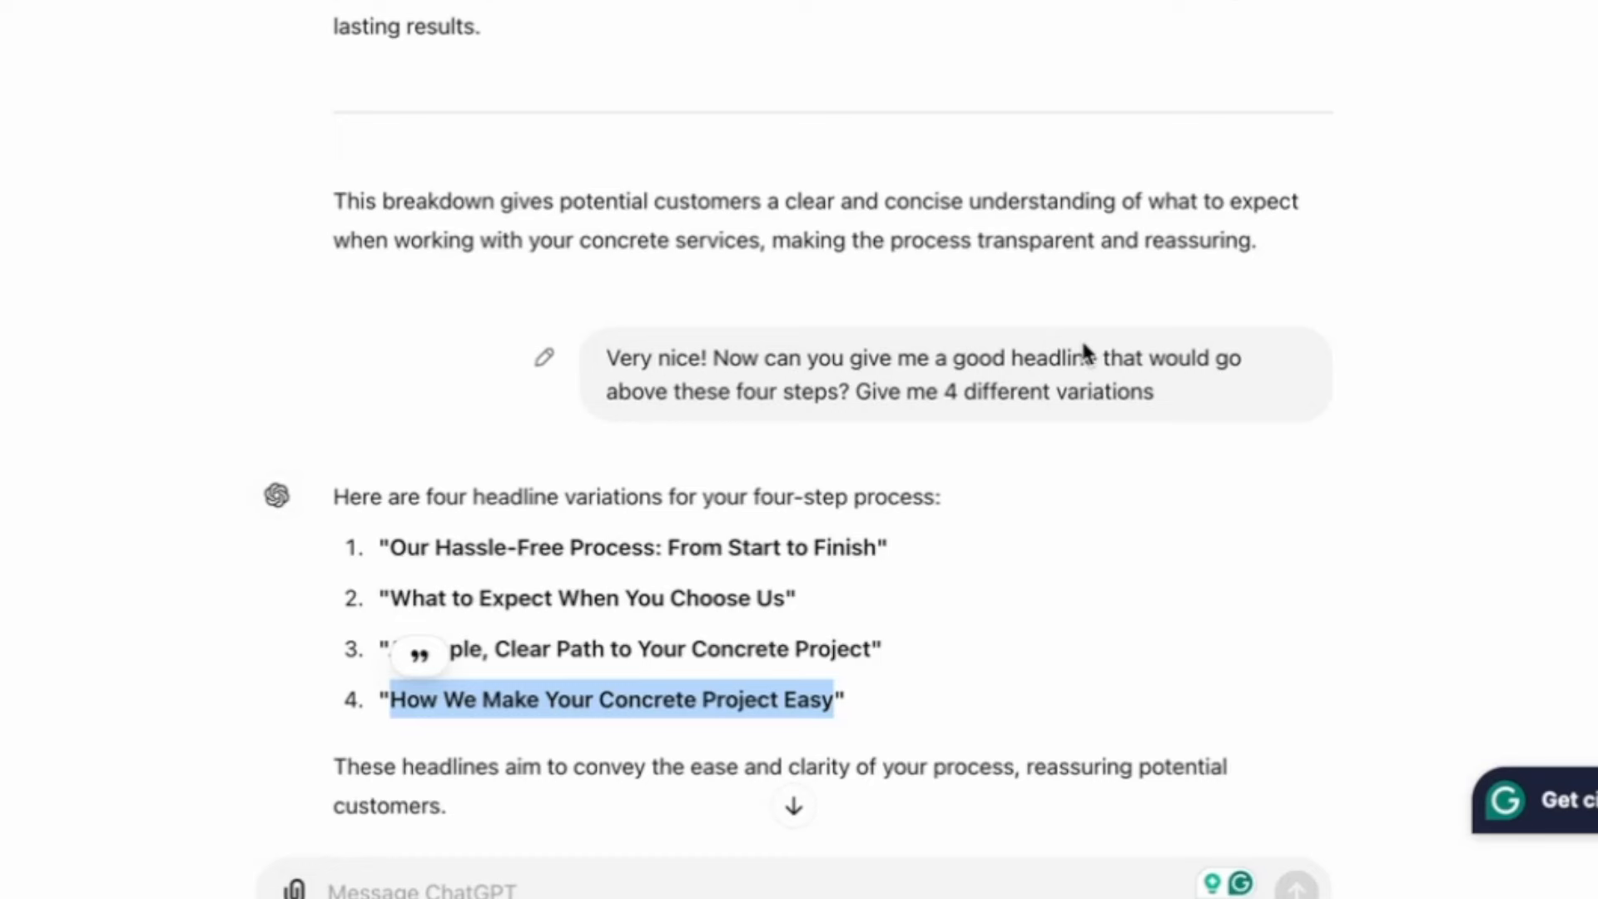
pyautogui.scroll(-3, 841, 379)
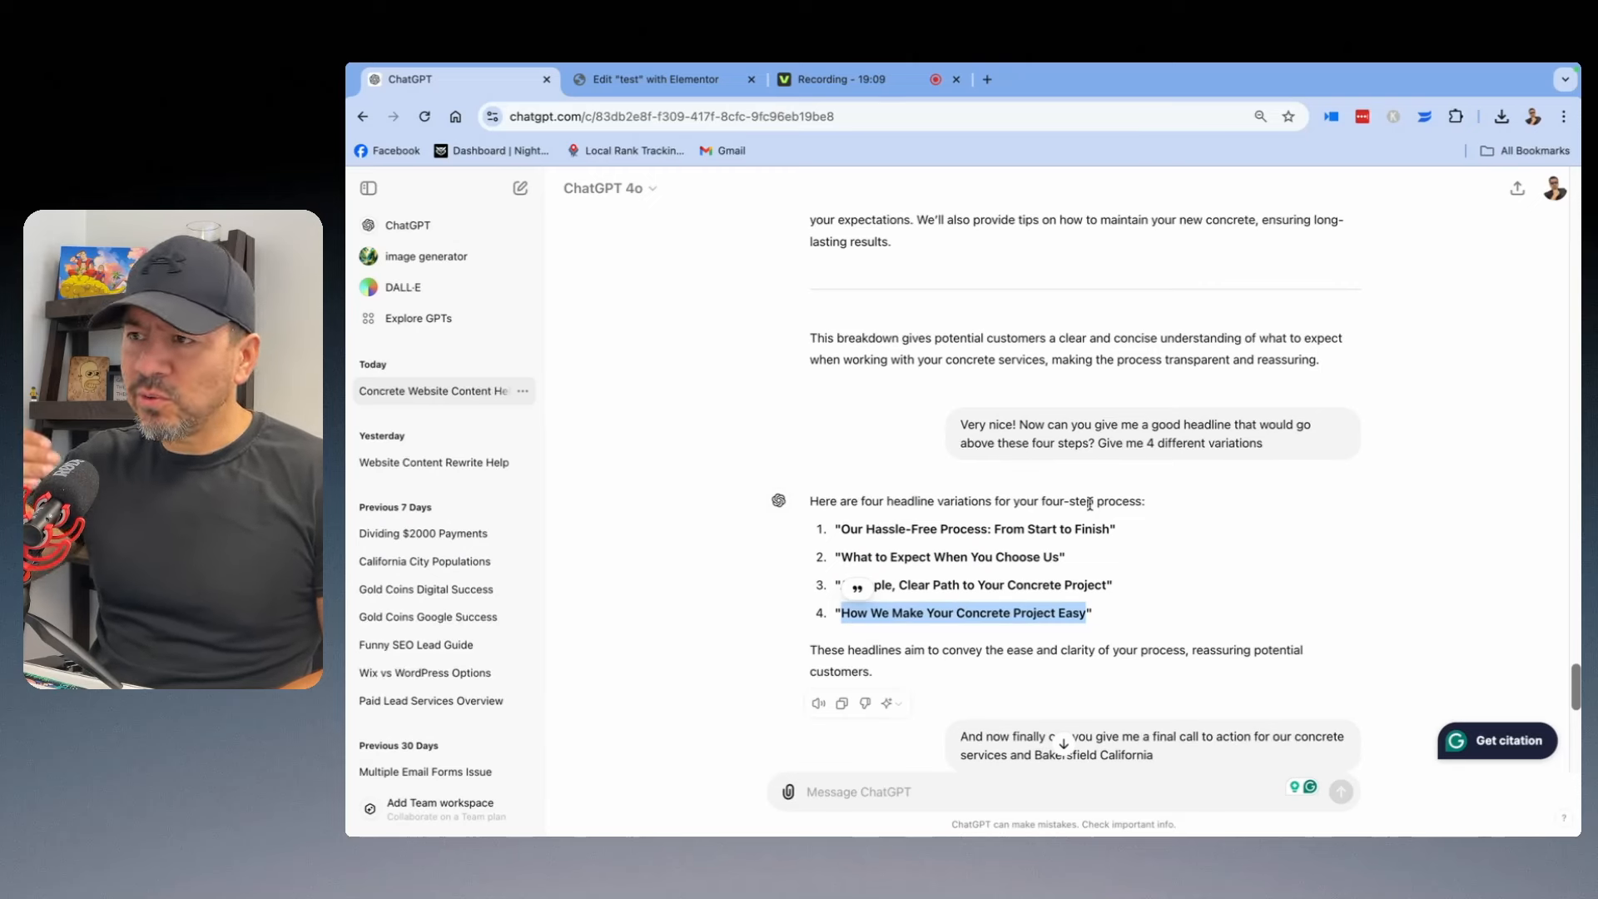
pyautogui.scroll(-1, 1082, 506)
pyautogui.click(1025, 509)
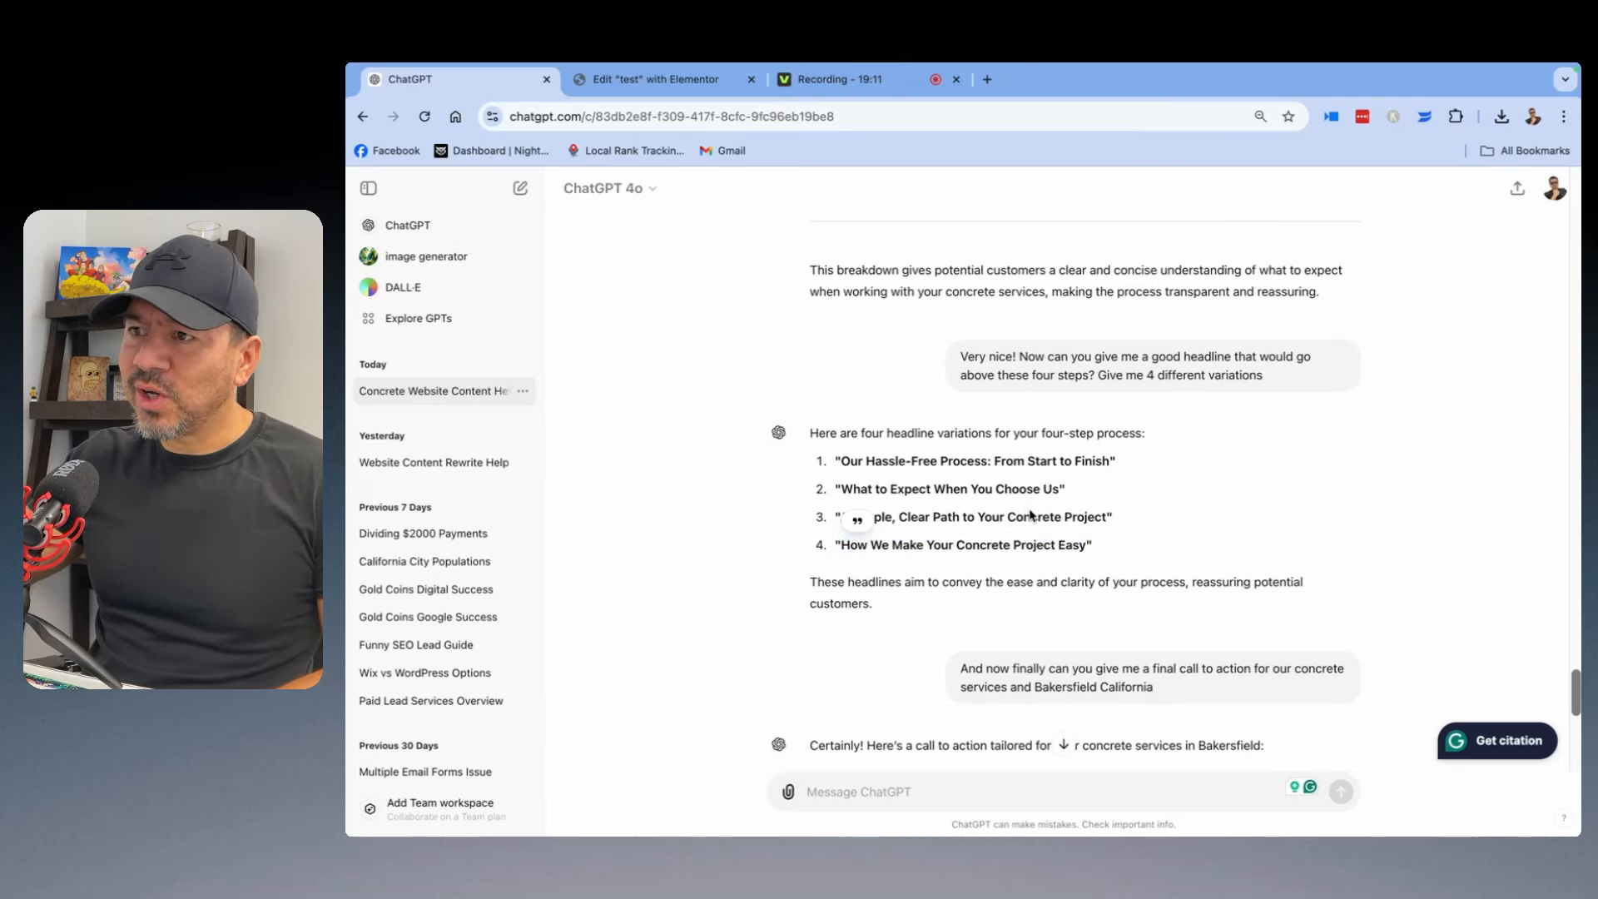
pyautogui.moveTo(1084, 549); pyautogui.dragTo(844, 550)
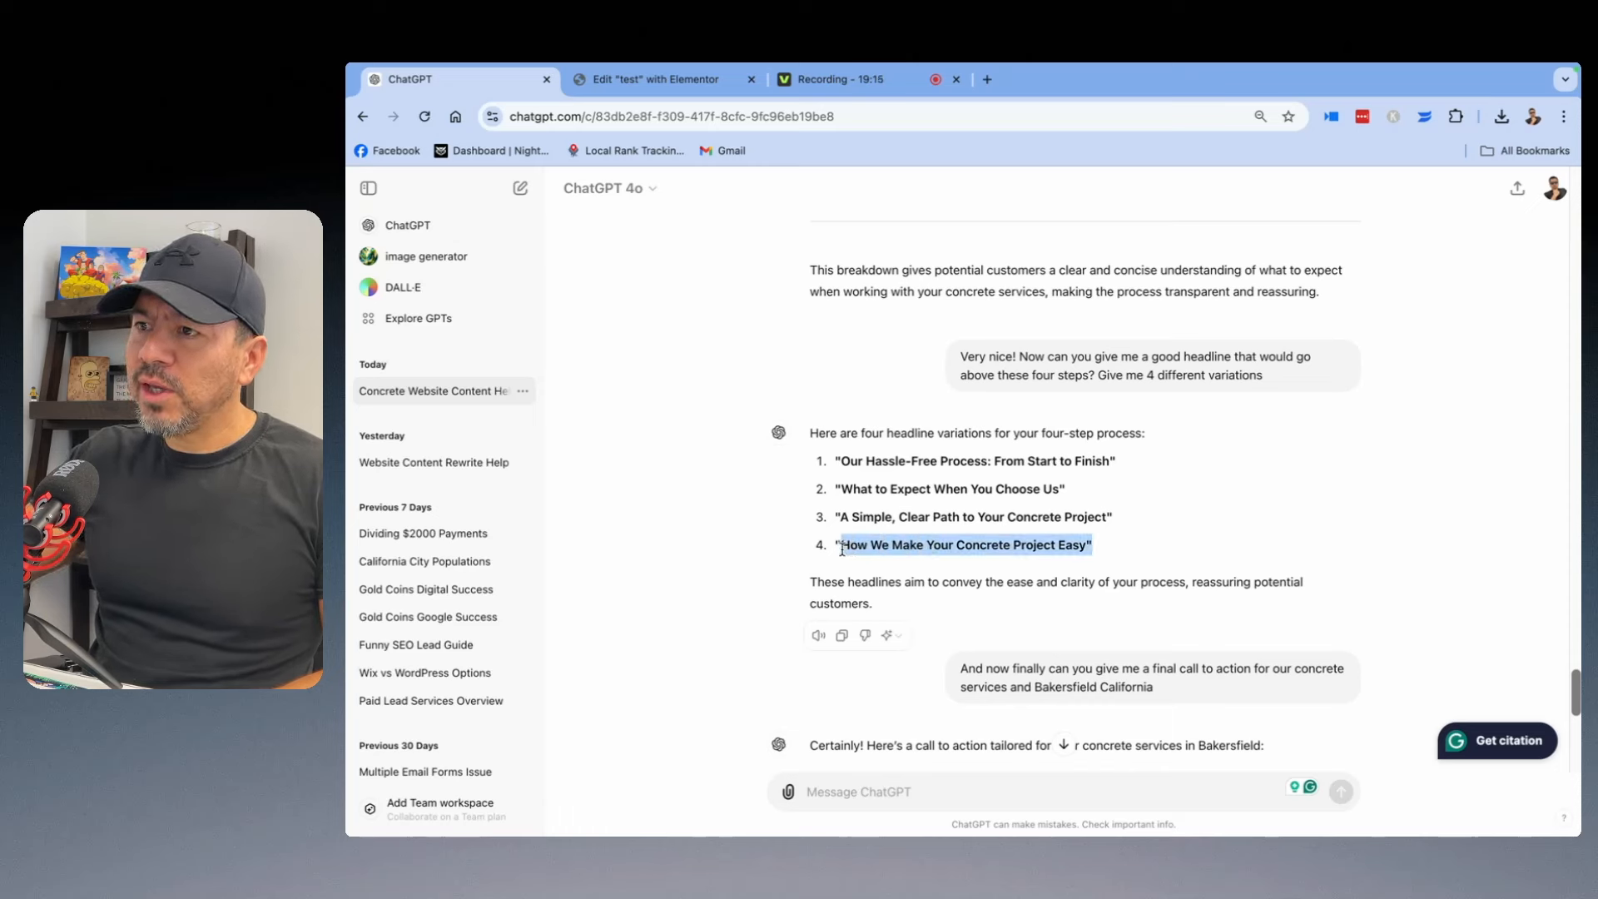
pyautogui.rightClick(920, 545)
pyautogui.click(953, 582)
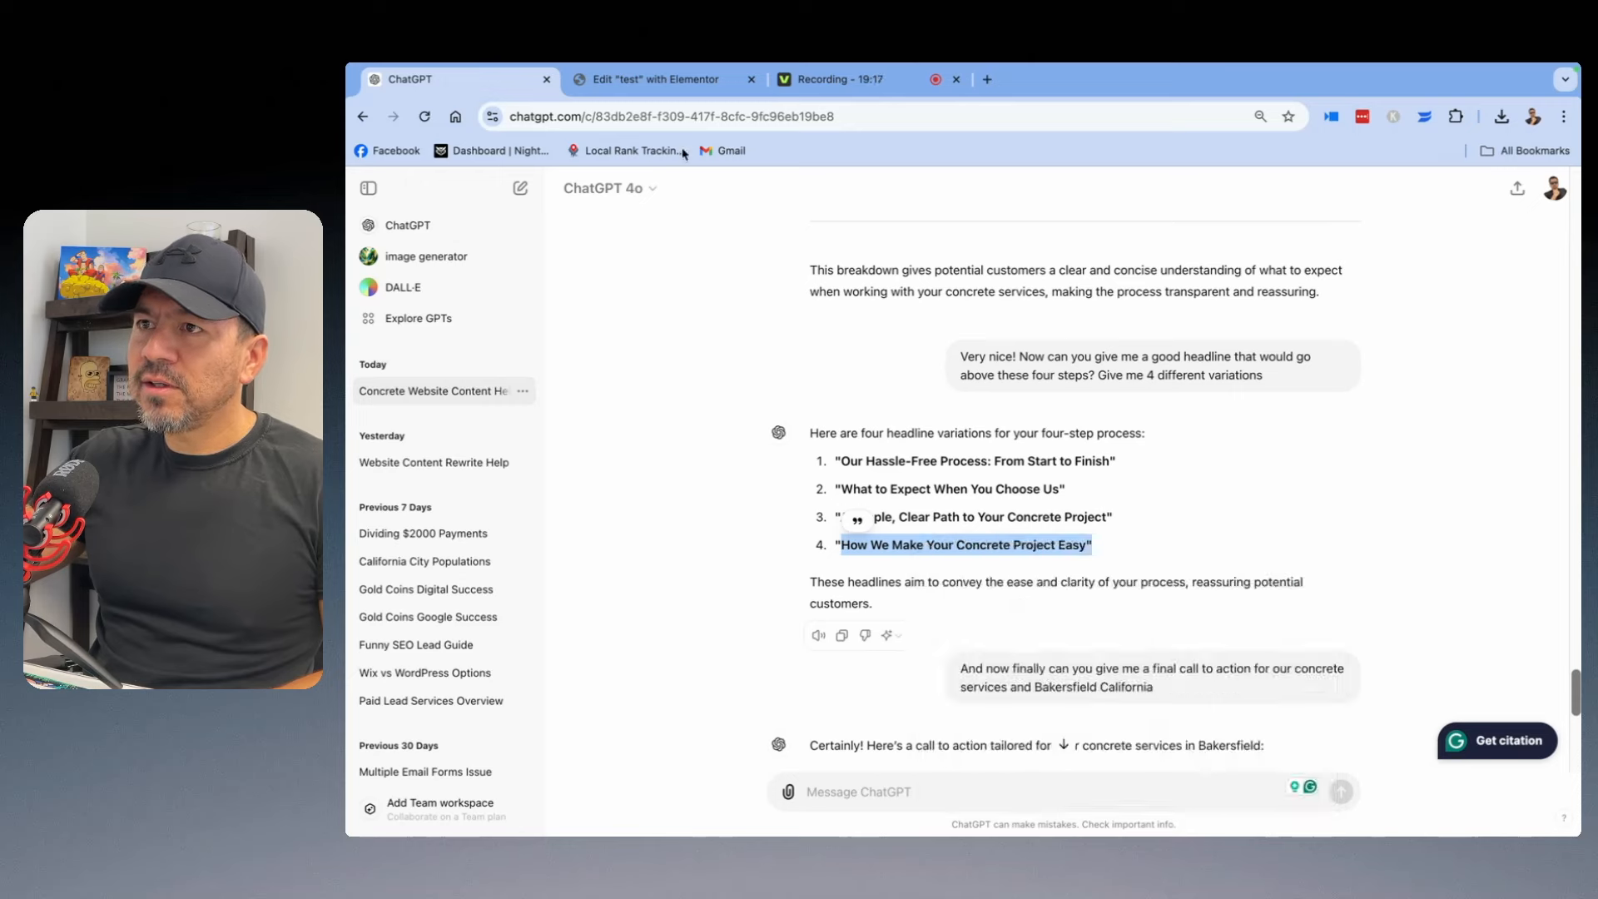
# Replace the process section's heading in Elementor with "How We Make Your Concrete Project Easy", without the closing quotation mark.
pyautogui.click(662, 80)
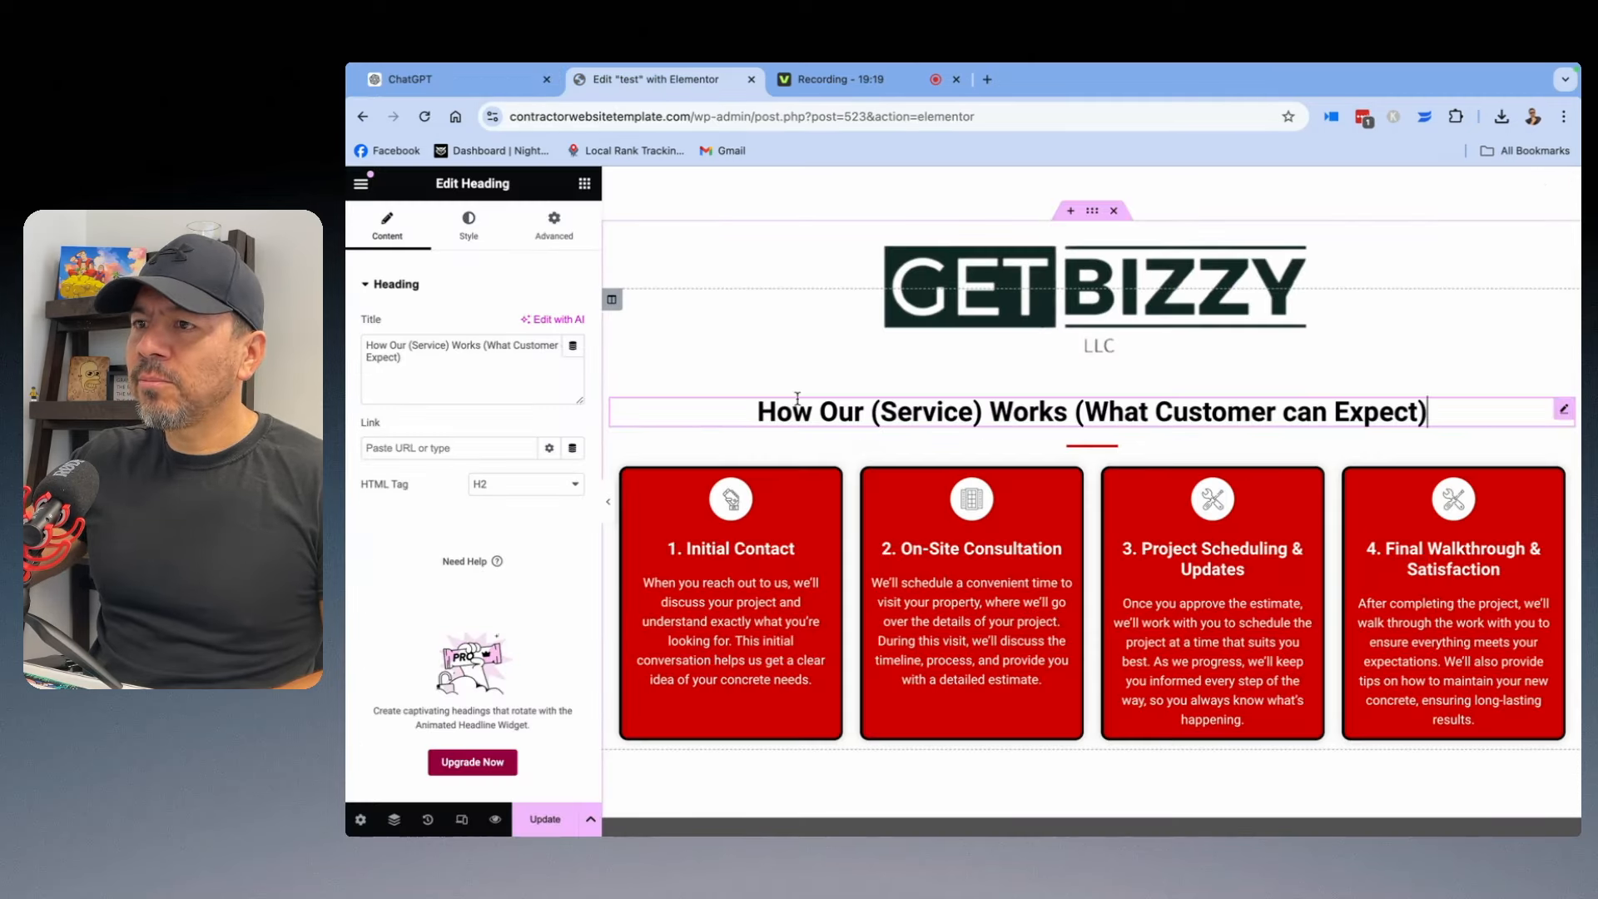
pyautogui.moveTo(435, 375); pyautogui.dragTo(352, 340)
pyautogui.rightClick(374, 341)
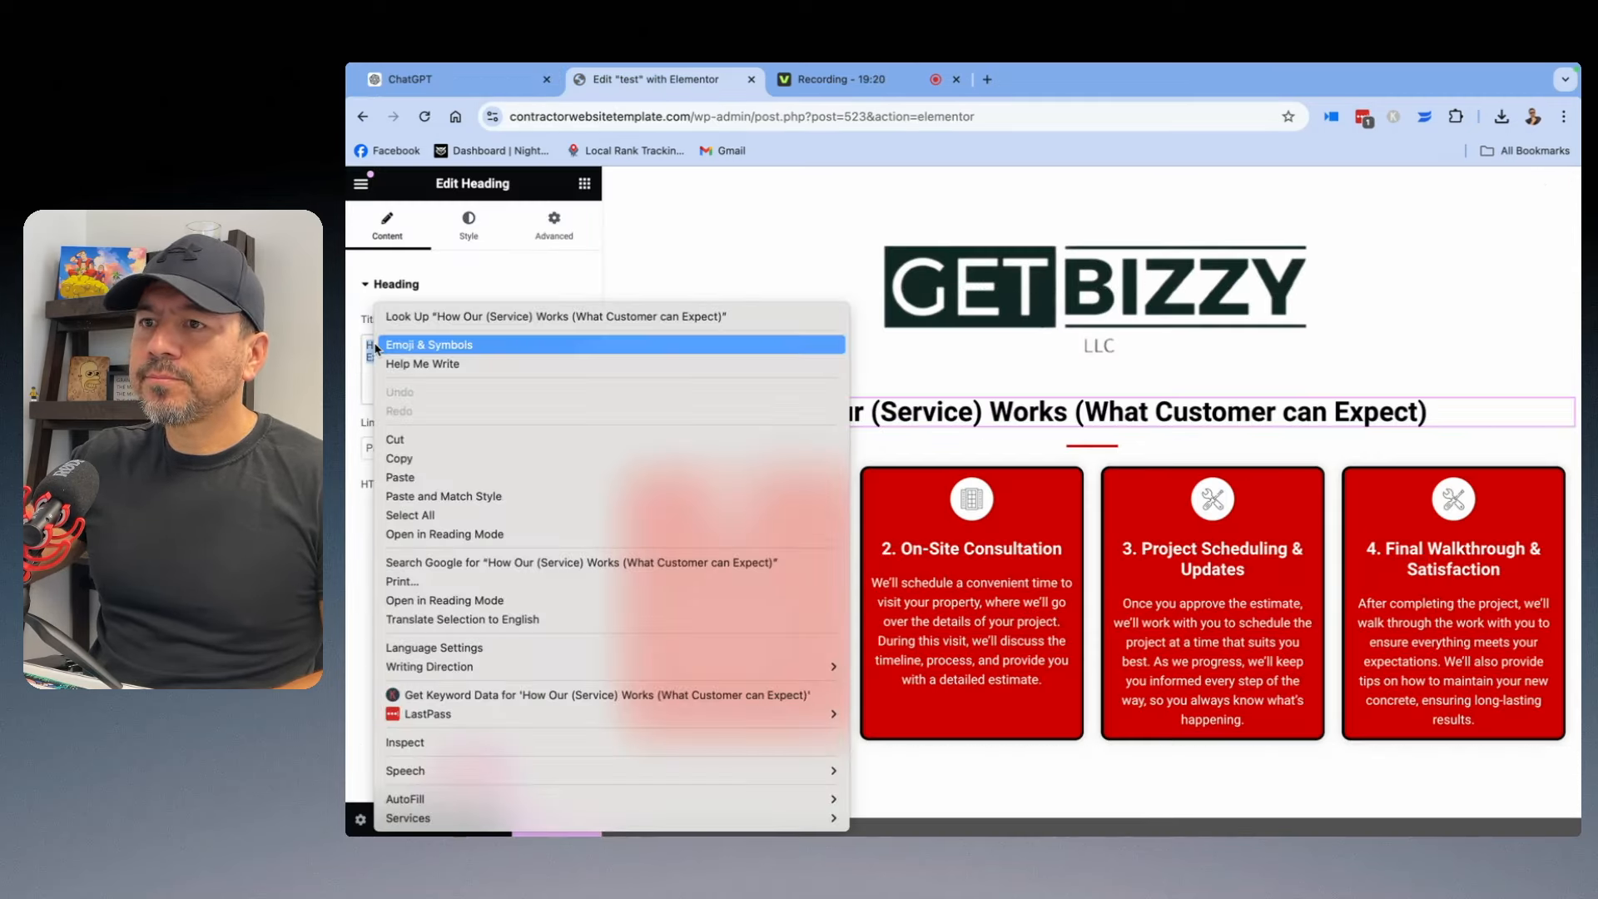
pyautogui.click(409, 480)
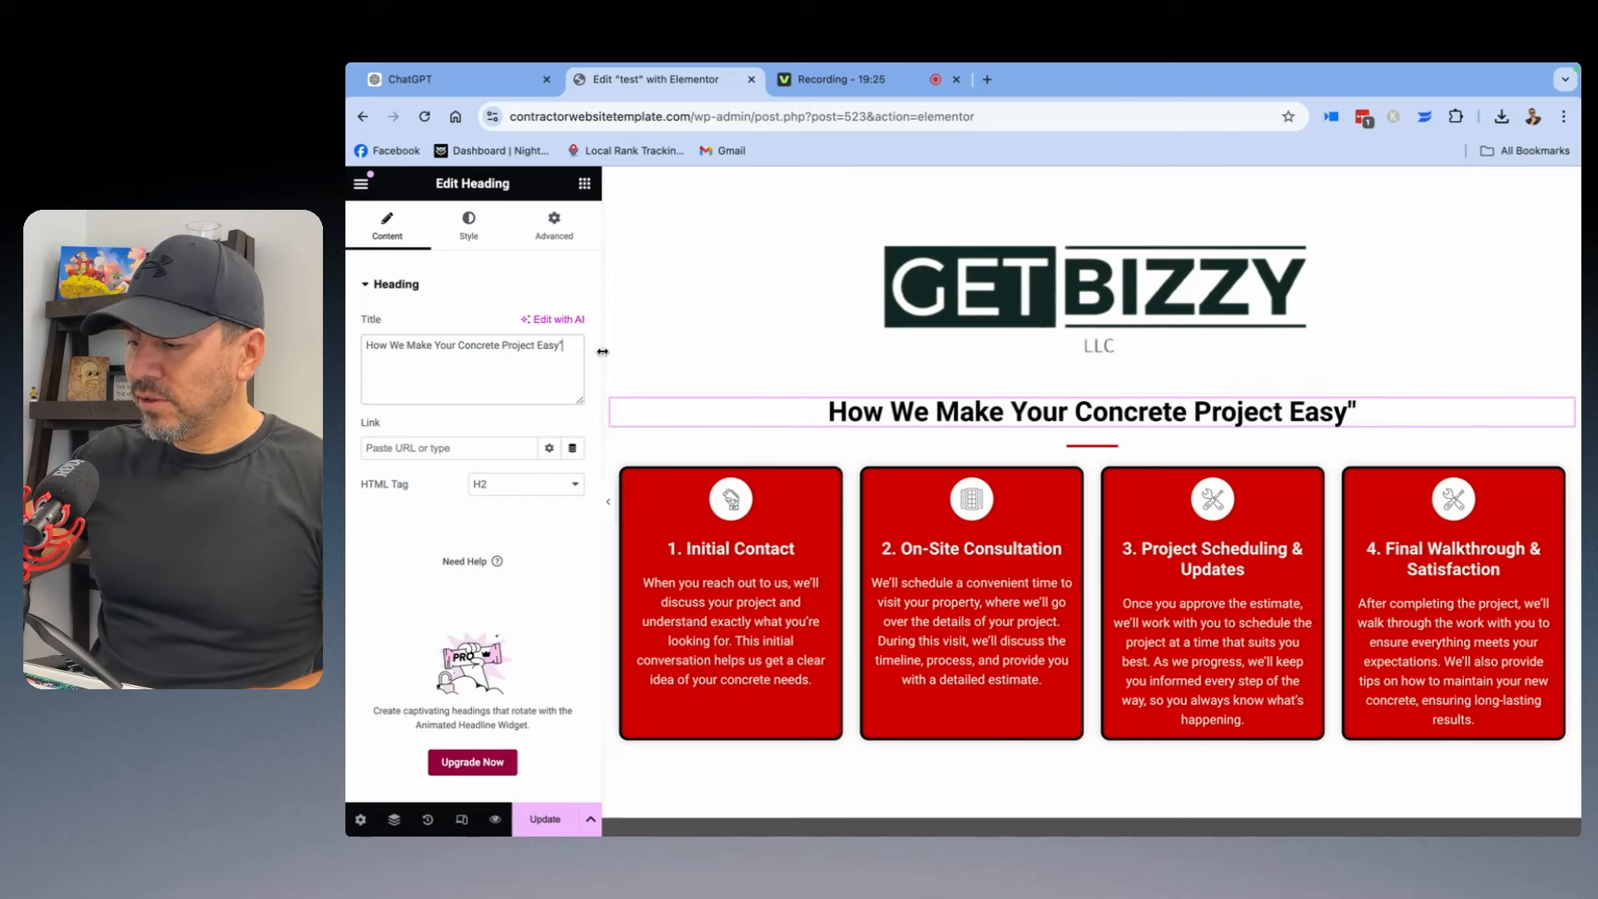
pyautogui.press('BackSpace')
# Examine the reviews, free-estimate and final call-to-action sections in Elementor, then ChatGPT's final call-to-action prompt and its answer.
pyautogui.scroll(-7, 1109, 344)
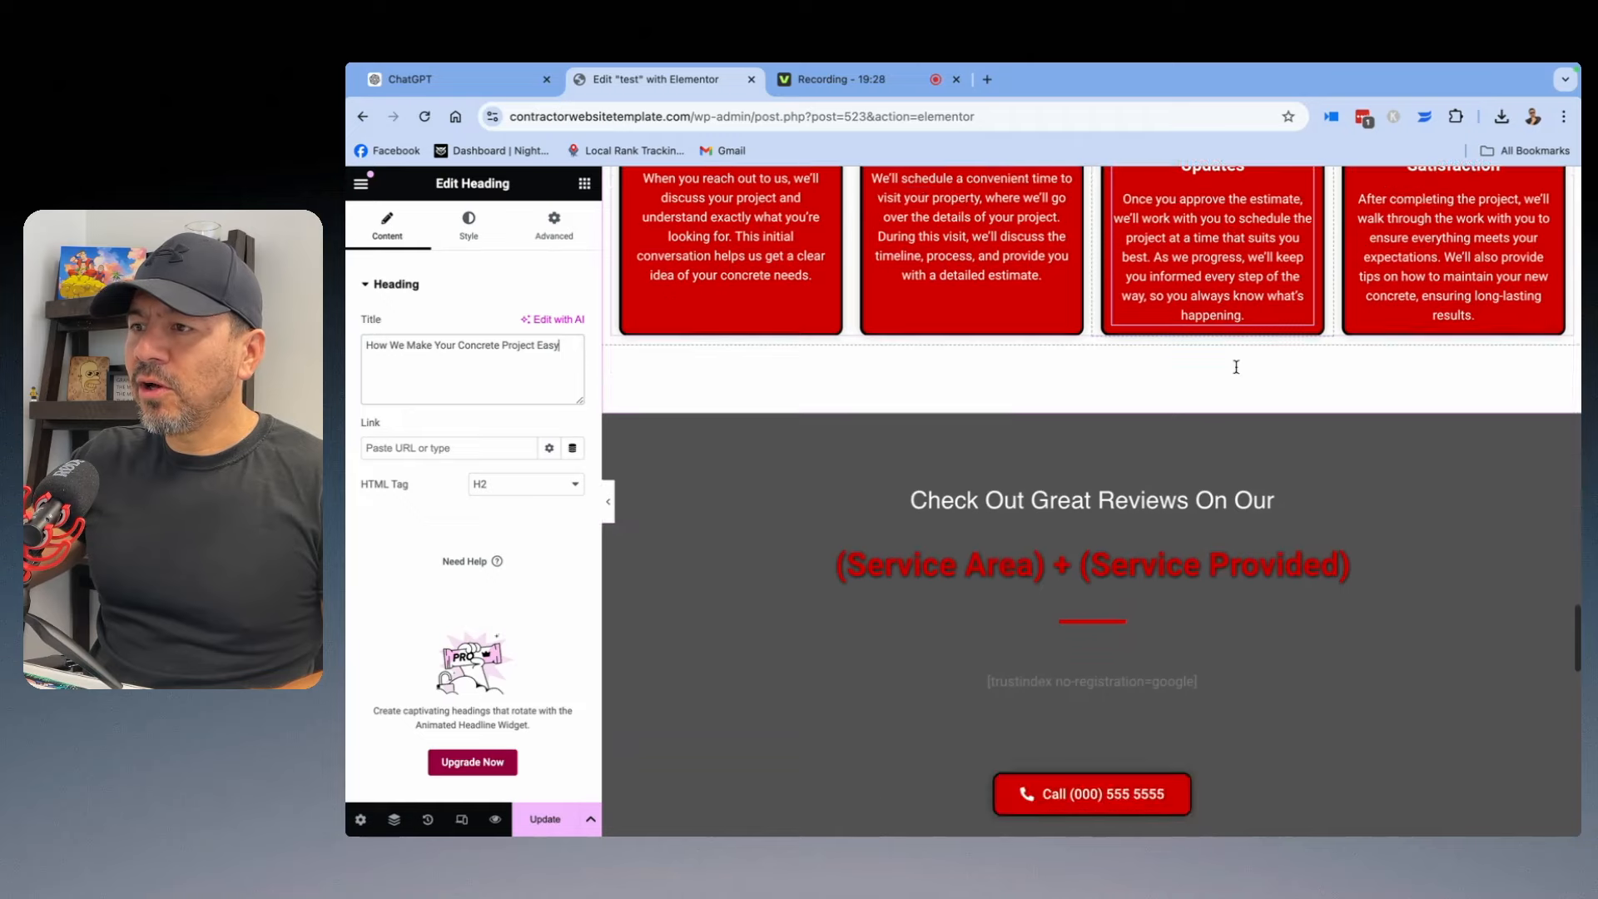
pyautogui.scroll(-1, 1107, 426)
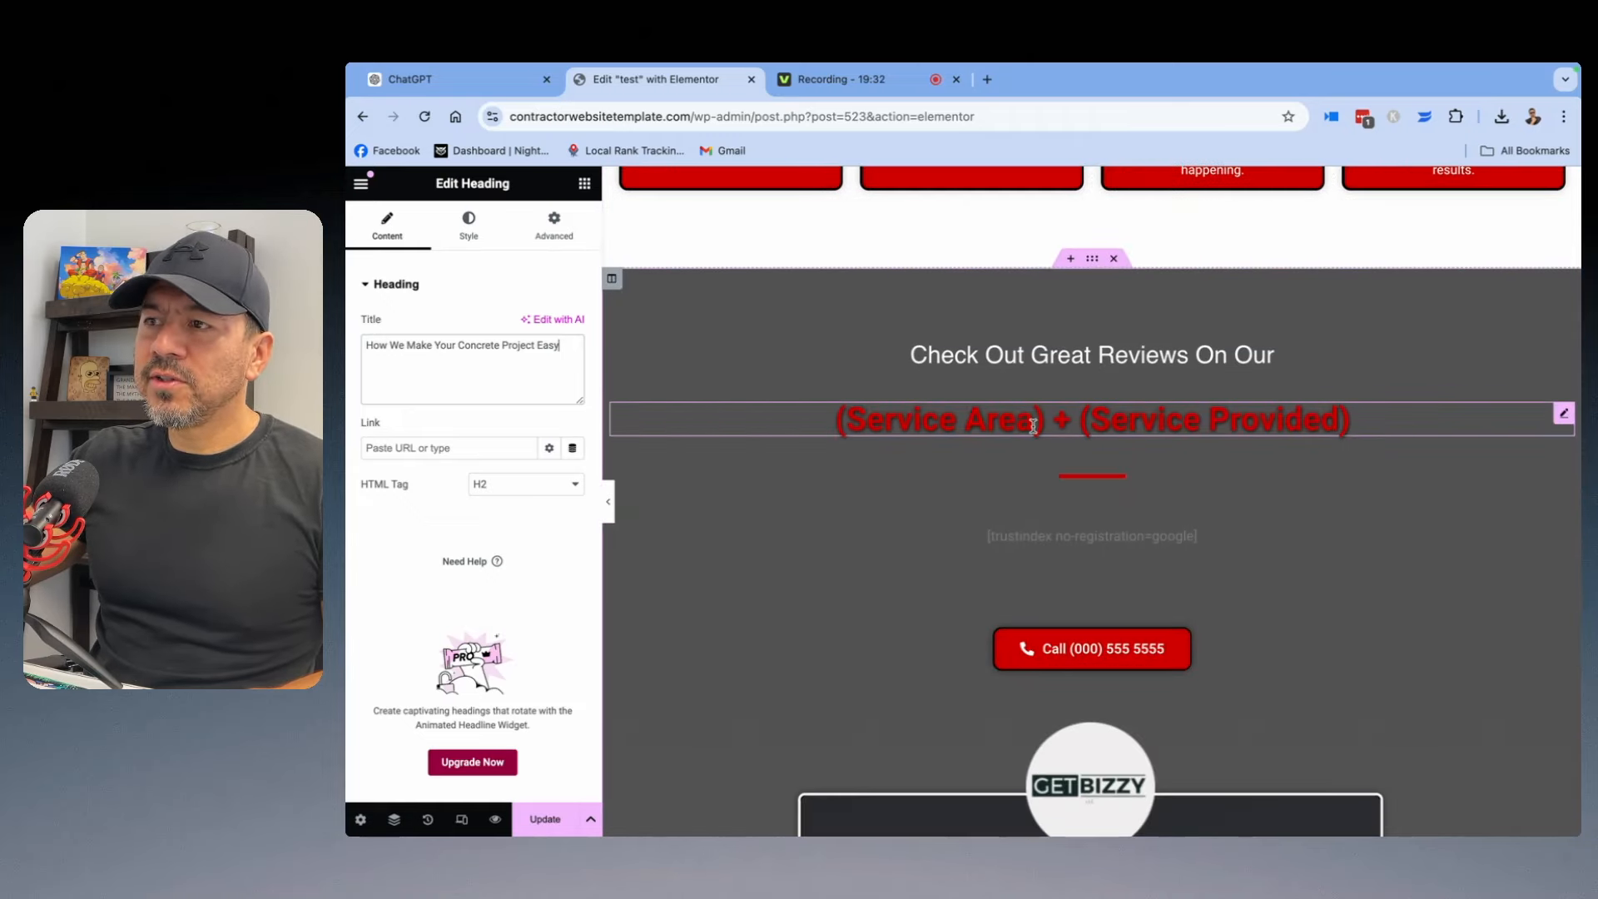
pyautogui.scroll(-1, 1269, 440)
pyautogui.scroll(-5, 1268, 440)
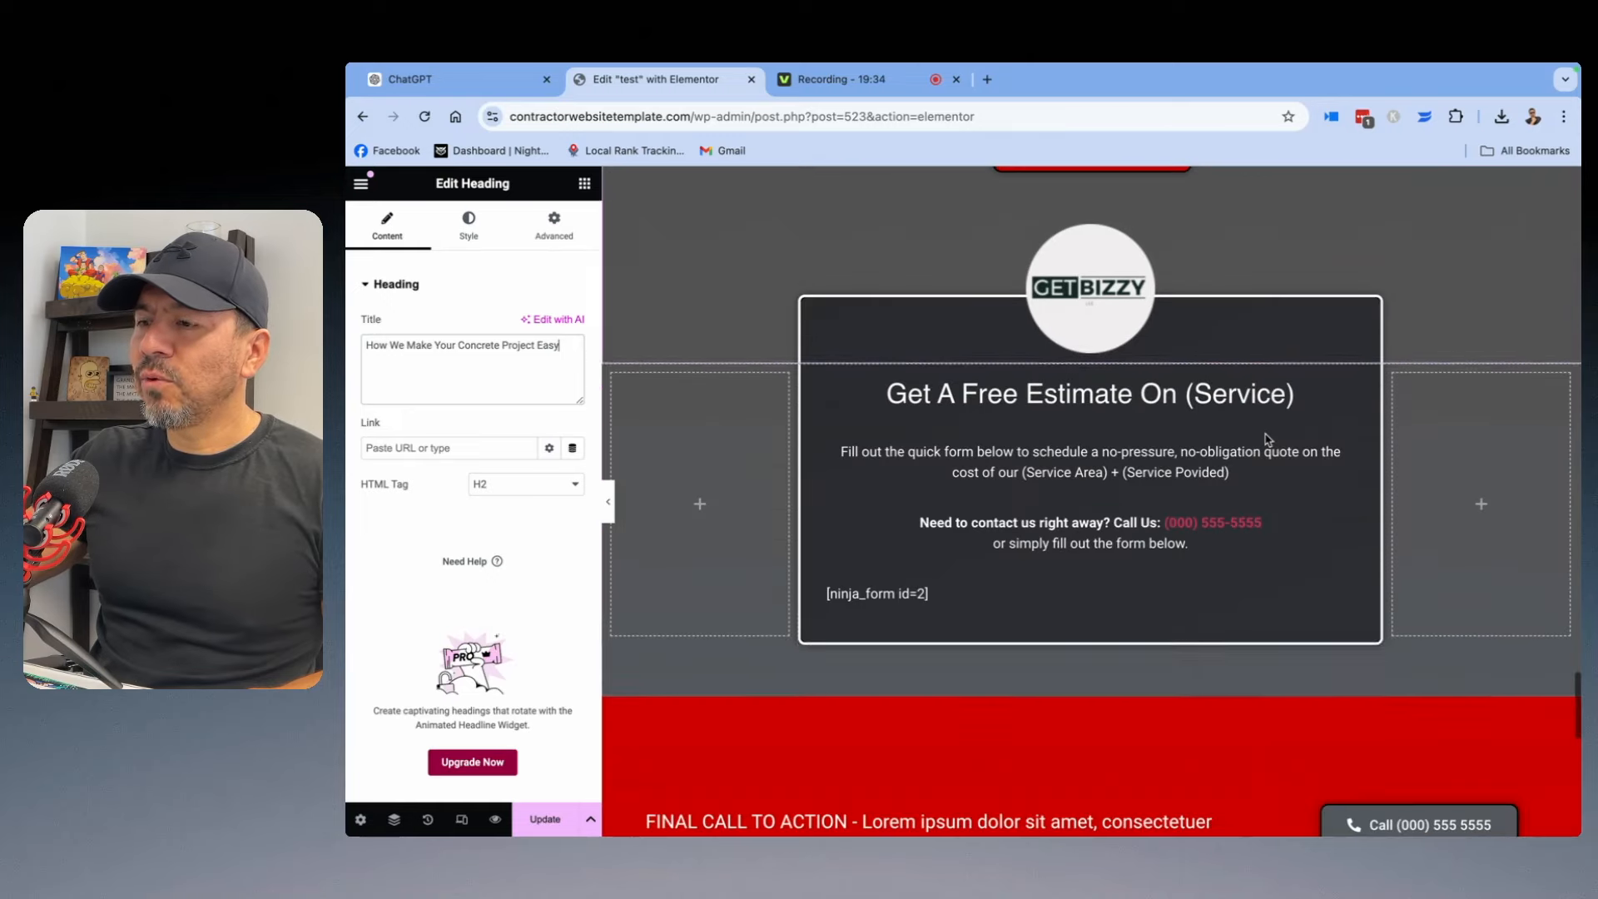
pyautogui.scroll(-4, 1119, 427)
pyautogui.scroll(-1, 1123, 413)
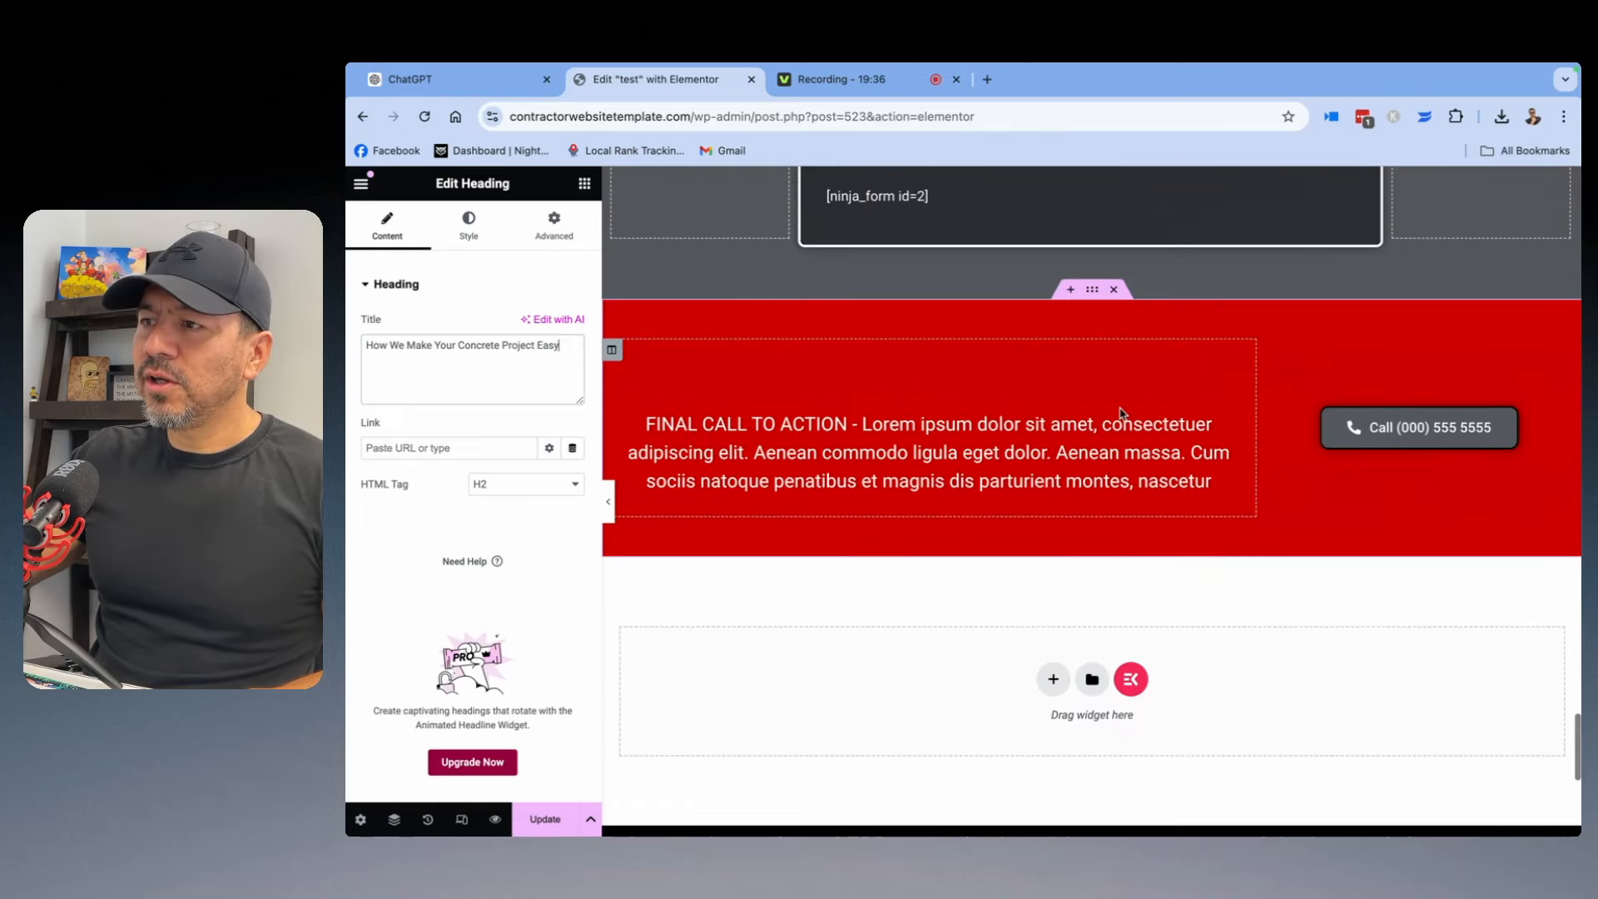
pyautogui.click(432, 82)
pyautogui.scroll(-5, 1030, 492)
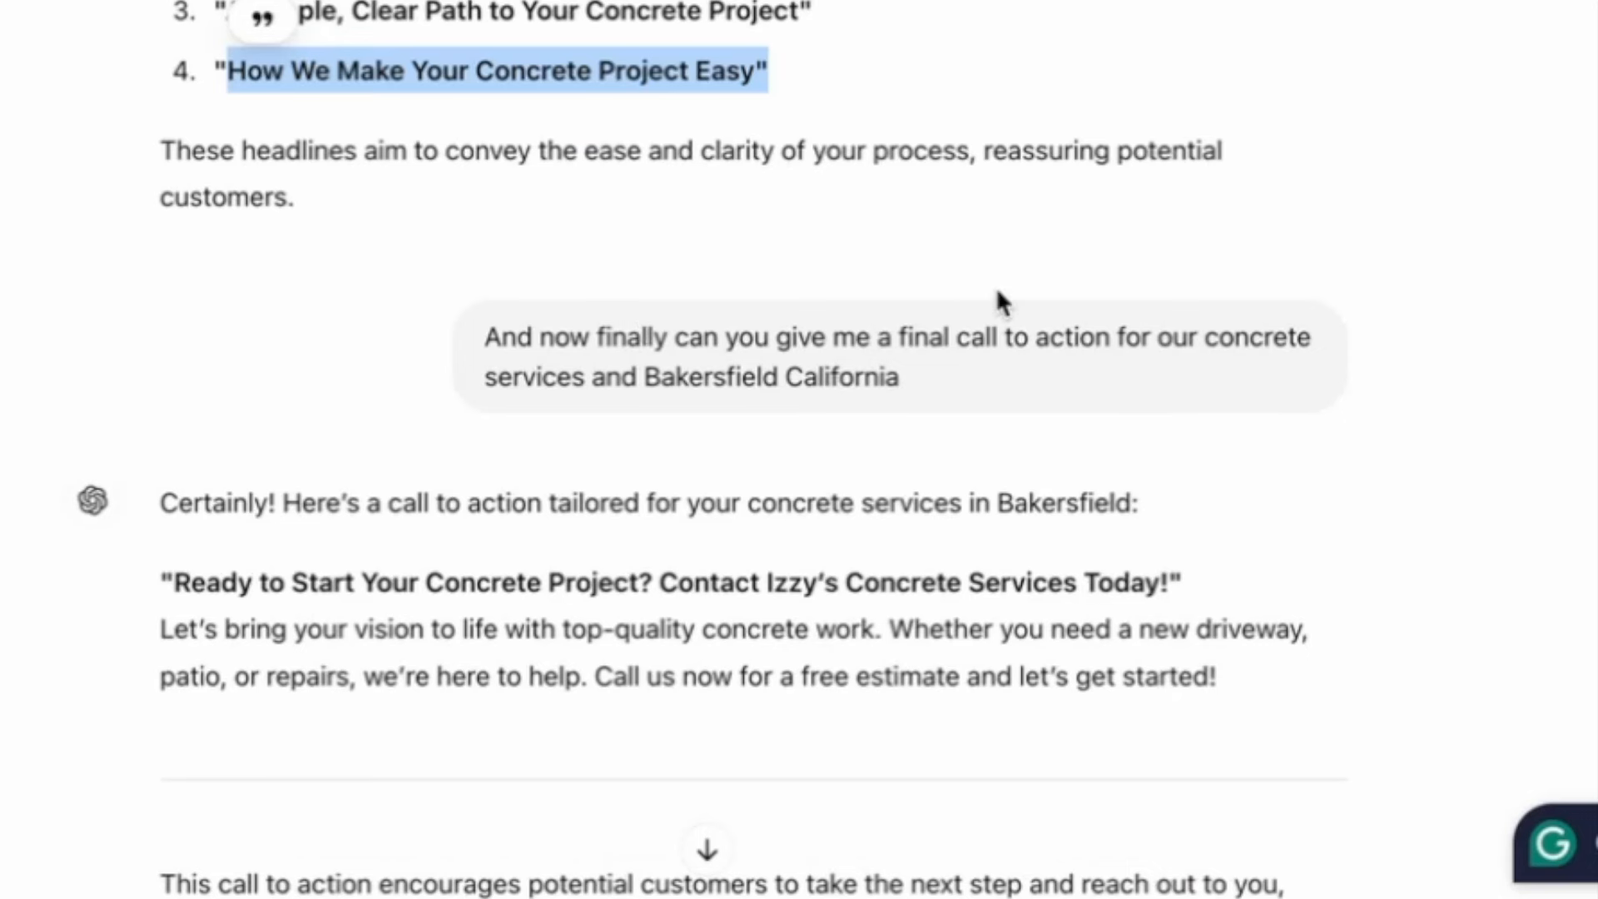
pyautogui.scroll(-1, 999, 295)
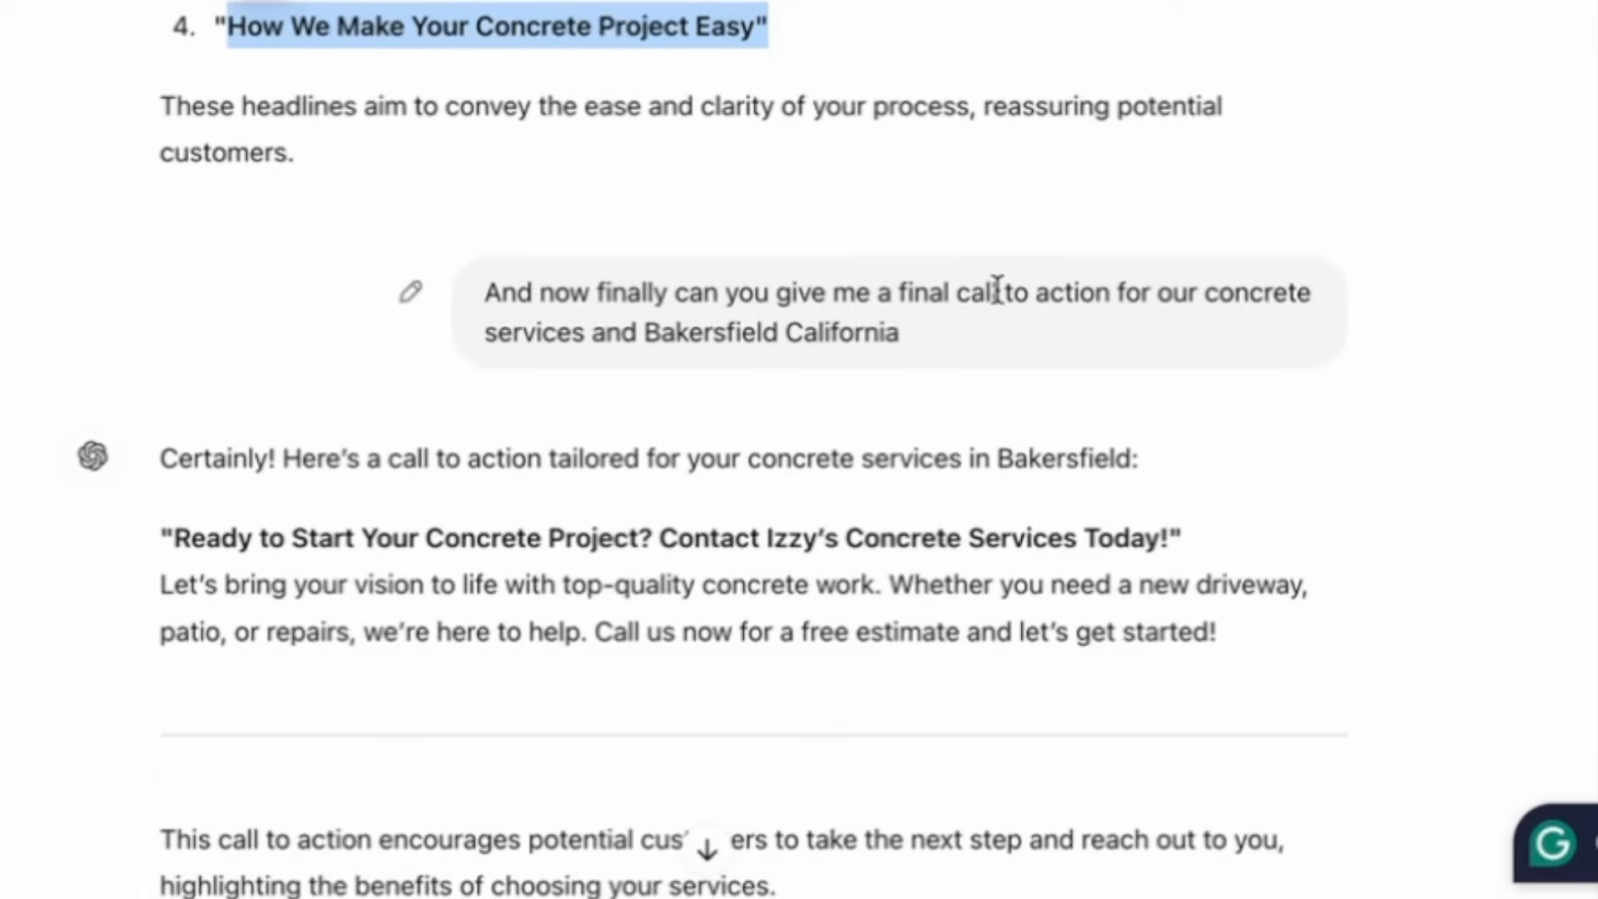
pyautogui.scroll(-1, 999, 285)
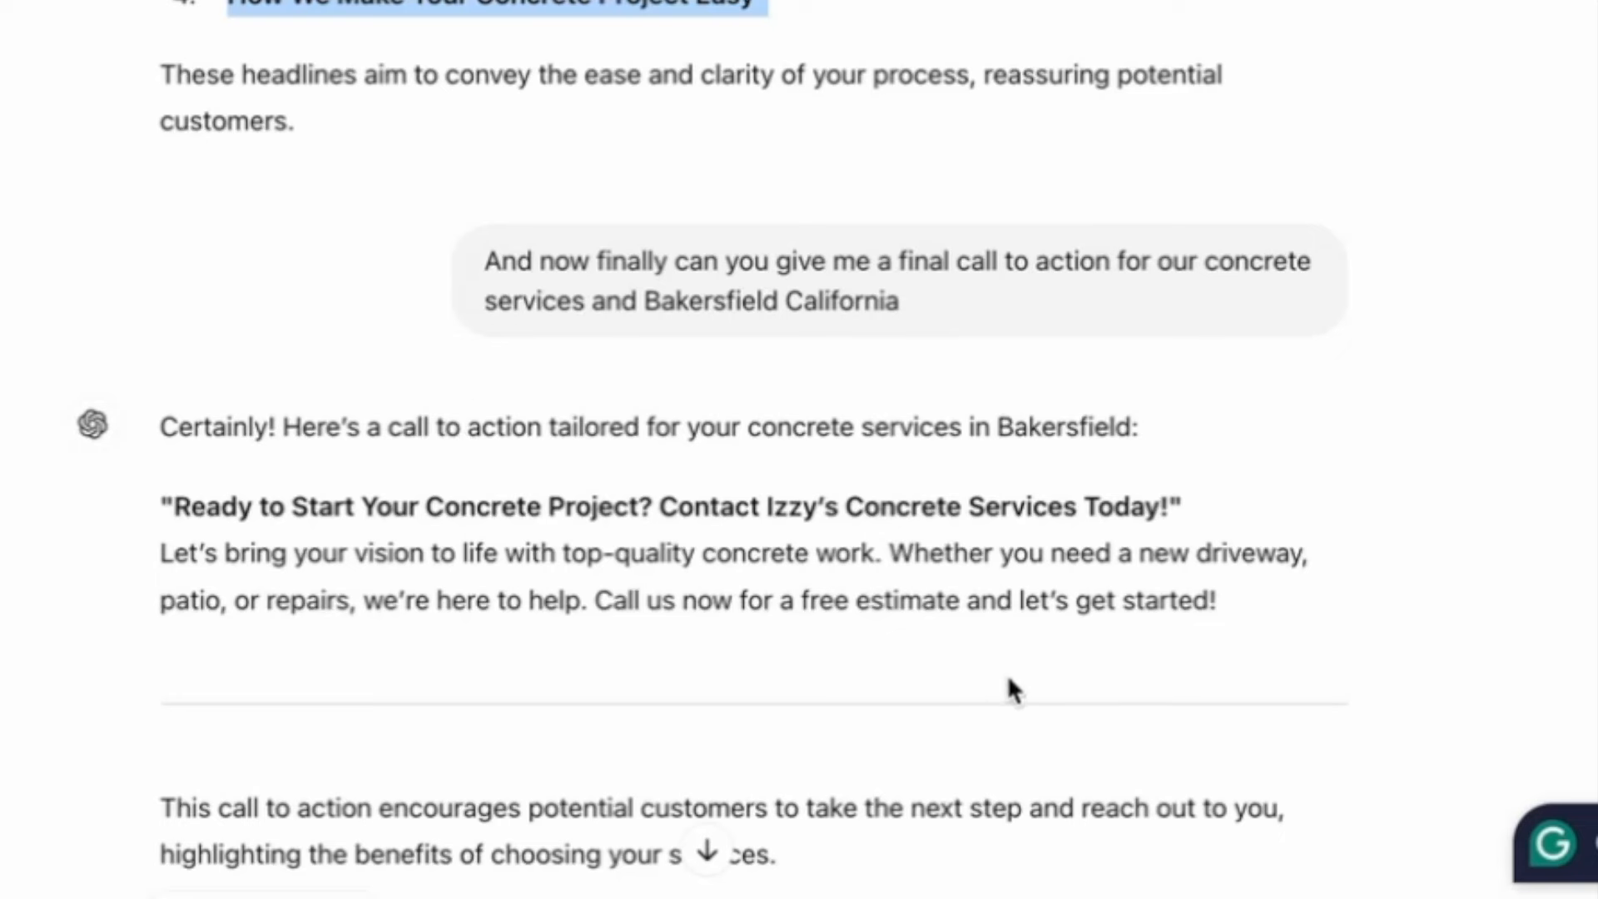
# Copy ChatGPT's final call to action, from "Ready to Start Your Concrete Project?" through "let's get started".
pyautogui.moveTo(1209, 601); pyautogui.dragTo(177, 509)
pyautogui.rightClick(246, 525)
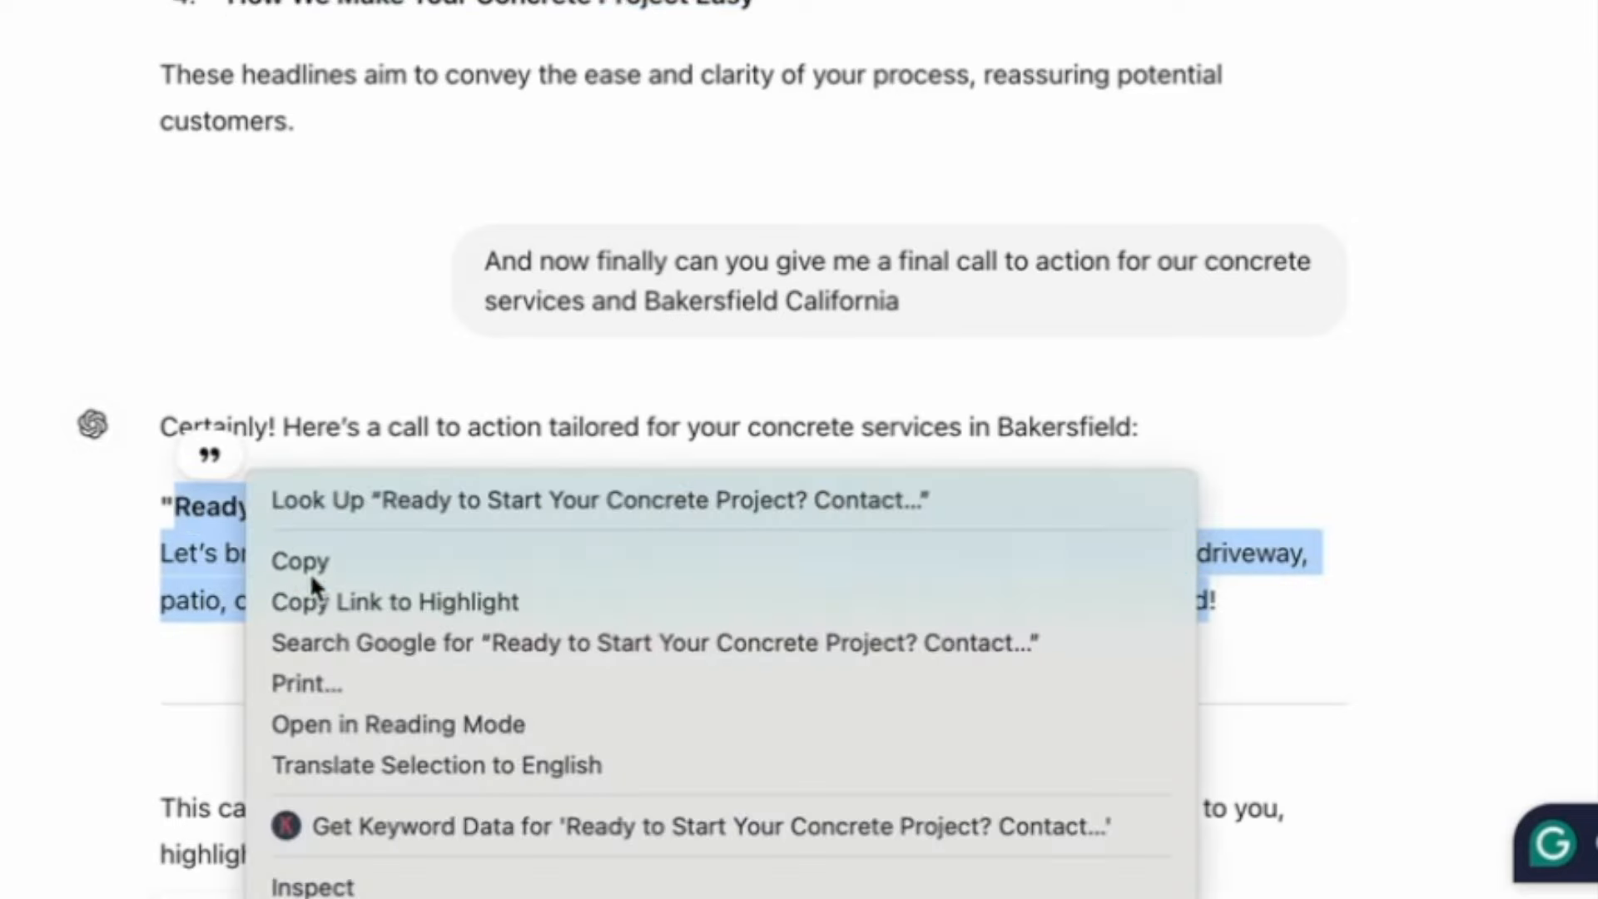
pyautogui.click(311, 572)
# Replace the "FINAL CALL TO ACTION" placeholder text in Elementor's red section with the copied ChatGPT call to action.
pyautogui.click(658, 79)
pyautogui.click(939, 495)
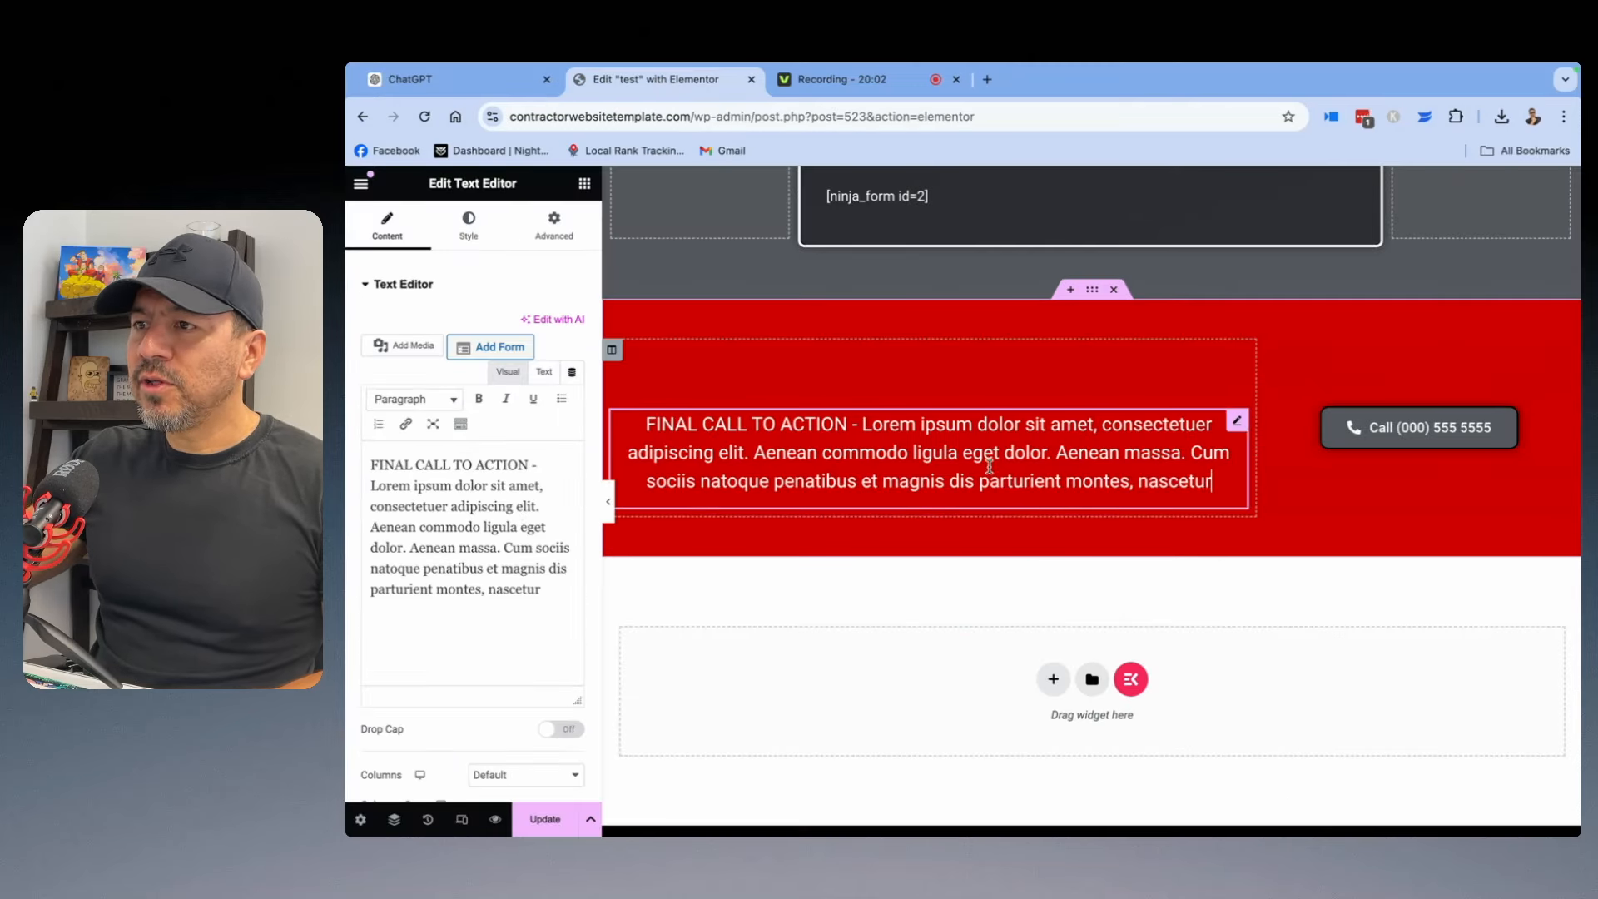
pyautogui.moveTo(541, 589); pyautogui.dragTo(383, 472)
pyautogui.rightClick(450, 491)
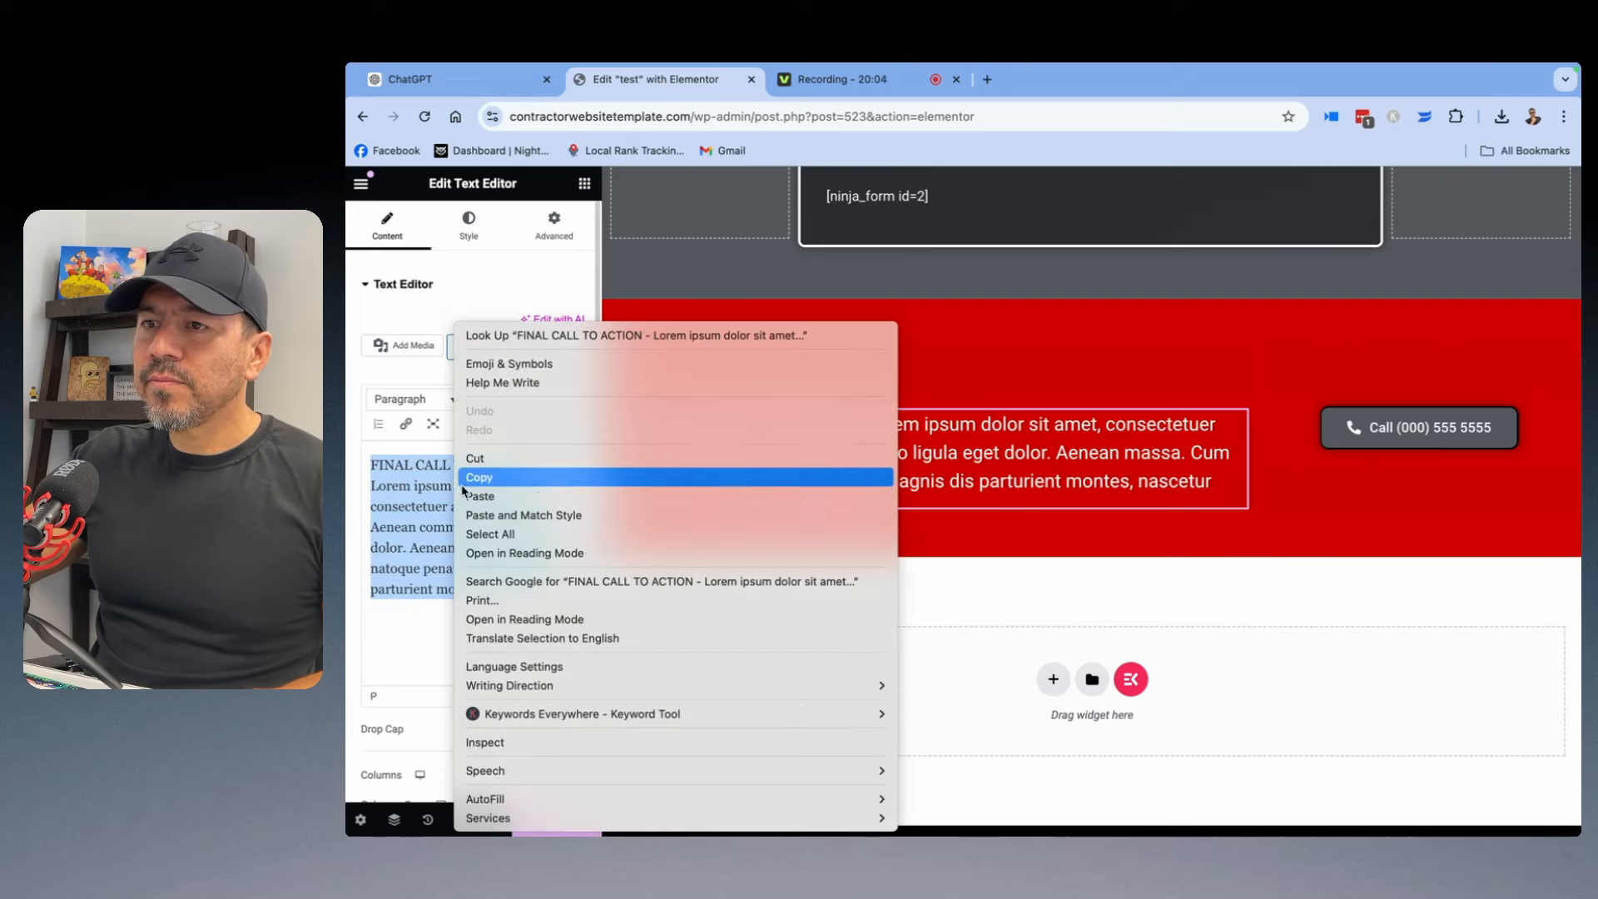
pyautogui.click(466, 497)
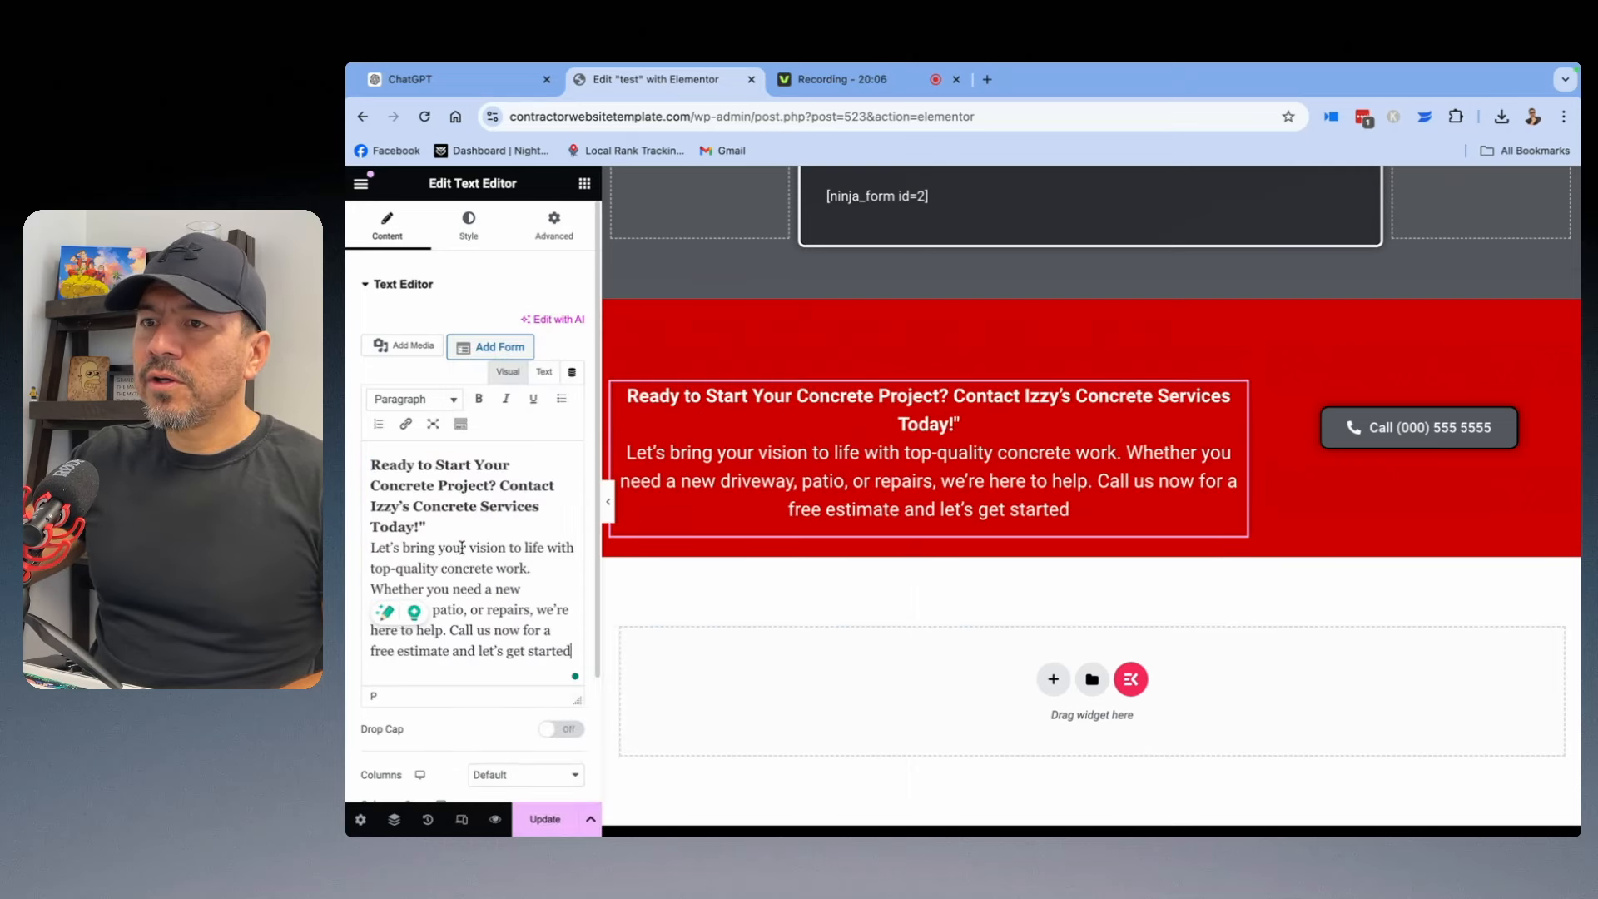
# Remove the bold from the call to action's opening sentences and join them with the following text into one paragraph.
pyautogui.moveTo(445, 549); pyautogui.dragTo(370, 464)
pyautogui.click(478, 400)
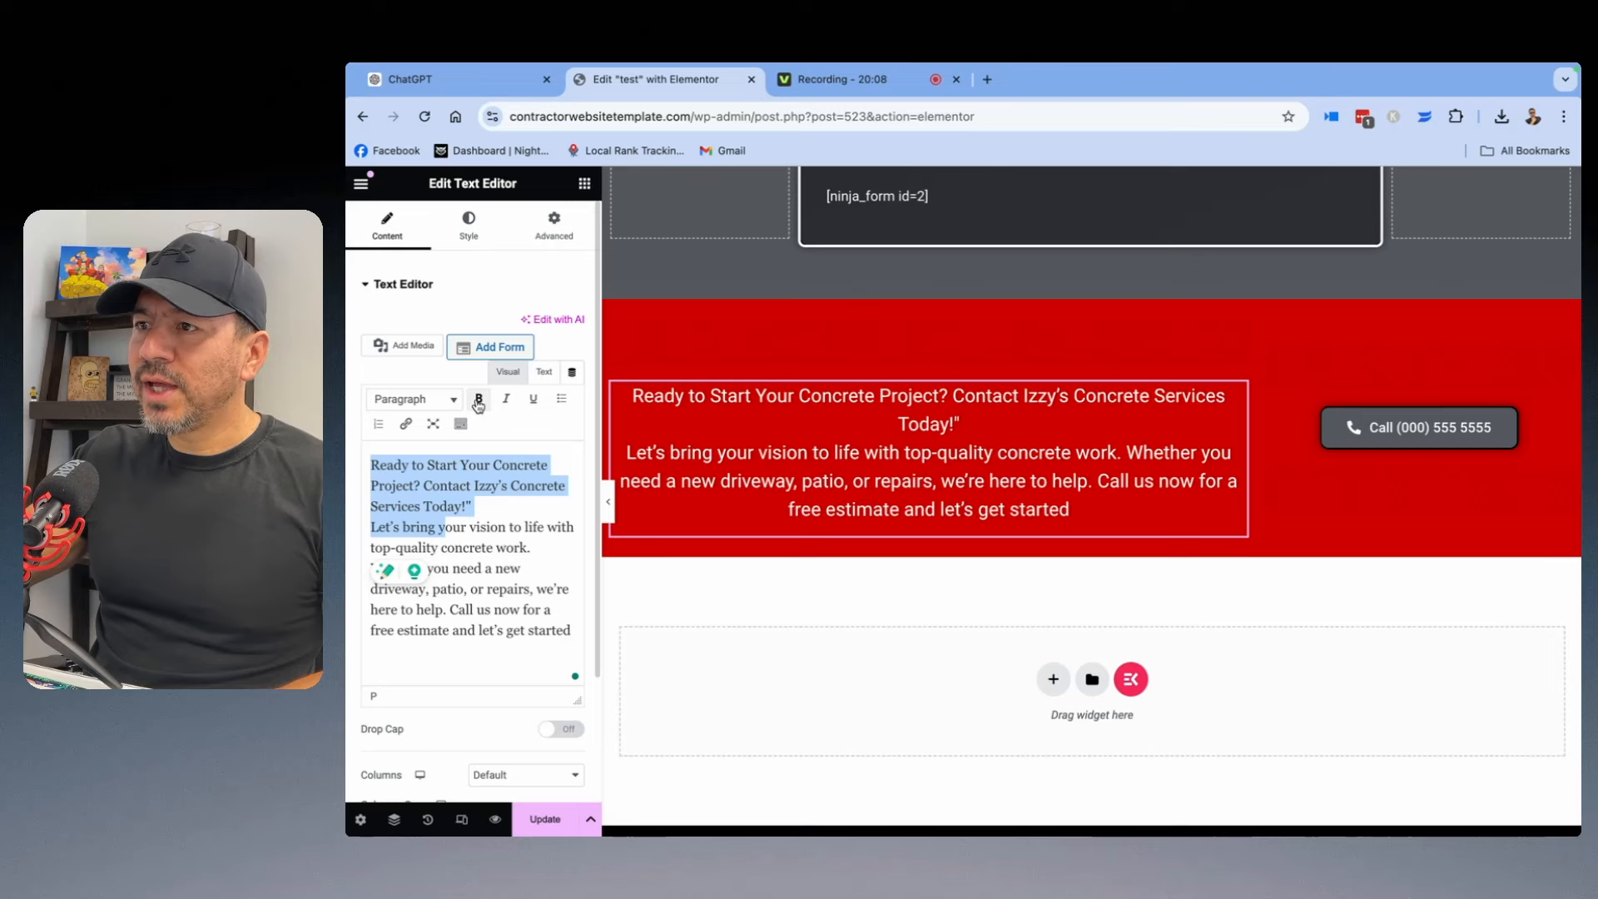
pyautogui.click(411, 547)
pyautogui.click(373, 529)
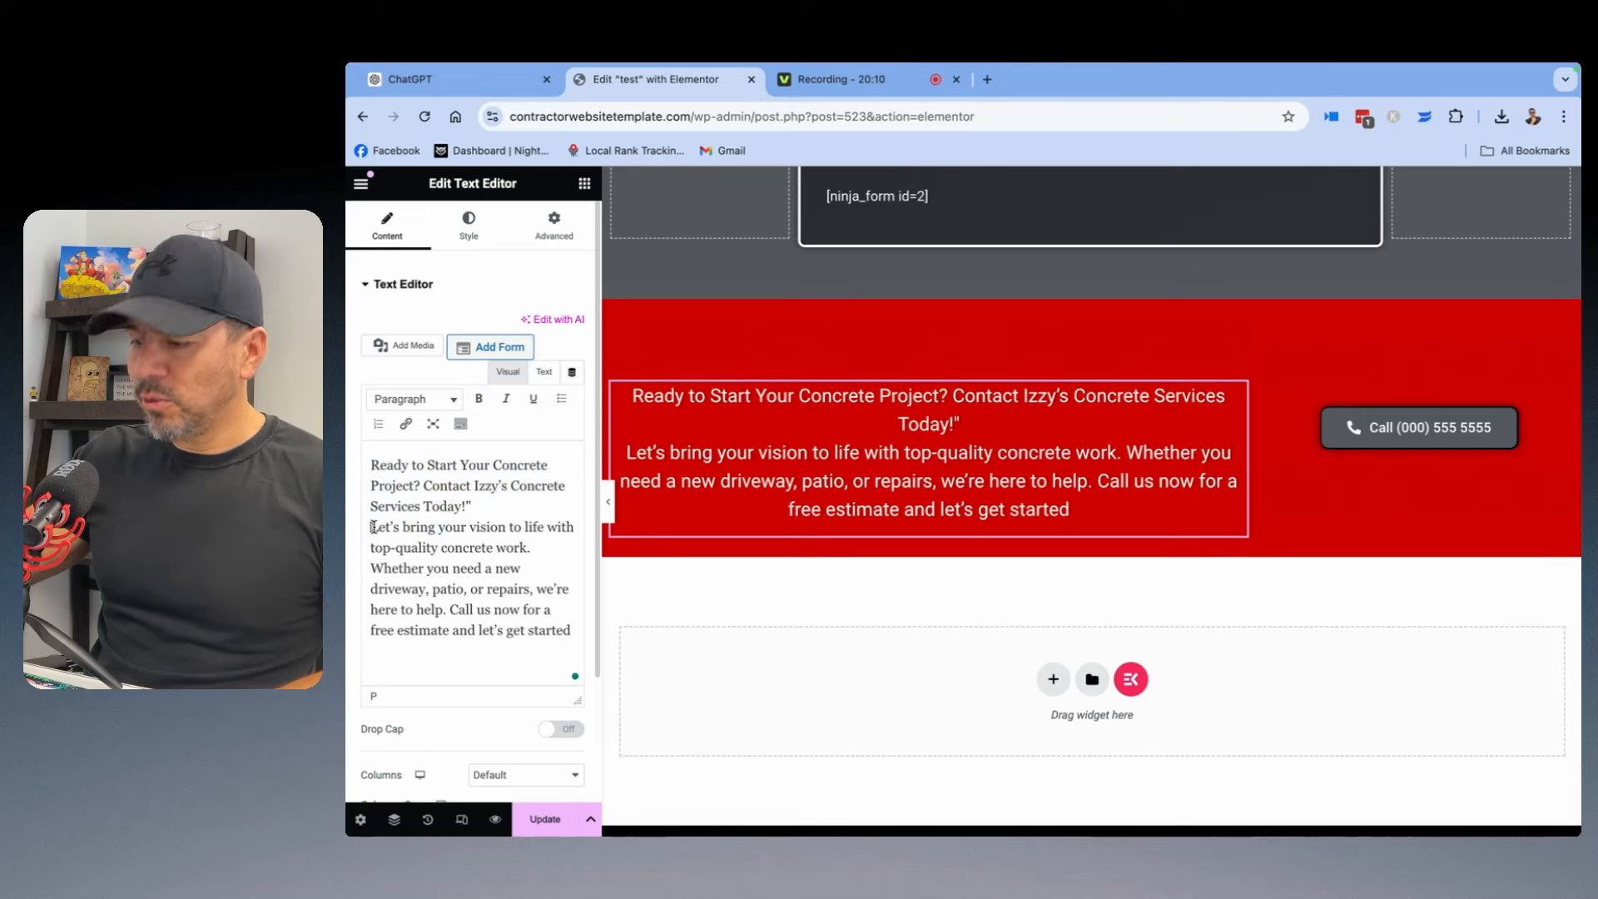
pyautogui.press('BackSpace')
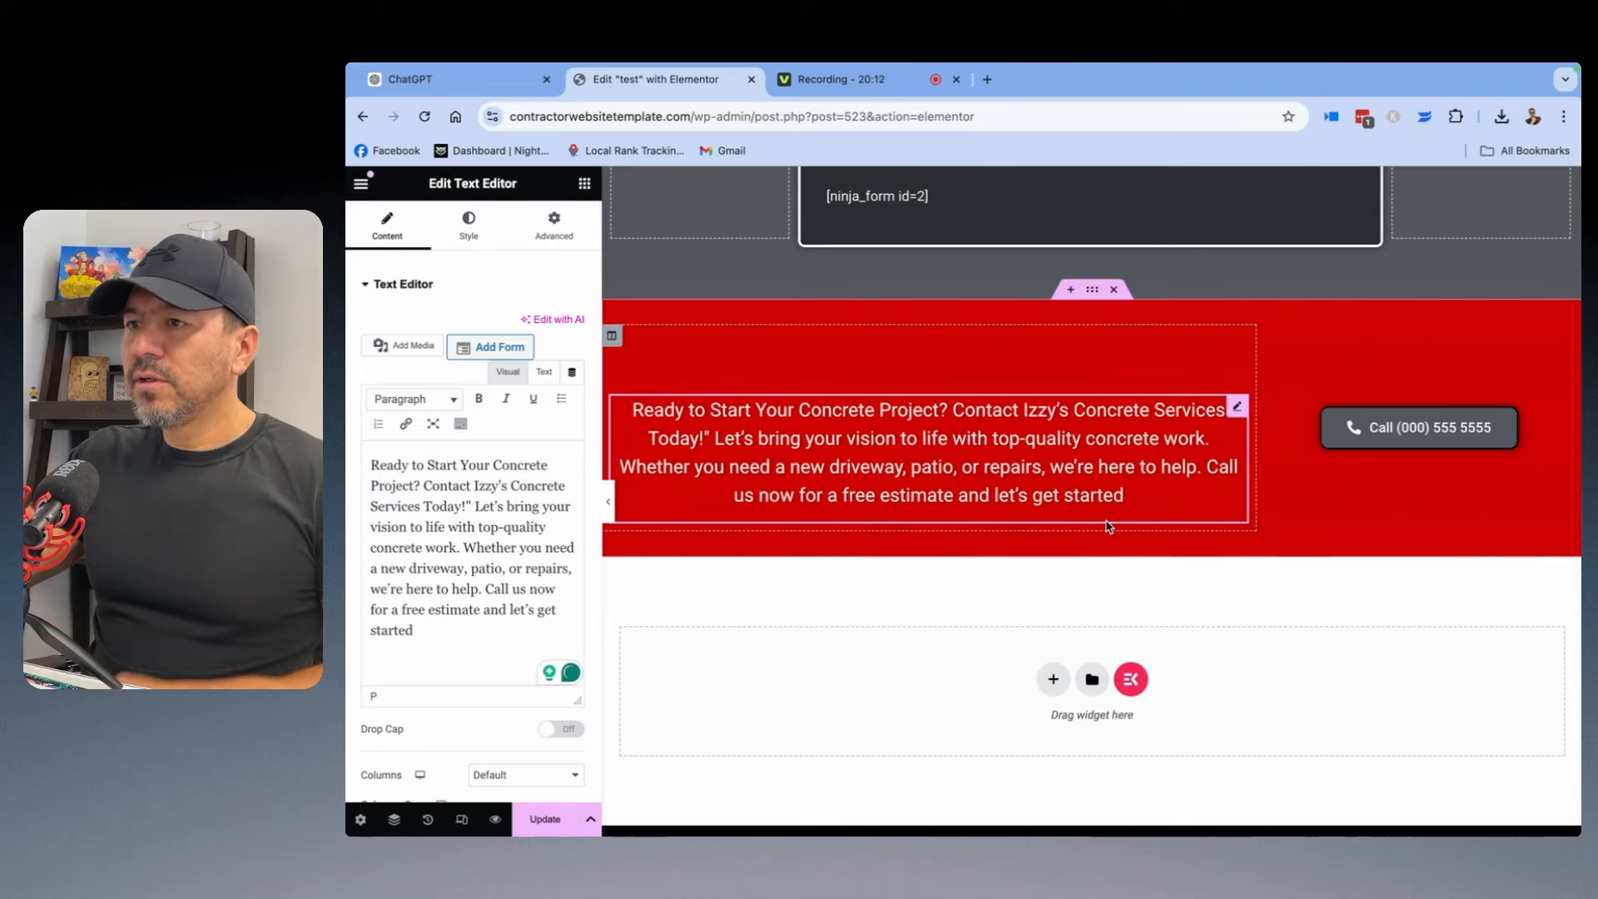
# Open the SEO options in the page settings and go to the Focus keyphrase field.
pyautogui.scroll(5, 1109, 528)
pyautogui.scroll(-3, 1108, 528)
pyautogui.scroll(-3, 1109, 526)
pyautogui.scroll(15, 1107, 522)
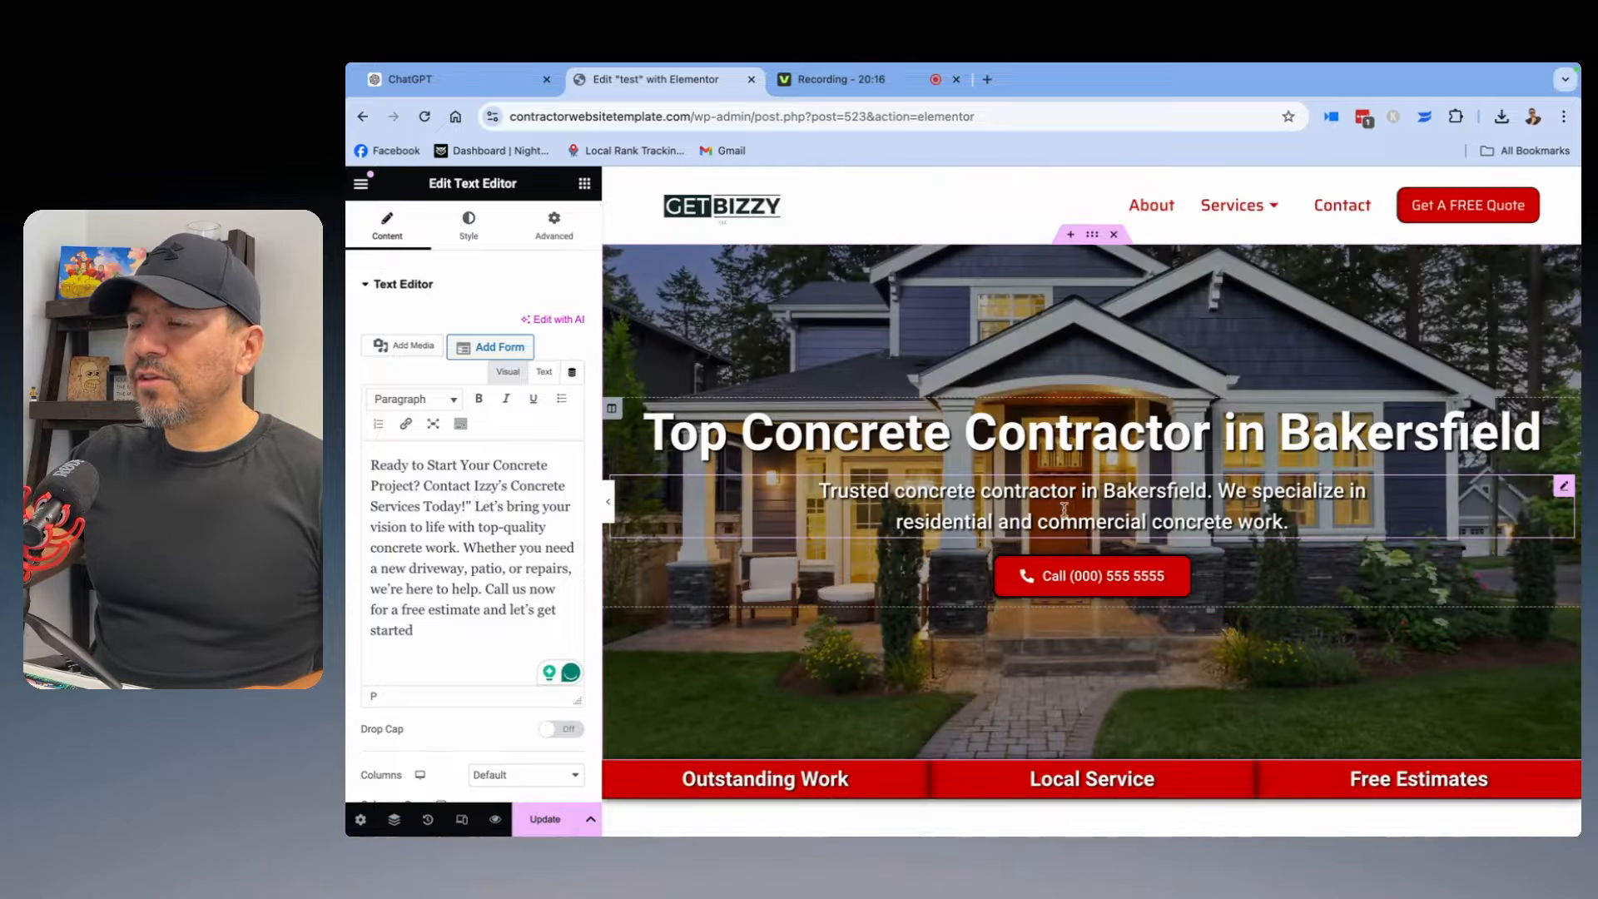
pyautogui.click(361, 819)
pyautogui.click(444, 226)
pyautogui.scroll(-3, 423, 666)
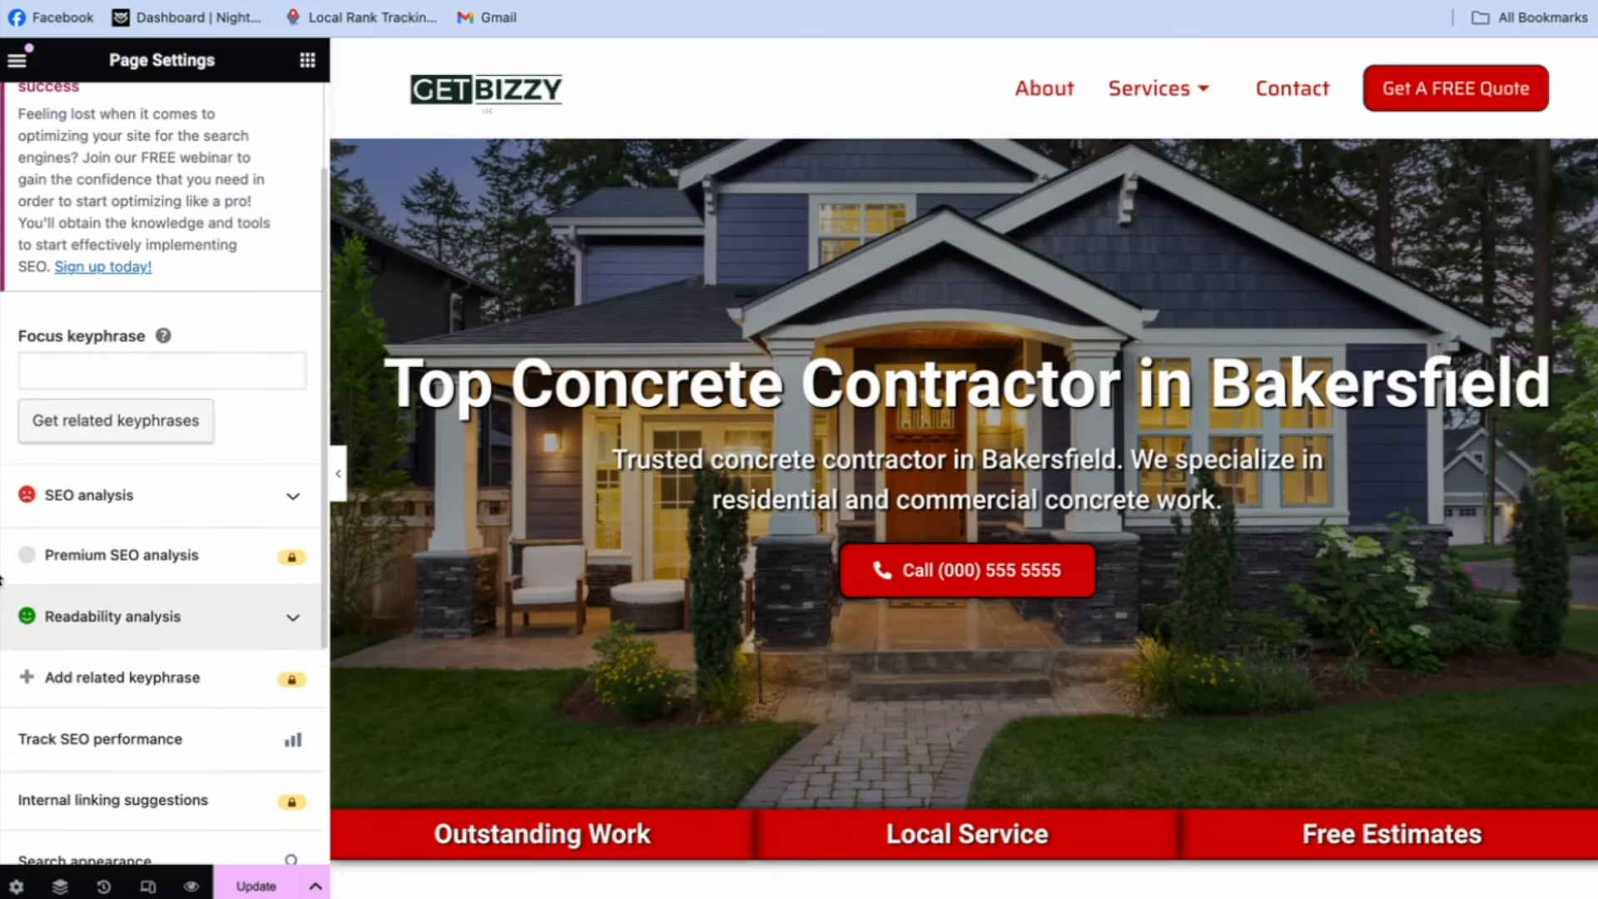
pyautogui.scroll(2, 128, 470)
pyautogui.scroll(-2, 107, 464)
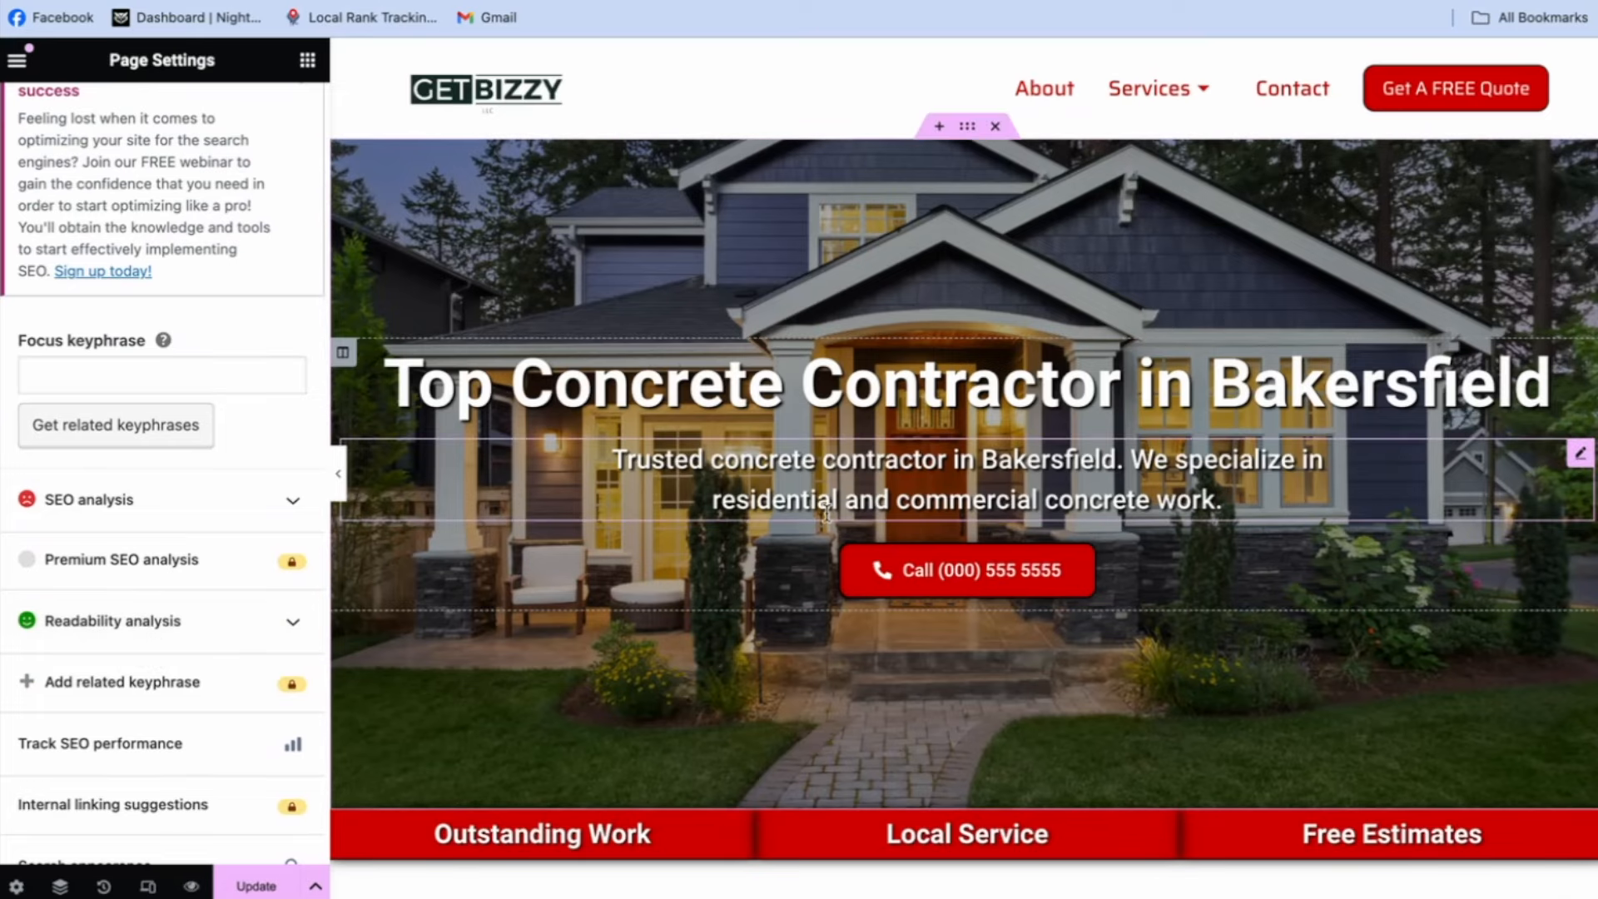
pyautogui.click(156, 381)
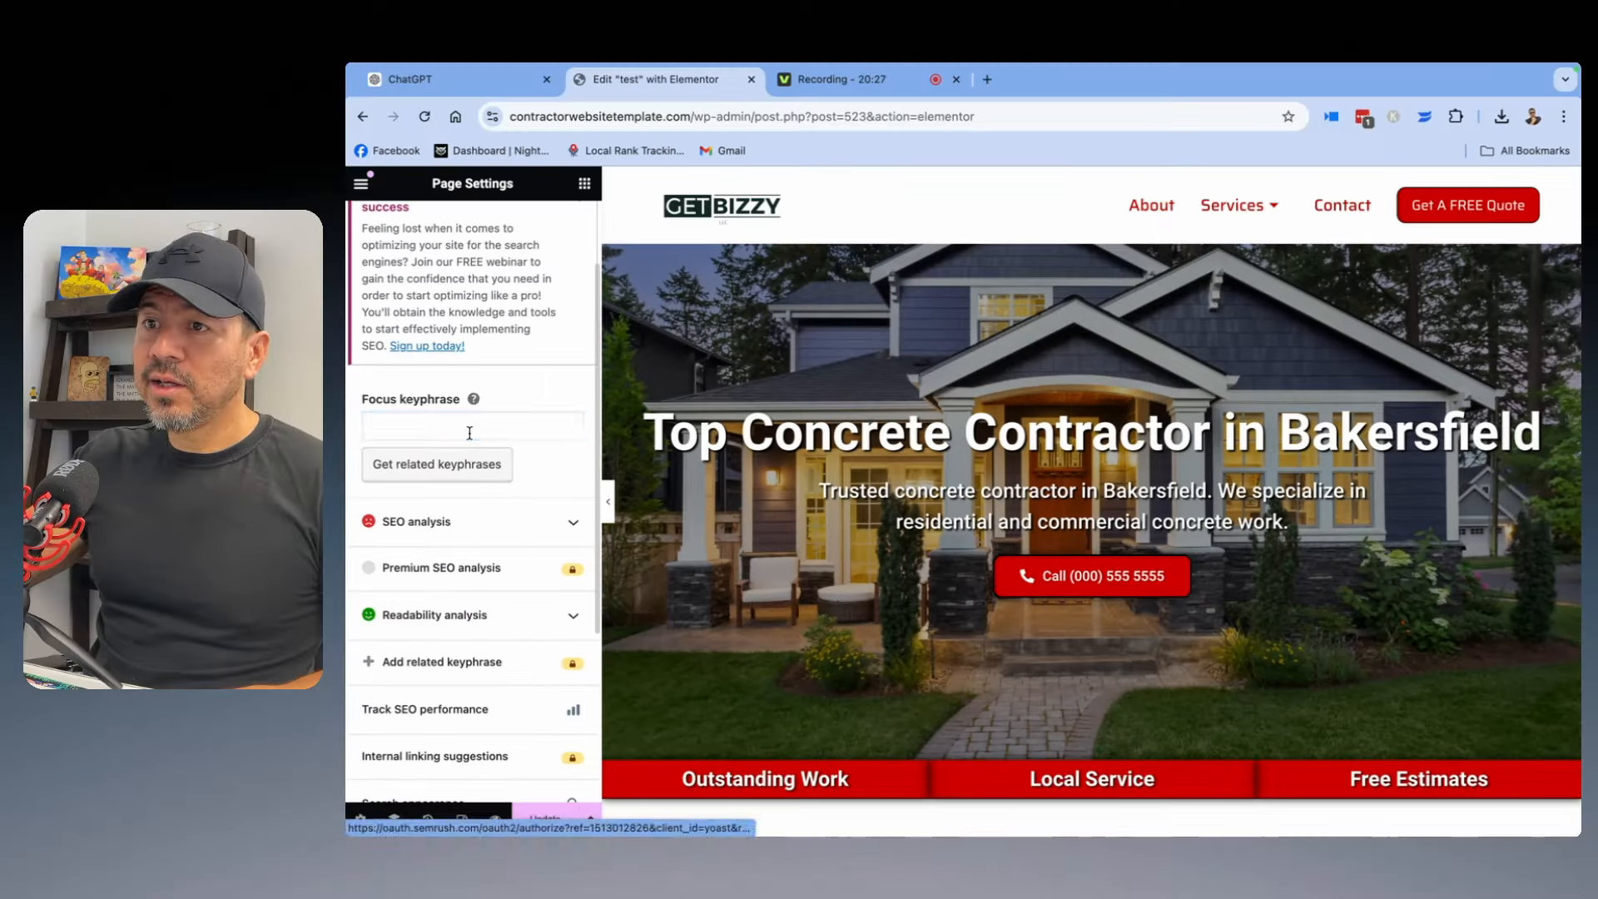
# Open the Search appearance settings in the page's Yoast SEO options.
pyautogui.click(1291, 383)
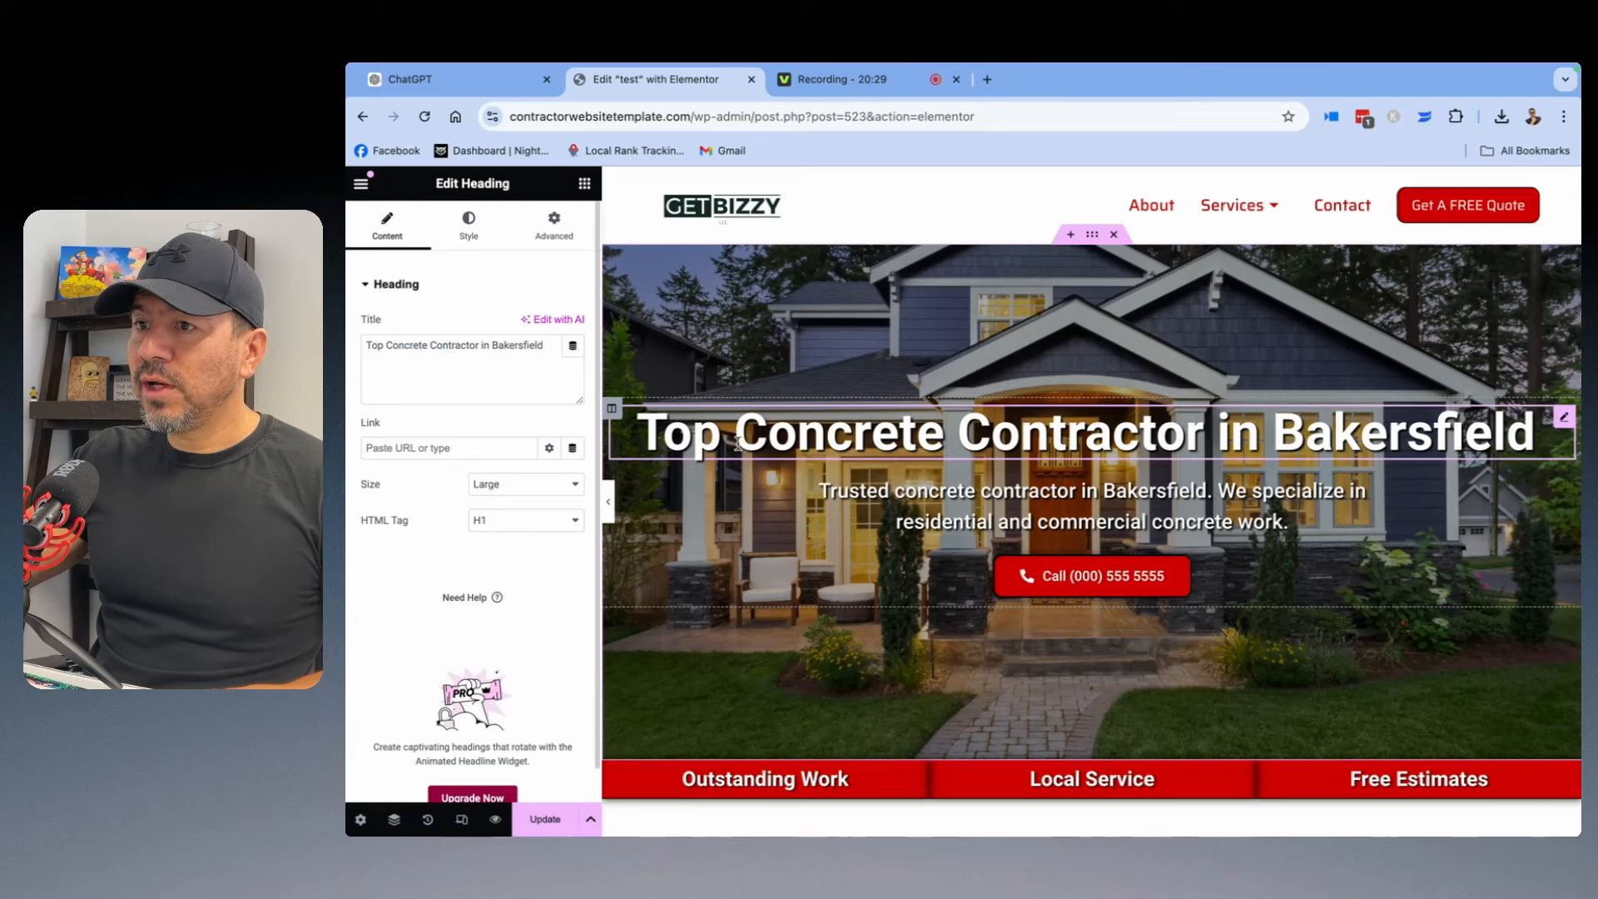
pyautogui.click(361, 819)
pyautogui.click(421, 232)
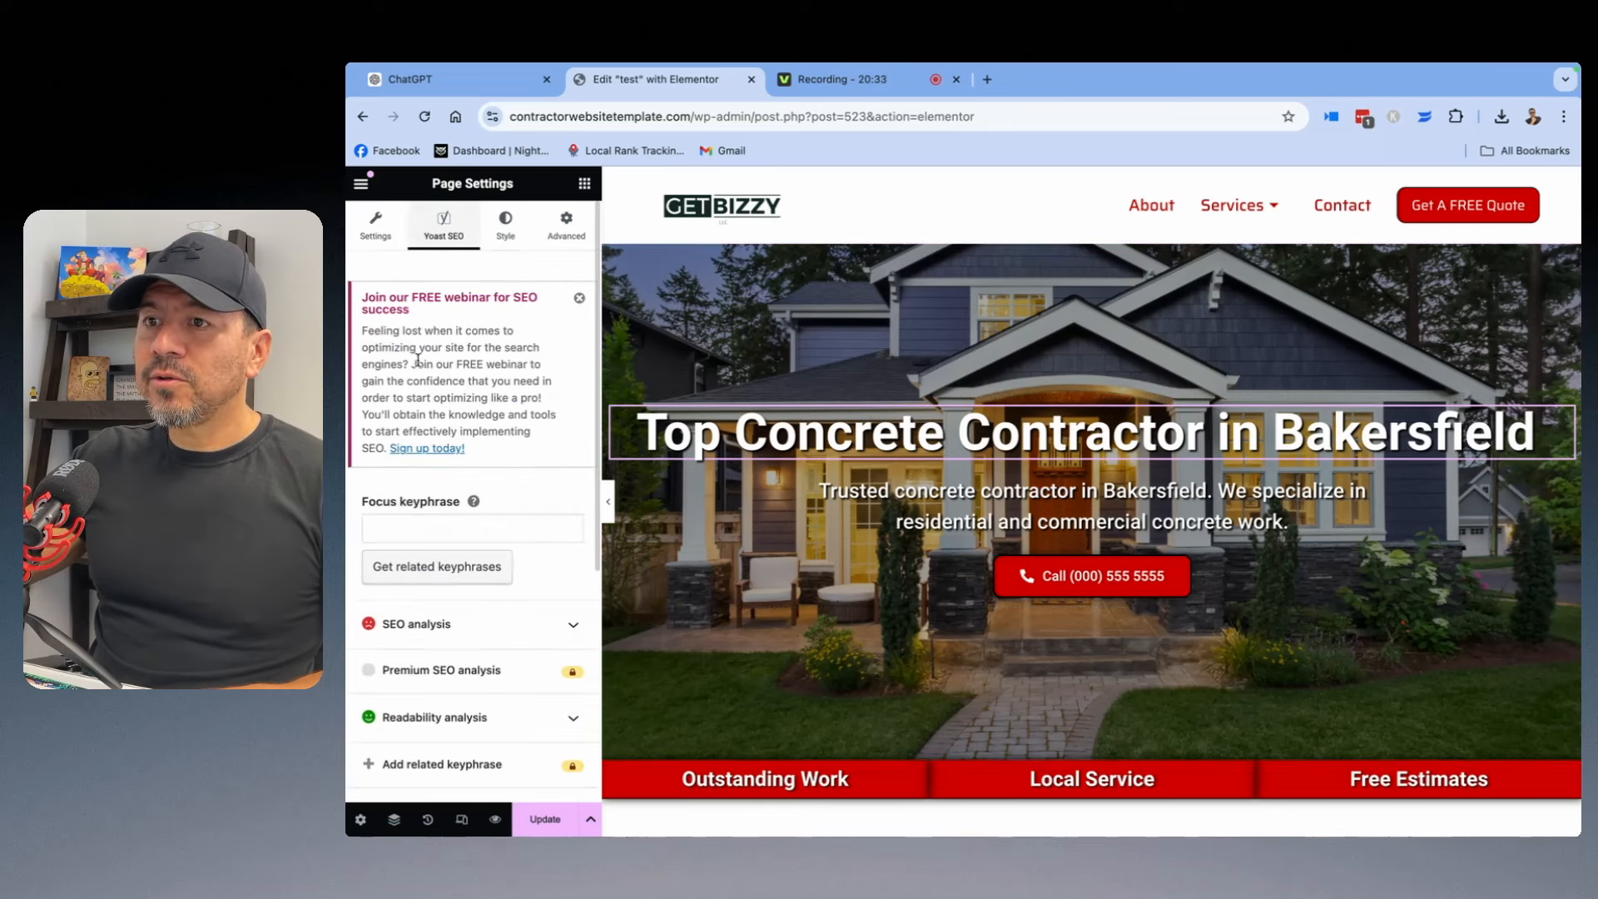
pyautogui.scroll(-6, 491, 575)
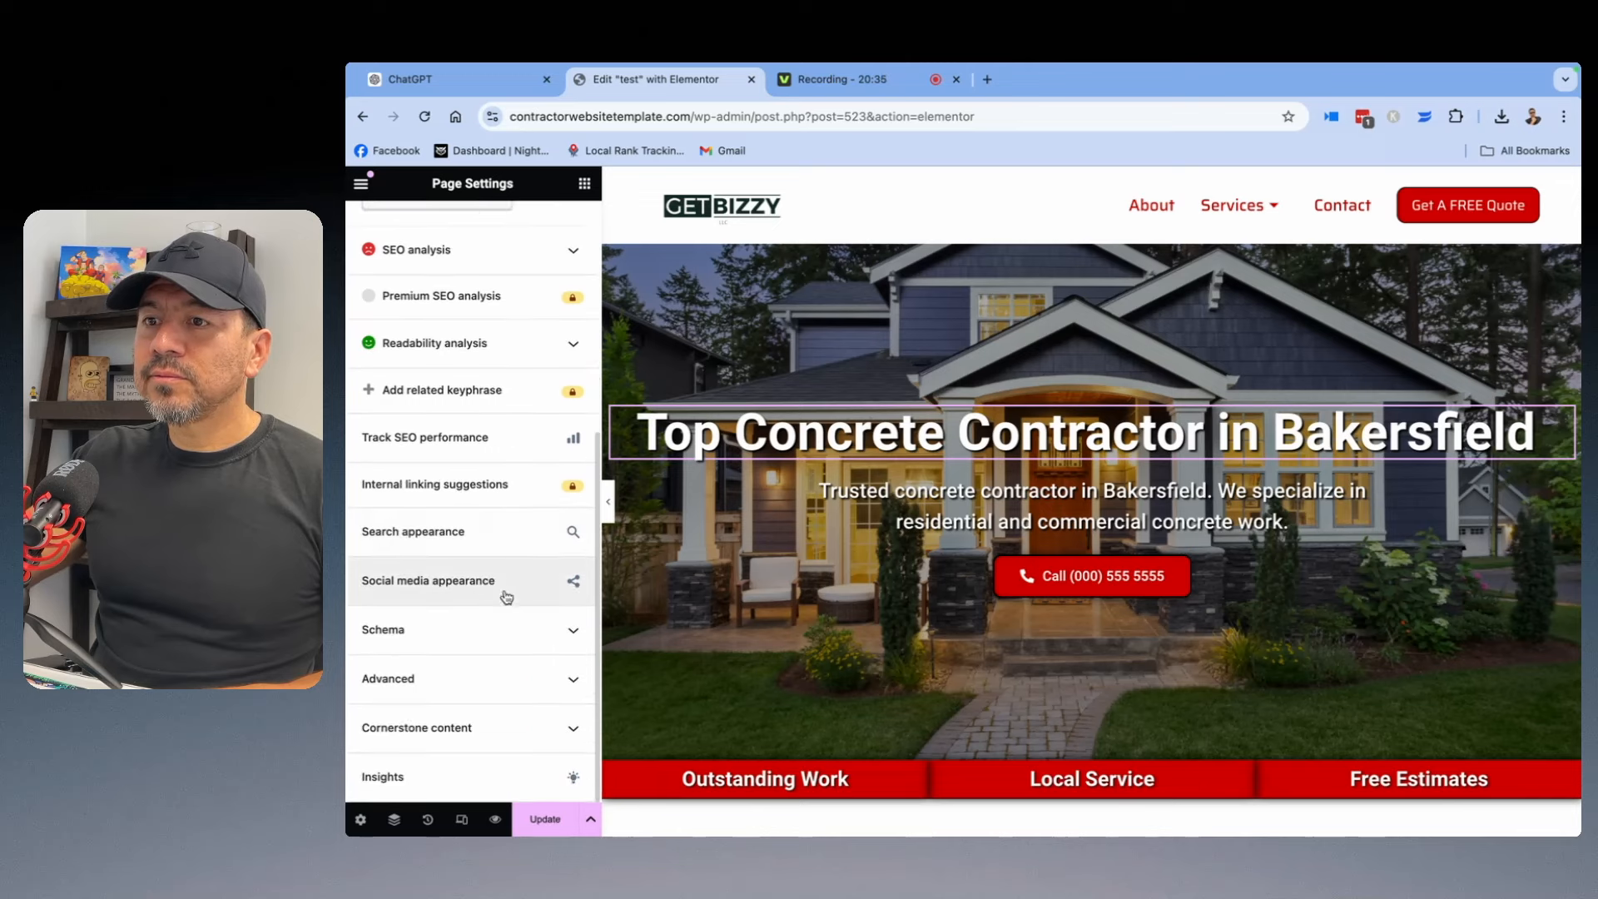
pyautogui.click(525, 541)
# Replace the default variables in the SEO title with "Top Concrete Contractor in Bakersfield | Izzy's Concrete Services".
pyautogui.click(852, 617)
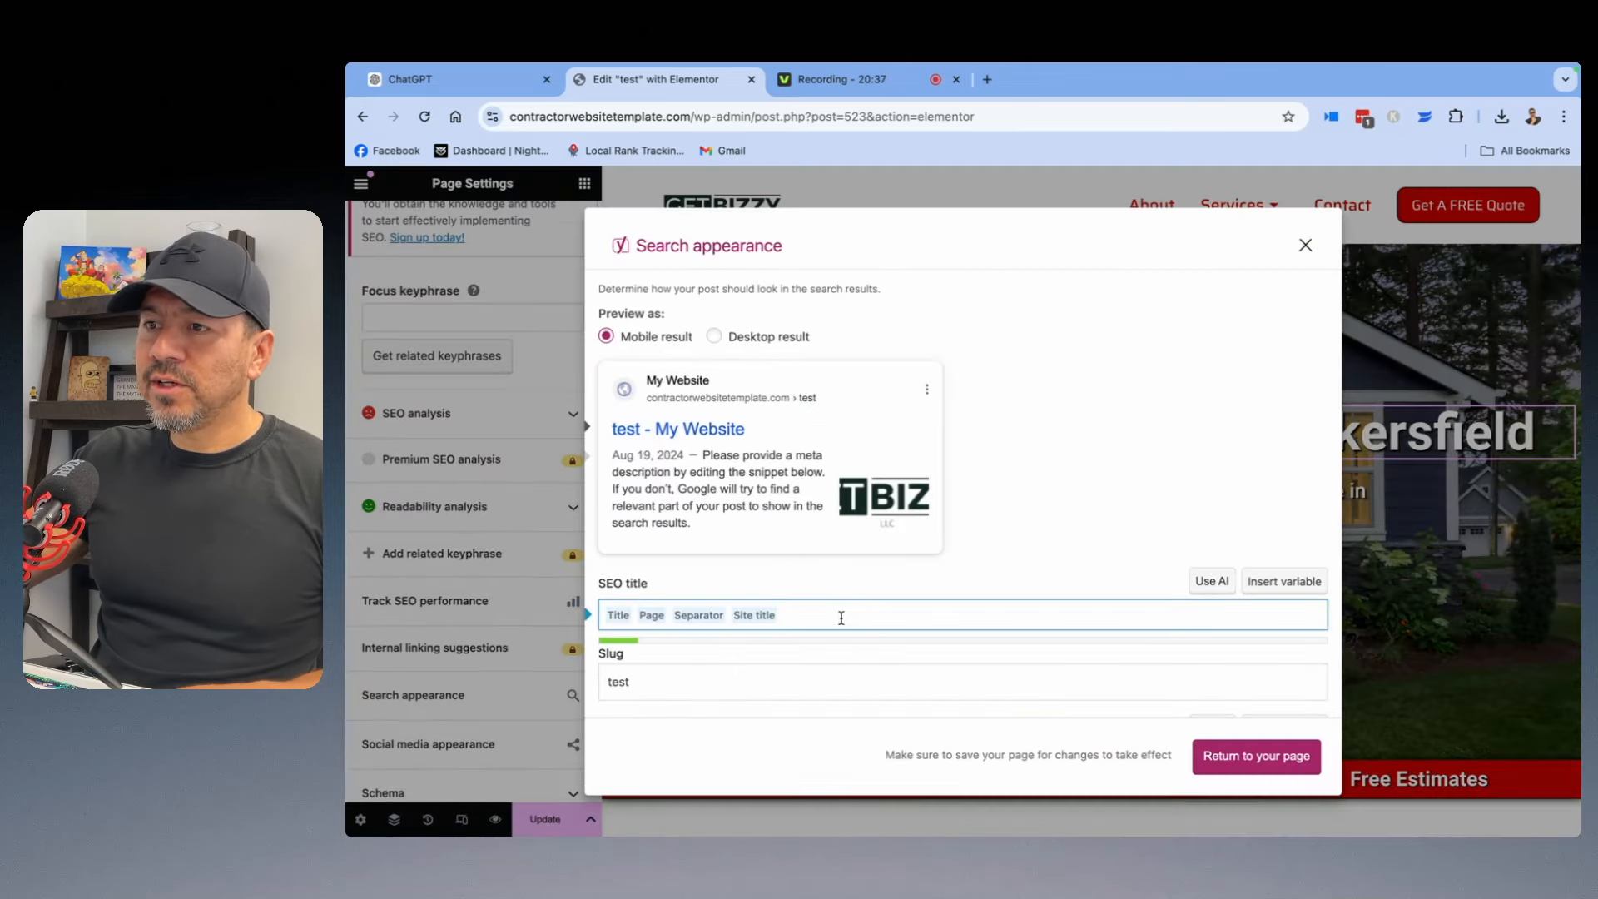
pyautogui.hotkey('ctrl', 'a')
pyautogui.write('Concrte')
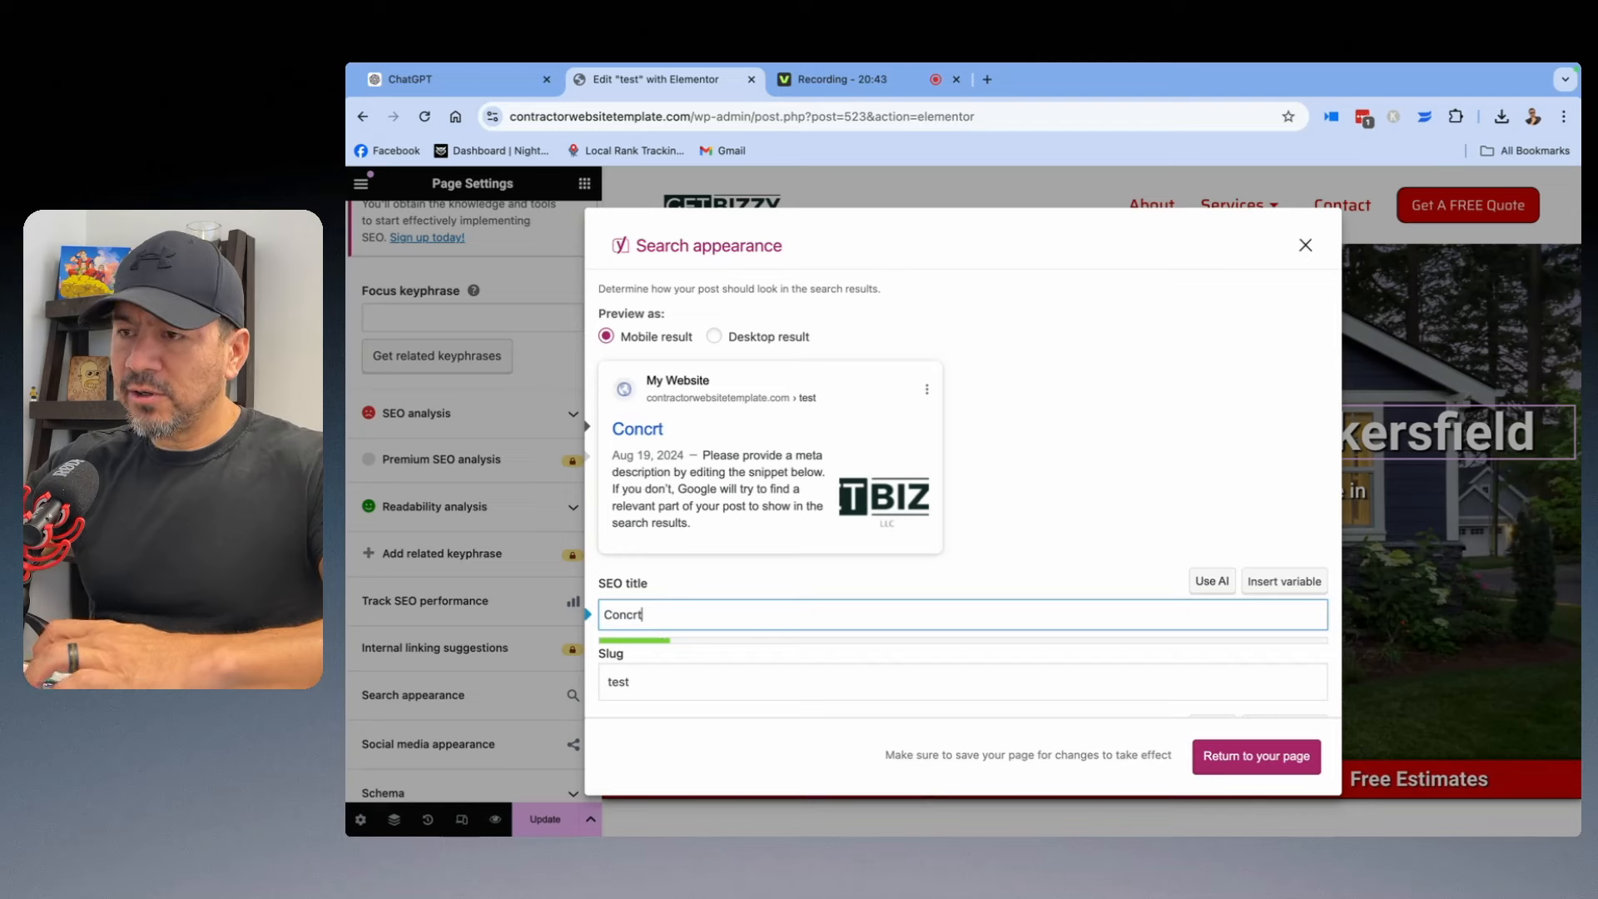
pyautogui.press('BackSpace')
pyautogui.press('BackSpace')
pyautogui.press('BackSpace')
pyautogui.press('BackSpace')
pyautogui.press('BackSpace')
pyautogui.press('BackSpace')
pyautogui.press('BackSpace')
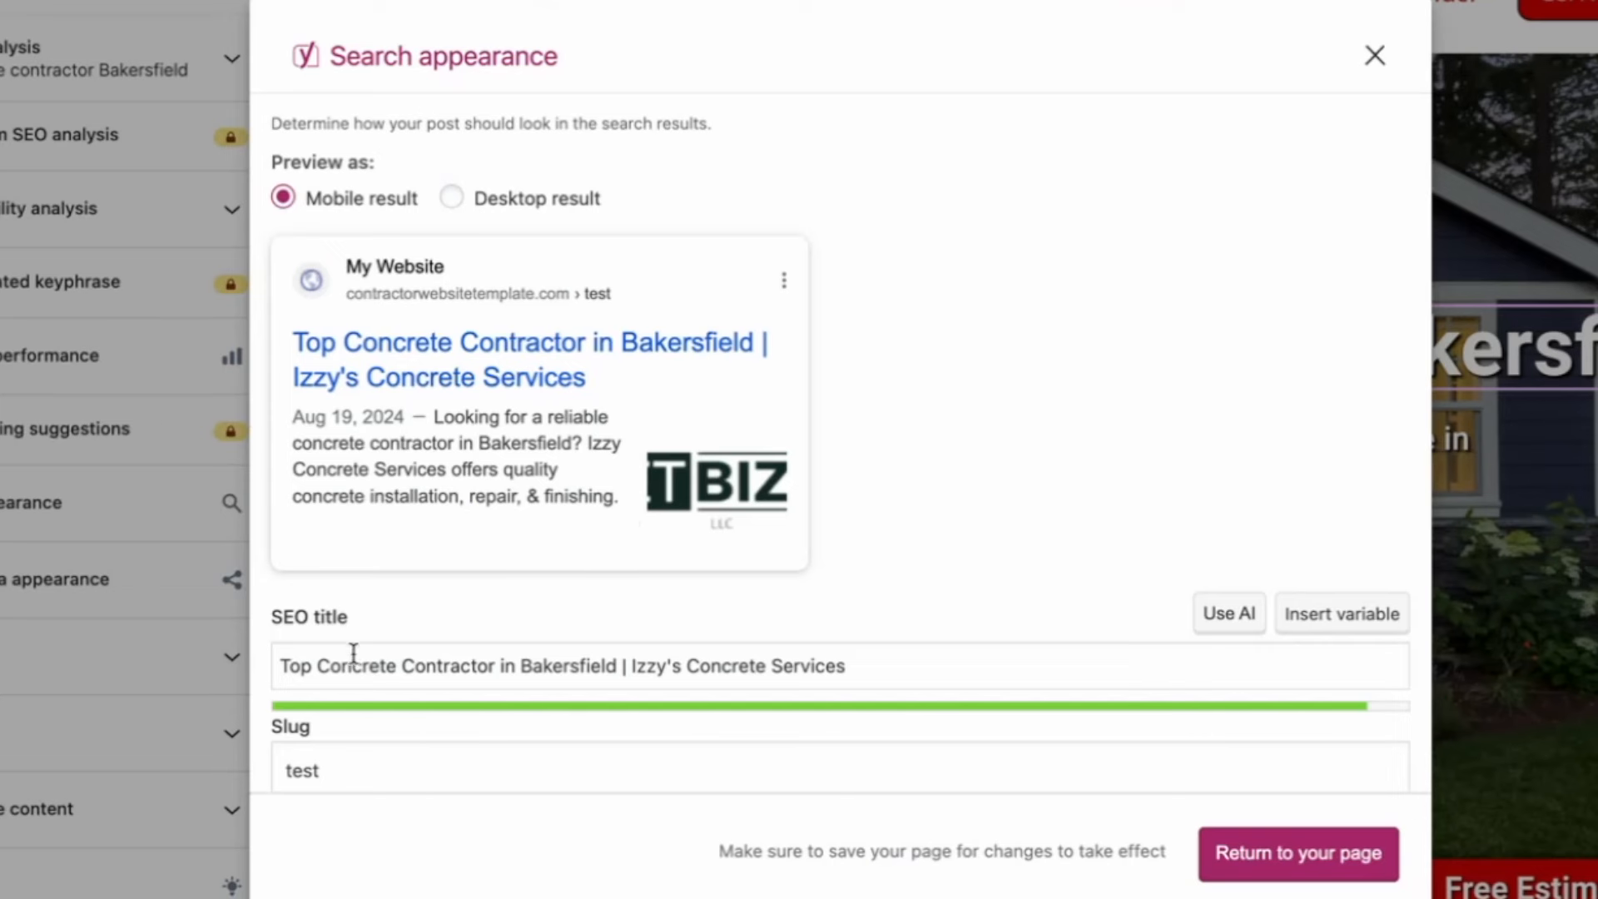
# Review the SEO title, slug and meta description, and close the Search appearance settings.
pyautogui.scroll(-1, 650, 658)
pyautogui.moveTo(615, 599); pyautogui.dragTo(293, 593)
pyautogui.scroll(-1, 795, 601)
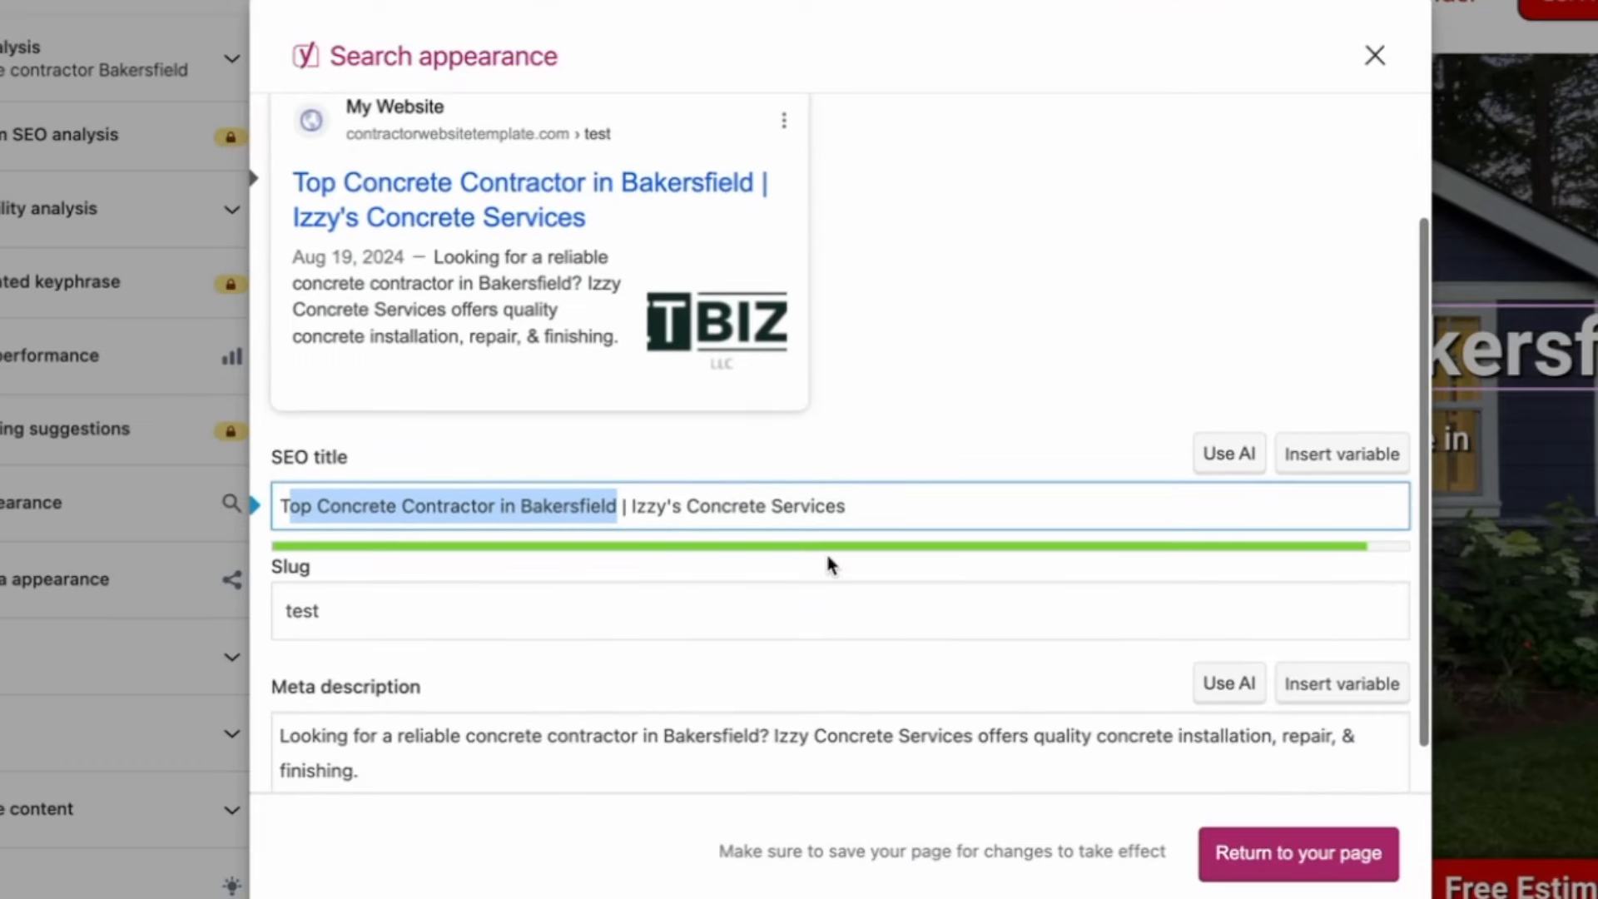
pyautogui.scroll(-1, 828, 563)
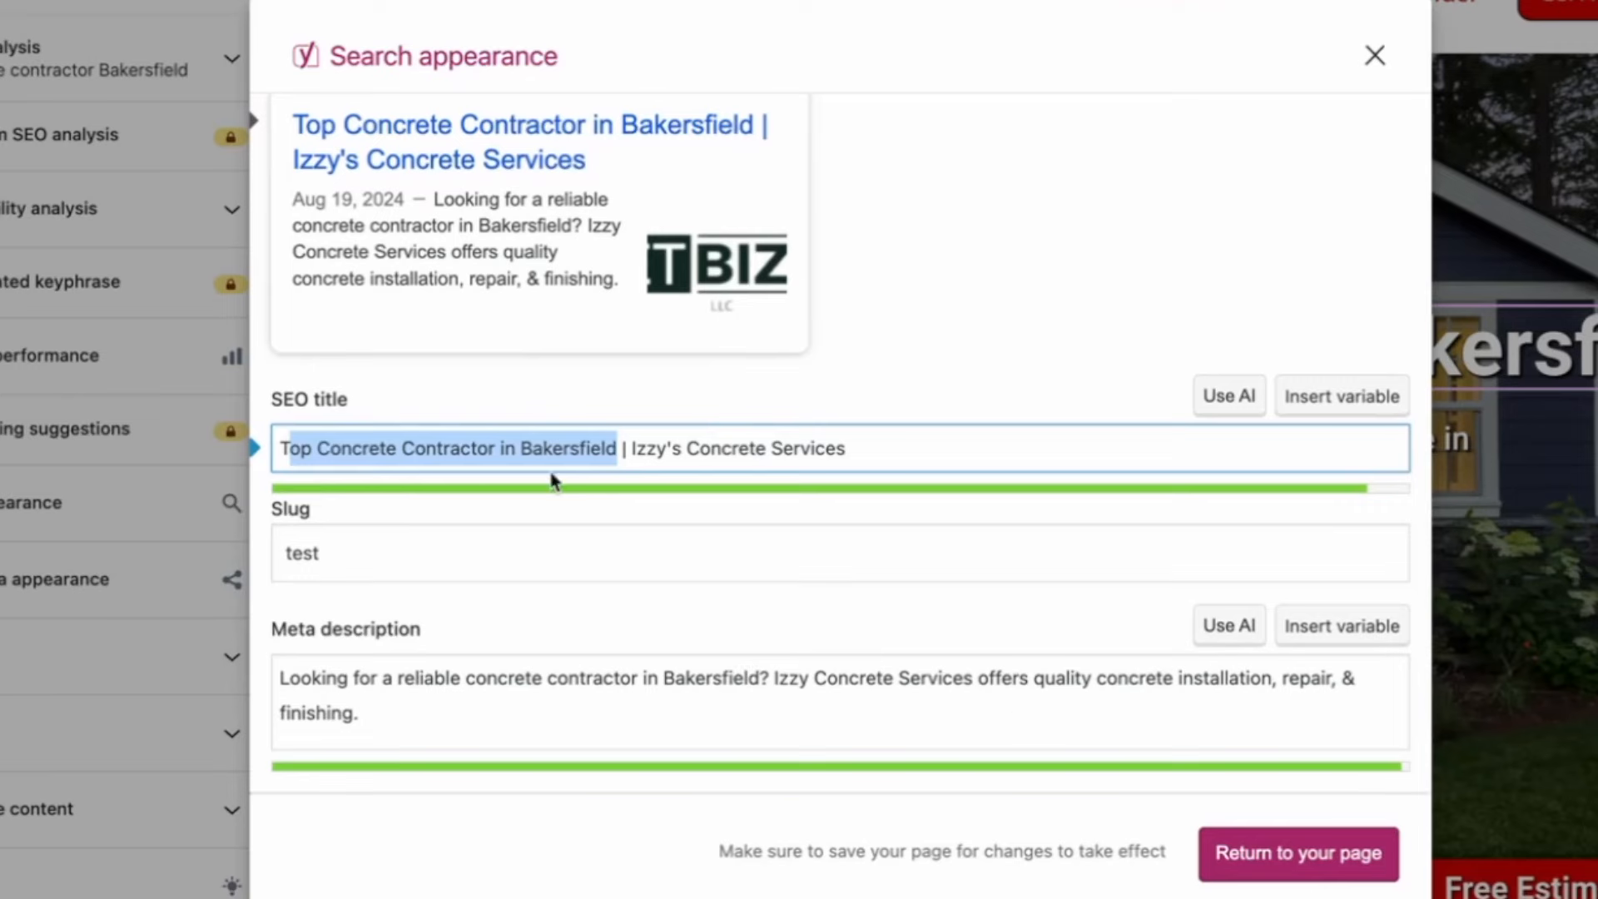
pyautogui.click(1379, 71)
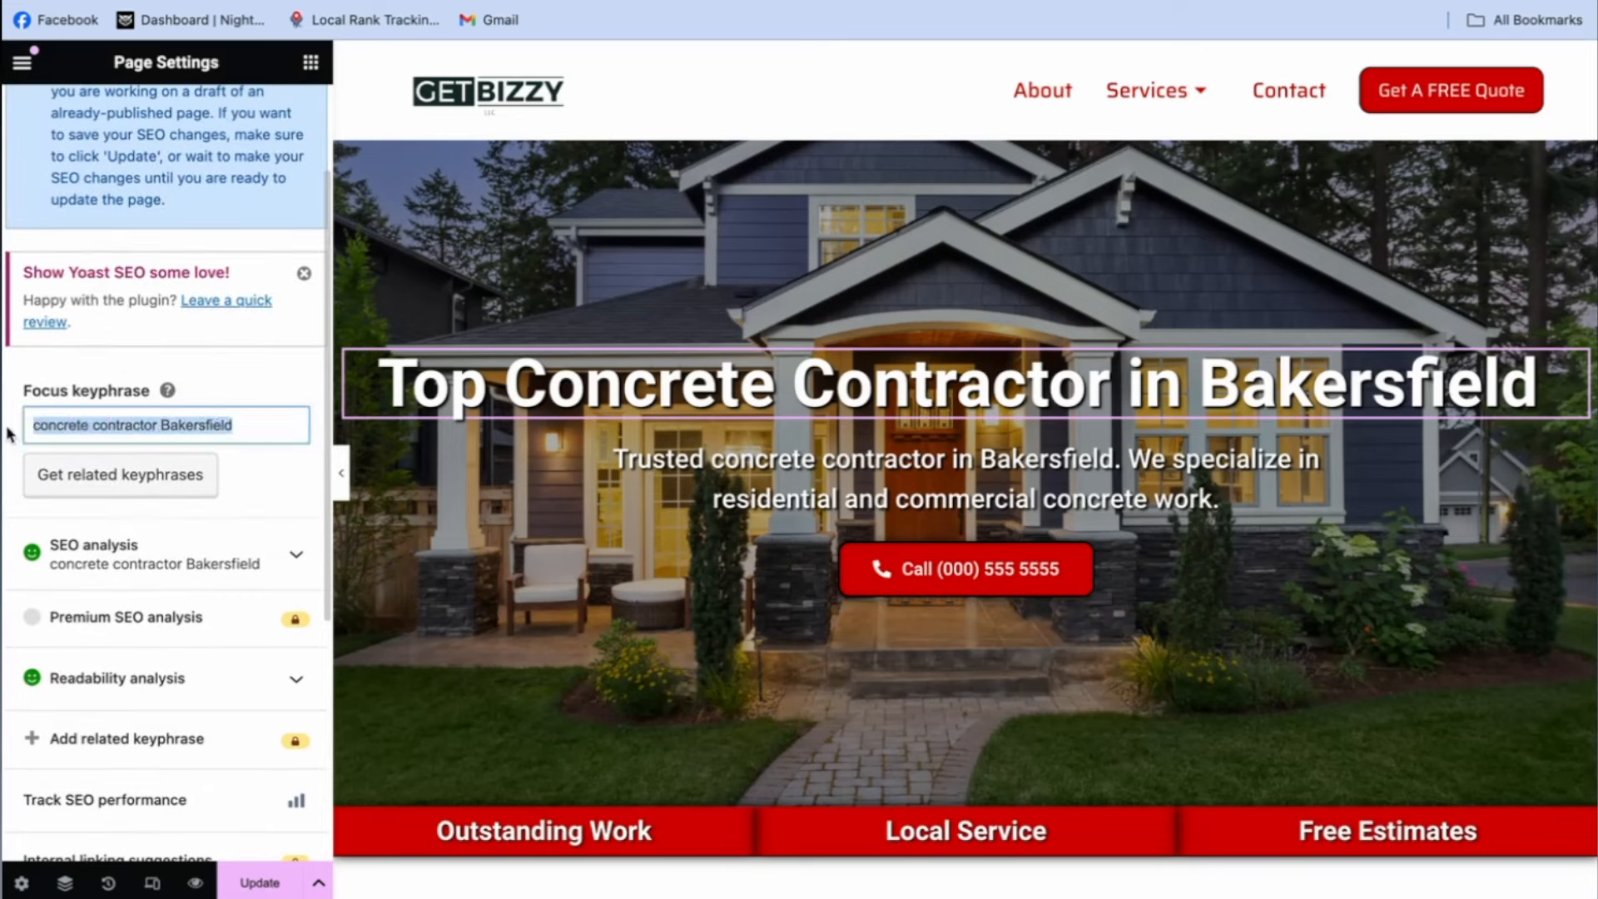
# Review the page's headings, service cards and body text in the editor against the focus keyphrase "concrete contractor Bakersfield".
pyautogui.scroll(-2, 264, 432)
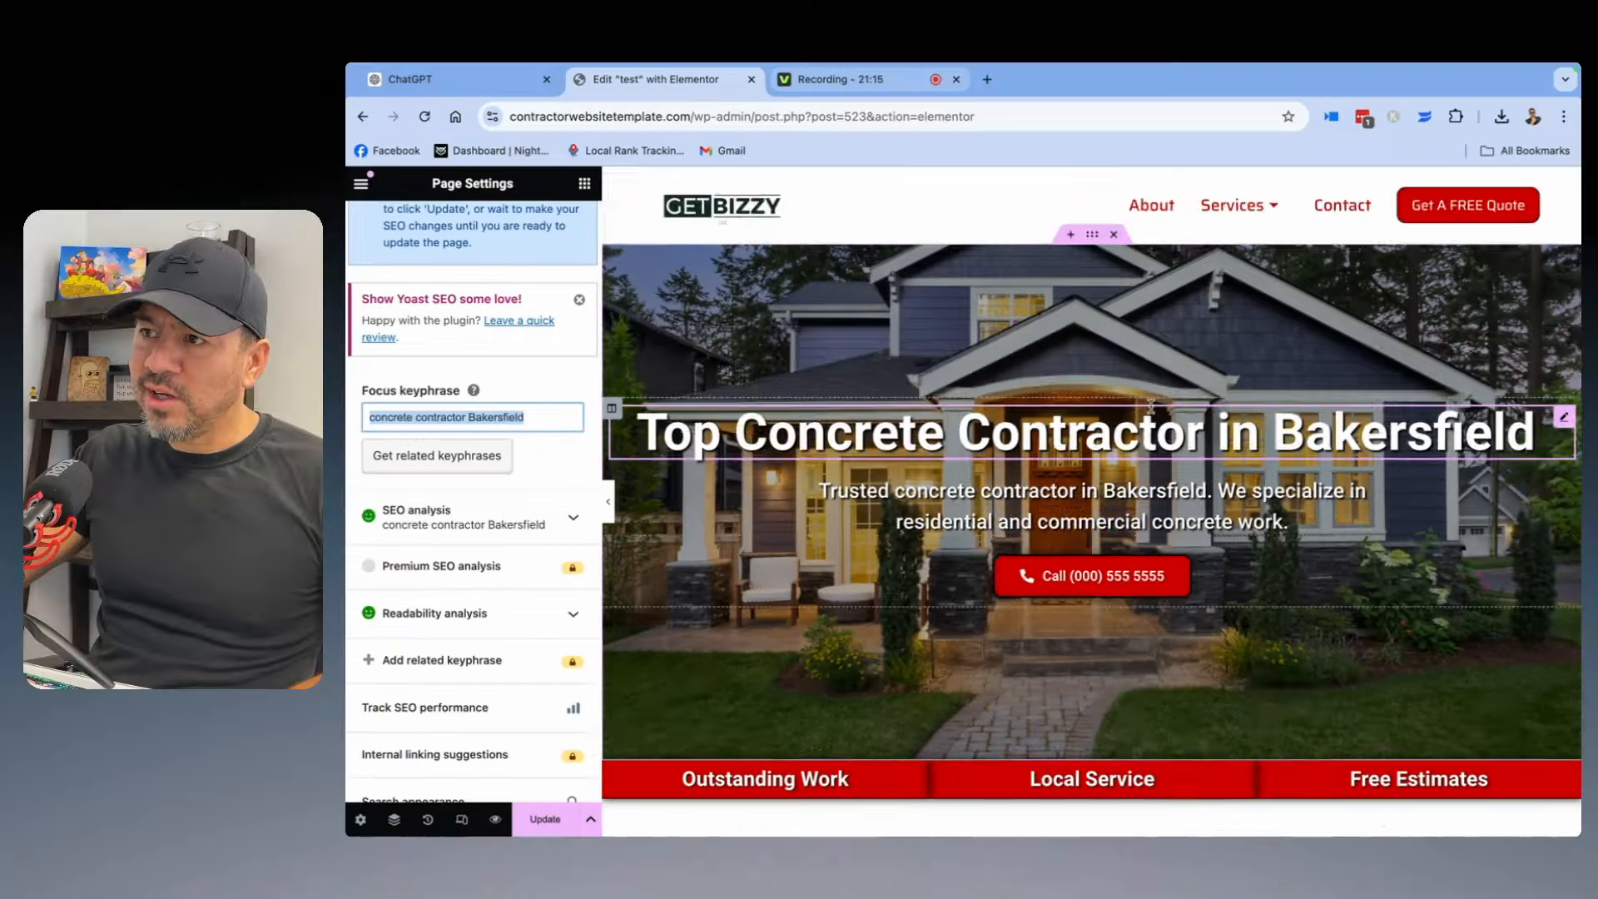
pyautogui.scroll(-3, 1101, 355)
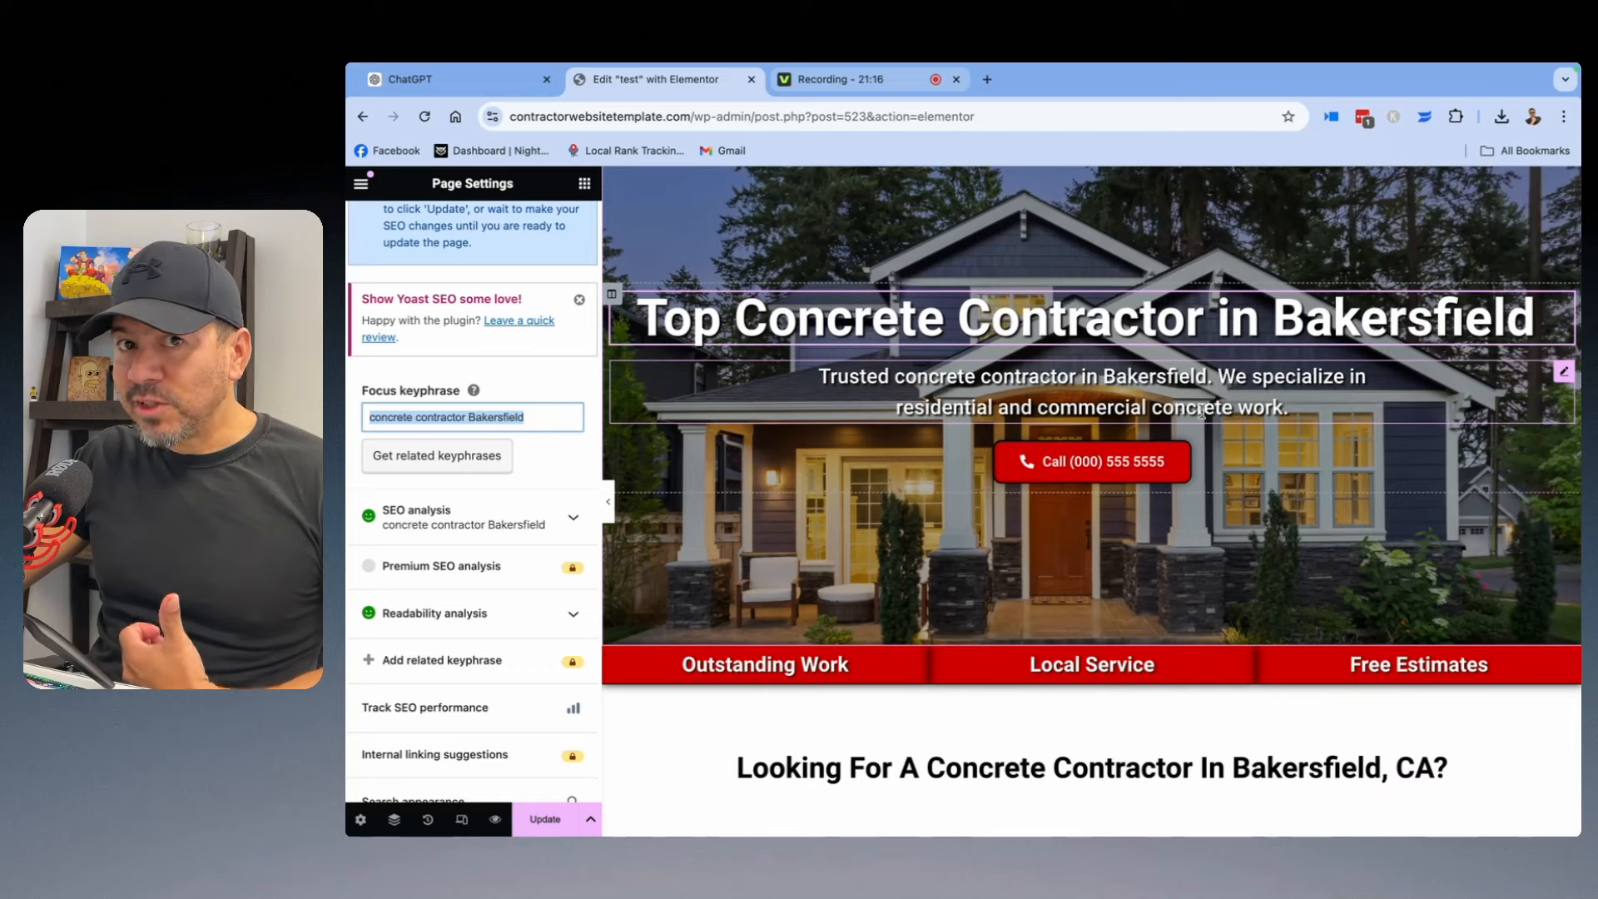
pyautogui.scroll(-2, 1095, 434)
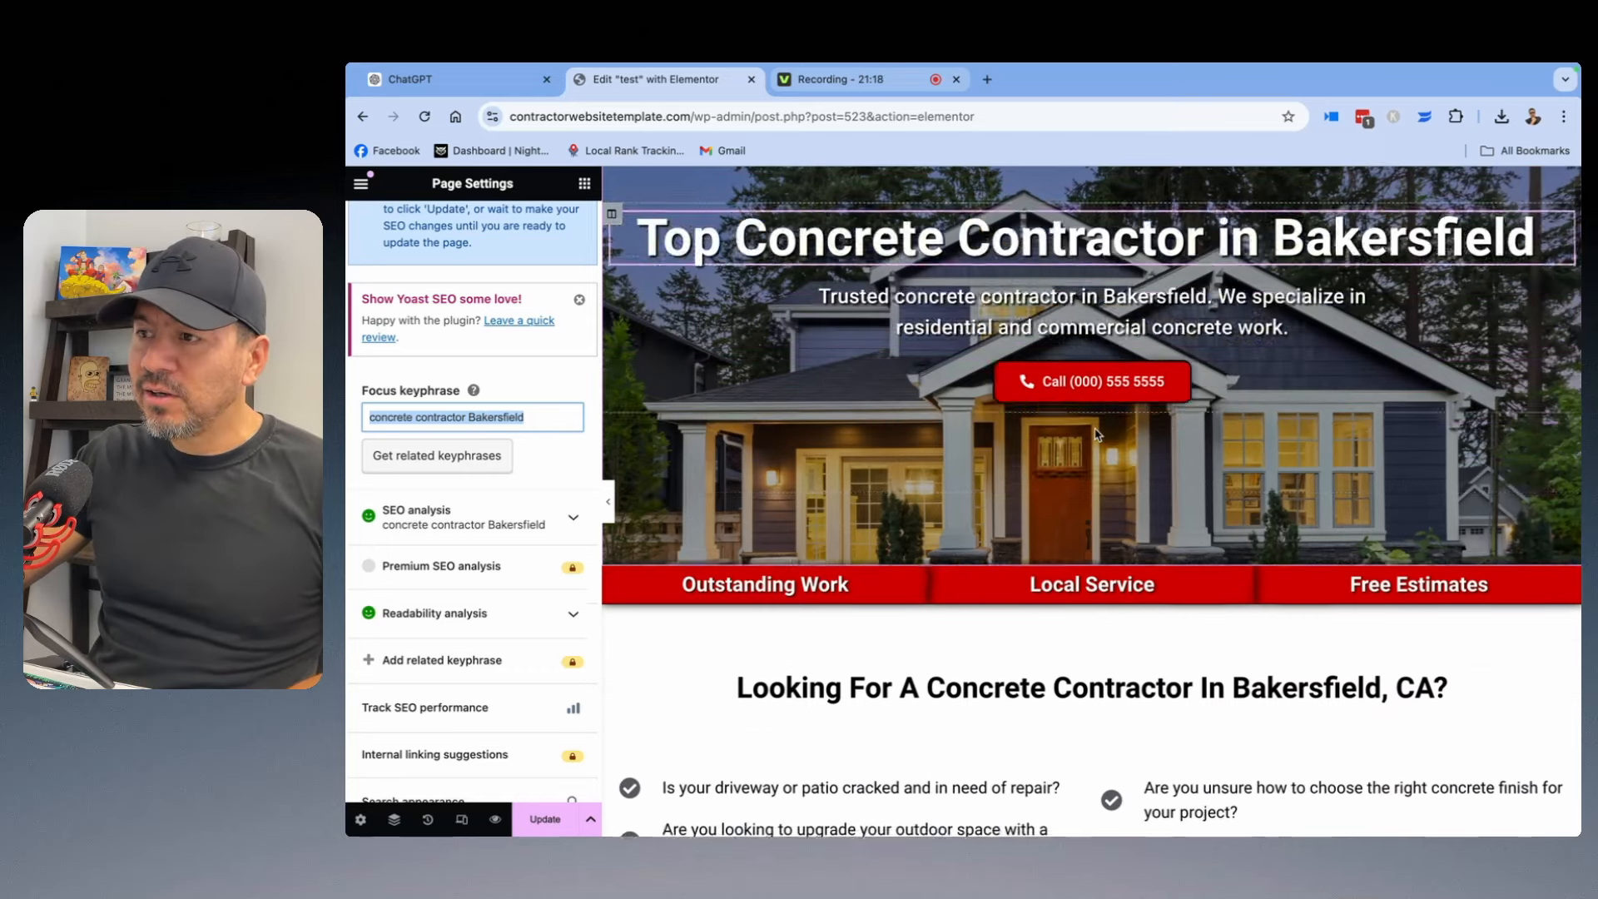
pyautogui.scroll(-10, 1095, 435)
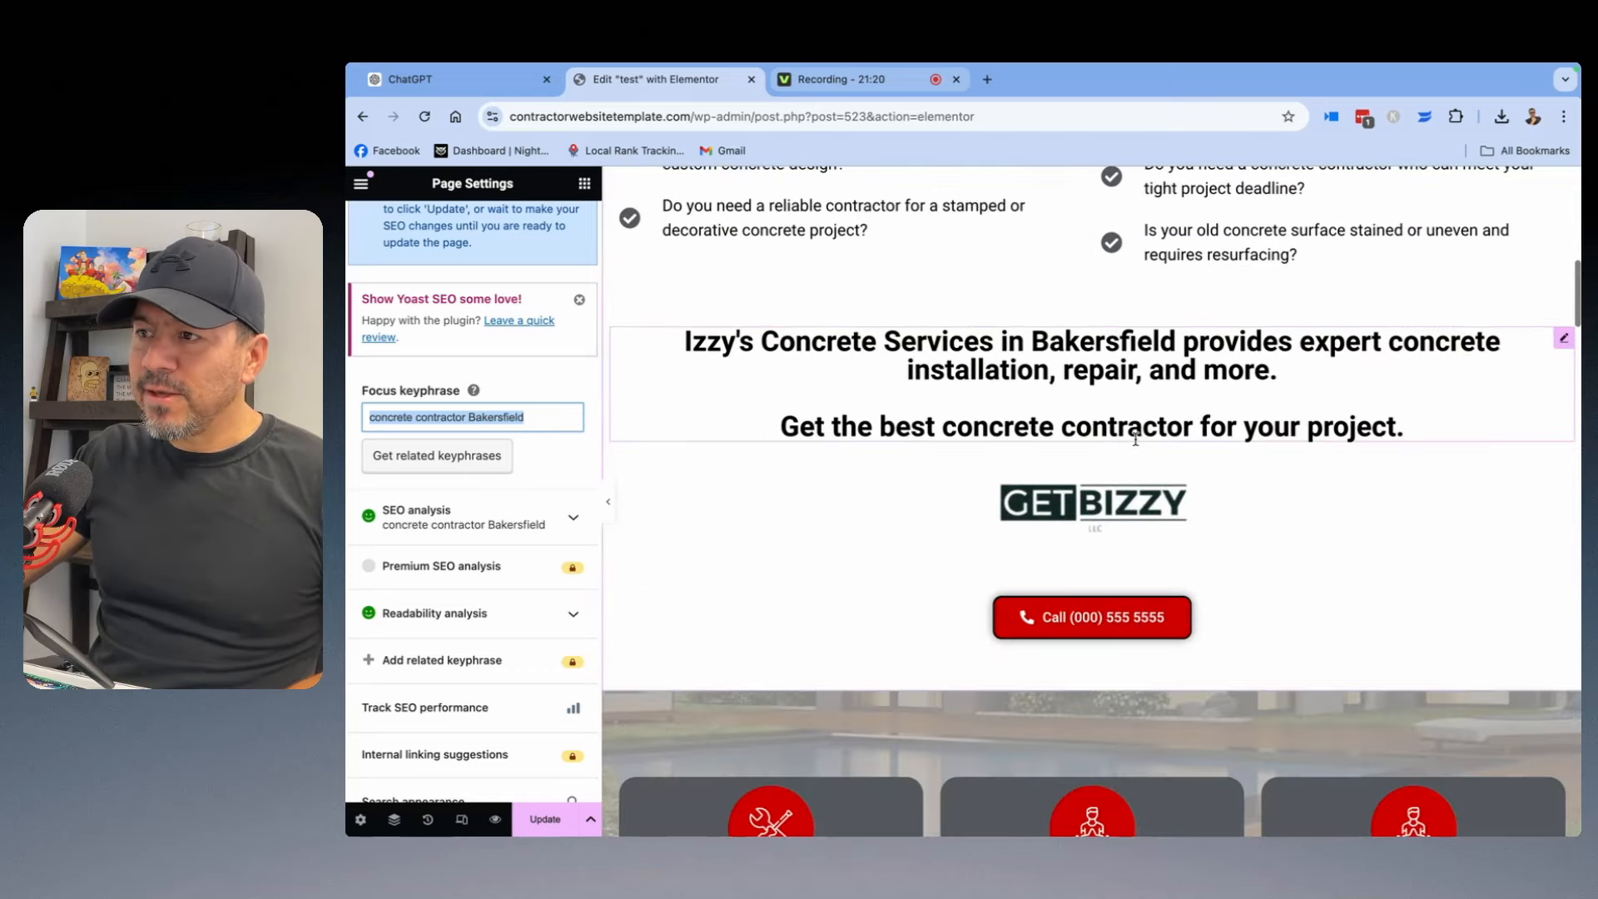
pyautogui.scroll(-3, 1136, 438)
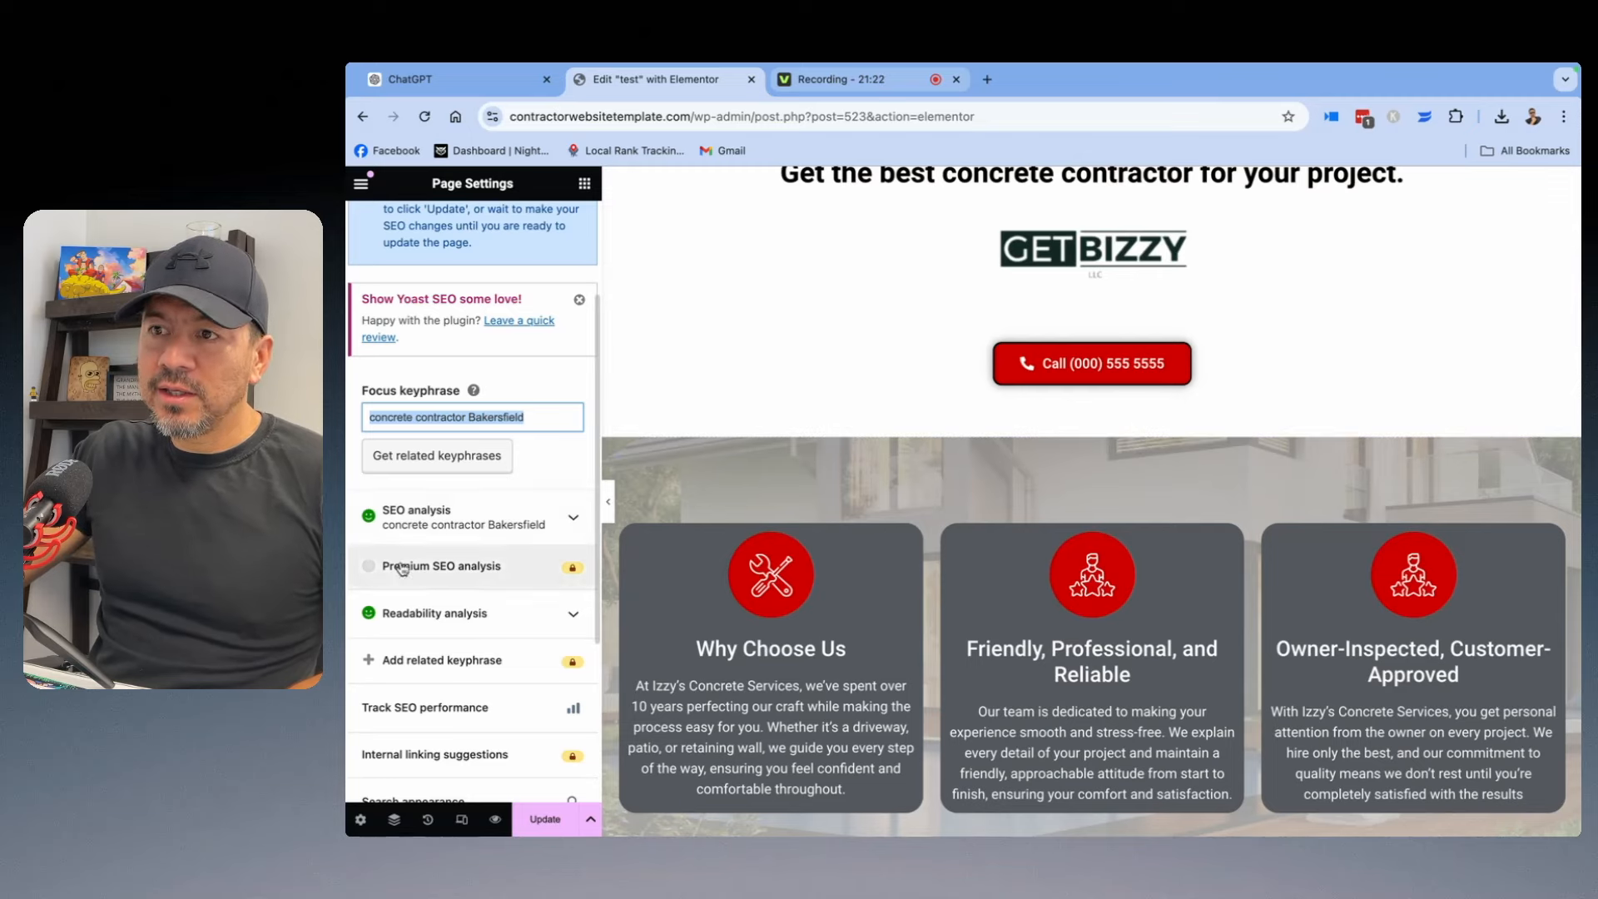
pyautogui.scroll(-15, 934, 428)
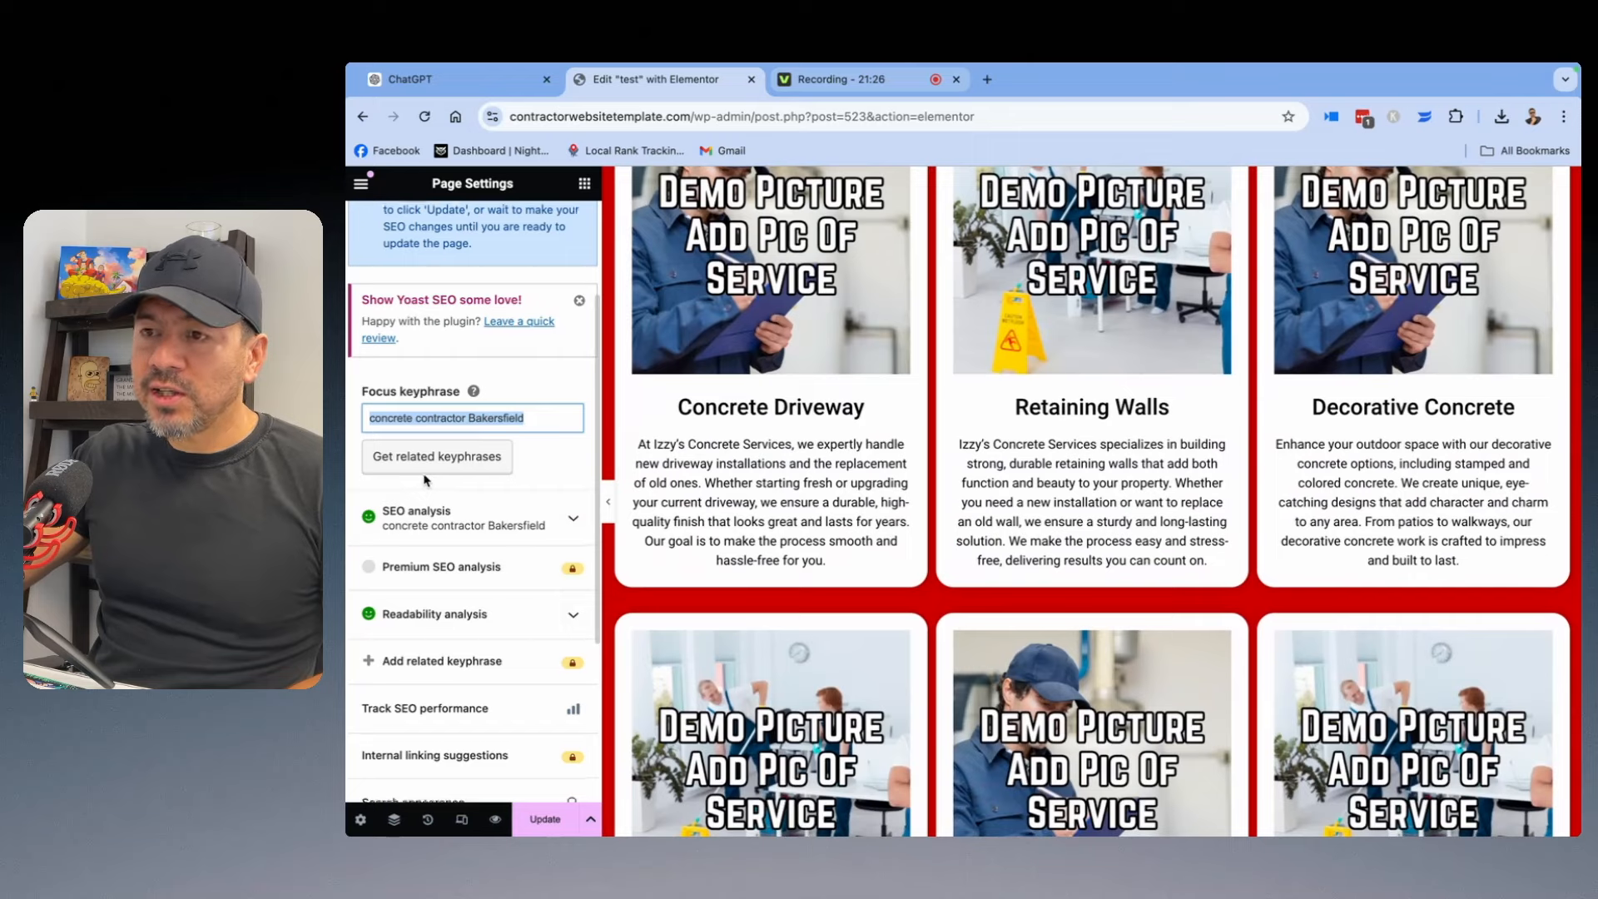
pyautogui.scroll(3, 425, 480)
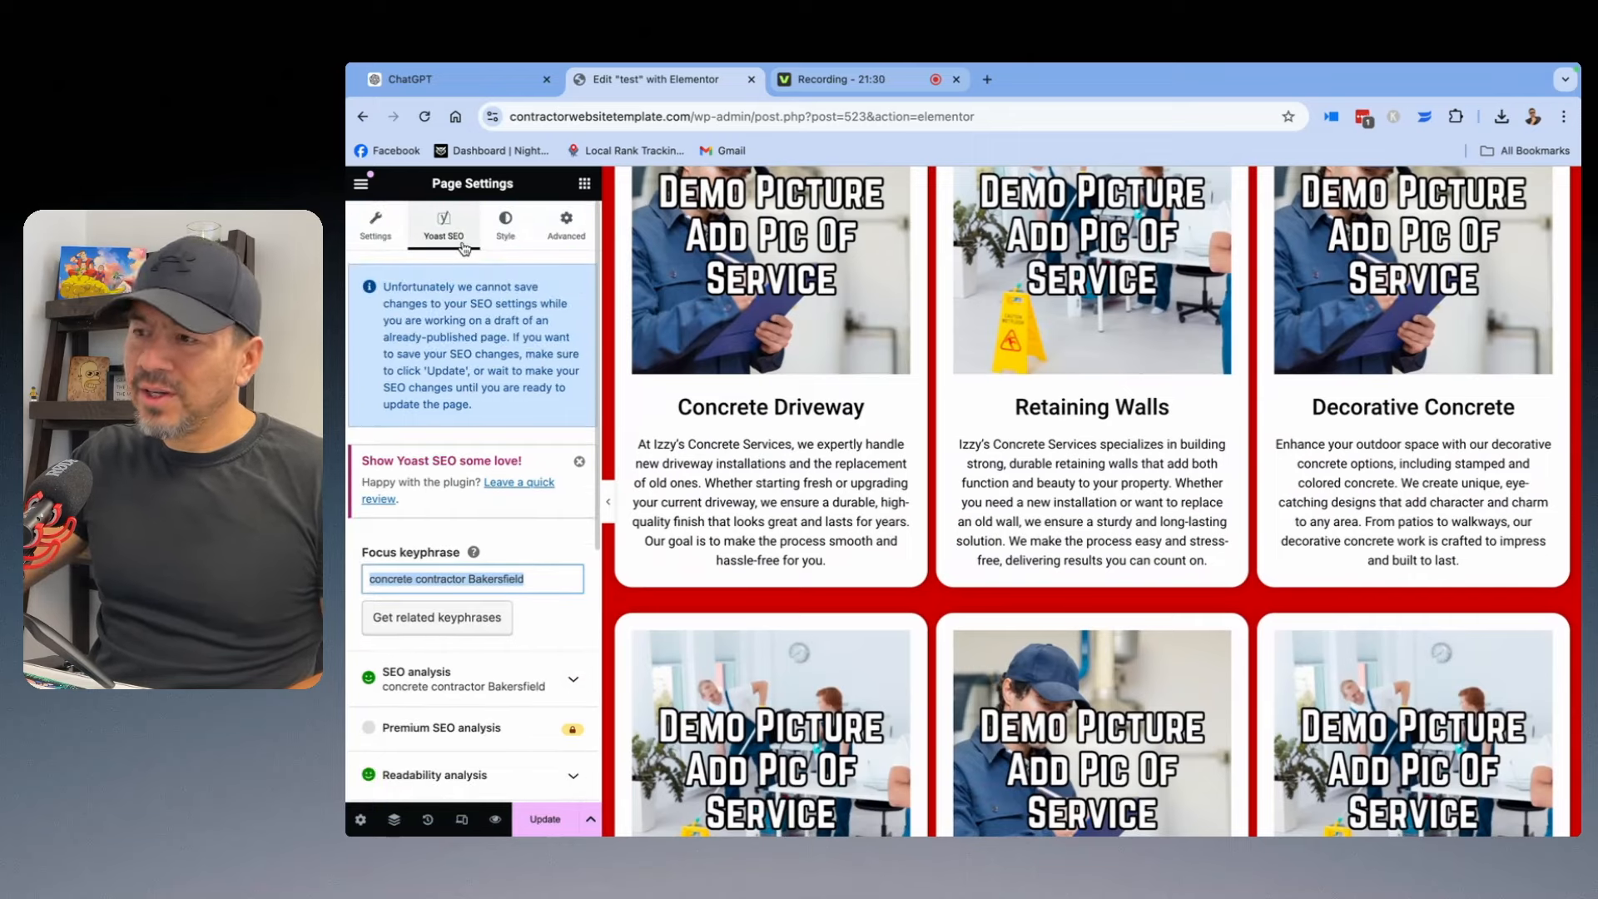
pyautogui.scroll(-8, 1047, 401)
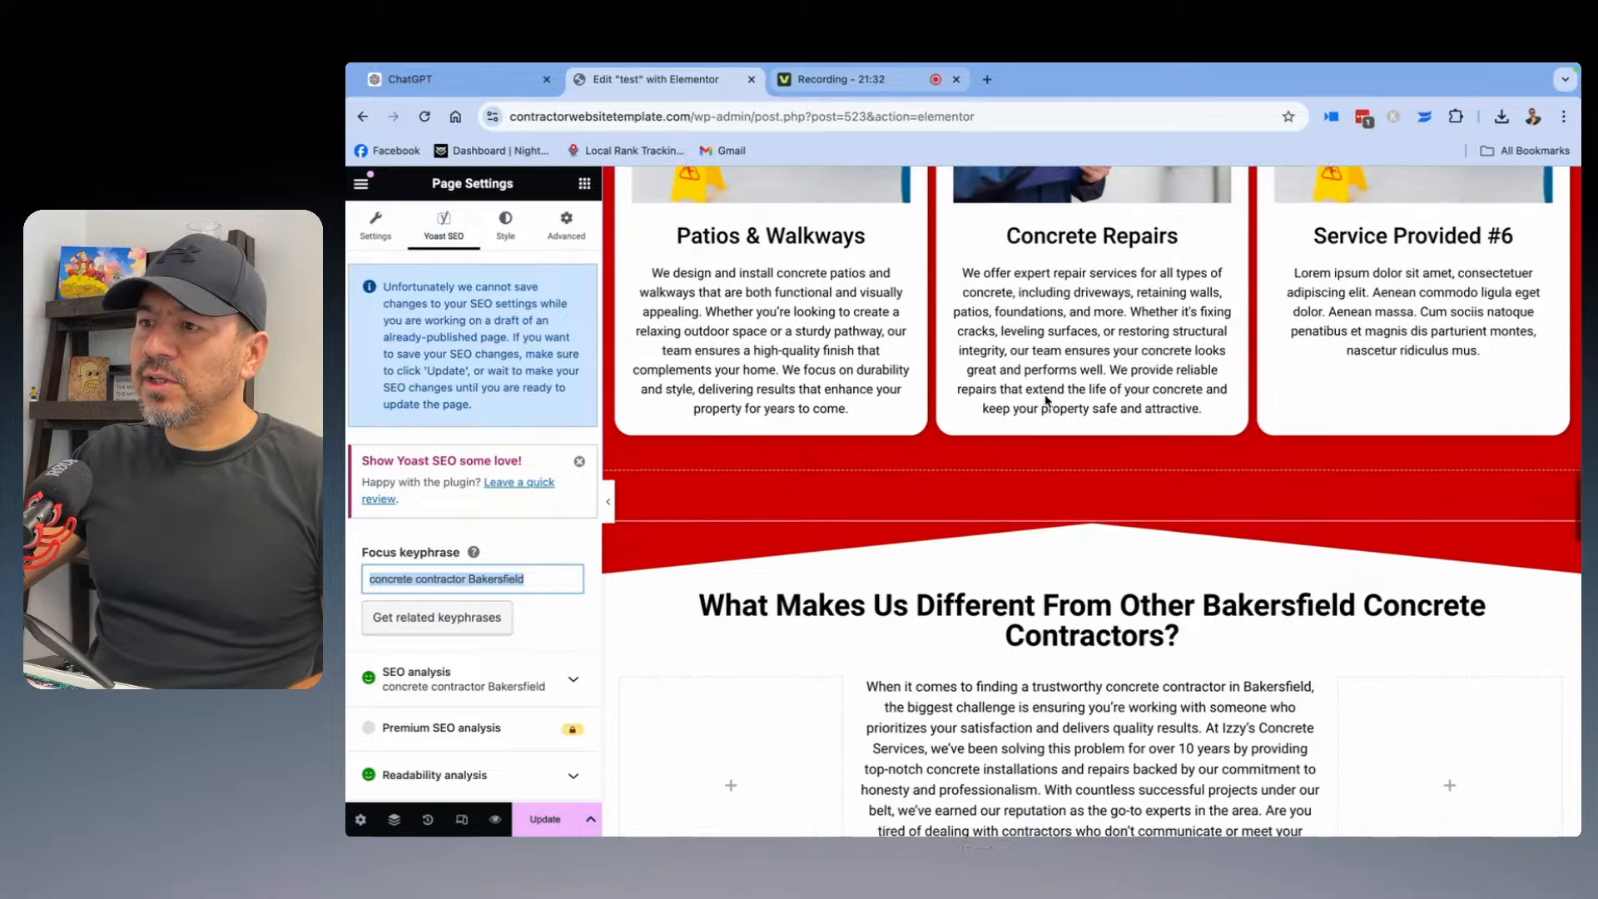
pyautogui.scroll(-10, 1047, 401)
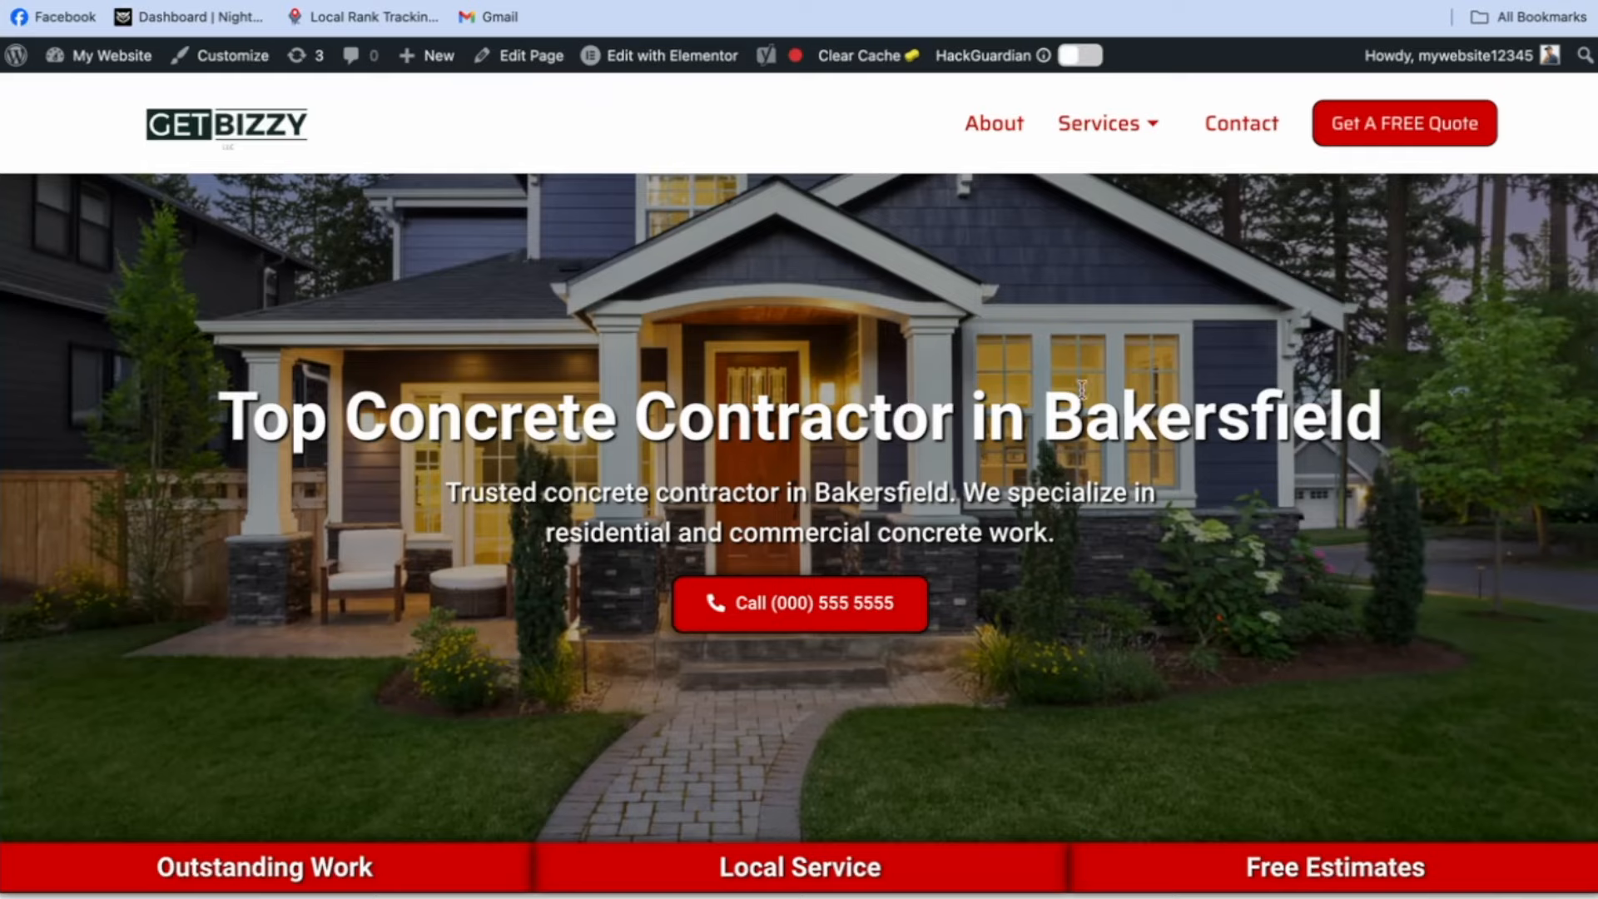
# Check the main headline, subheading and introductory section in the page preview.
pyautogui.moveTo(1407, 418); pyautogui.dragTo(220, 421)
pyautogui.scroll(-1, 332, 421)
pyautogui.moveTo(1074, 447); pyautogui.dragTo(588, 408)
pyautogui.scroll(-3, 609, 435)
pyautogui.scroll(-2, 968, 565)
pyautogui.moveTo(1274, 564); pyautogui.dragTo(292, 560)
pyautogui.scroll(-10, 592, 542)
pyautogui.scroll(-12, 960, 369)
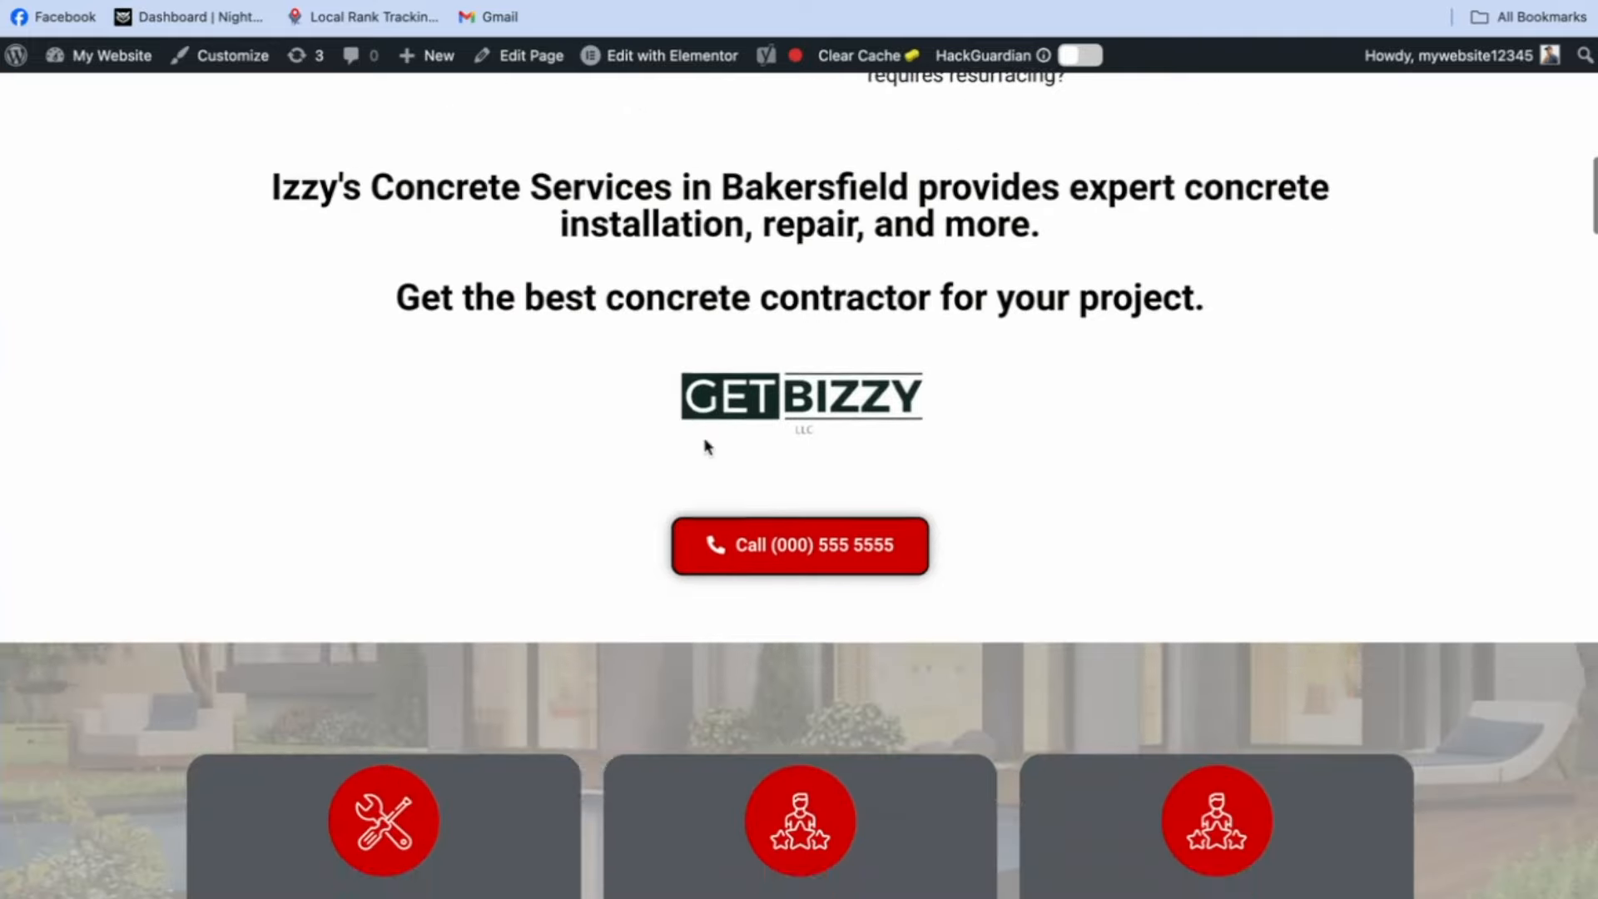
# Look through the previewed page's services, differentiators, process, reviews and estimate form, and return to the hero section.
pyautogui.scroll(-8, 708, 448)
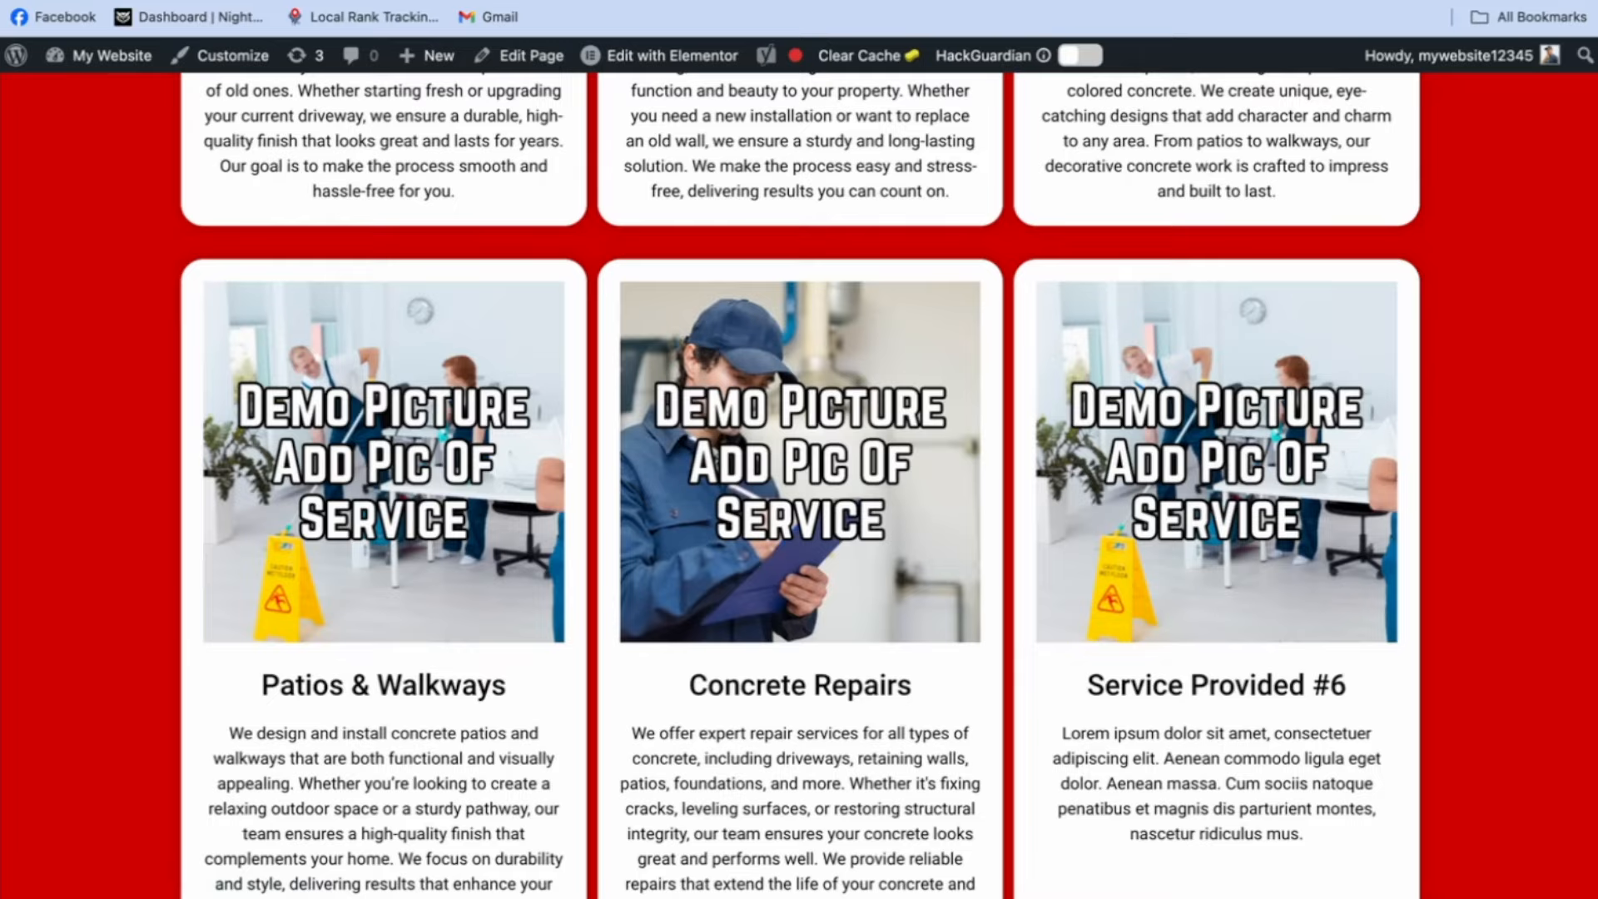
pyautogui.scroll(-6, 941, 64)
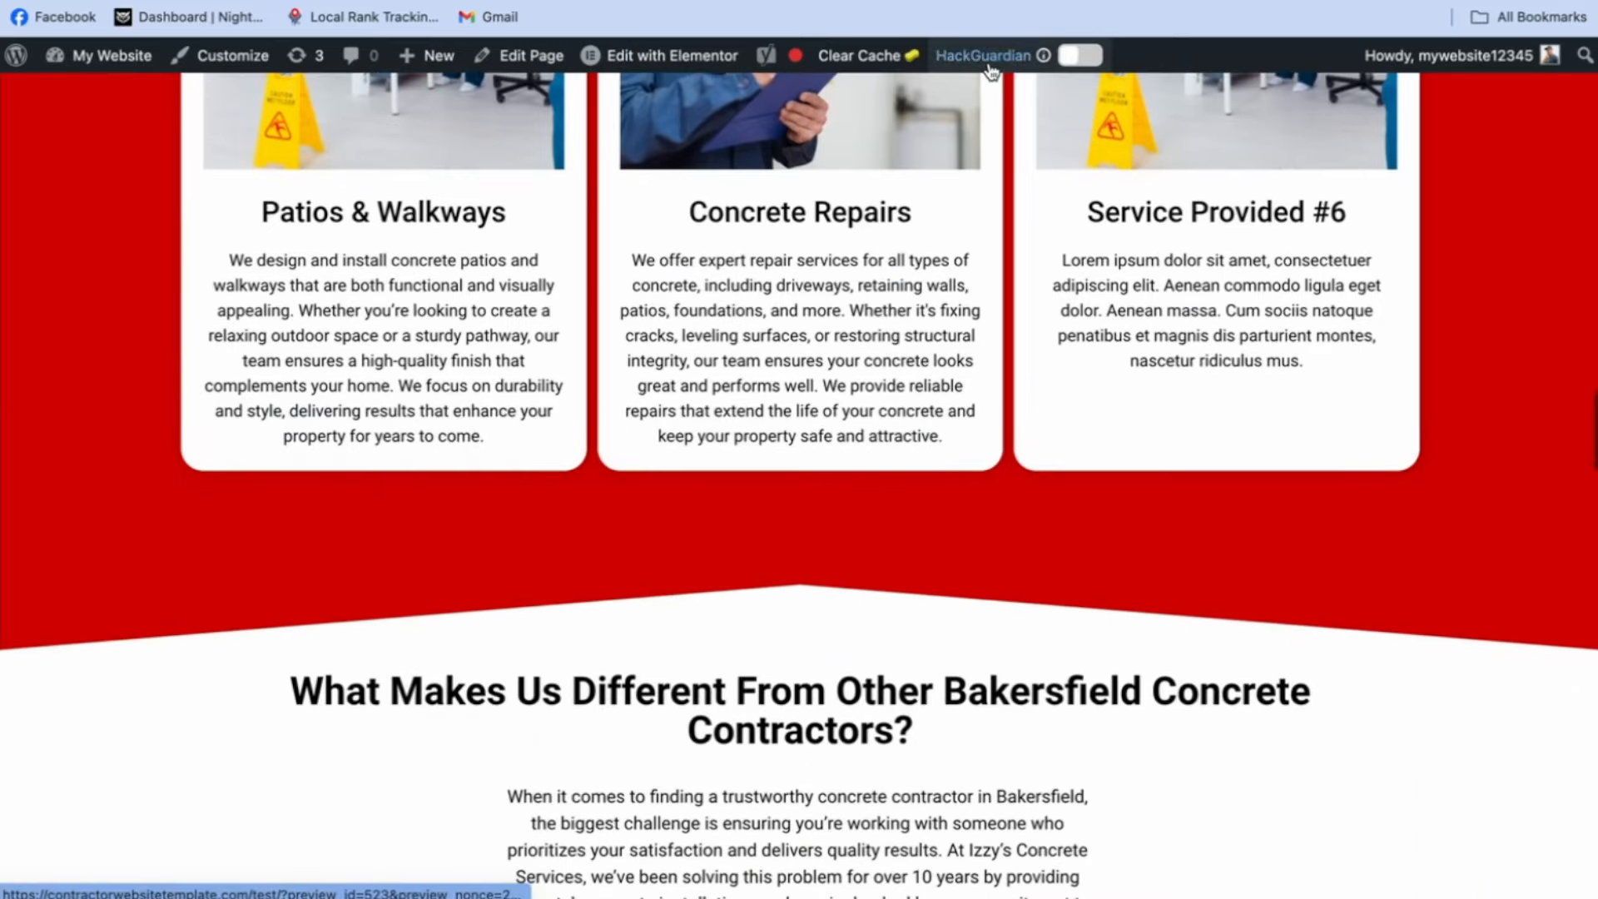
pyautogui.scroll(-10, 991, 71)
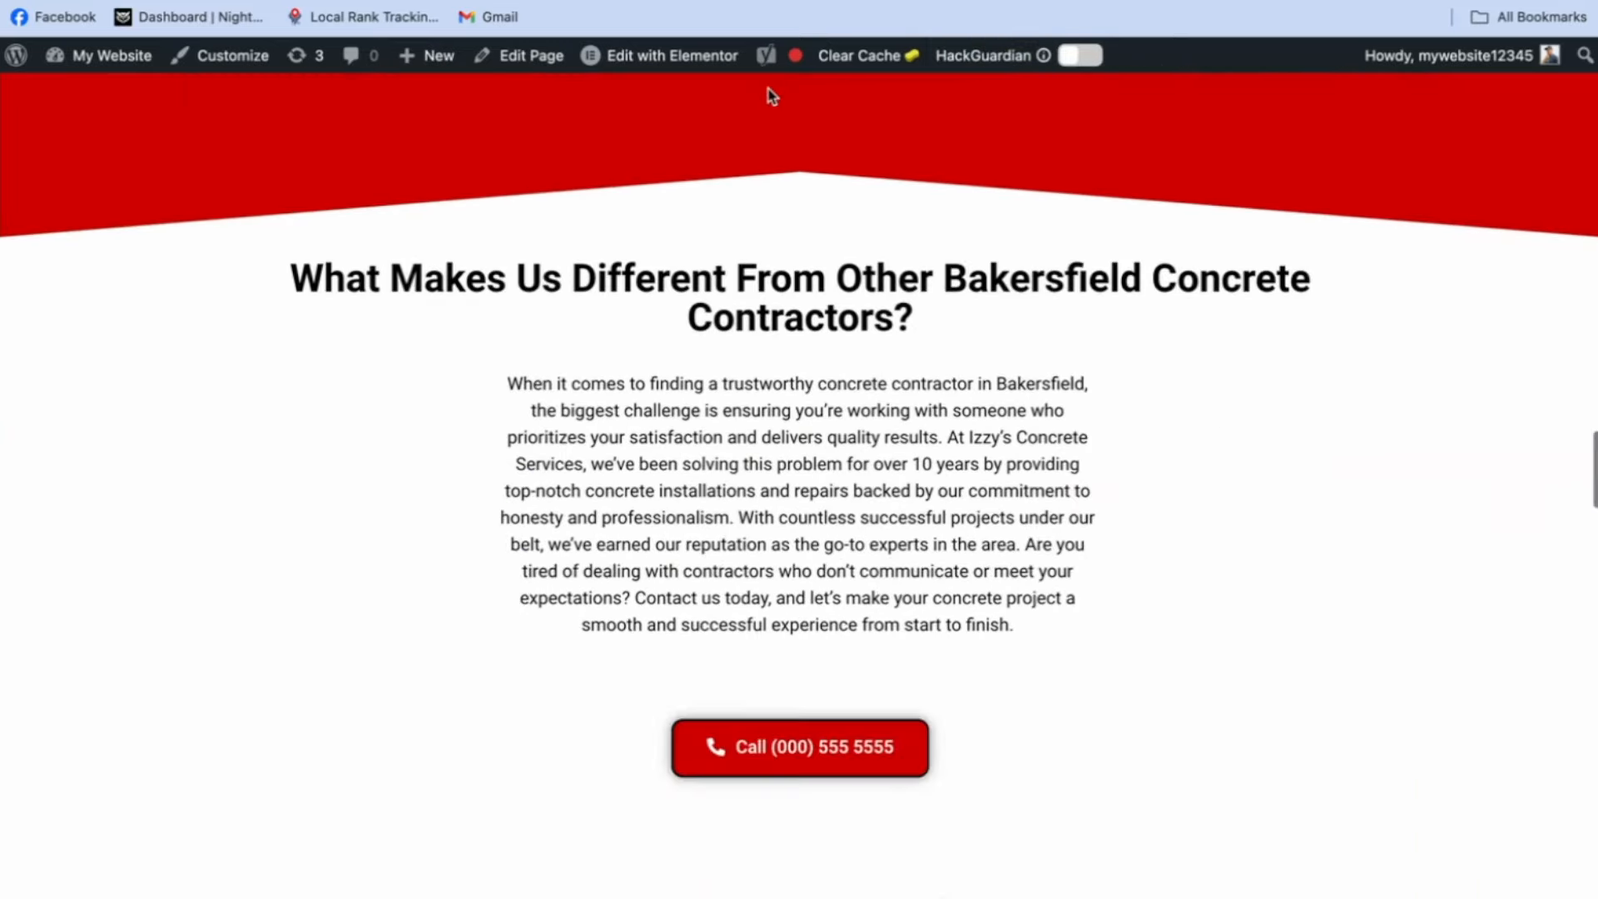
pyautogui.scroll(-16, 767, 87)
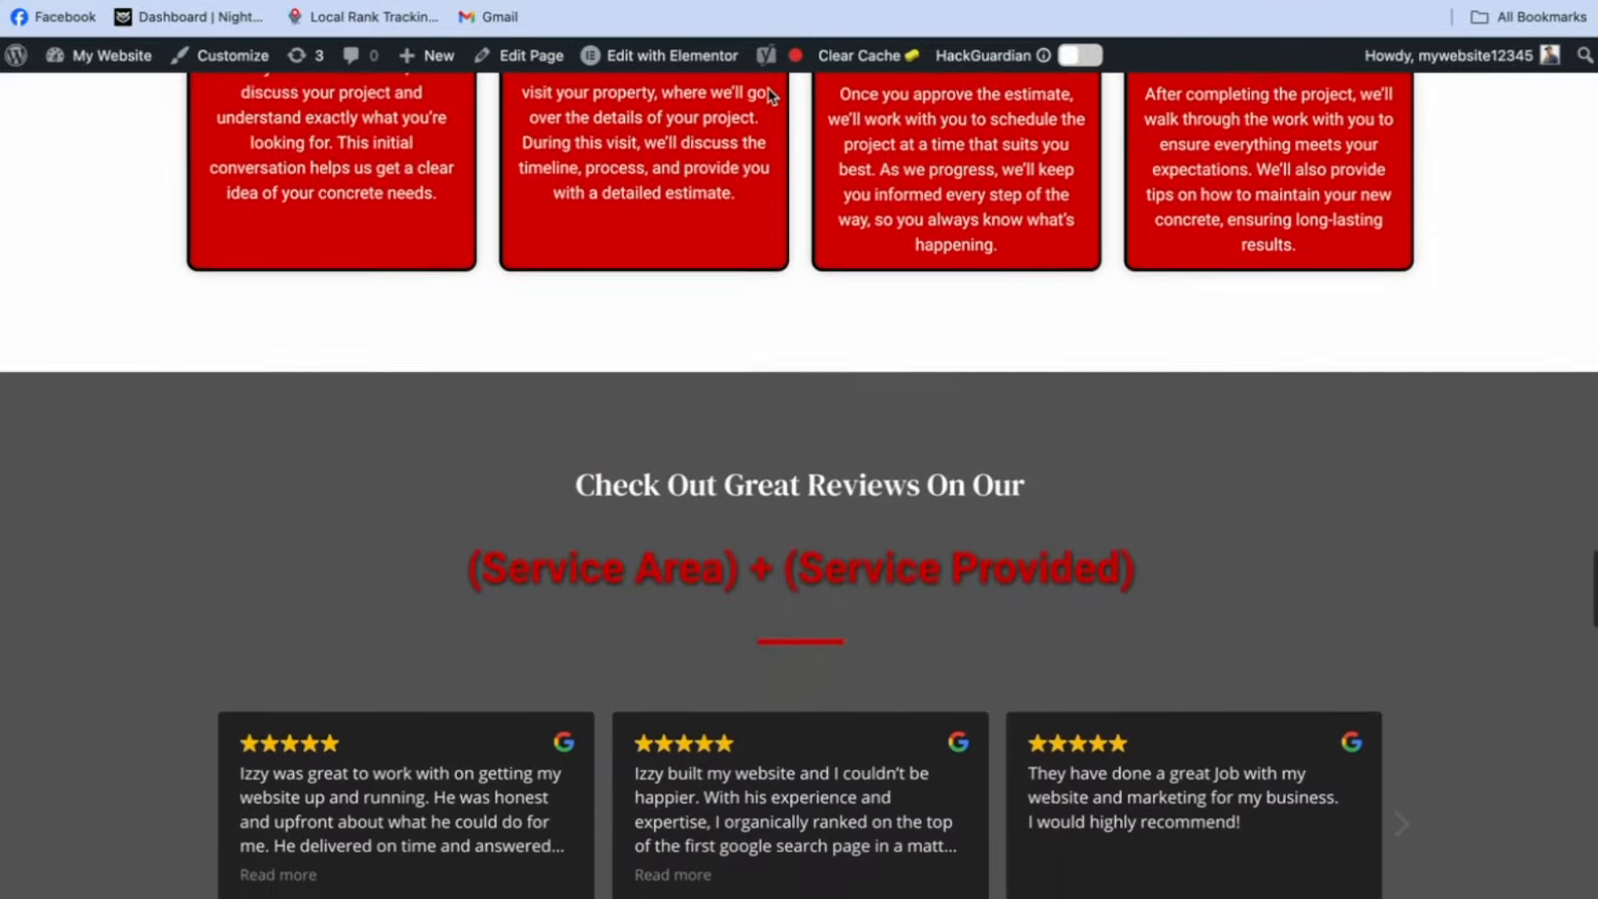
pyautogui.scroll(-15, 770, 94)
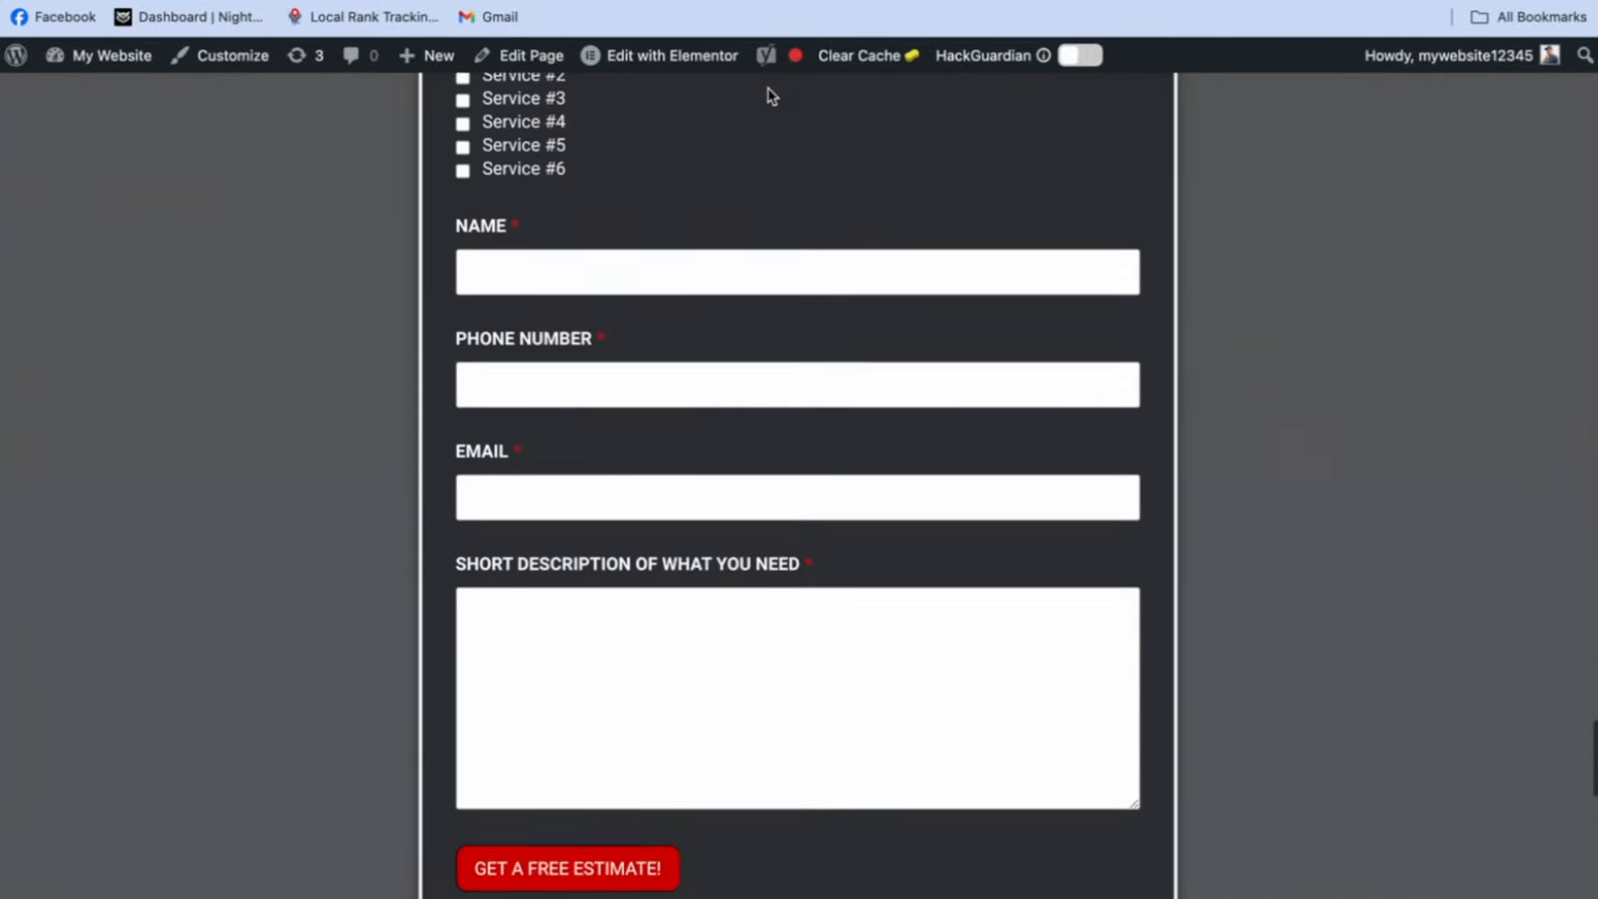
pyautogui.scroll(-8, 769, 94)
pyautogui.scroll(20, 767, 89)
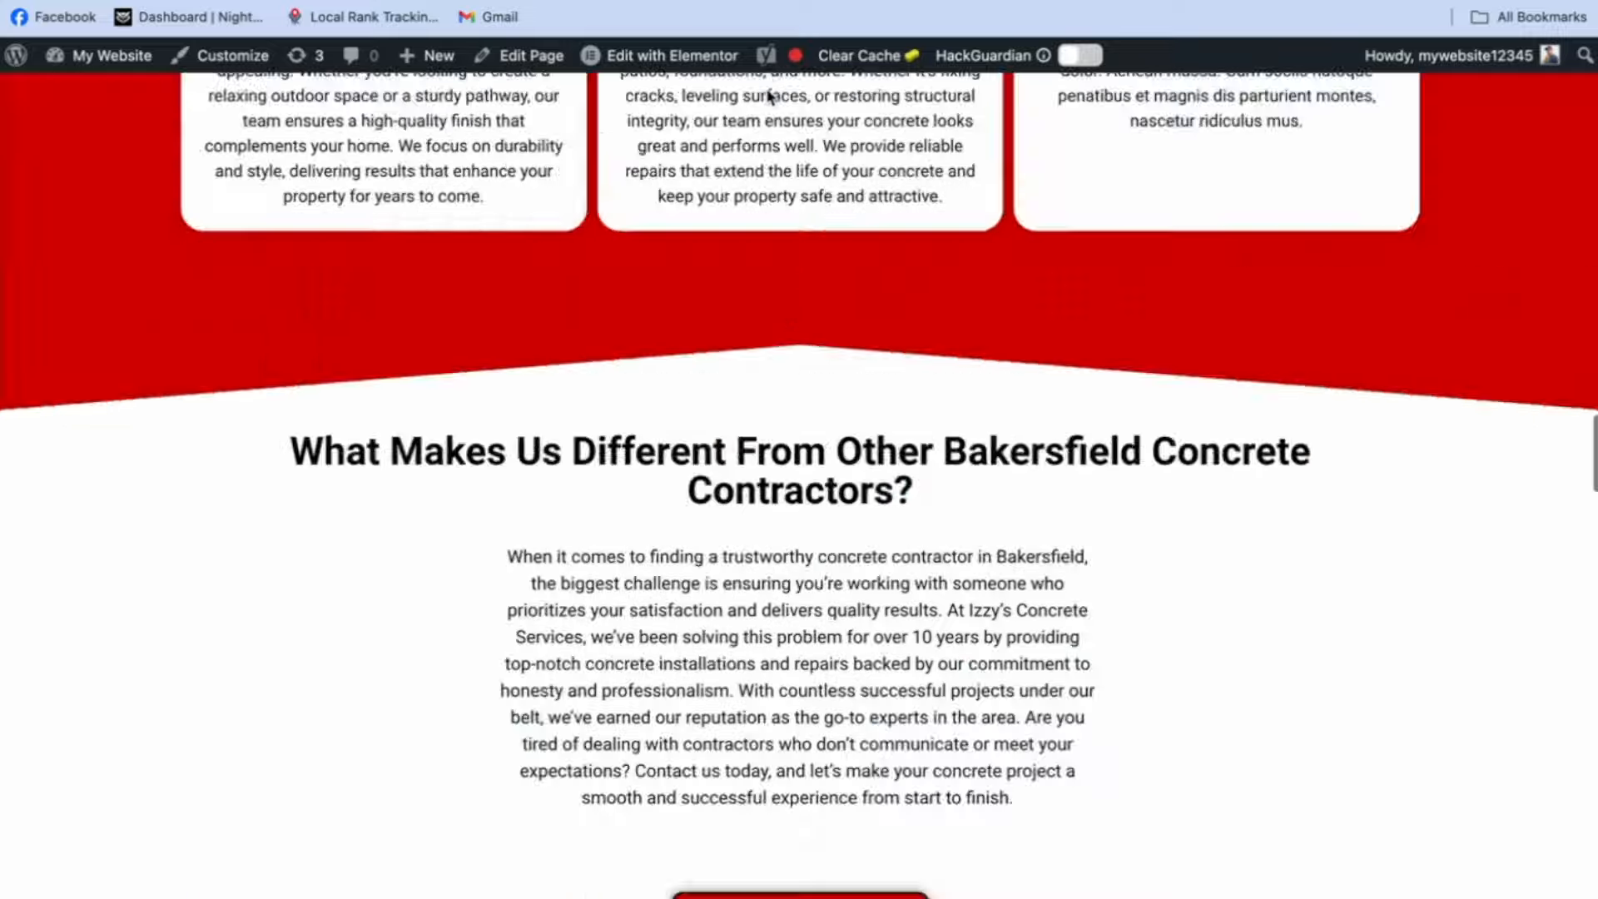
pyautogui.scroll(10, 767, 89)
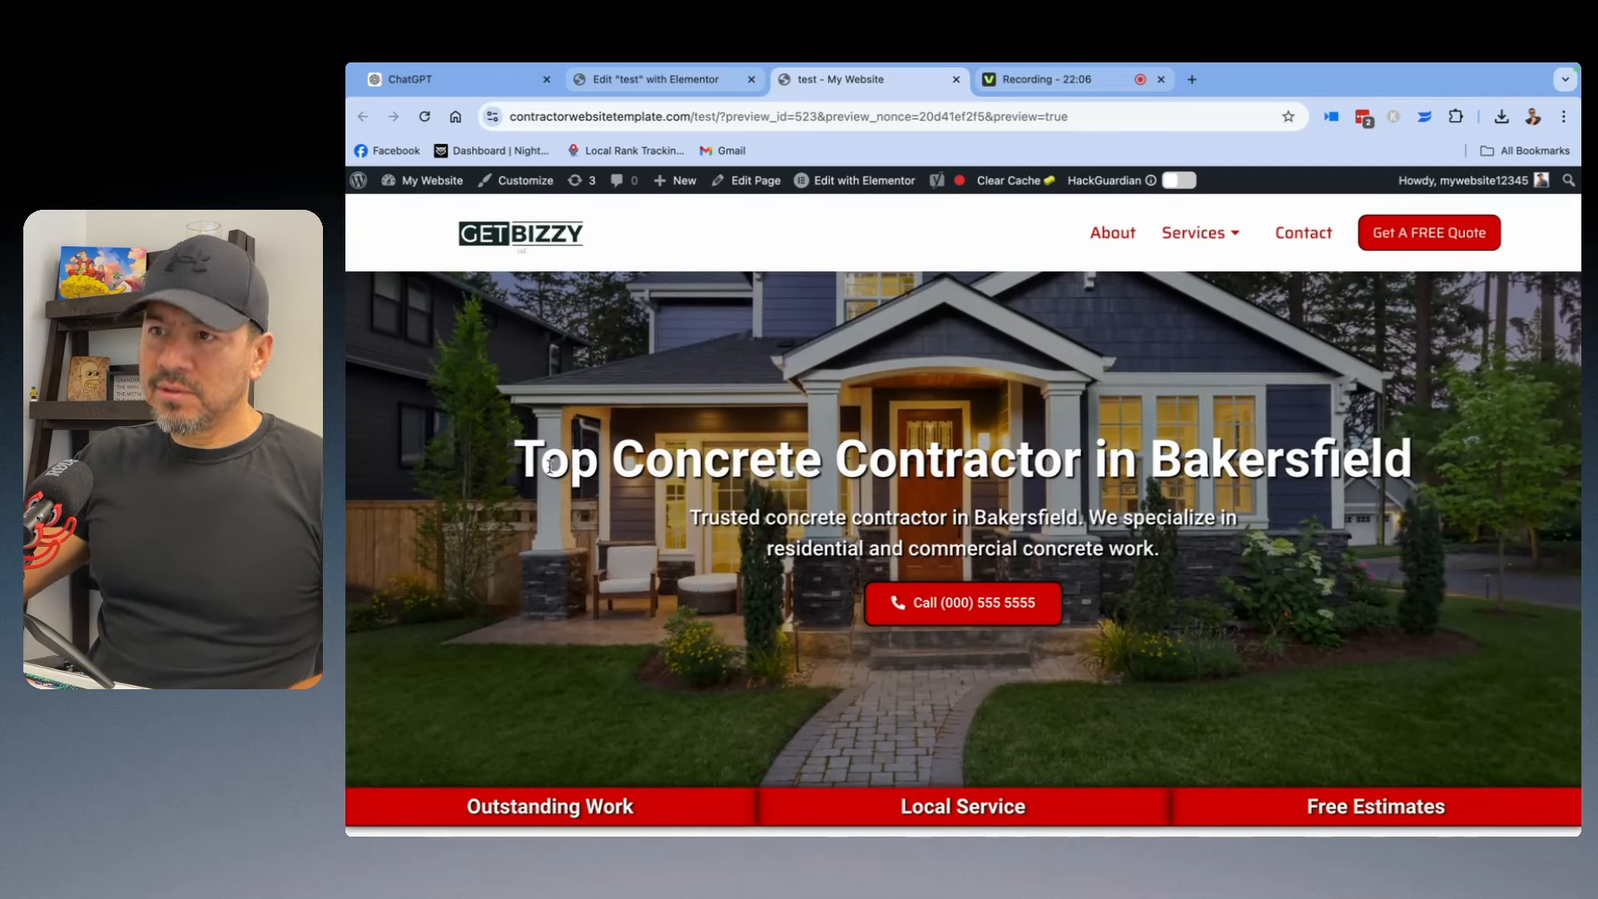
pyautogui.scroll(-5, 1356, 474)
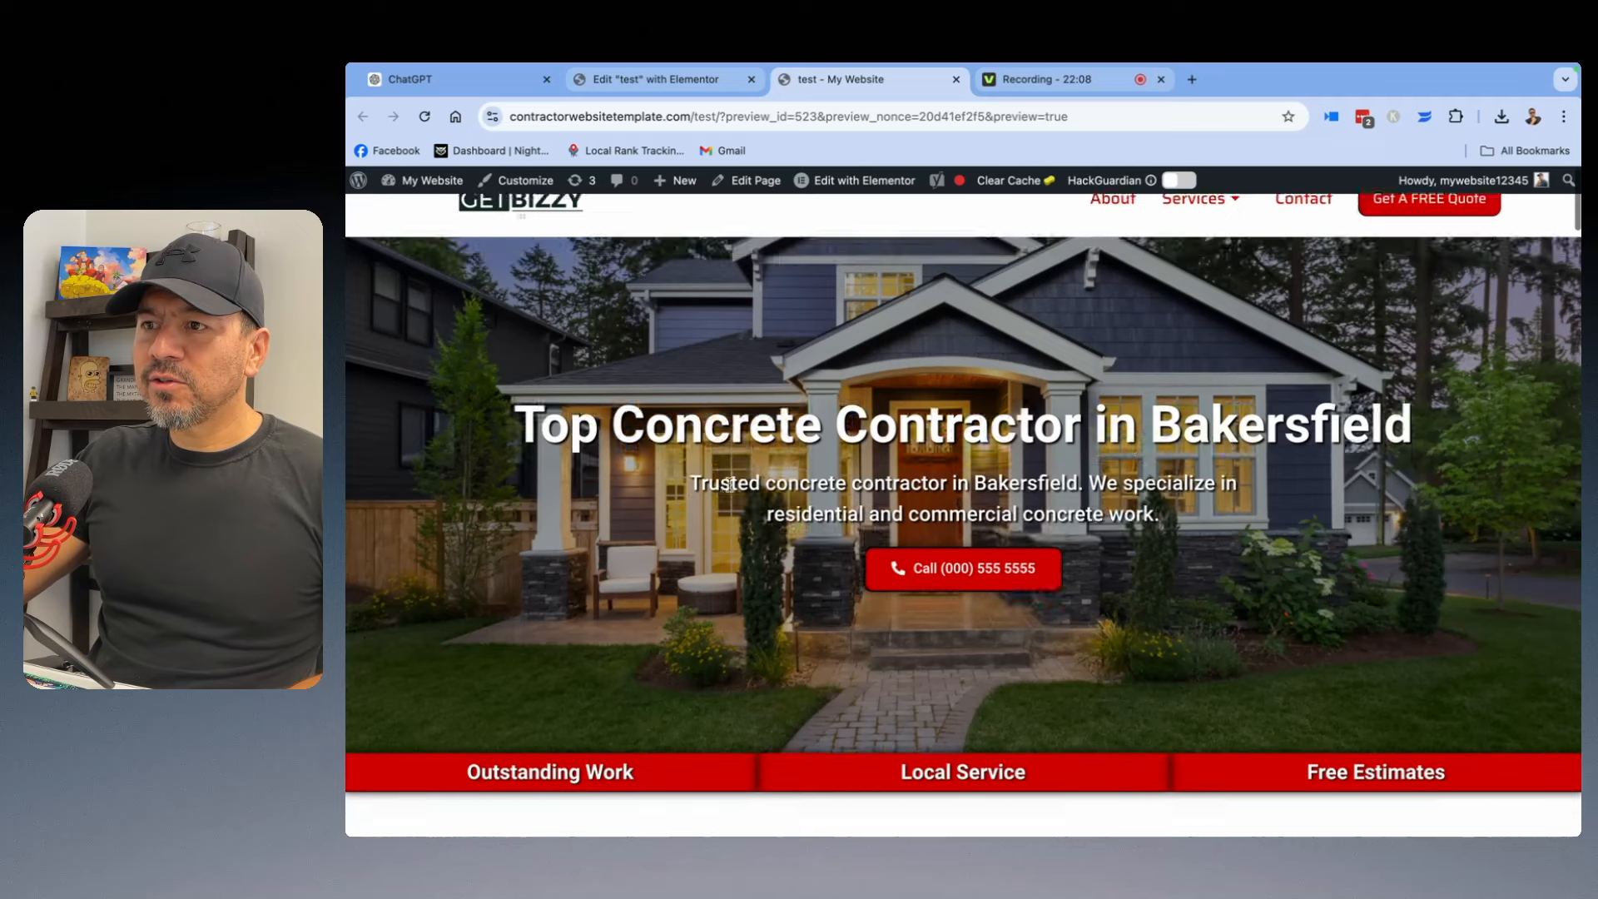